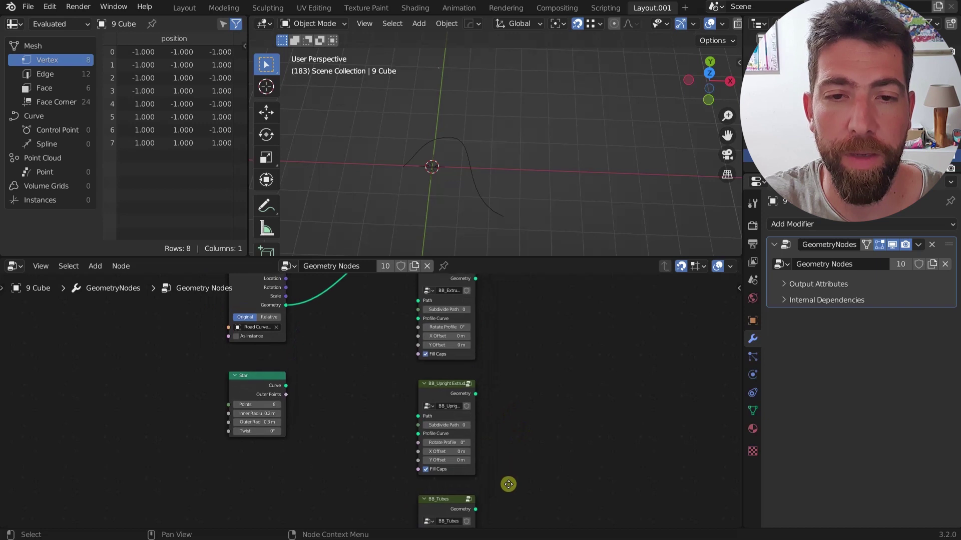
Examine the node tree's Curve to Mesh setup and the unconnected Star, BB_Extruder and BB_Upright Extruder nodes.
scroll(508, 460, down, 3)
middle_drag(521, 429, 511, 405)
scroll(511, 443, up, 1)
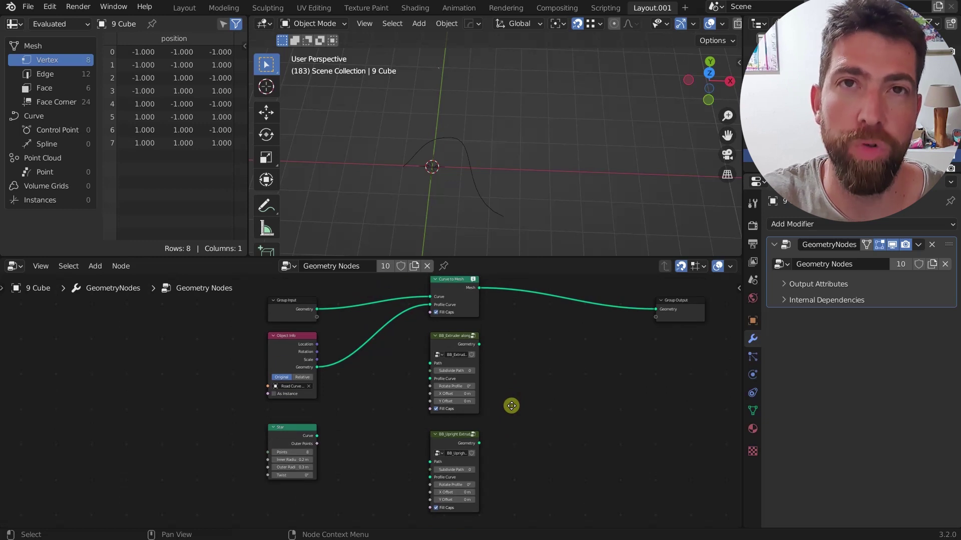
middle_drag(511, 406, 525, 371)
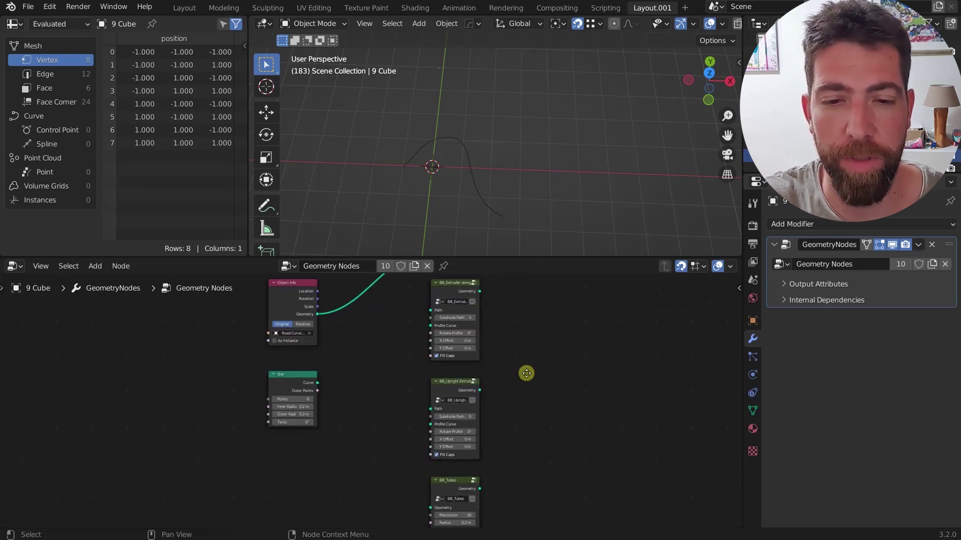
scroll(526, 373, down, 2)
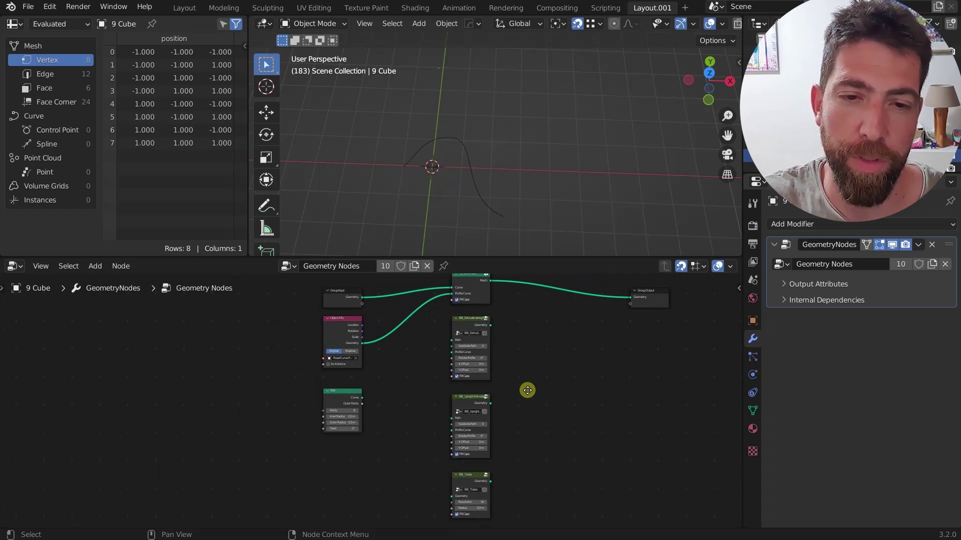
middle_drag(528, 391, 514, 418)
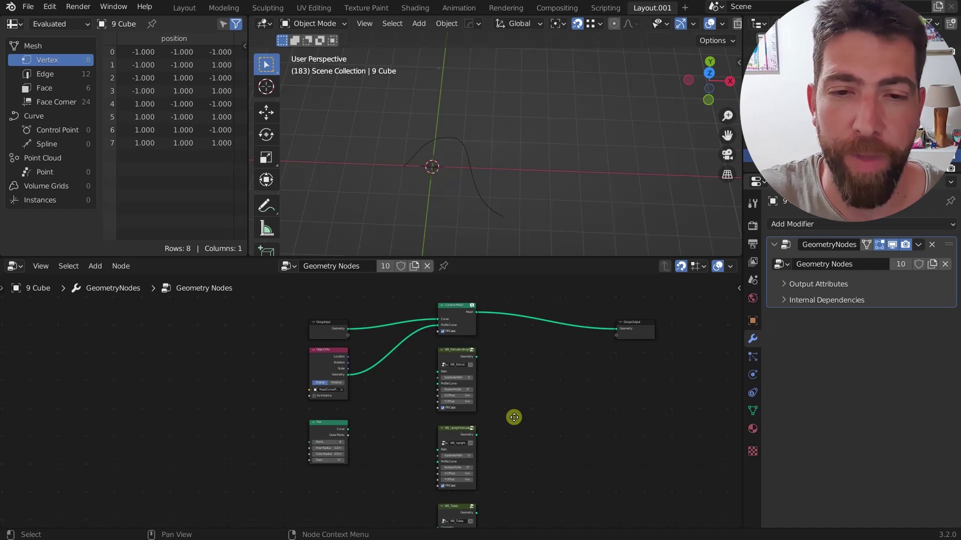
mouse_move(514, 418)
middle_down()
mouse_move(509, 405)
mouse_move(500, 422)
mouse_move(500, 413)
middle_up()
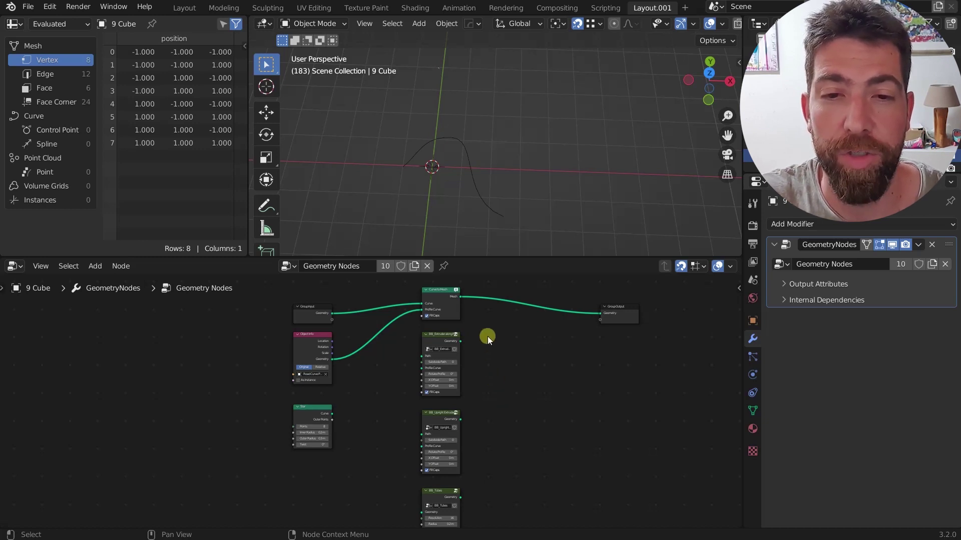
scroll(487, 336, up, 1)
middle_drag(508, 329, 506, 362)
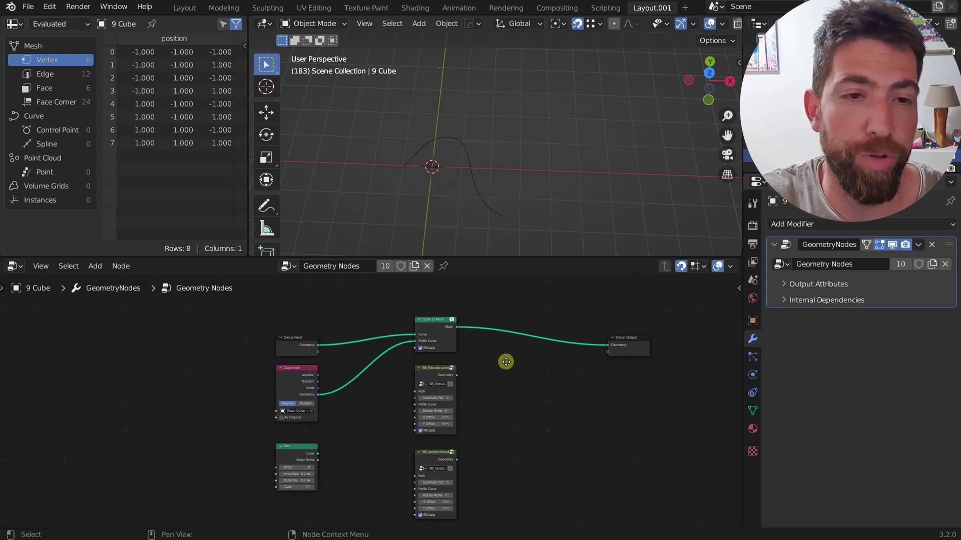
Select the Bezier curve and turn on viewport display for its Geometry Nodes modifier.
click(480, 193)
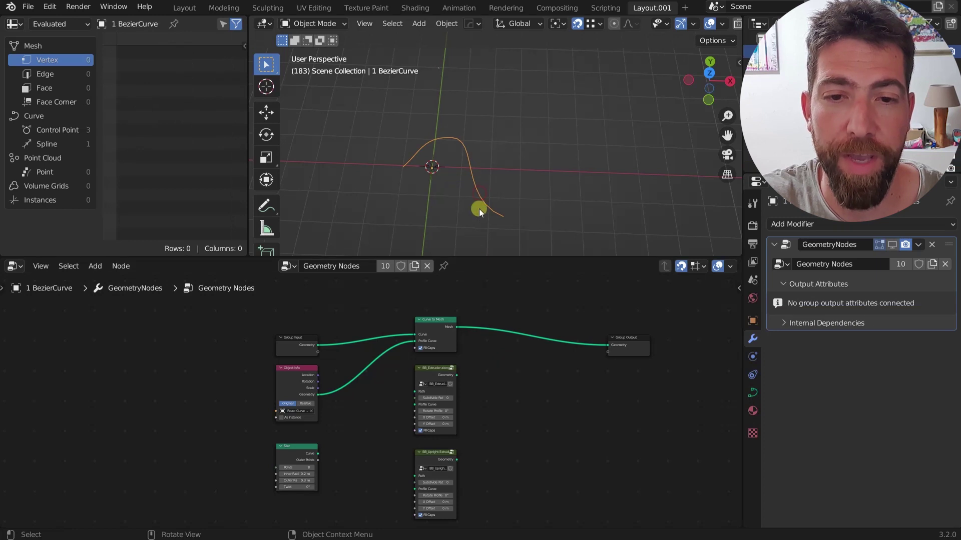
scroll(434, 322, up, 2)
scroll(433, 322, up, 3)
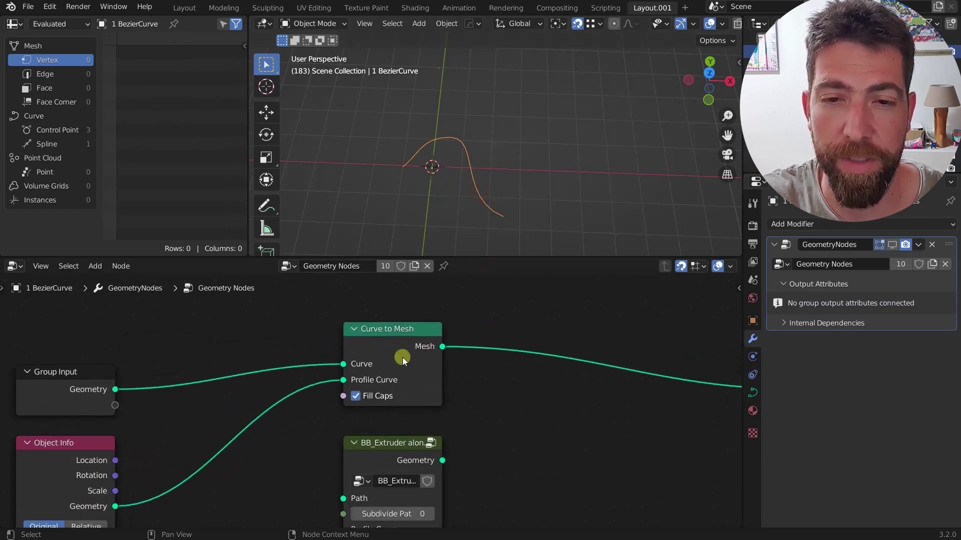
scroll(402, 358, down, 2)
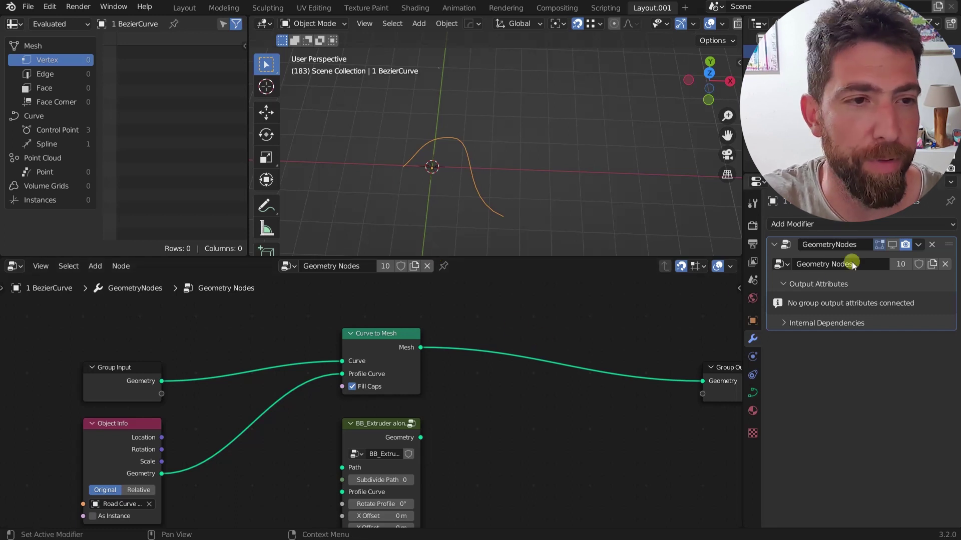
click(892, 245)
middle_drag(501, 200, 440, 106)
scroll(476, 143, down, 8)
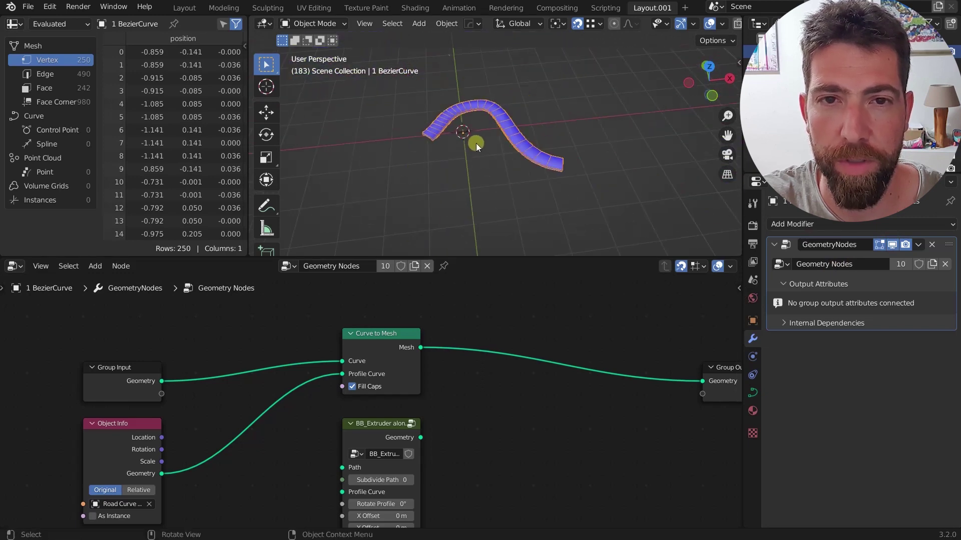
scroll(460, 131, up, 9)
scroll(479, 166, down, 4)
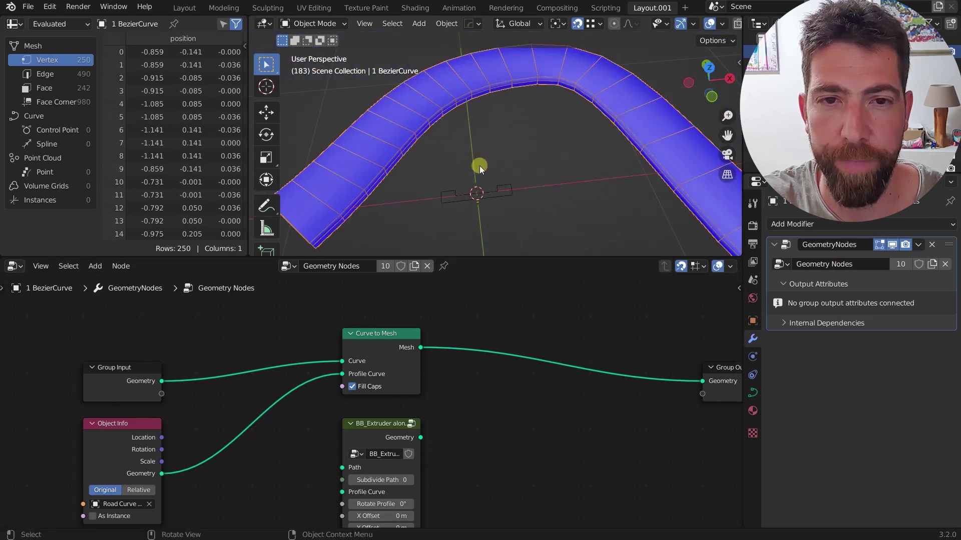
Inspect the Road Curve Profile object, reselect the Bezier curve and highlight the Object Info node that feeds the profile input.
click(495, 191)
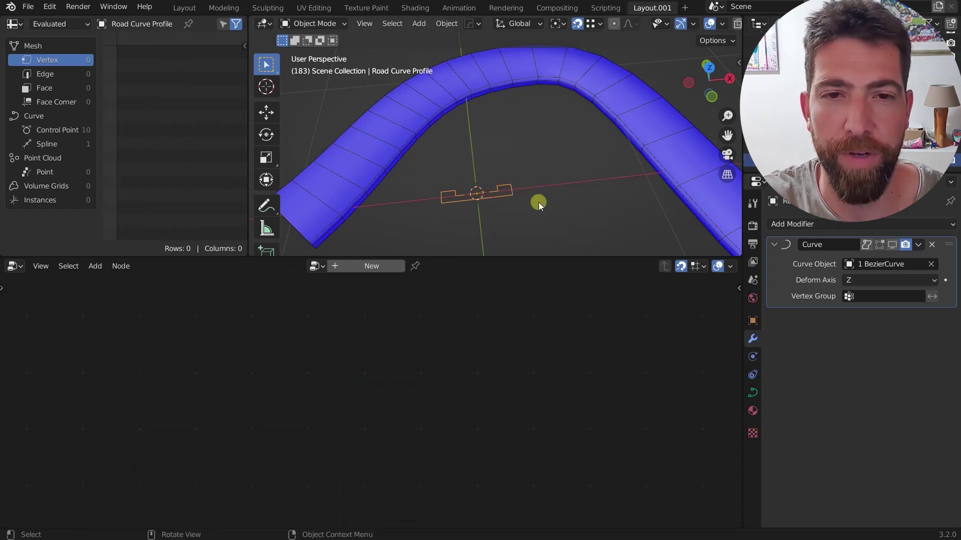
scroll(538, 203, down, 3)
click(550, 141)
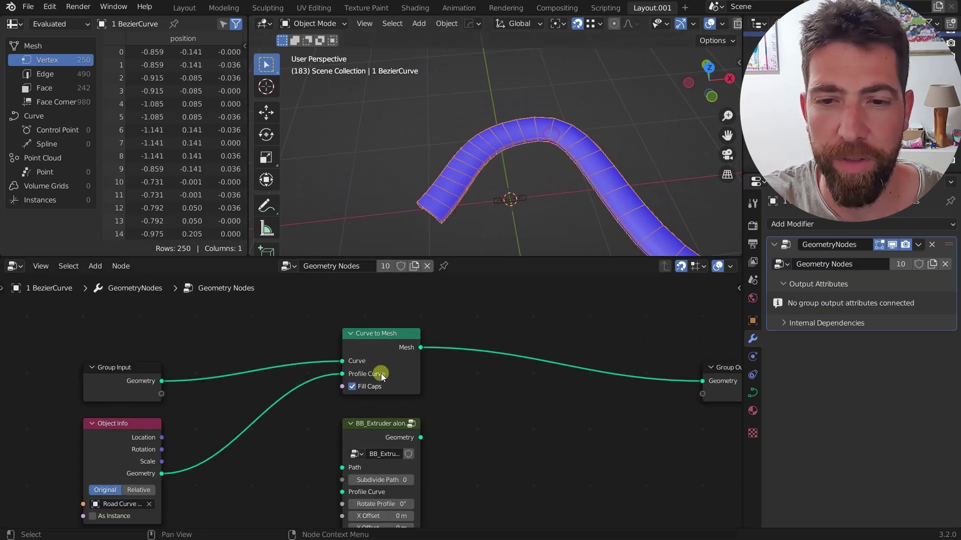
middle_drag(381, 374, 448, 304)
scroll(178, 401, up, 3)
click(194, 386)
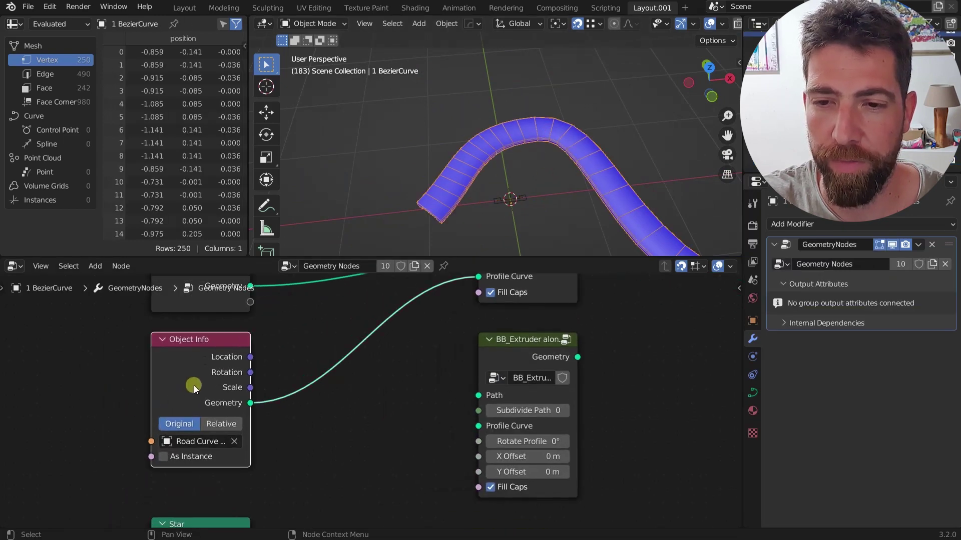
scroll(193, 385, down, 1)
middle_drag(381, 358, 340, 421)
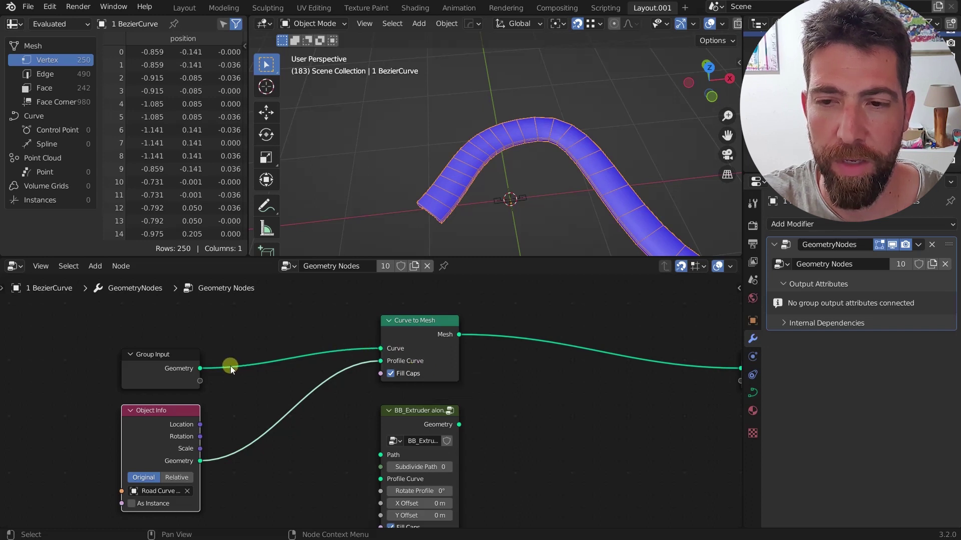
Put the Bezier curve in Edit Mode and trace its geometry from the Group Input node to the Group Output node.
click(158, 365)
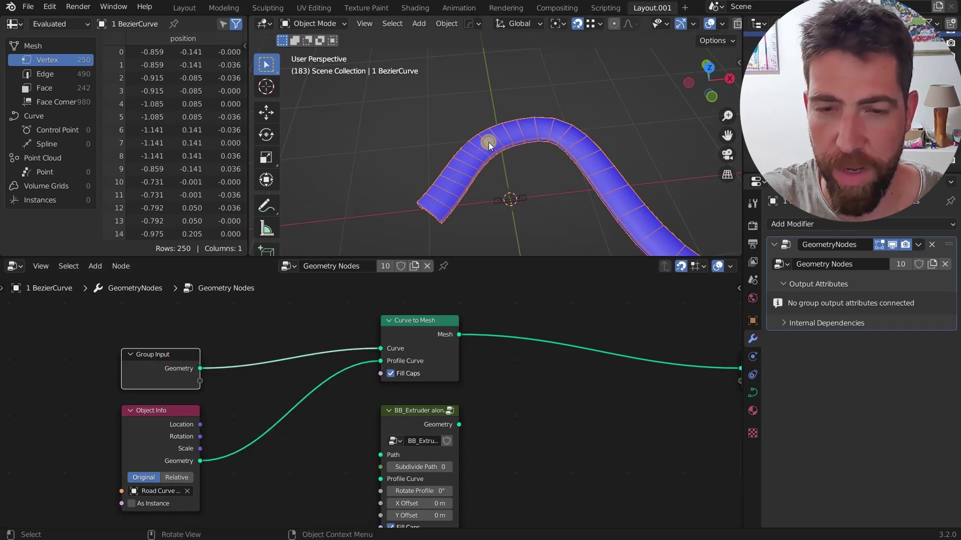
key(Tab)
middle_drag(487, 171, 422, 212)
scroll(396, 357, down, 2)
middle_drag(367, 360, 310, 358)
click(662, 359)
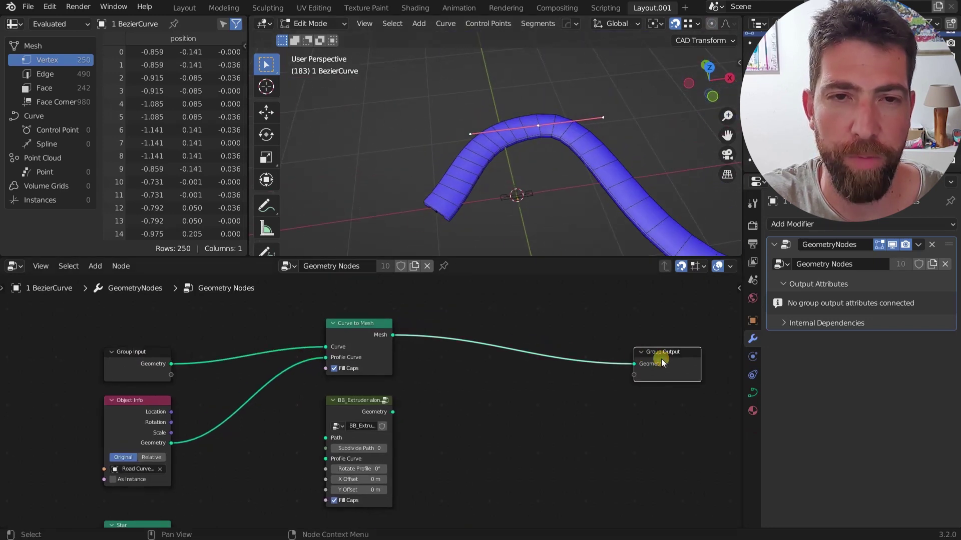
Inspect the Bezier curve's swept mesh from directly above and below, and bring the Z-shaped curve into view.
mouse_move(544, 199)
middle_down()
mouse_move(539, 172)
mouse_move(537, 189)
middle_up()
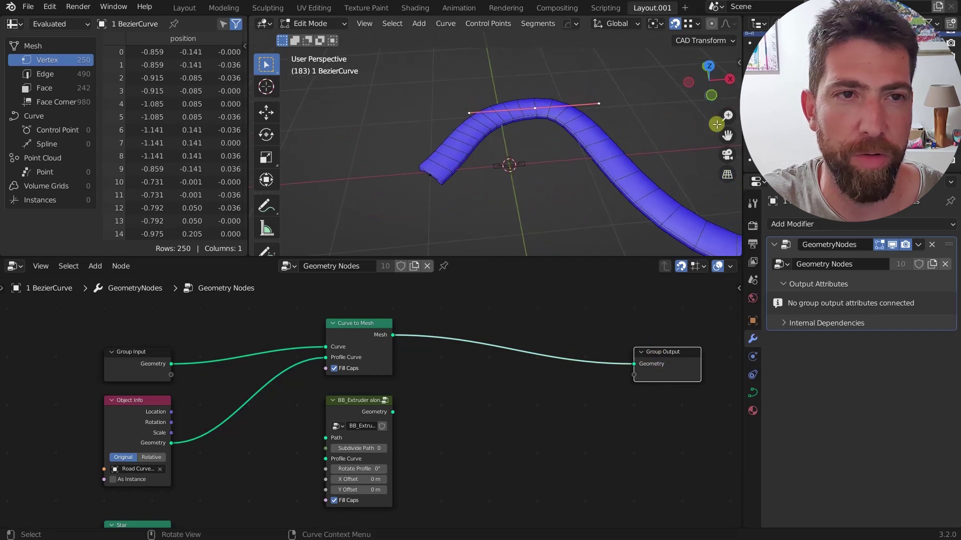
click(710, 76)
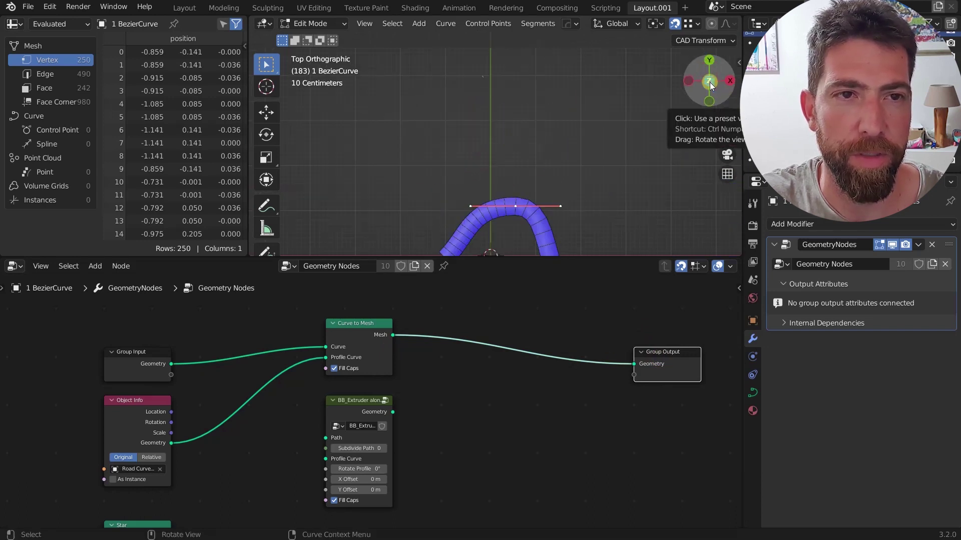
click(711, 85)
scroll(491, 179, down, 1)
shift+middle_drag(490, 180, 493, 220)
scroll(485, 98, up, 1)
scroll(505, 193, down, 3)
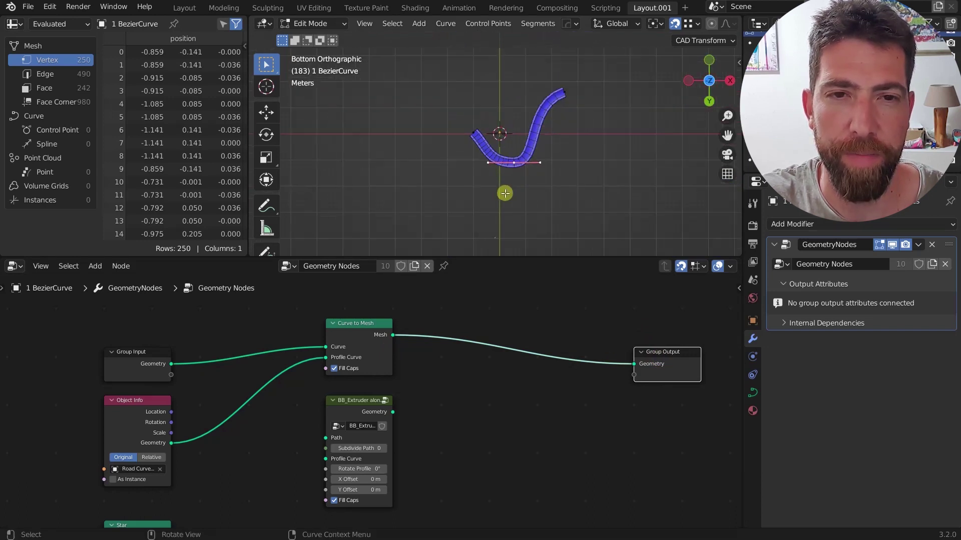
middle_drag(544, 93, 551, 145)
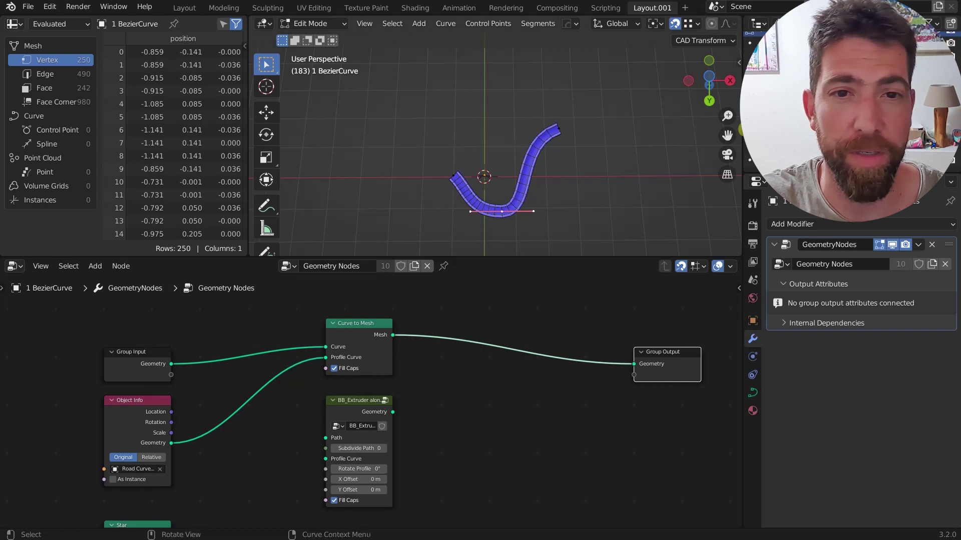
middle_drag(555, 174, 530, 179)
scroll(530, 179, up, 8)
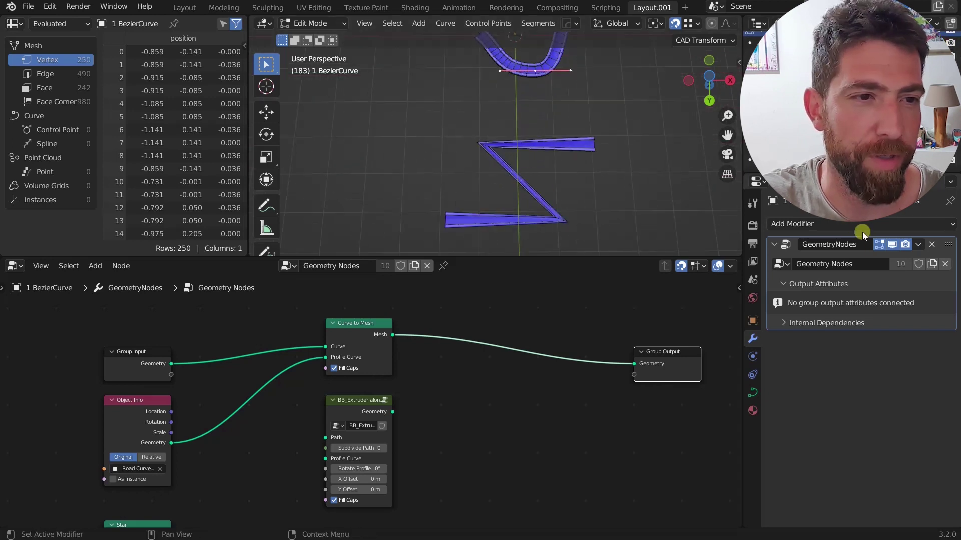
Select the Z curve, hide its Geometry Nodes modifier in the viewport and enter Edit Mode on the bare curve.
click(580, 138)
key(Tab)
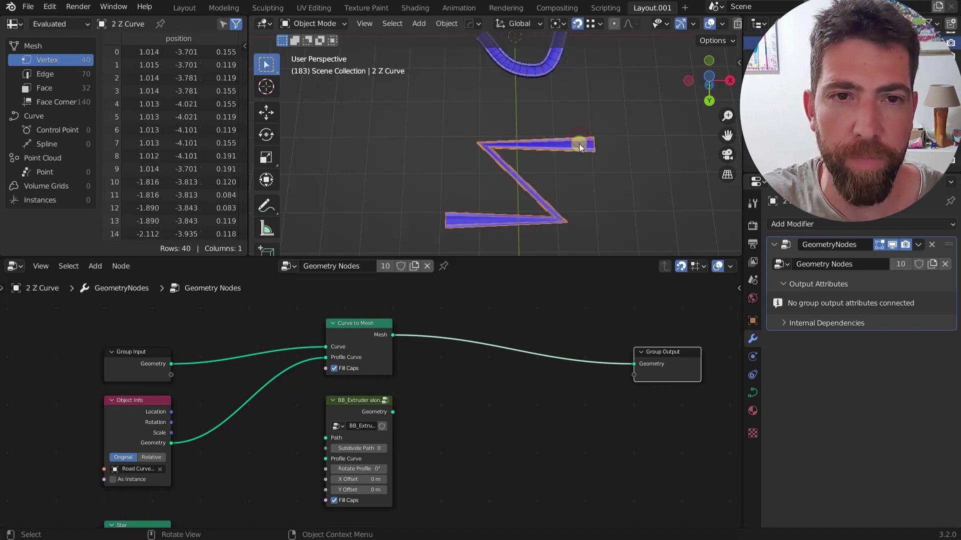
click(892, 246)
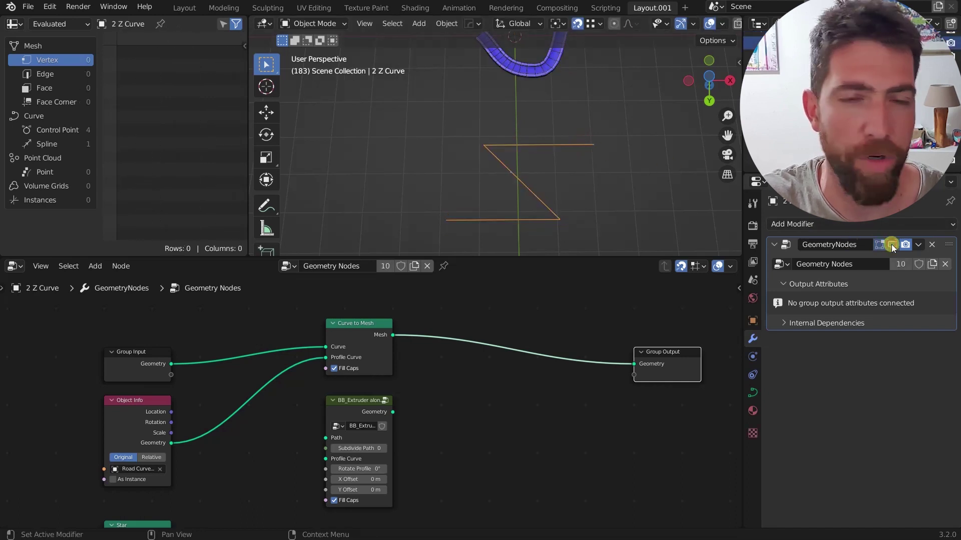
click(536, 210)
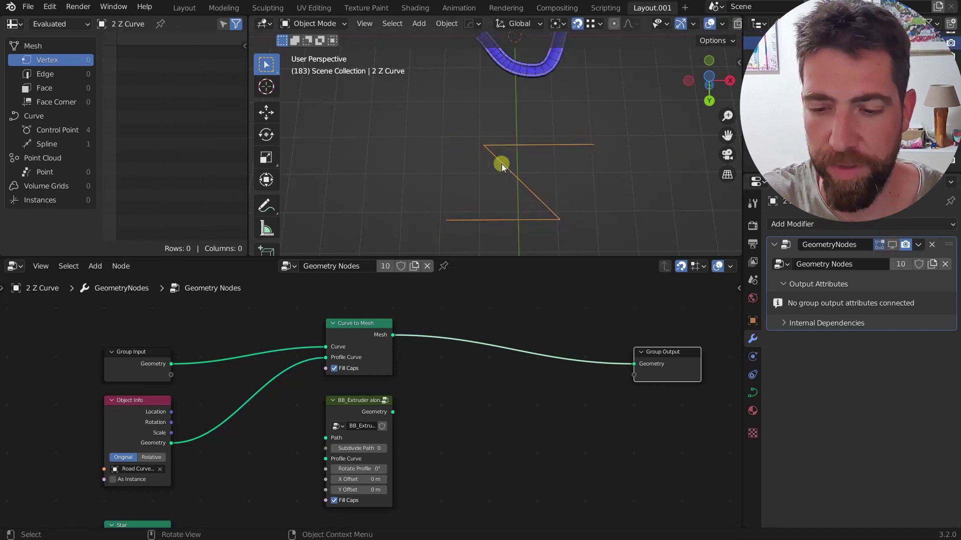
key(Tab)
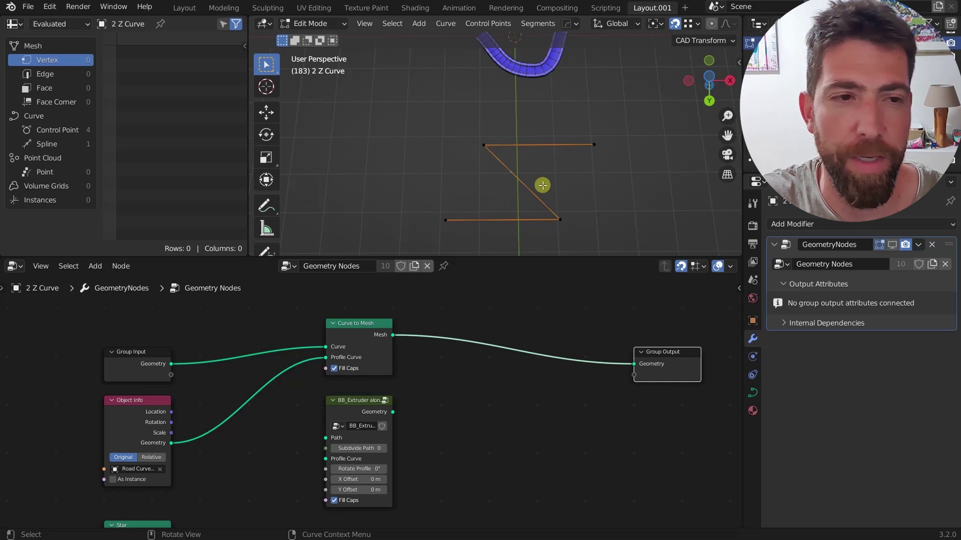
Turn viewport display of the Z curve's Geometry Nodes modifier back on and inspect the mesh corners from the bottom view.
click(892, 245)
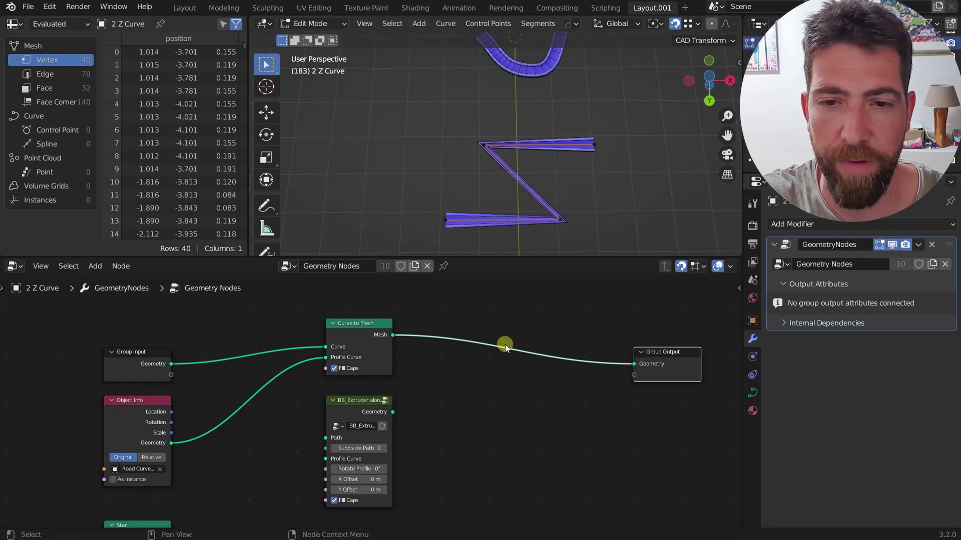
scroll(505, 344, down, 1)
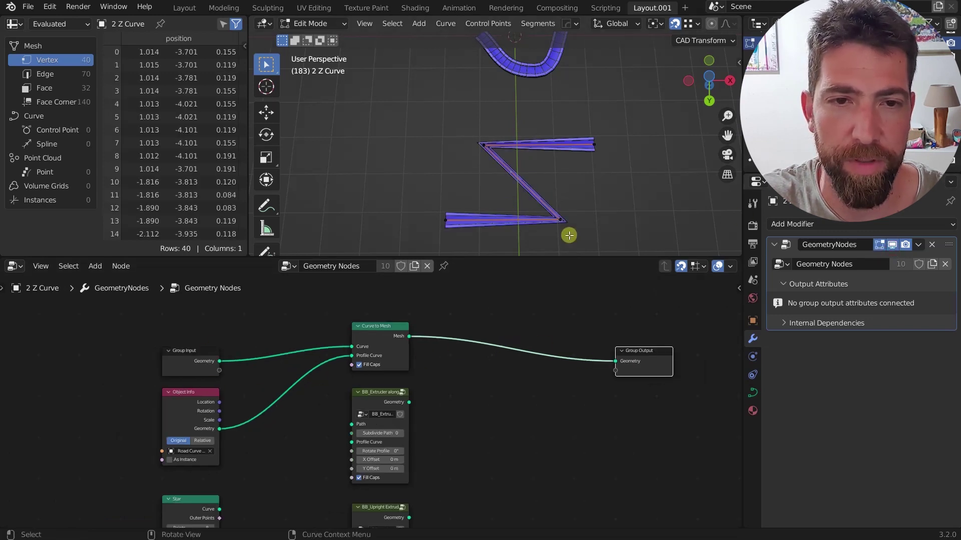
scroll(568, 220, up, 3)
middle_drag(566, 219, 558, 223)
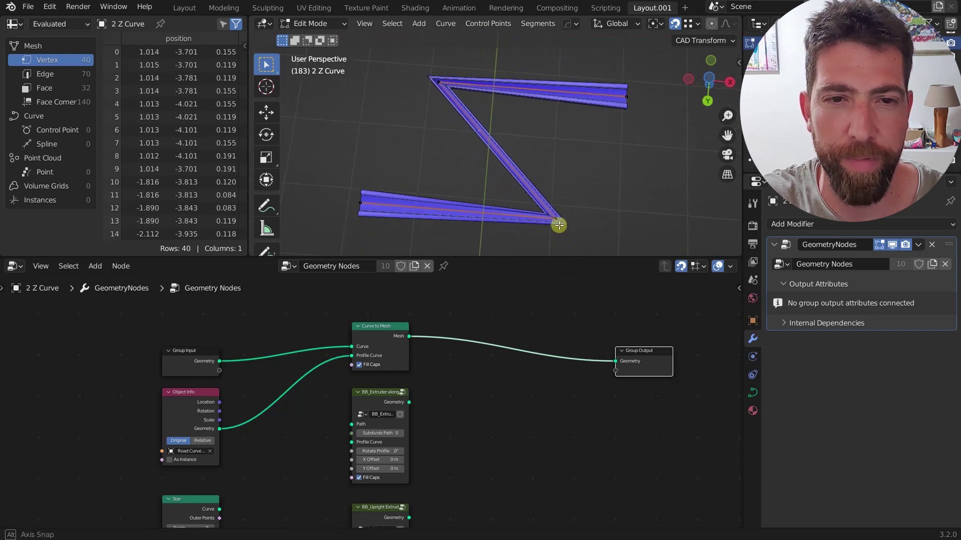
click(714, 71)
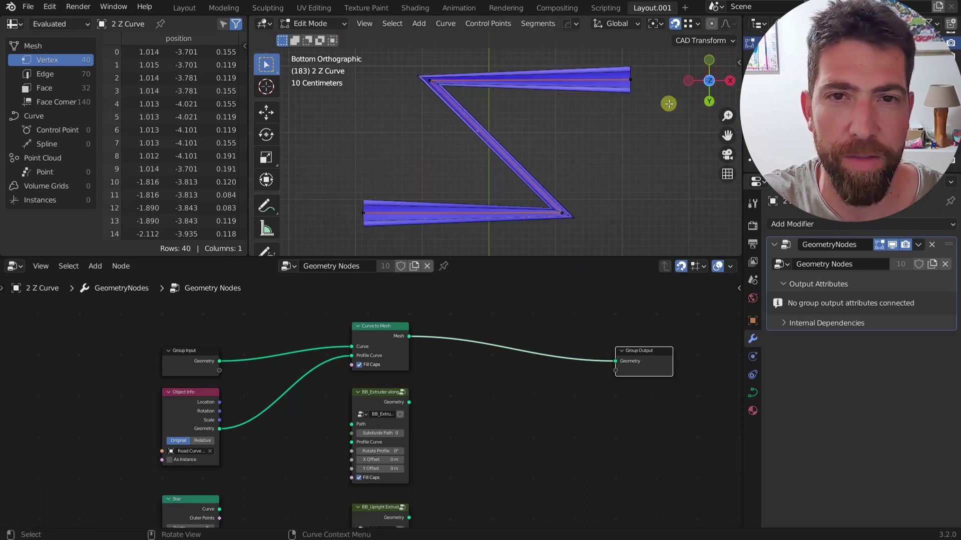
middle_drag(504, 208, 464, 203)
scroll(513, 152, down, 1)
scroll(396, 430, down, 3)
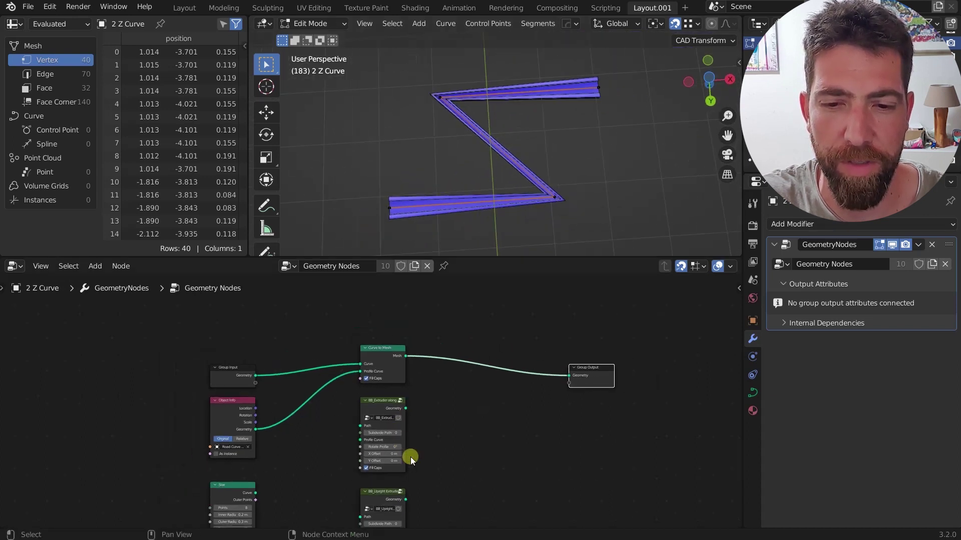
Examine the BB_Upright Extruder and BB_Tubes node groups and take a closer look at the Z mesh's sharp corner.
middle_drag(407, 493, 394, 323)
scroll(368, 420, up, 5)
scroll(427, 395, down, 2)
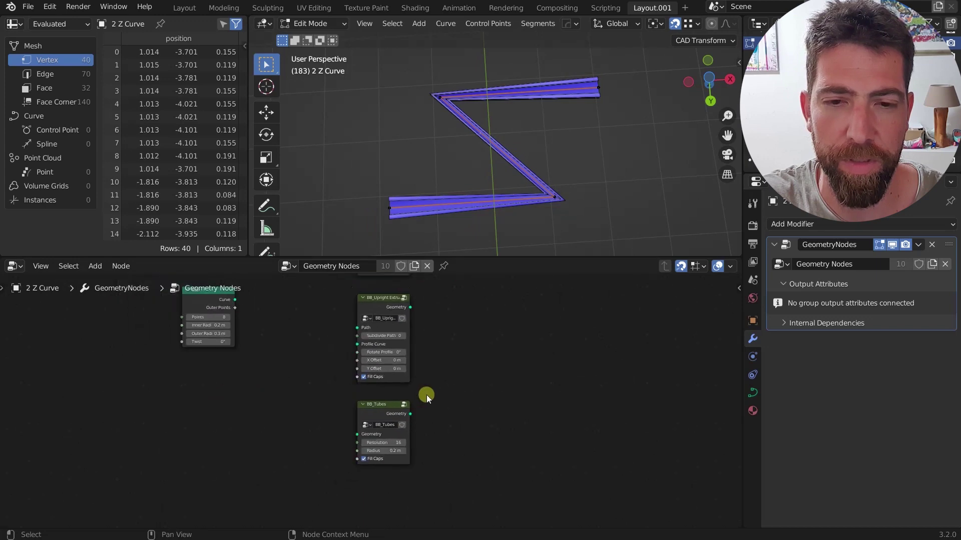
middle_drag(426, 395, 451, 491)
mouse_move(507, 176)
middle_down()
mouse_move(510, 204)
mouse_move(519, 145)
mouse_move(504, 170)
middle_up()
scroll(451, 387, down, 1)
scroll(450, 386, down, 2)
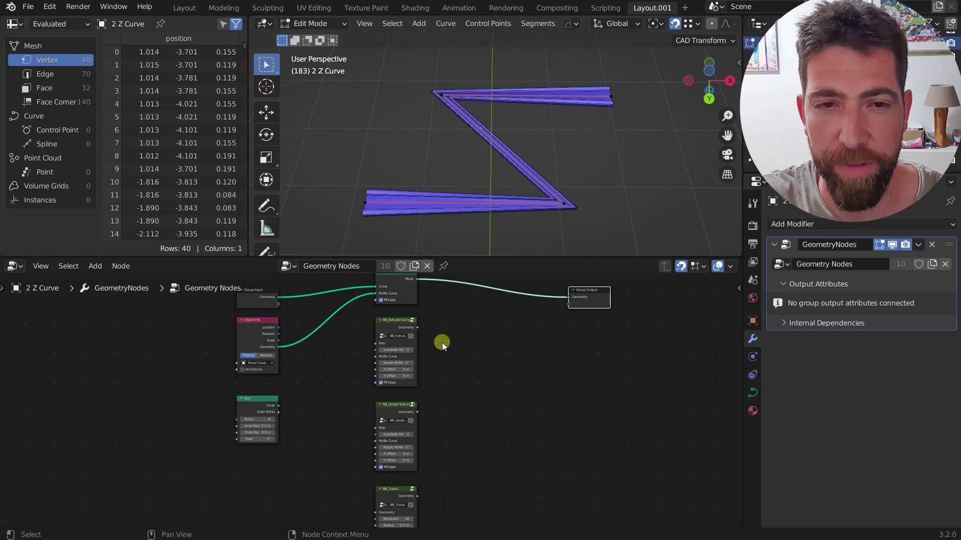
middle_drag(439, 339, 450, 368)
scroll(563, 202, up, 3)
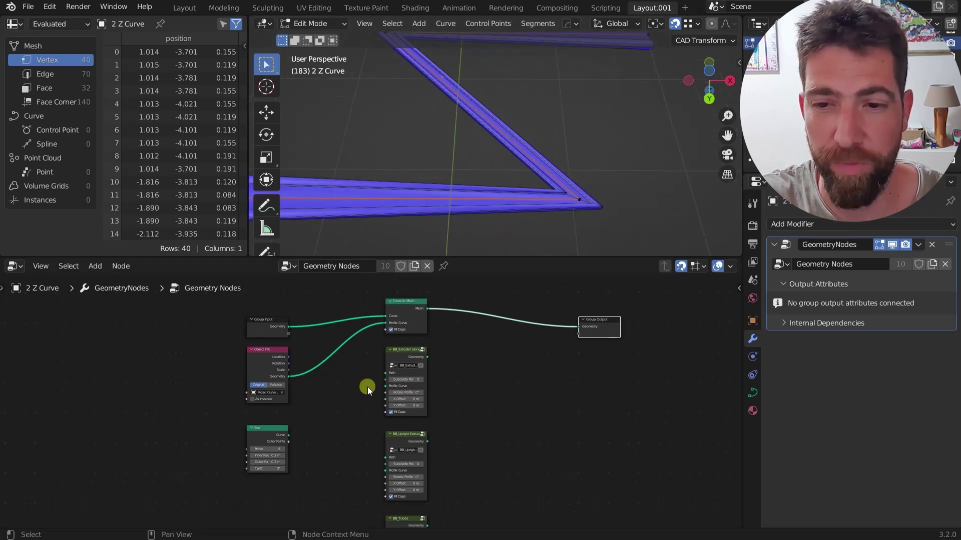
scroll(301, 387, up, 1)
scroll(542, 226, down, 3)
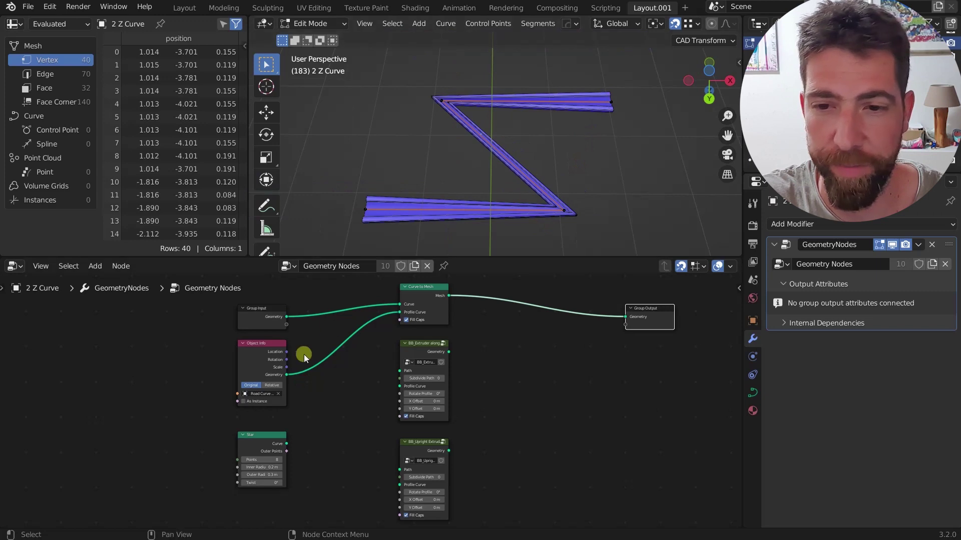
Connect the Star node's Curve output to the Profile Curve of Curve to Mesh and inspect the Z mesh from the bottom view.
scroll(247, 424, up, 2)
scroll(257, 399, down, 3)
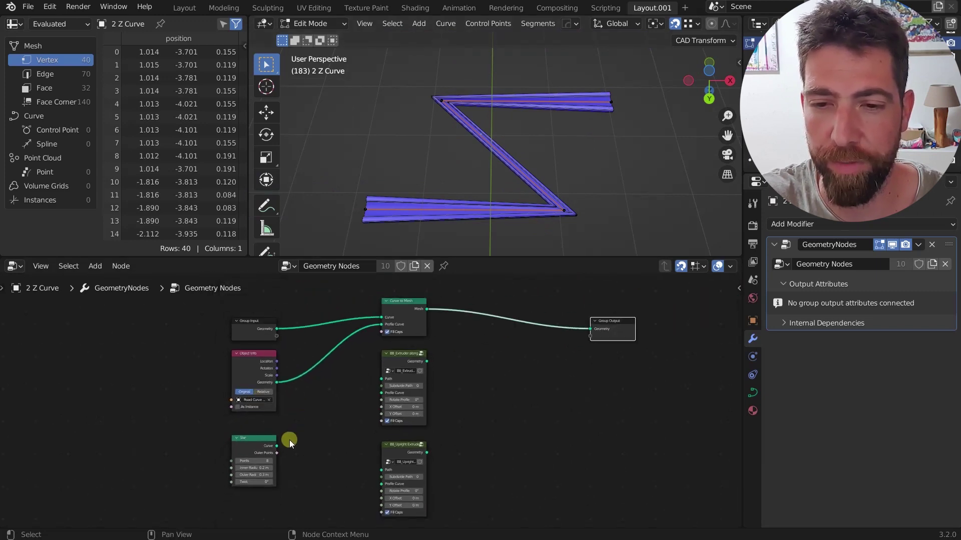
drag(276, 446, 383, 329)
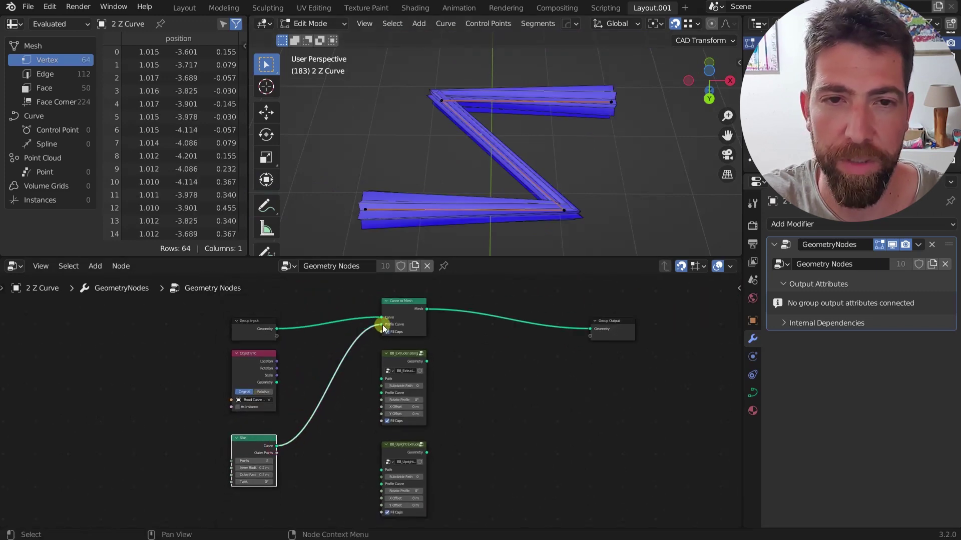
middle_drag(514, 208, 422, 230)
click(711, 73)
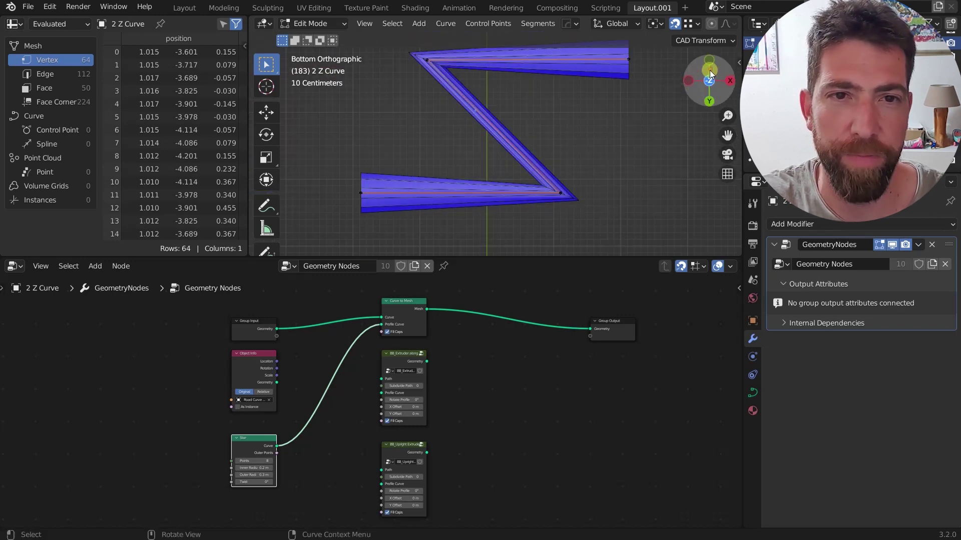
scroll(581, 180, down, 3)
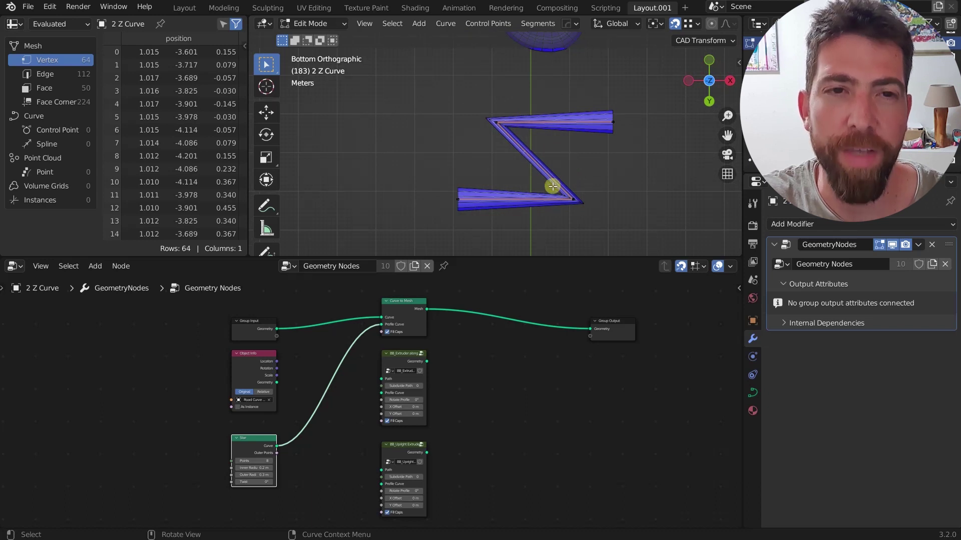
scroll(483, 212, up, 2)
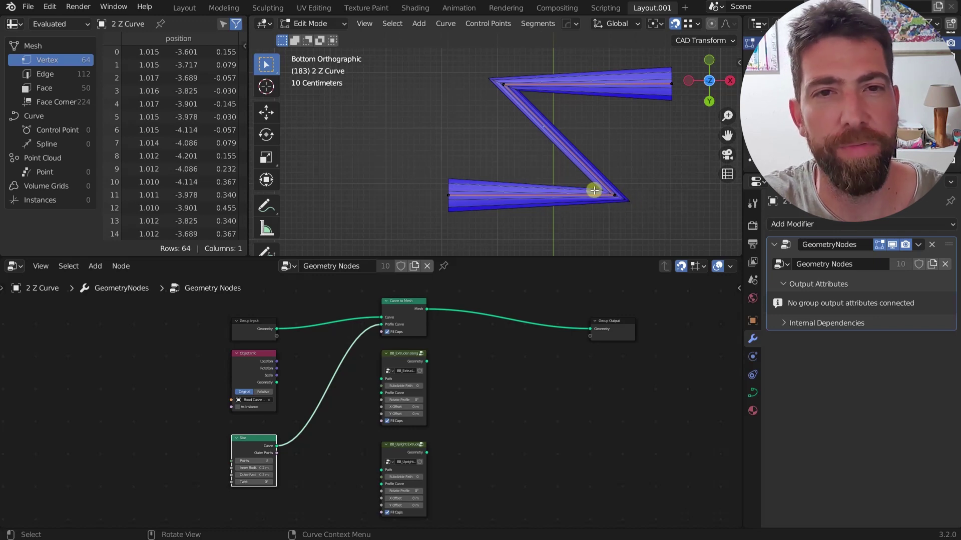
scroll(498, 103, up, 2)
middle_drag(497, 103, 473, 95)
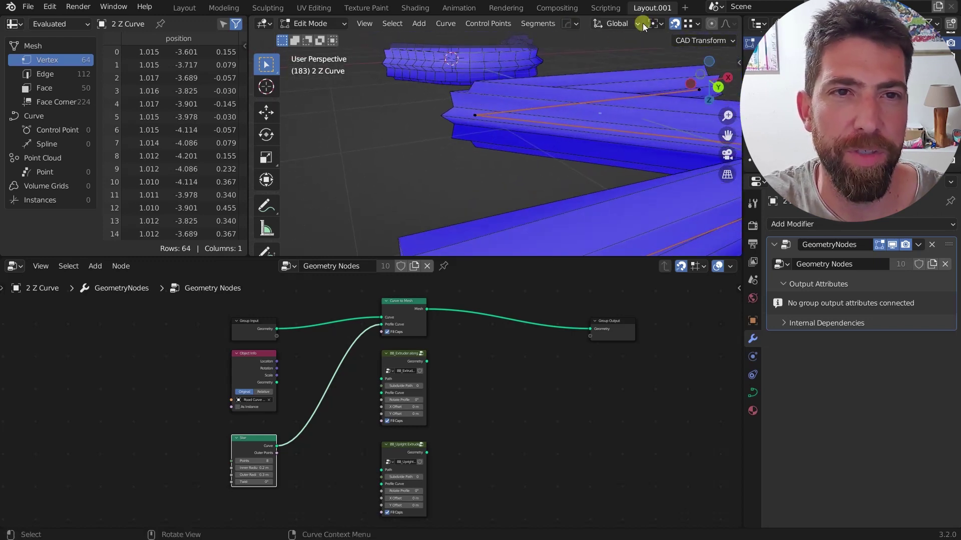
Turn on X-ray display and examine the star-profiled Z mesh around its end cap and sharp corners from several angles.
scroll(671, 24, down, 5)
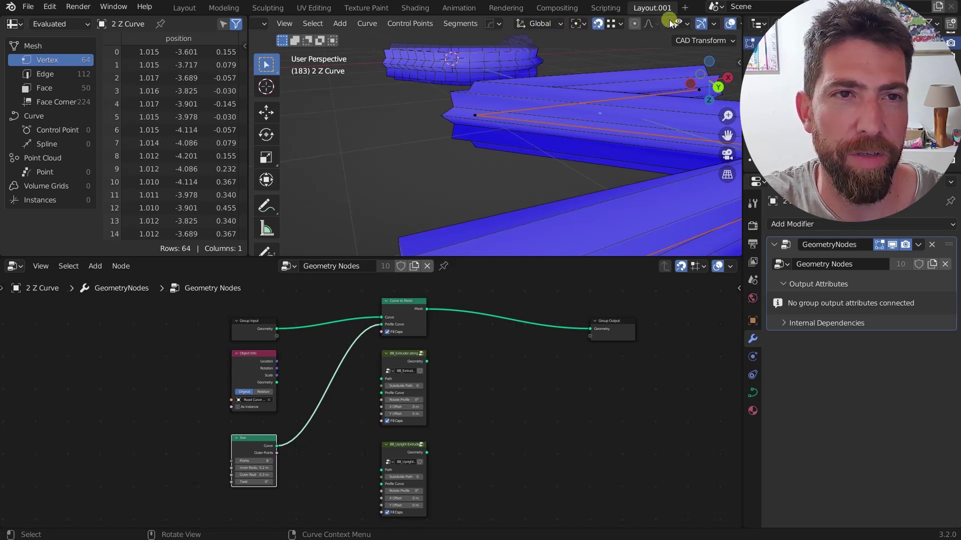
click(698, 24)
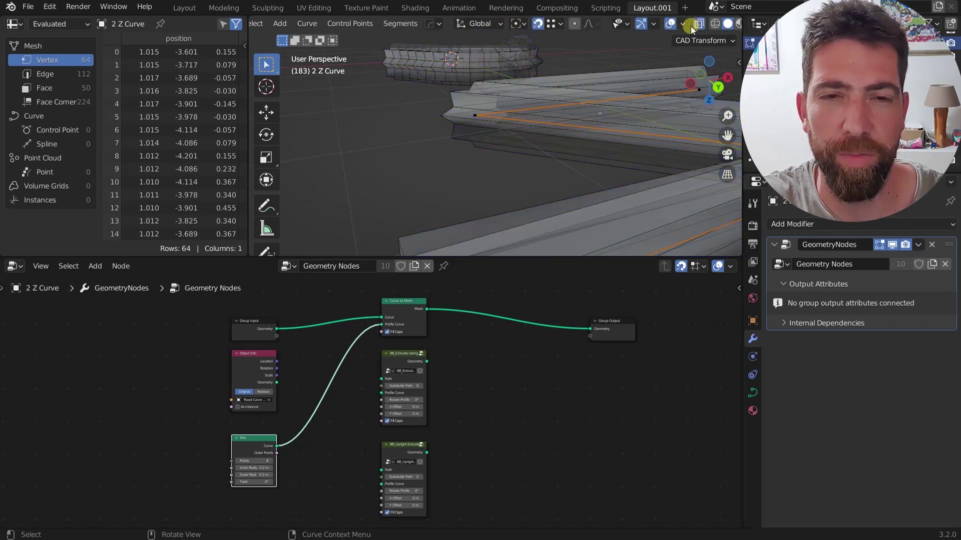
middle_drag(446, 140, 493, 118)
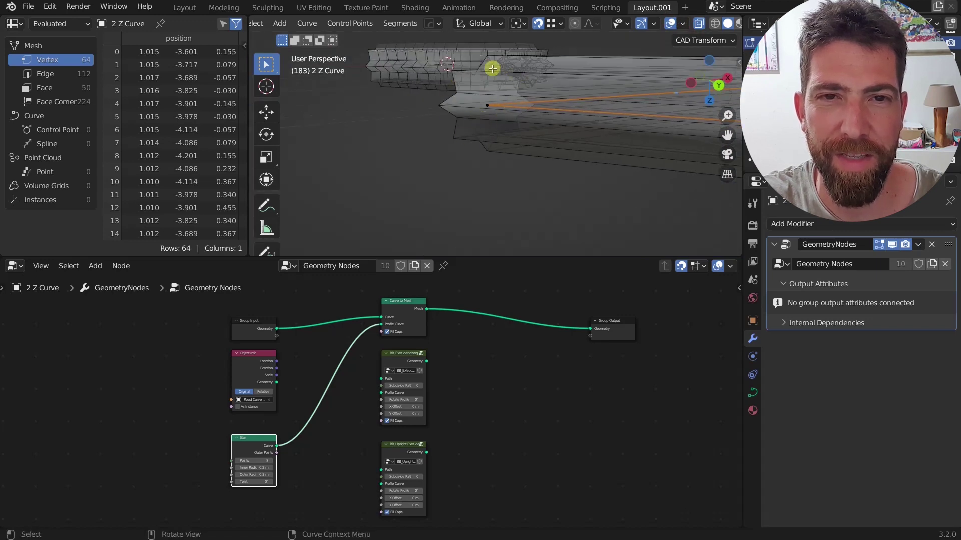
middle_drag(491, 68, 487, 89)
scroll(479, 96, up, 1)
scroll(510, 116, up, 3)
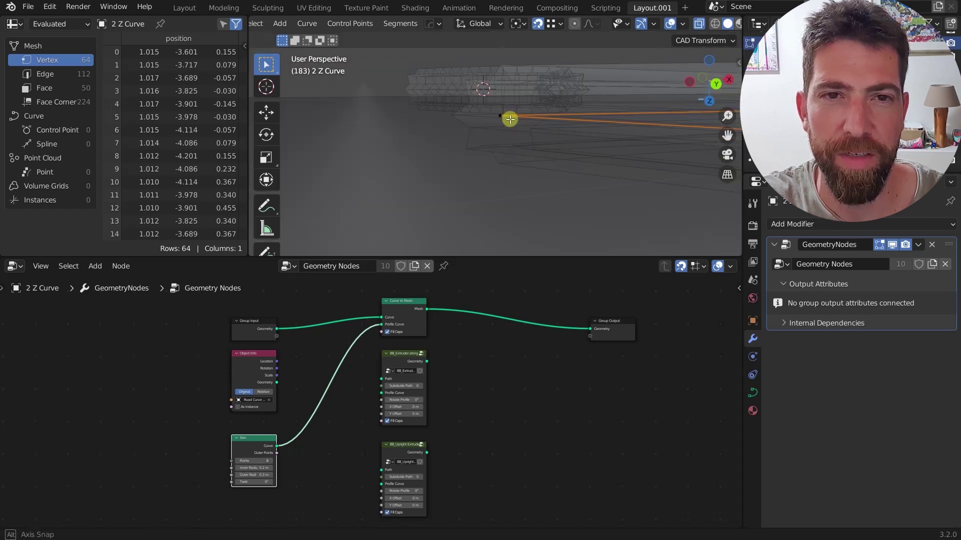
scroll(511, 115, down, 5)
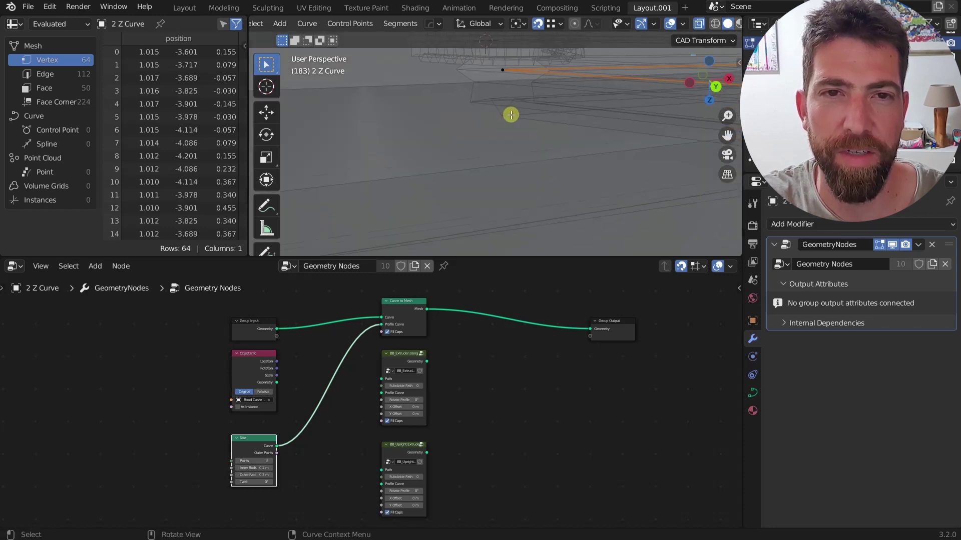
middle_drag(511, 114, 666, 120)
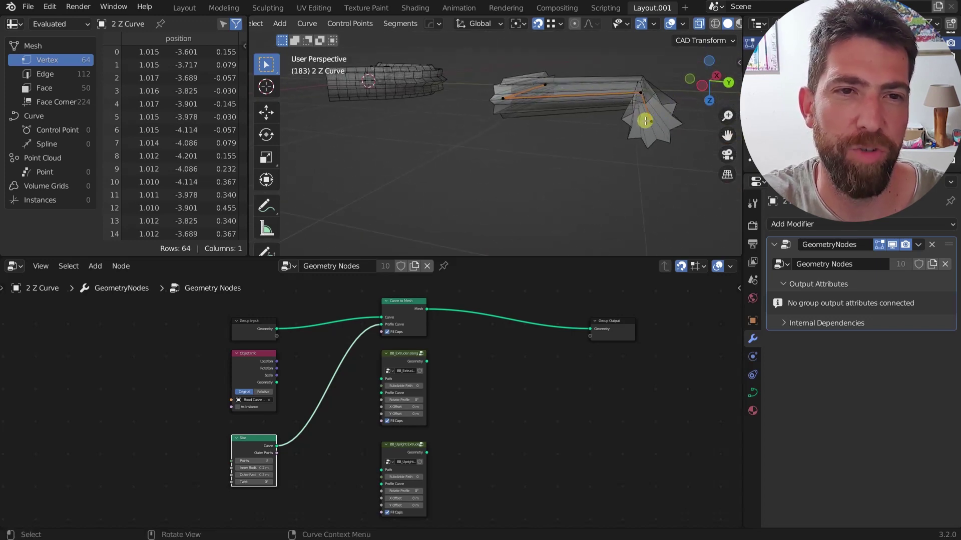
middle_drag(516, 97, 504, 121)
scroll(504, 121, up, 1)
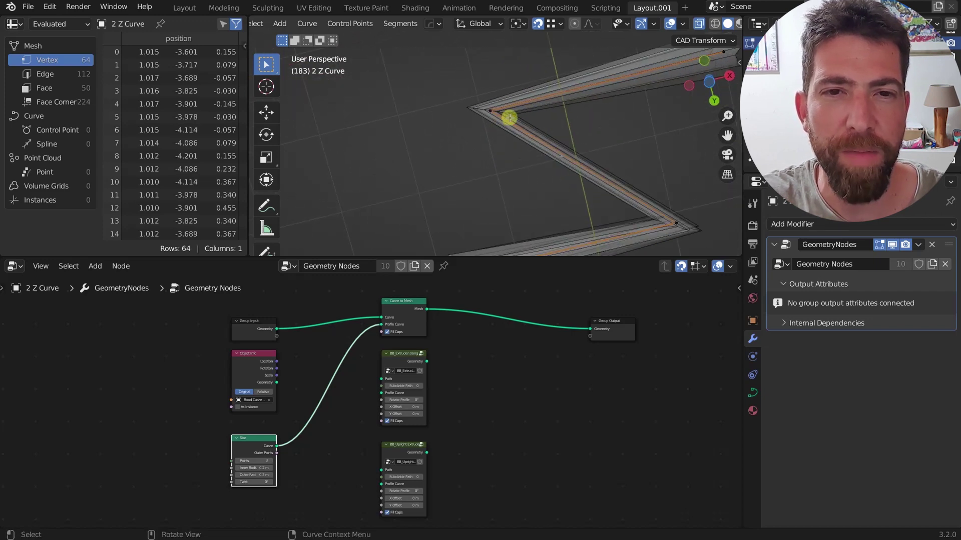
Annotate a sharp corner of the Z curve with freehand strokes along its segments and through the corner, and erase the annotations.
scroll(496, 127, down, 2)
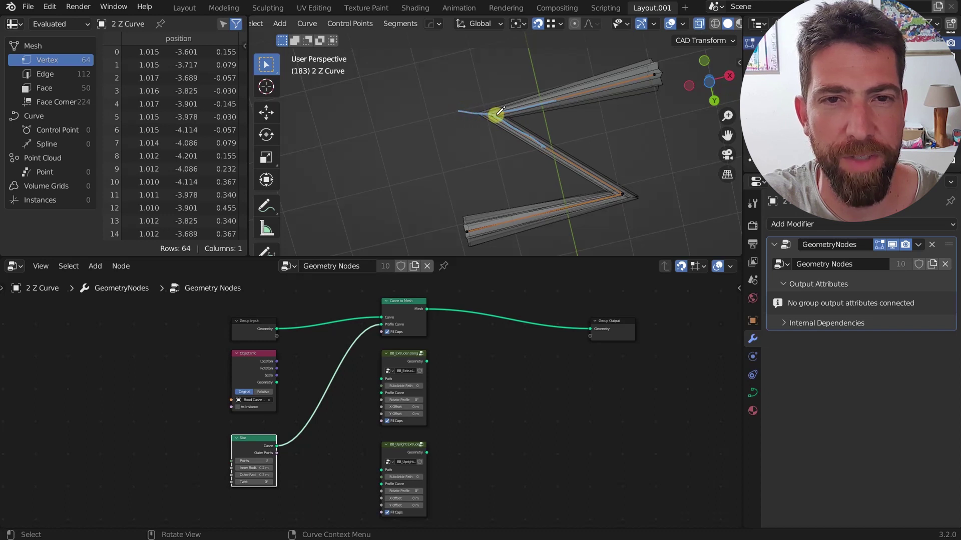
drag(496, 114, 581, 125)
scroll(497, 117, up, 4)
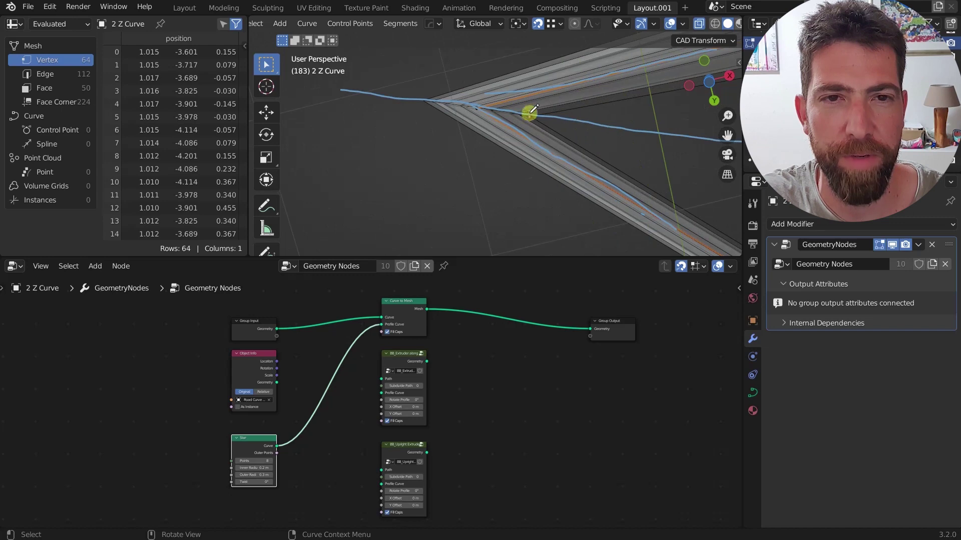
mouse_move(423, 99)
mouse_down()
mouse_move(445, 111)
mouse_move(525, 118)
mouse_up()
middle_drag(532, 111, 571, 153)
scroll(504, 131, down, 5)
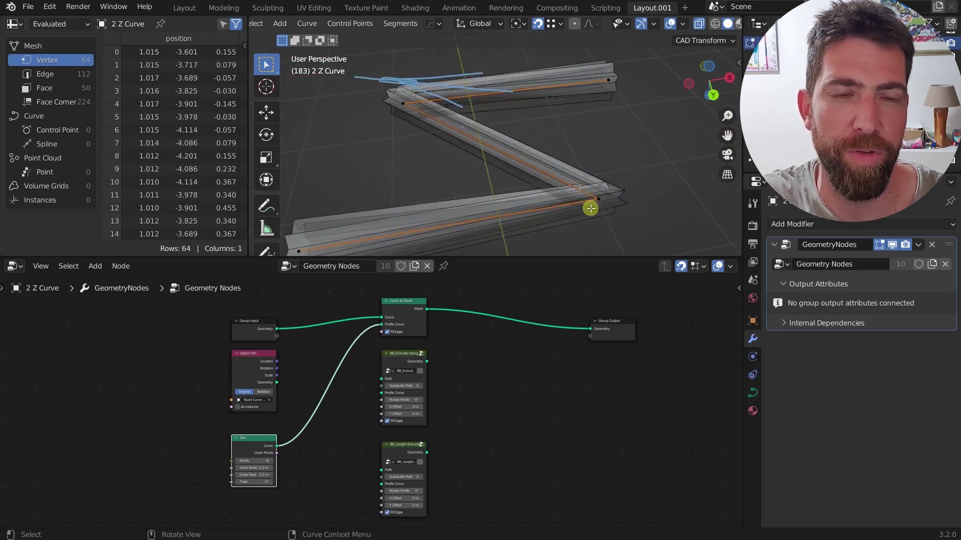
middle_drag(590, 208, 589, 171)
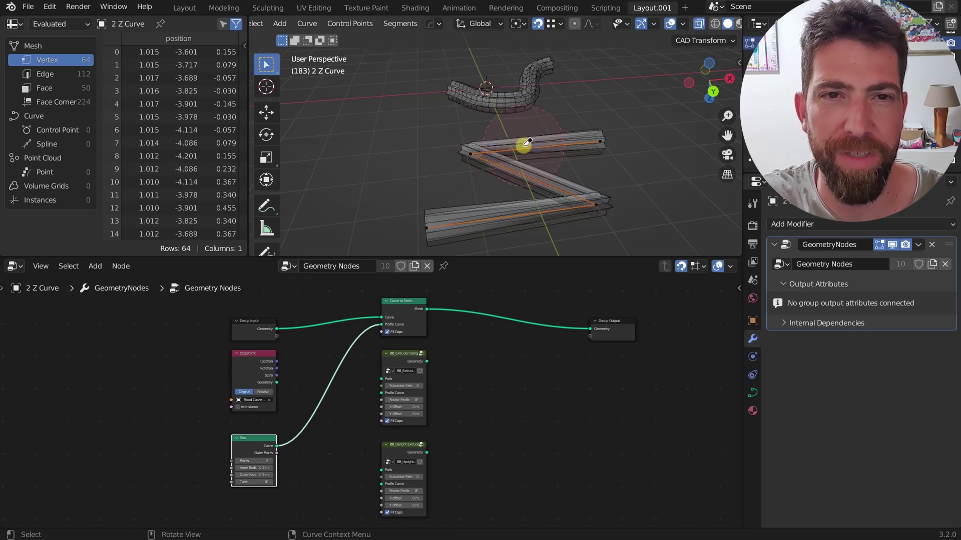
middle_drag(518, 103, 523, 149)
Turn off X-ray display and bring both the Z mesh and the Bezier mesh into view.
scroll(490, 197, up, 4)
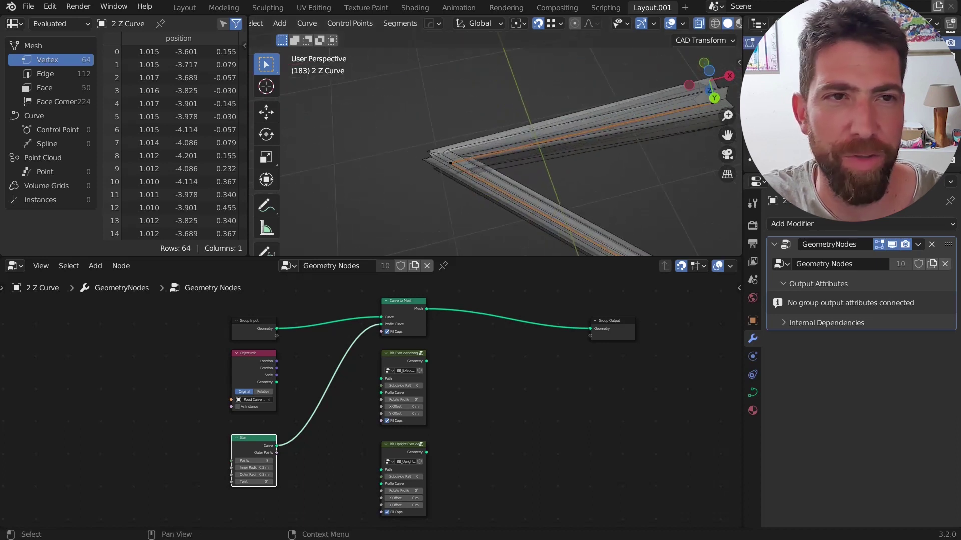
click(700, 26)
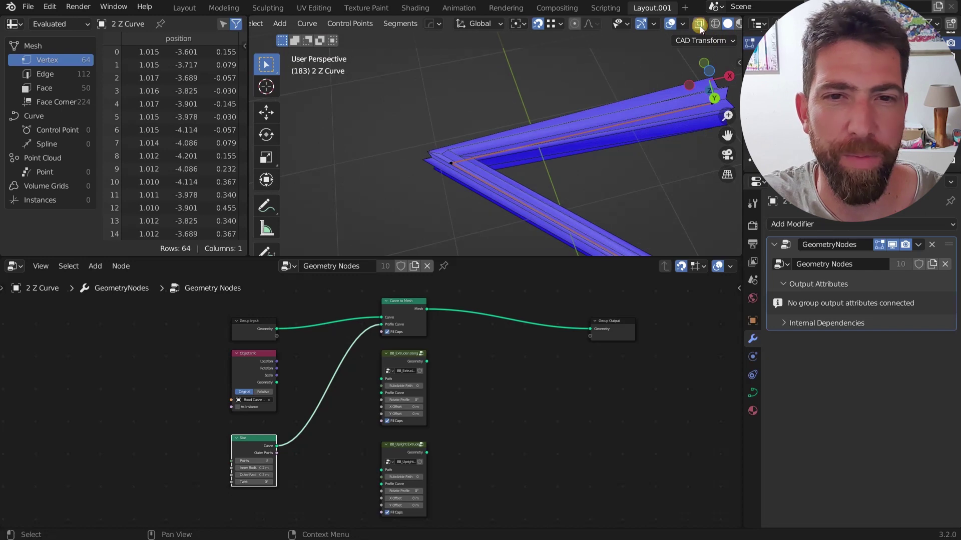
scroll(576, 145, down, 3)
middle_drag(575, 146, 639, 204)
scroll(640, 116, down, 3)
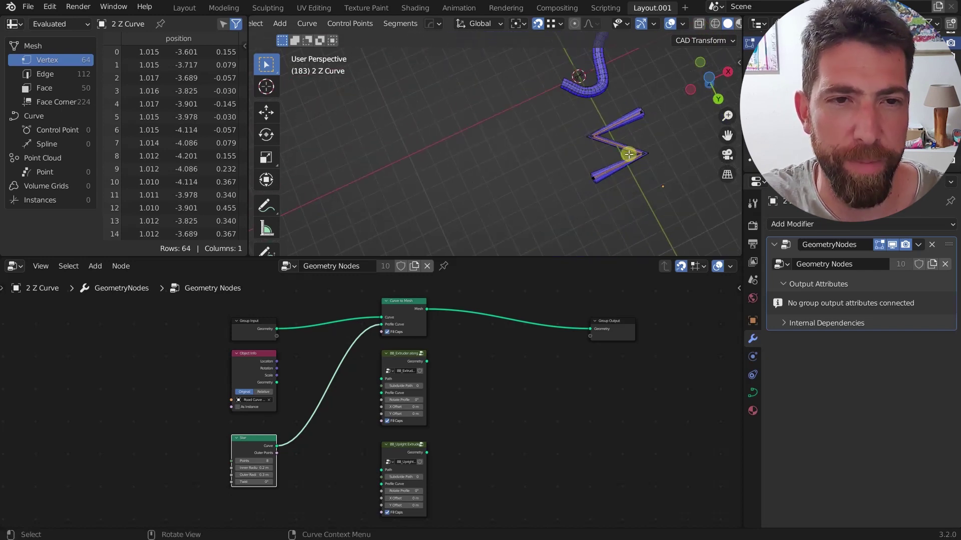
middle_drag(629, 154, 598, 175)
Connect the Group Input geometry to the BB_Extruder along node's Path and the Object Info geometry to its Profile Curve.
middle_drag(511, 397, 481, 392)
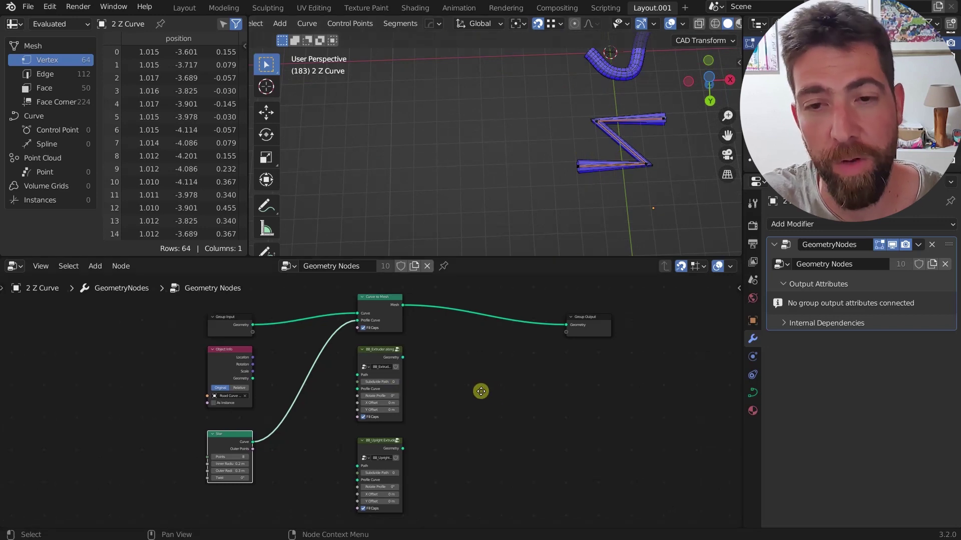
scroll(358, 373, up, 4)
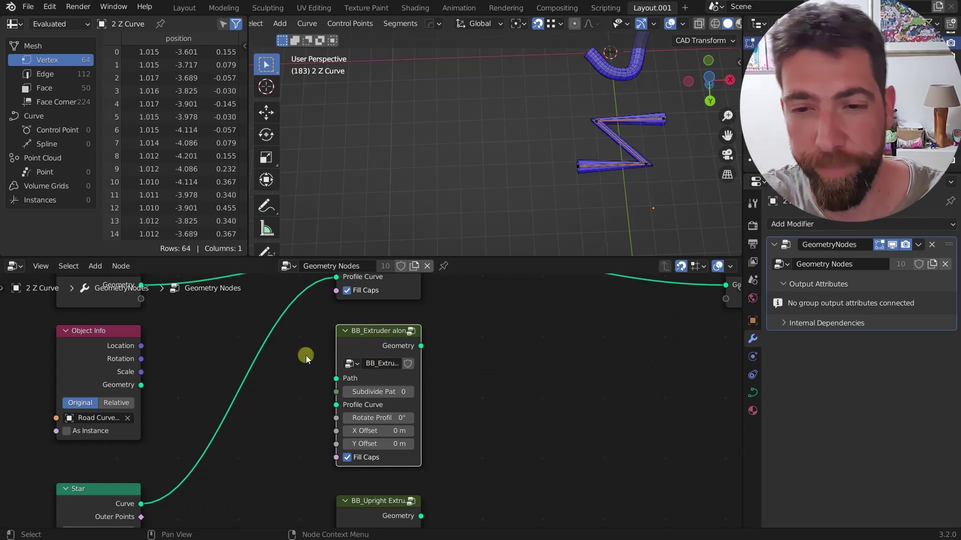
scroll(305, 355, down, 2)
drag(185, 304, 328, 373)
scroll(395, 349, down, 1)
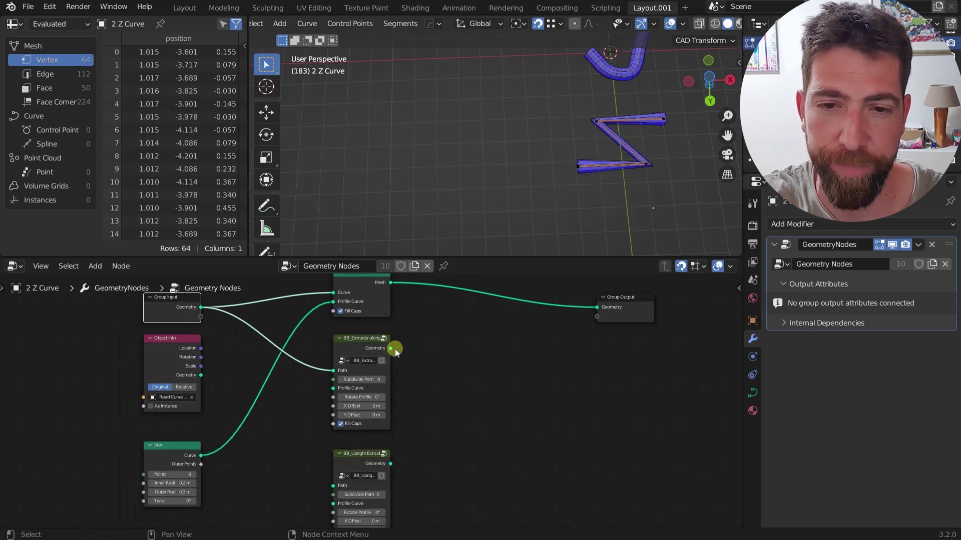
click(172, 347)
scroll(190, 383, up, 1)
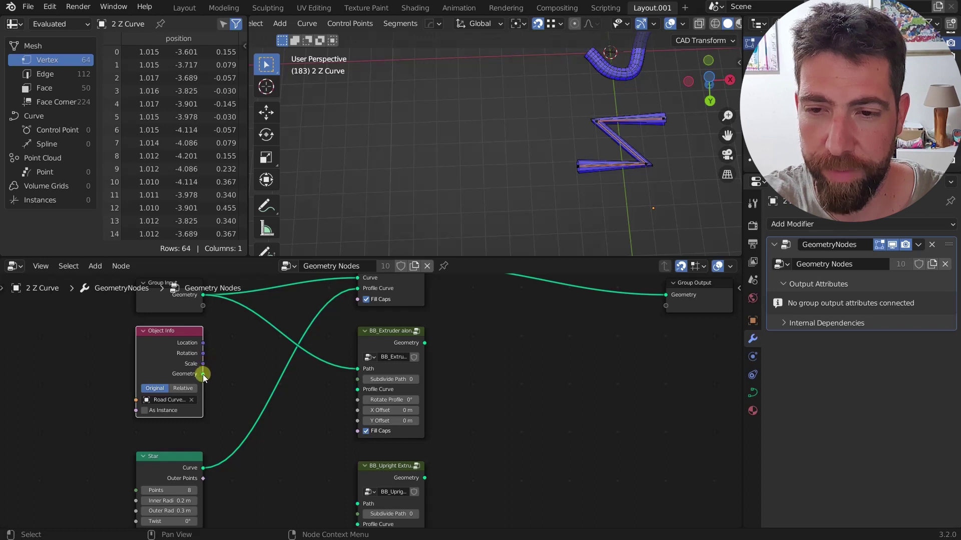
drag(203, 374, 280, 390)
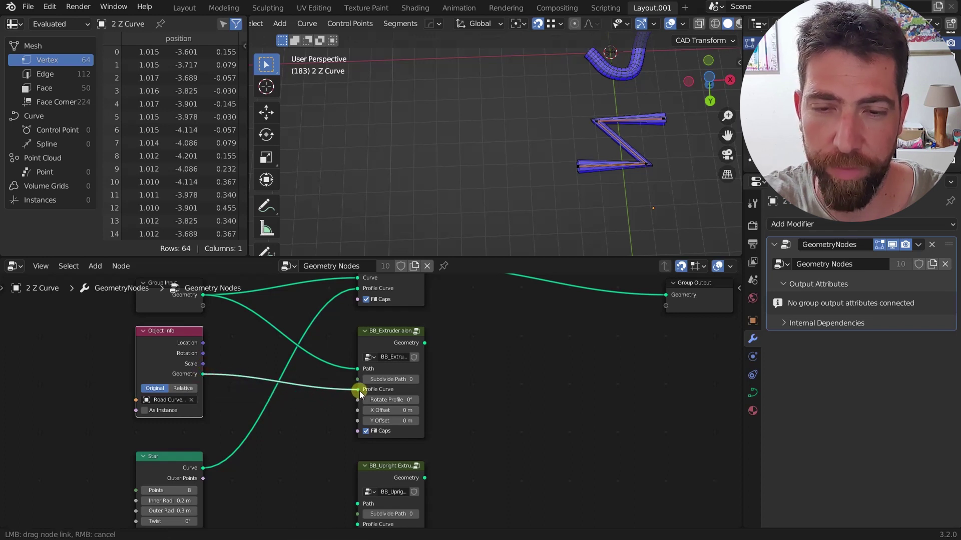
drag(359, 391, 359, 392)
scroll(633, 70, up, 1)
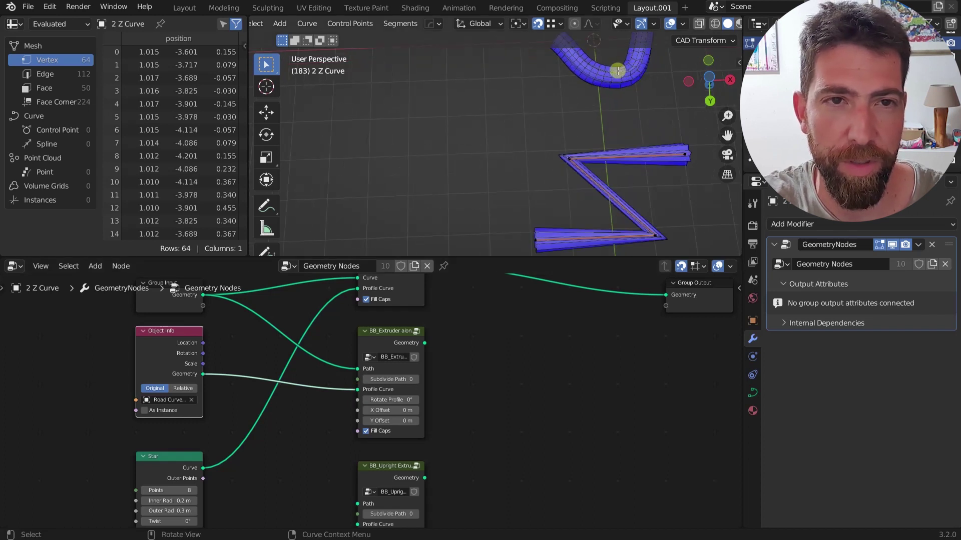
Connect the BB_Extruder along node's Geometry to the Group Output and inspect the Z mesh's corners from the bottom view.
drag(426, 343, 660, 313)
drag(424, 372, 667, 325)
scroll(631, 203, up, 4)
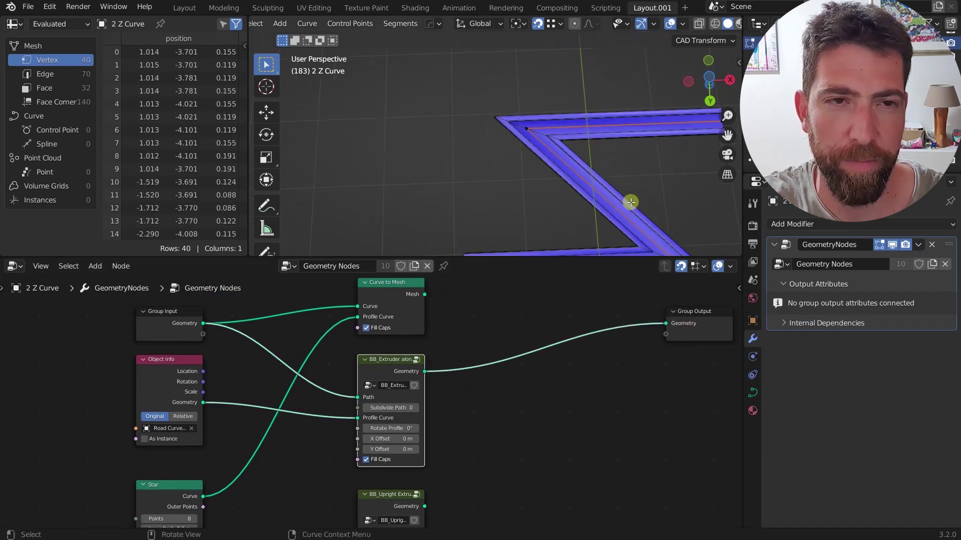
click(709, 85)
scroll(466, 124, down, 2)
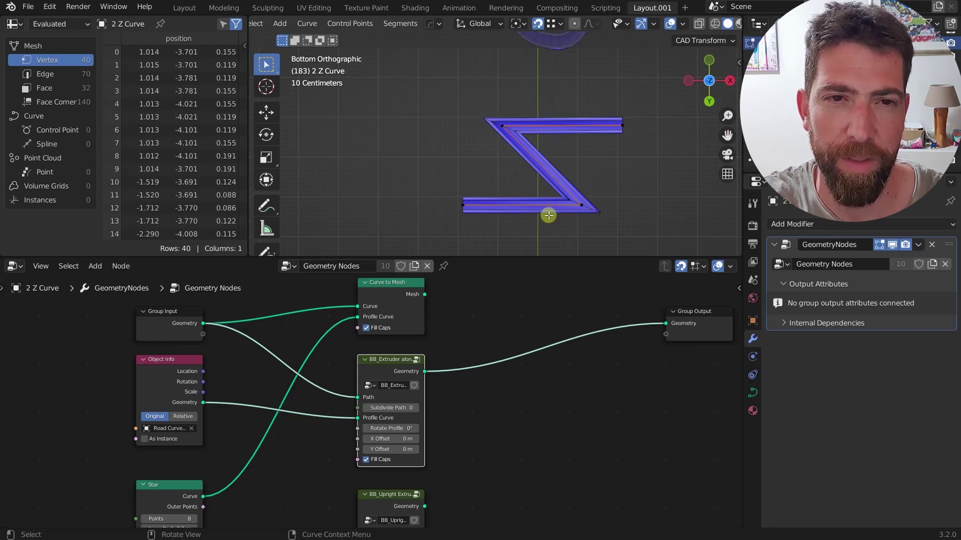
scroll(549, 216, up, 2)
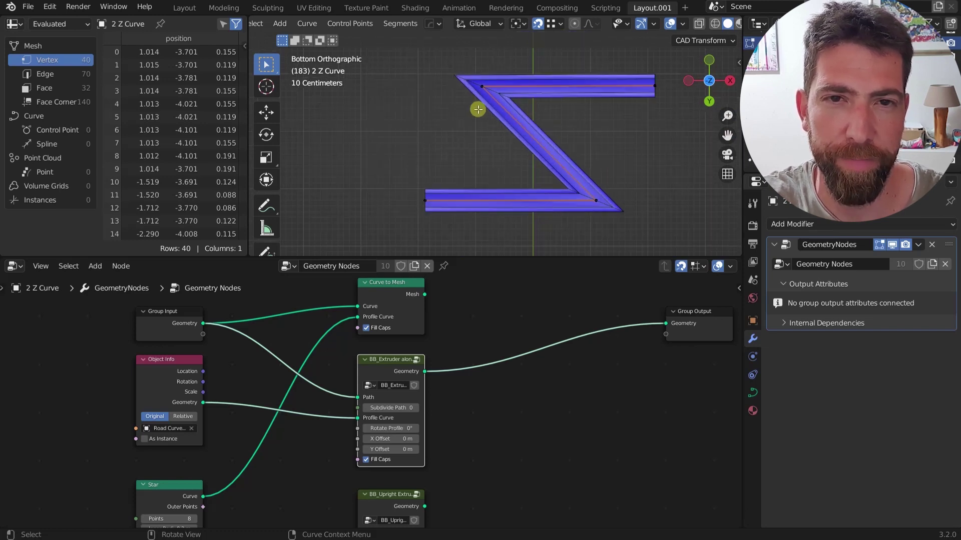
middle_drag(478, 109, 464, 70)
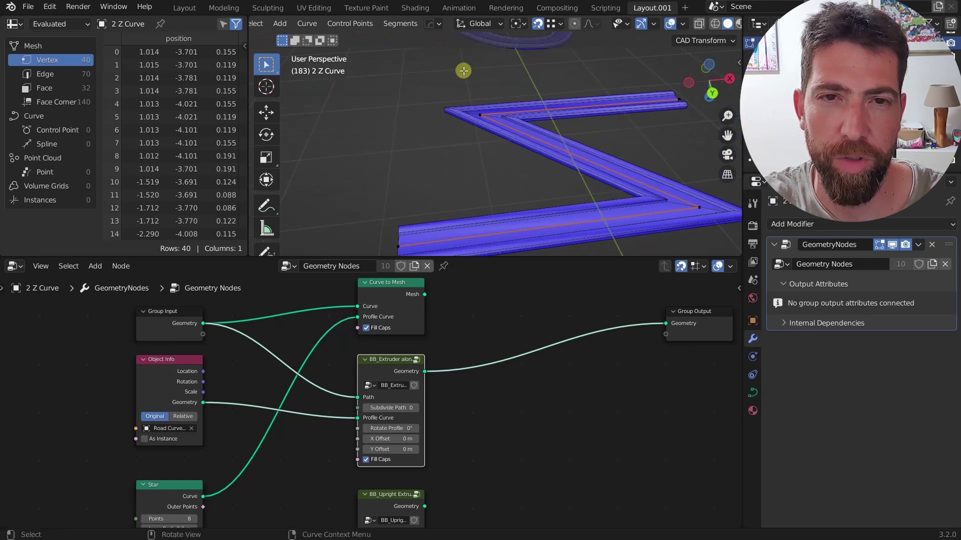
Connect the Star node's Curve to the BB_Extruder along node's Profile Curve and check the shape of the Z mesh.
scroll(470, 145, down, 2)
scroll(236, 396, down, 2)
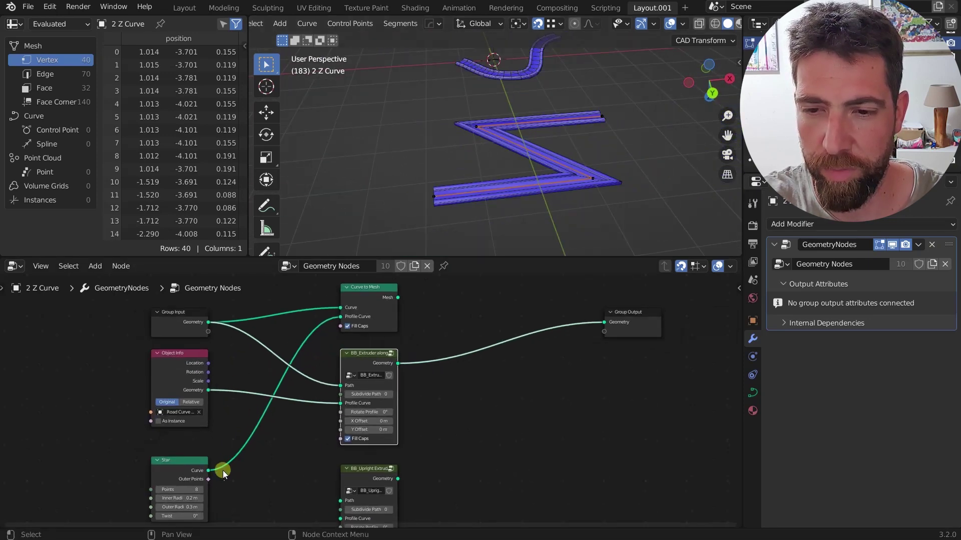
drag(209, 470, 340, 403)
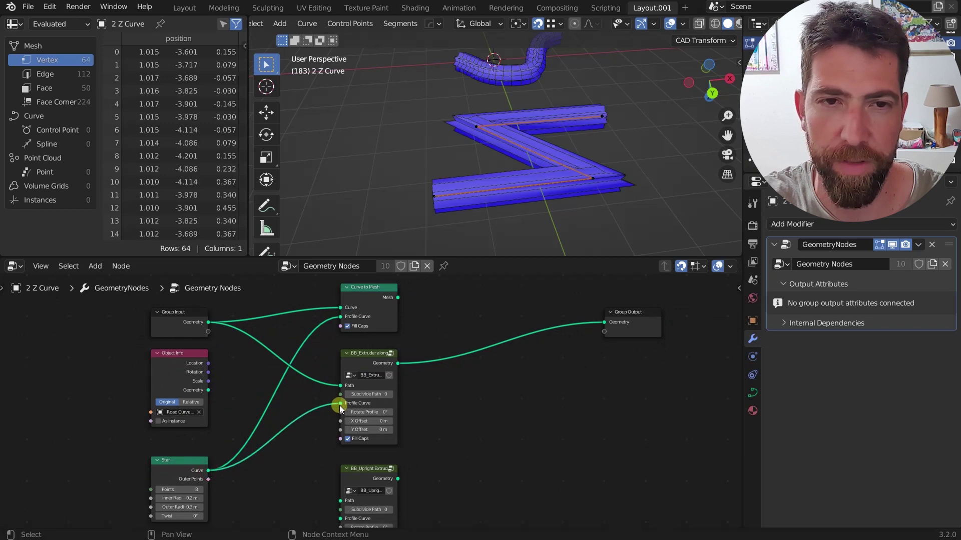
middle_drag(502, 230, 520, 209)
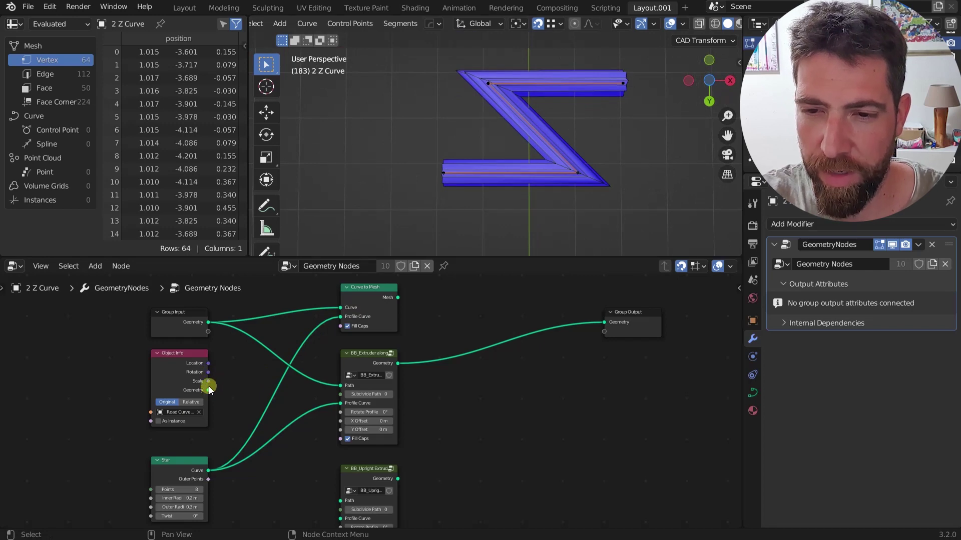
Reconnect the Object Info geometry to the BB_Extruder along node's Profile Curve and view the road mesh.
drag(208, 390, 342, 404)
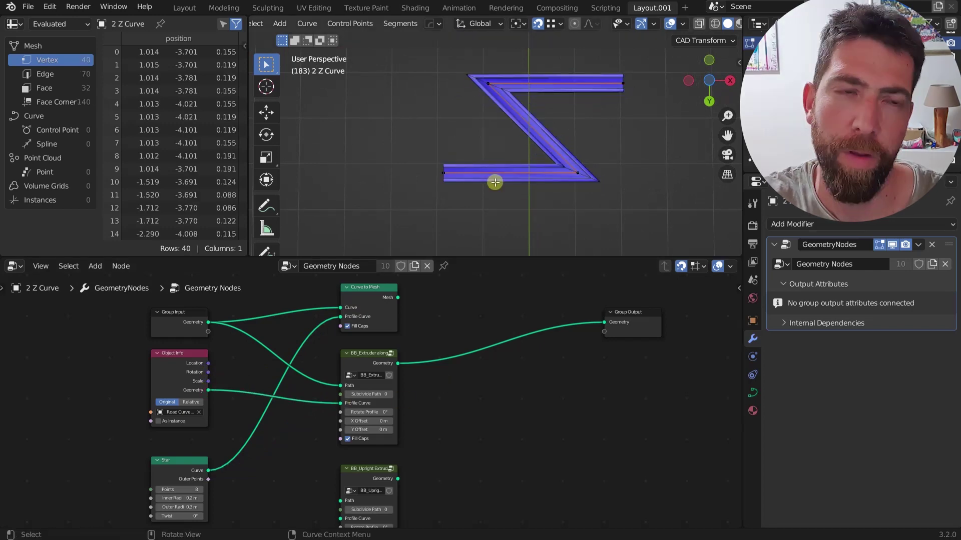
scroll(421, 395, down, 1)
scroll(469, 187, down, 2)
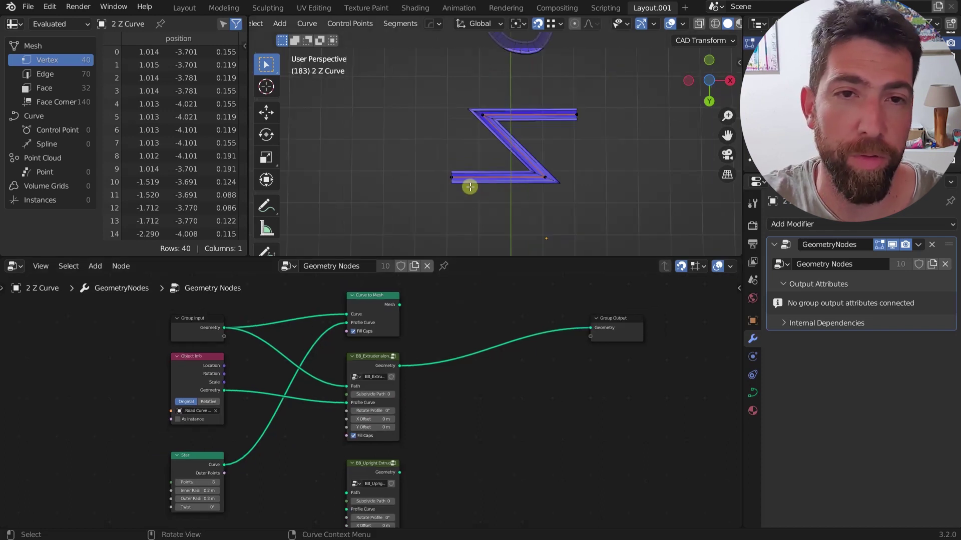
Show the 3 Plane object in the viewport in place of the Z curve.
scroll(470, 186, down, 4)
scroll(508, 193, up, 3)
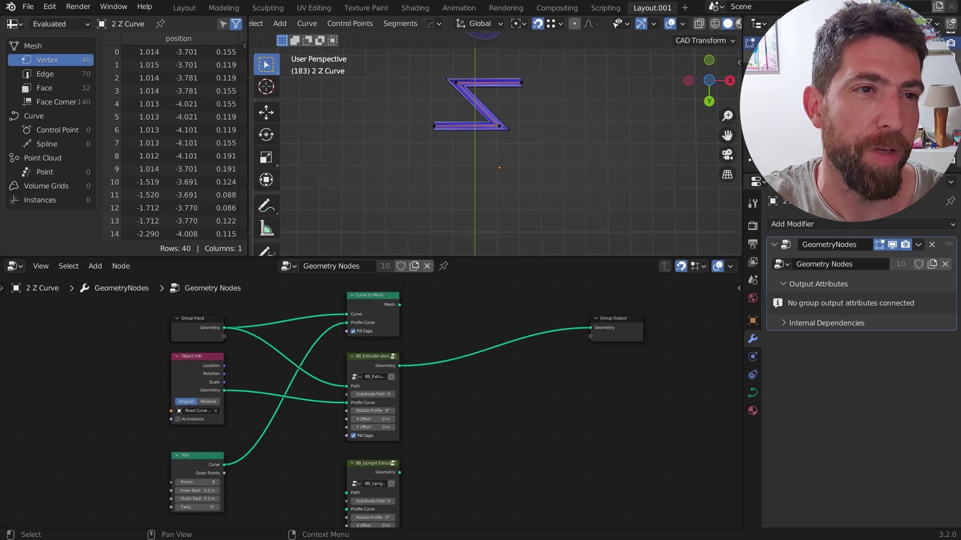
click(937, 56)
click(938, 43)
scroll(418, 223, up, 1)
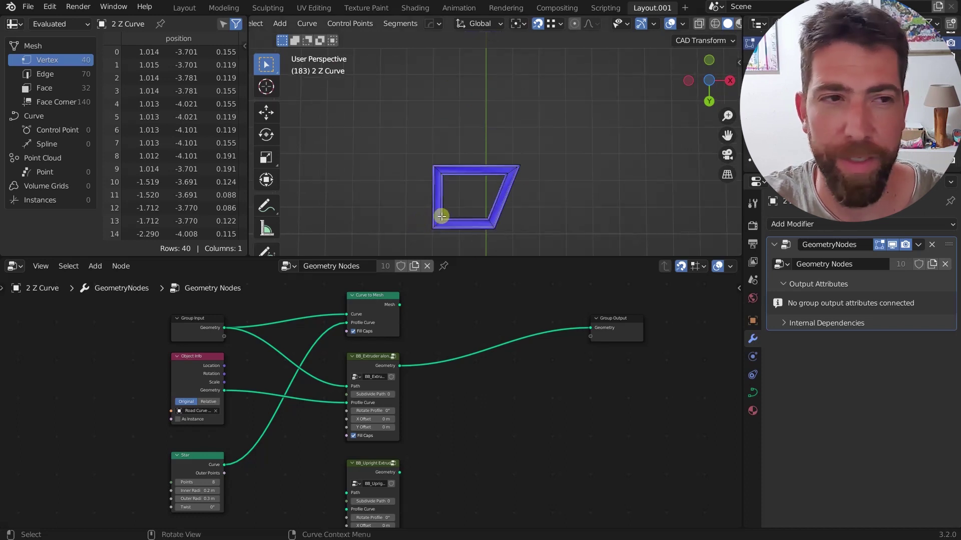
Select the 3 Plane object and toggle its Geometry Nodes modifier's viewport display to compare the plane with its swept frame.
click(464, 205)
mouse_move(464, 204)
middle_down()
mouse_move(479, 107)
mouse_move(461, 190)
middle_up()
click(892, 245)
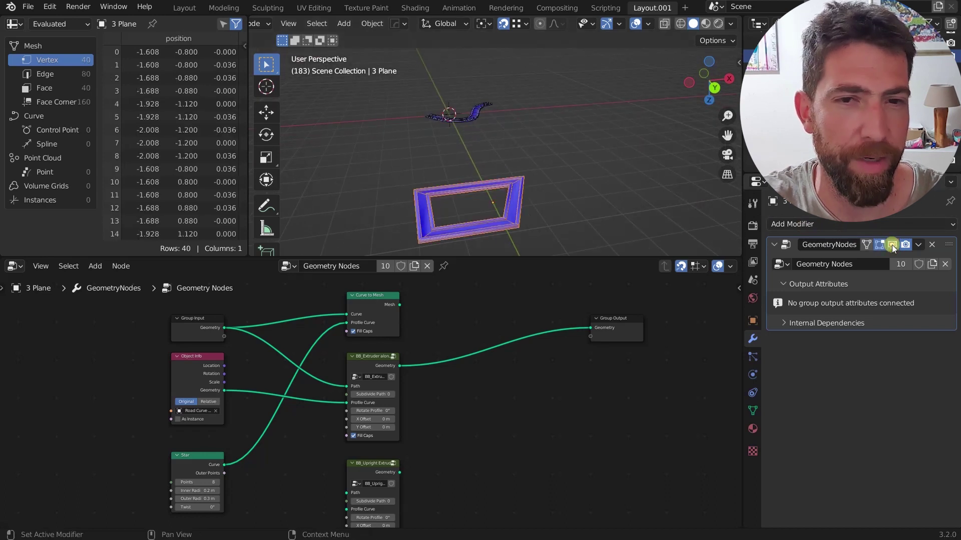
middle_drag(496, 196, 500, 171)
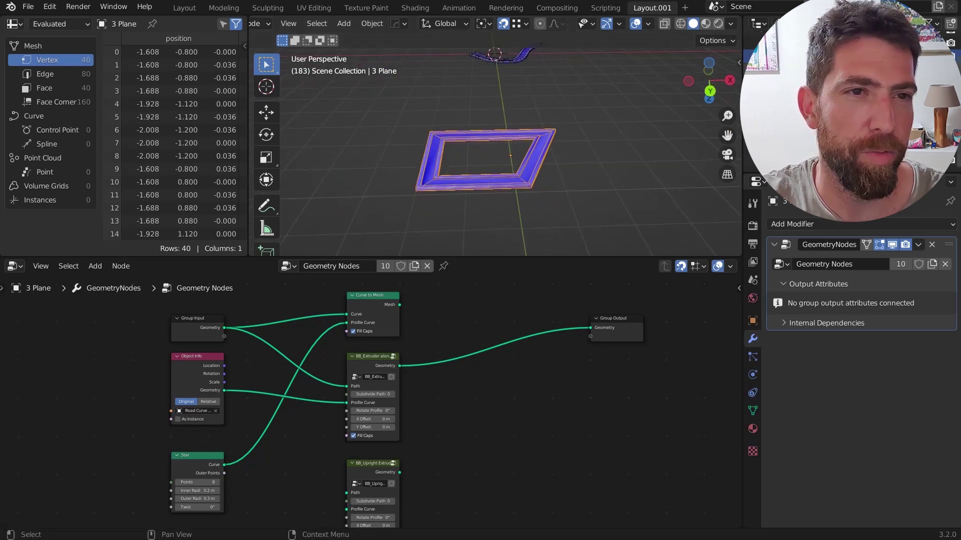
Switch the viewport visibility to the next path objects and examine their road meshes at the bends from several angles.
scroll(503, 105, down, 4)
middle_drag(503, 103, 451, 102)
middle_drag(482, 167, 667, 153)
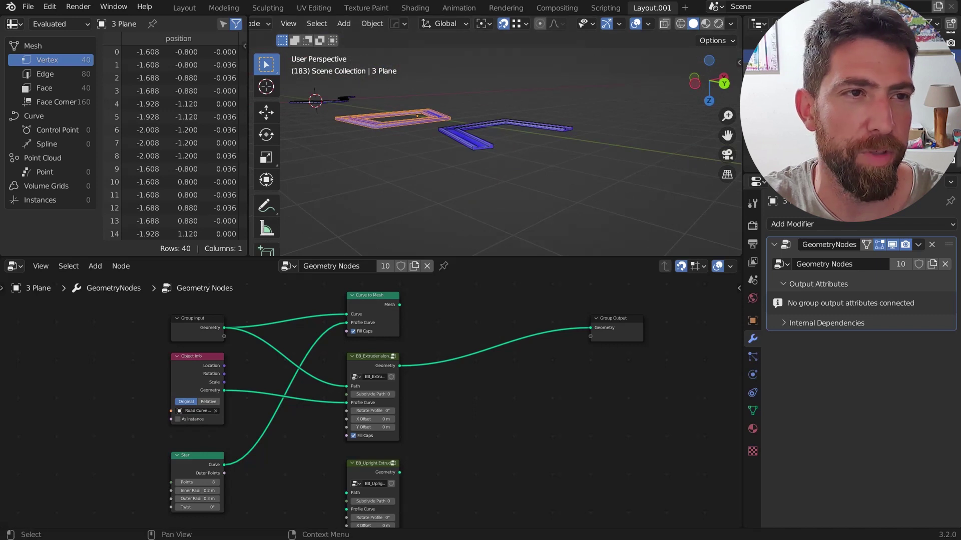
click(938, 69)
click(937, 82)
scroll(651, 150, down, 2)
scroll(393, 104, up, 5)
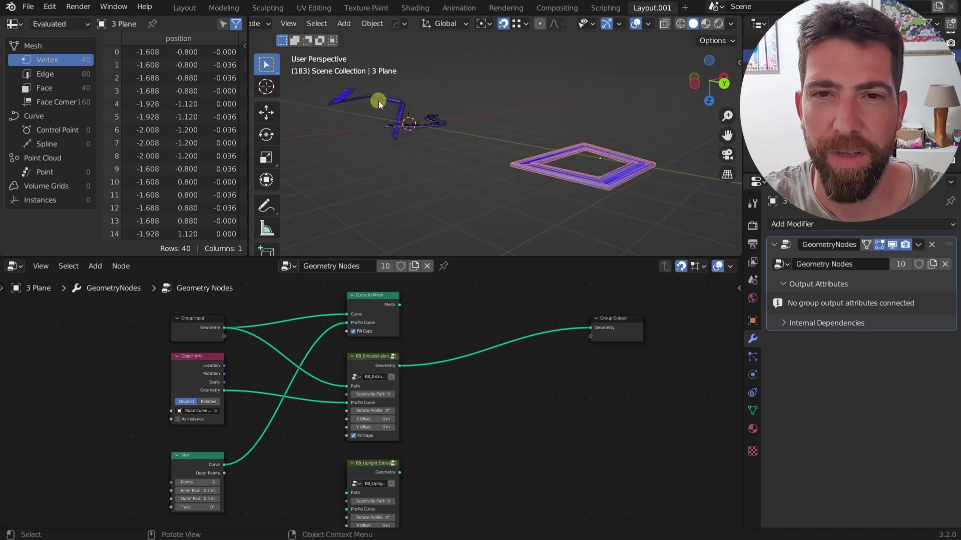
scroll(378, 101, up, 3)
middle_drag(378, 101, 467, 129)
scroll(407, 104, up, 3)
middle_drag(408, 104, 611, 163)
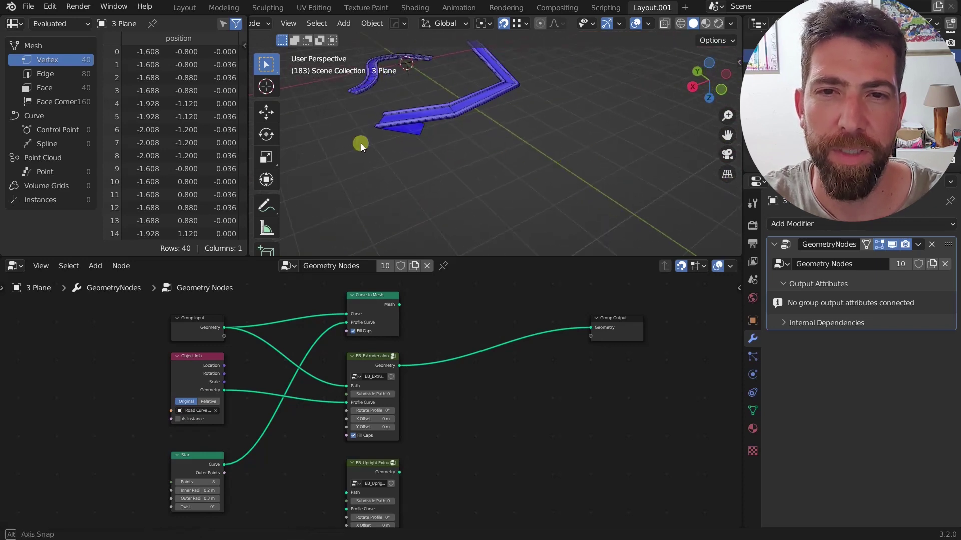
middle_drag(361, 143, 484, 178)
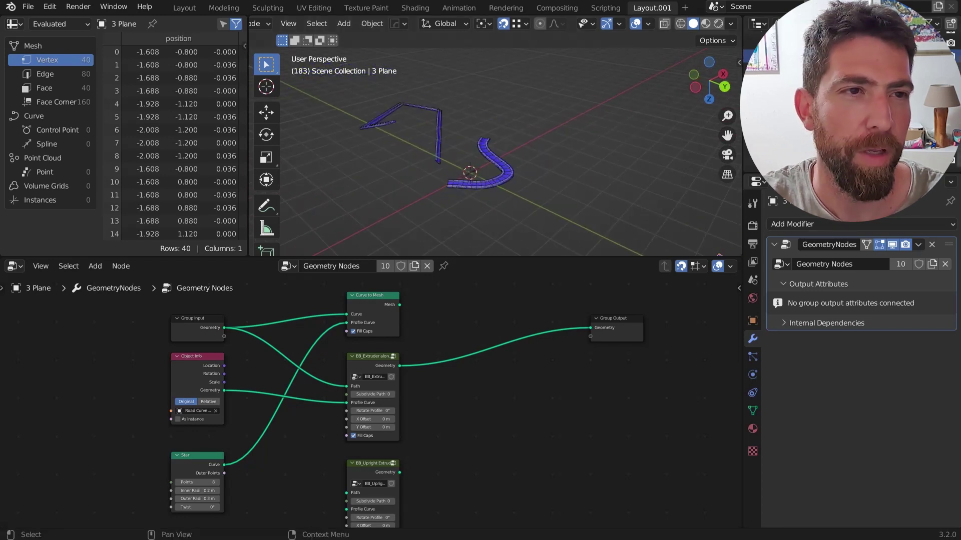
Select the 7 Spiral object and collapse its Screw modifier settings.
scroll(595, 195, down, 7)
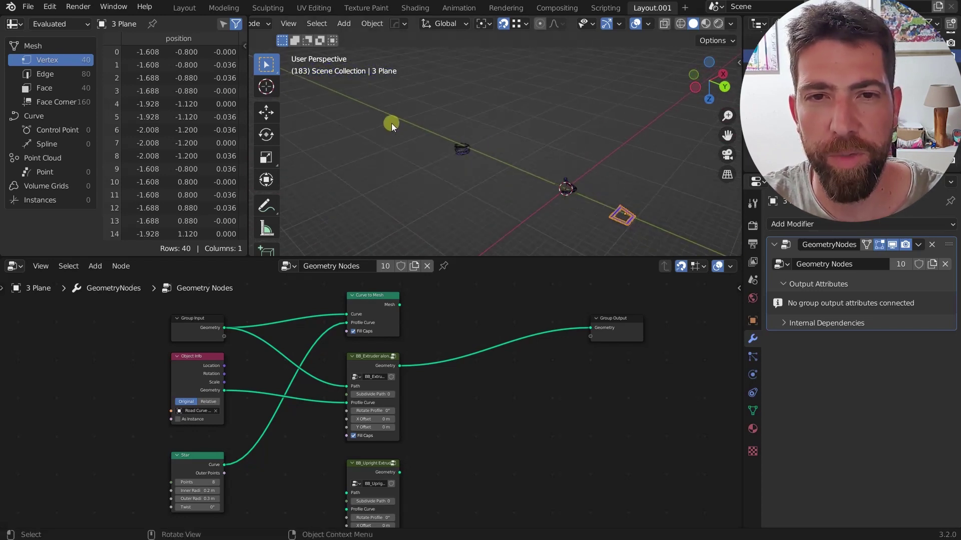
scroll(548, 183, up, 10)
middle_drag(527, 173, 572, 162)
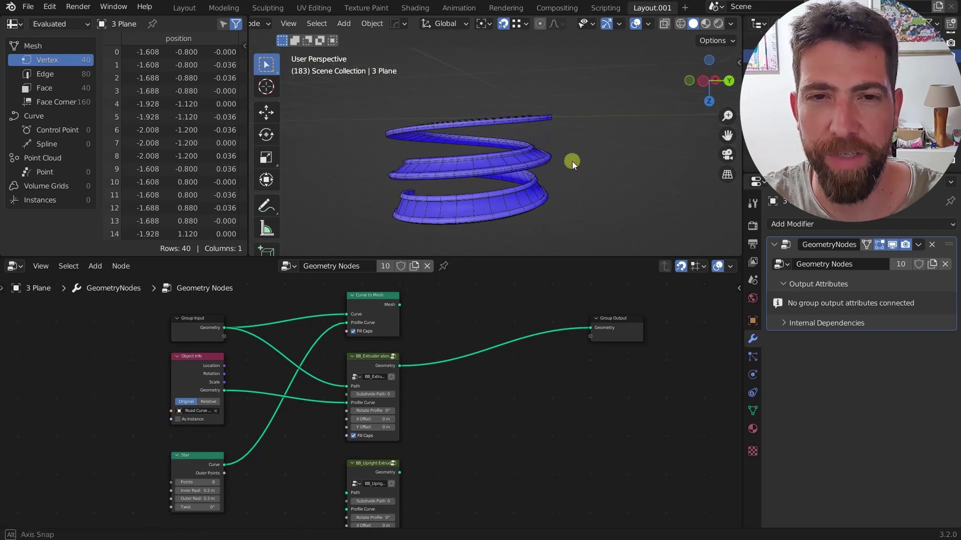
click(511, 175)
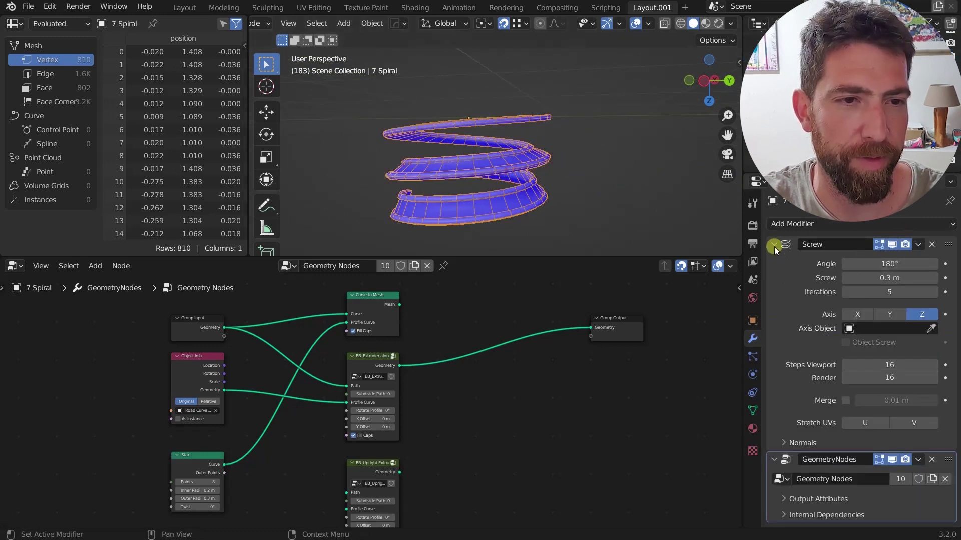
click(774, 245)
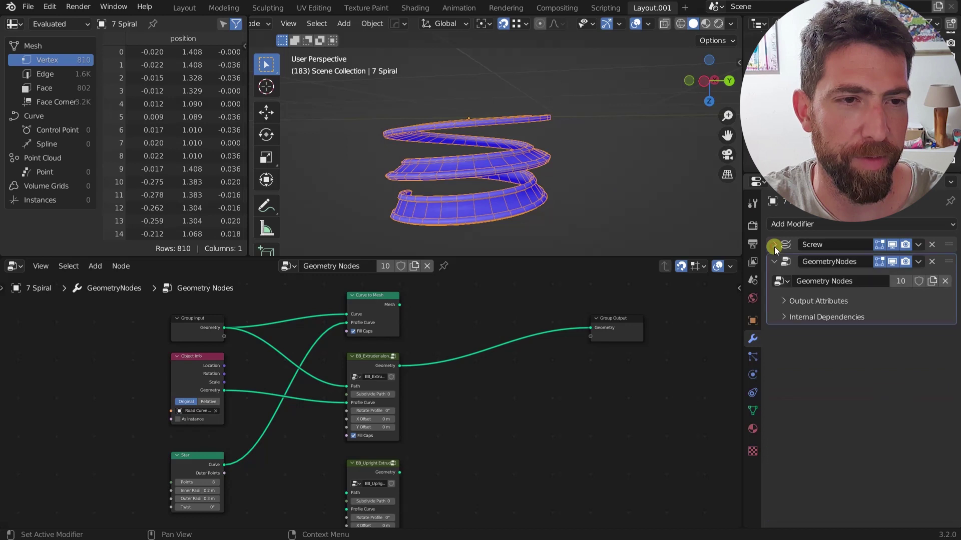
Toggle the spiral's Geometry Nodes modifier off and on in the viewport to compare the bare spiral path with its mesh.
click(896, 263)
middle_drag(442, 168, 452, 194)
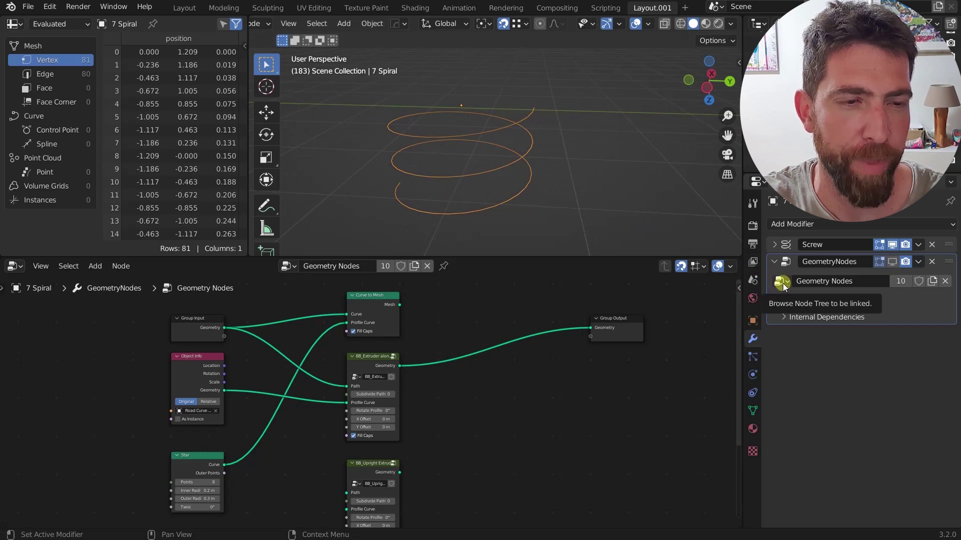
click(892, 261)
middle_drag(518, 169, 480, 179)
scroll(521, 151, up, 5)
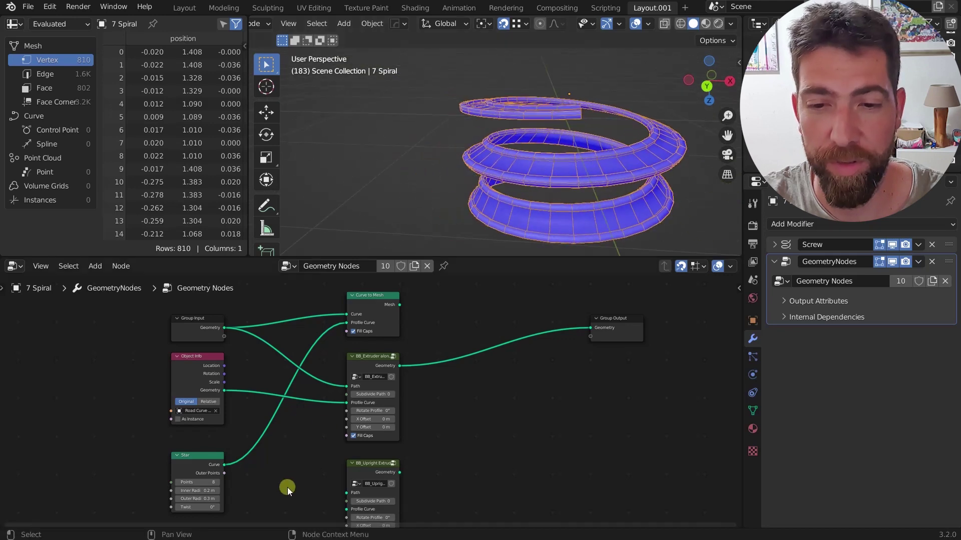
Connect the Group Input geometry to the BB_Upright Extruder node's Path and the Object Info geometry to its Profile Curve.
scroll(288, 491, down, 4)
middle_drag(374, 501, 367, 430)
scroll(350, 418, up, 4)
scroll(279, 393, down, 2)
middle_drag(275, 394, 308, 424)
drag(239, 307, 242, 309)
drag(289, 382, 346, 449)
drag(236, 359, 345, 462)
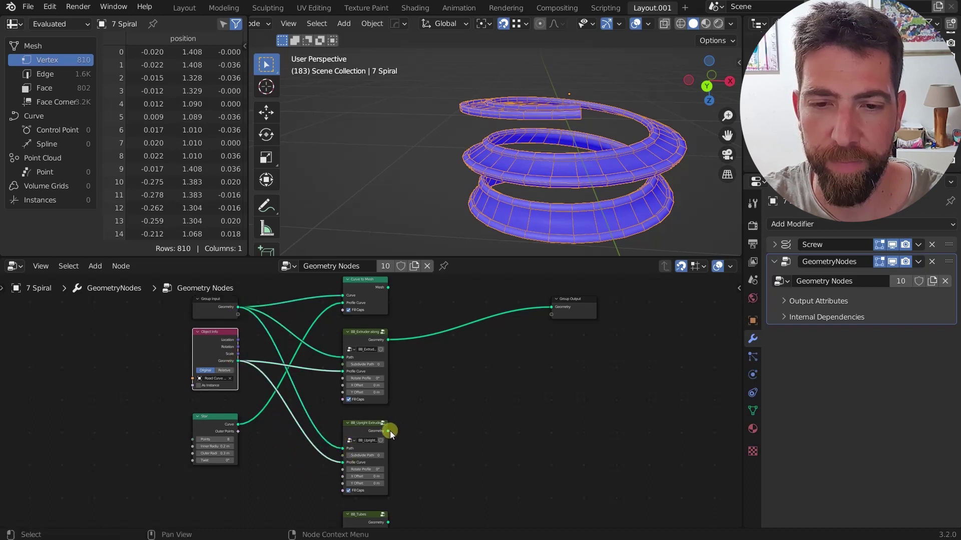
Connect the BB_Upright Extruder node's Geometry to the Group Output and inspect the spiral road from different angles.
drag(388, 430, 553, 307)
middle_drag(560, 160, 575, 125)
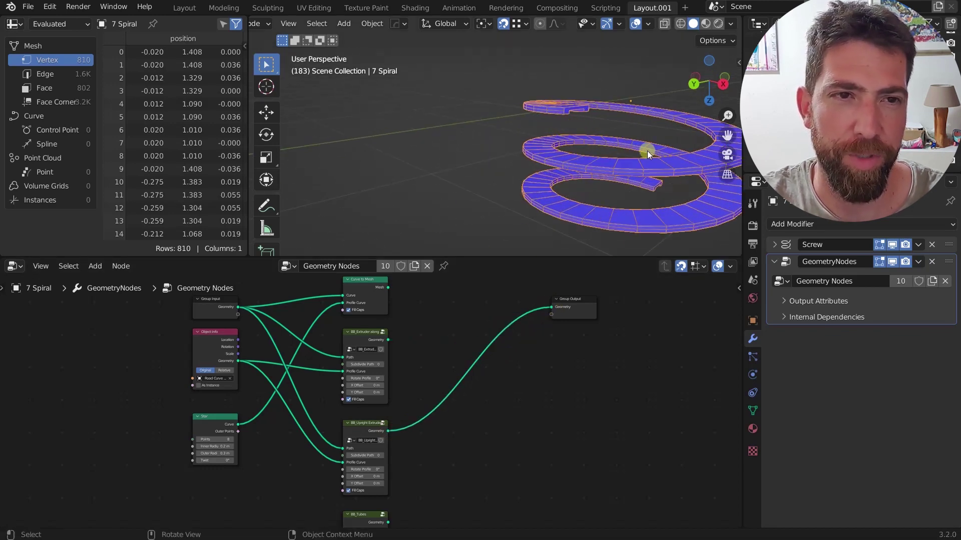
middle_drag(647, 151, 669, 211)
Connect the BB_Extruder along node's Geometry back to the Group Output to compare how the spiral road tilts.
middle_drag(414, 394, 419, 367)
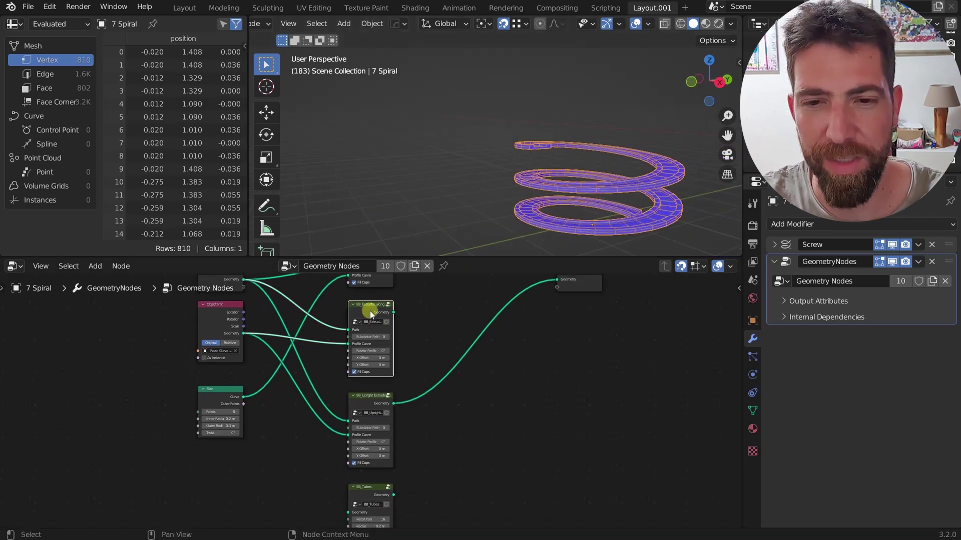
scroll(372, 321, up, 2)
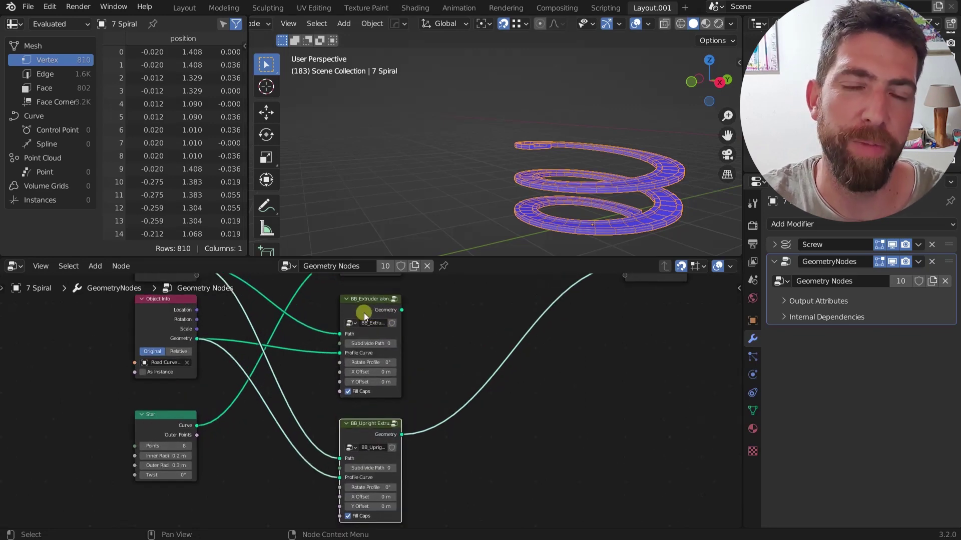
mouse_move(386, 310)
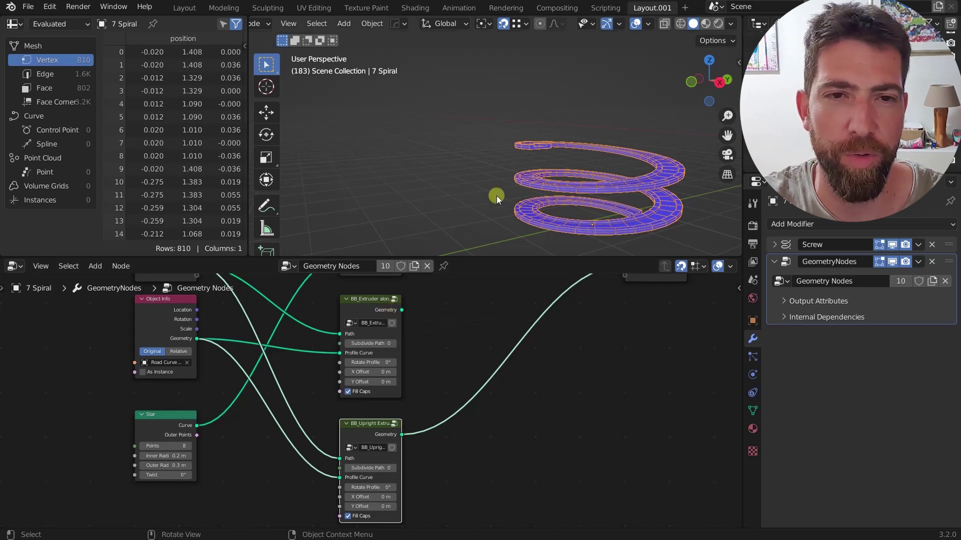
scroll(388, 356, down, 1)
drag(403, 320, 577, 374)
mouse_move(589, 218)
middle_down()
mouse_move(620, 188)
mouse_move(679, 184)
mouse_move(572, 209)
mouse_move(591, 230)
middle_up()
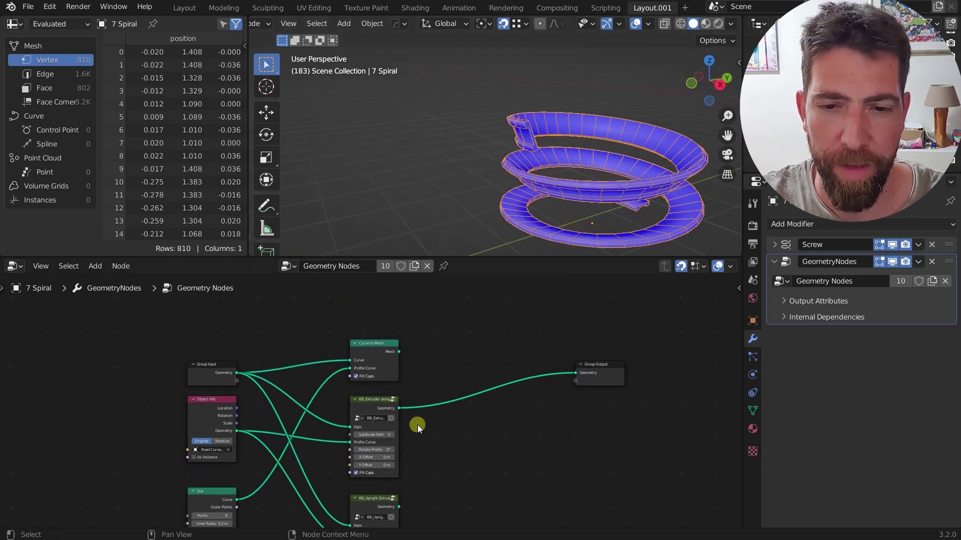
Reconnect the BB_Upright Extruder node's Geometry to the Group Output and examine the spiral road's orientation and ends.
drag(400, 507, 576, 373)
scroll(539, 171, up, 4)
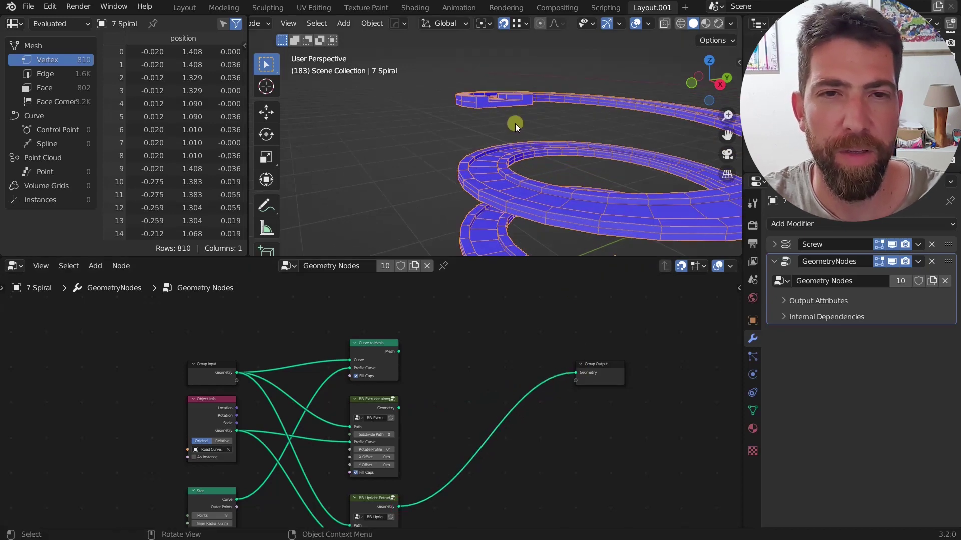
middle_drag(524, 103, 534, 142)
scroll(482, 94, down, 3)
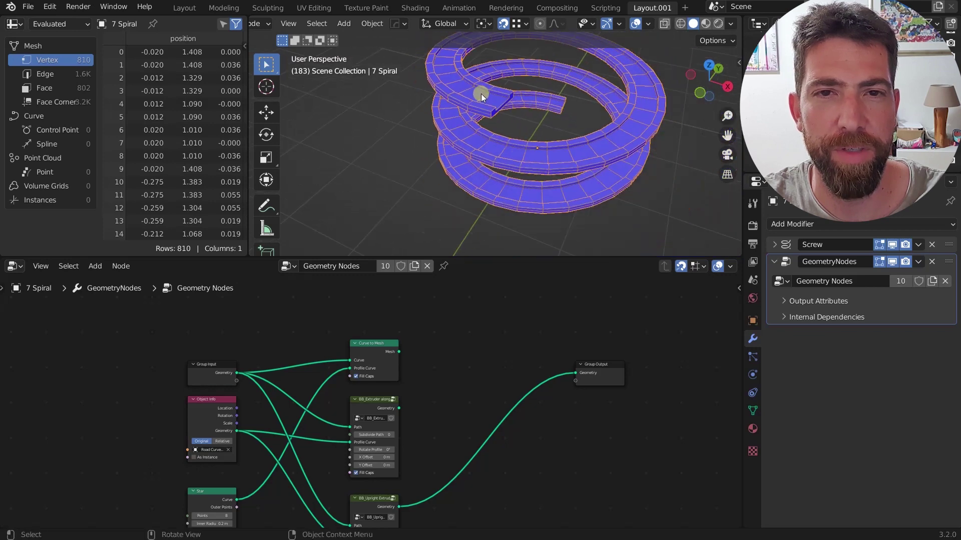
middle_drag(481, 94, 470, 113)
scroll(455, 88, down, 2)
scroll(475, 98, up, 3)
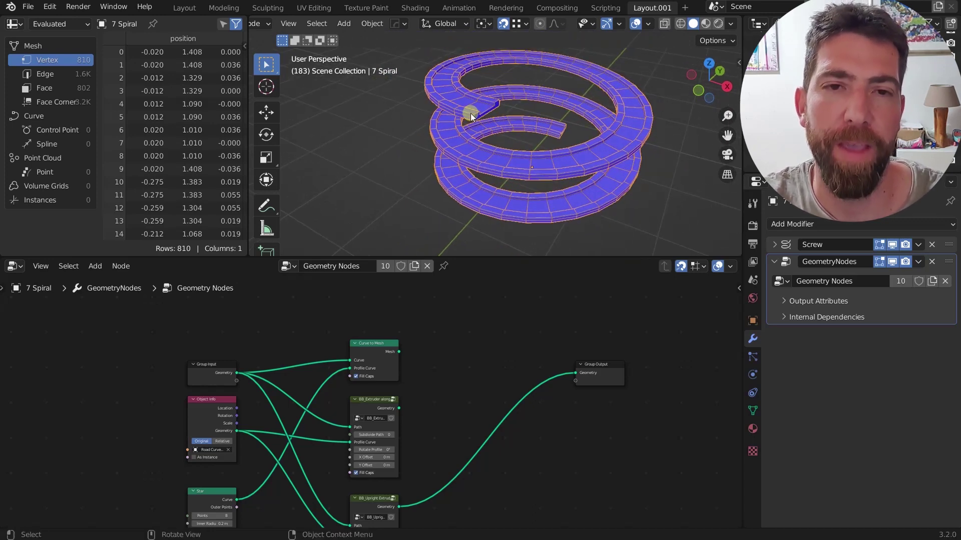
middle_drag(515, 179, 538, 167)
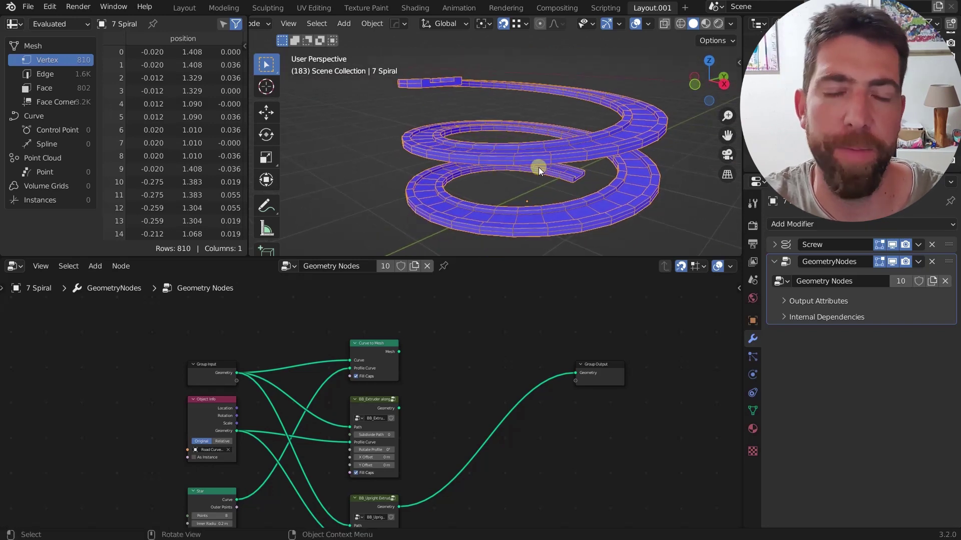
scroll(538, 167, down, 4)
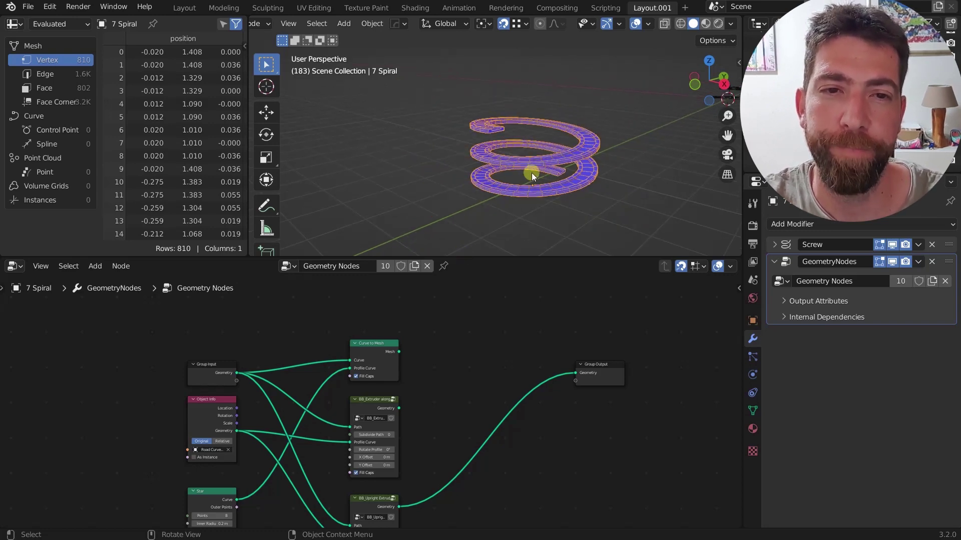
middle_drag(531, 173, 511, 169)
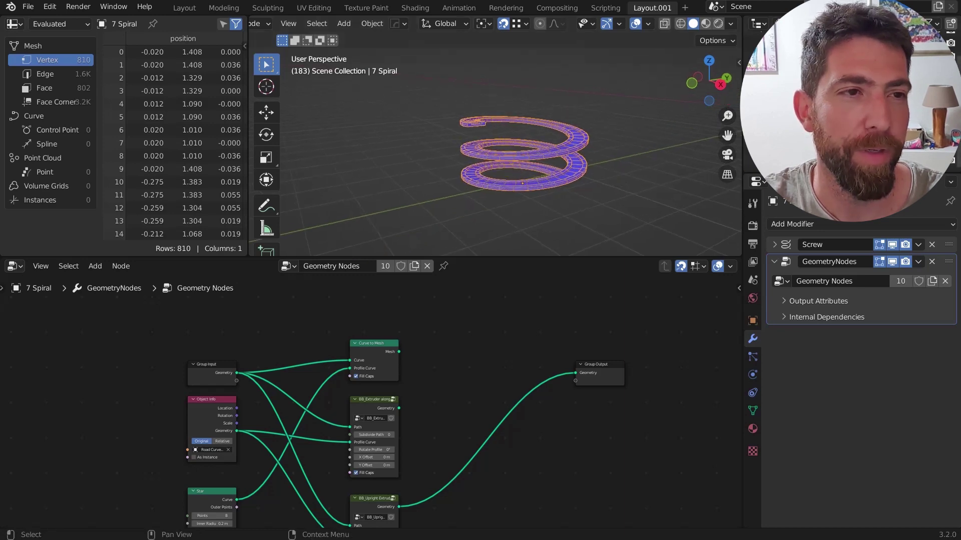
Select the 8 messed up object and disable its Geometry Nodes modifier in the viewport to examine the bare path's corner.
middle_drag(579, 134, 623, 146)
scroll(575, 60, up, 5)
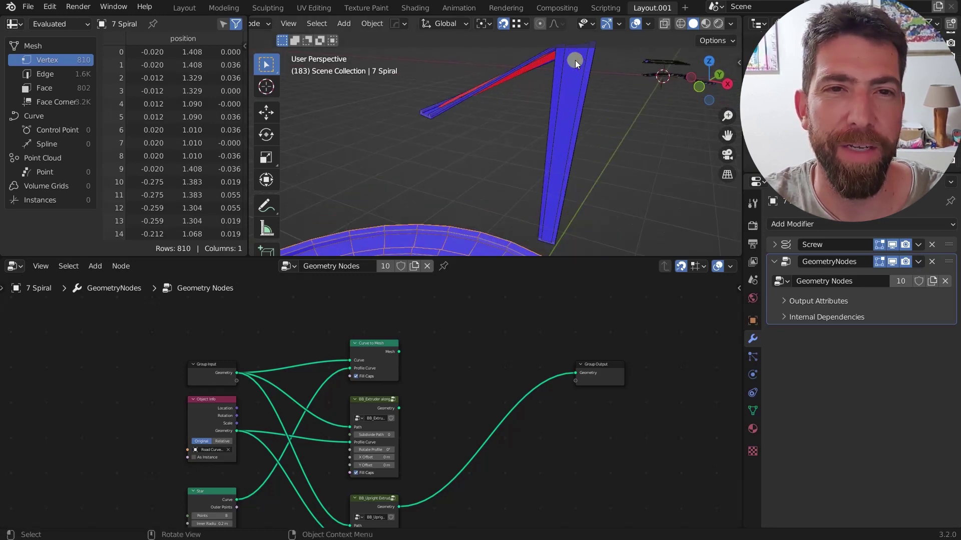
middle_drag(575, 60, 651, 97)
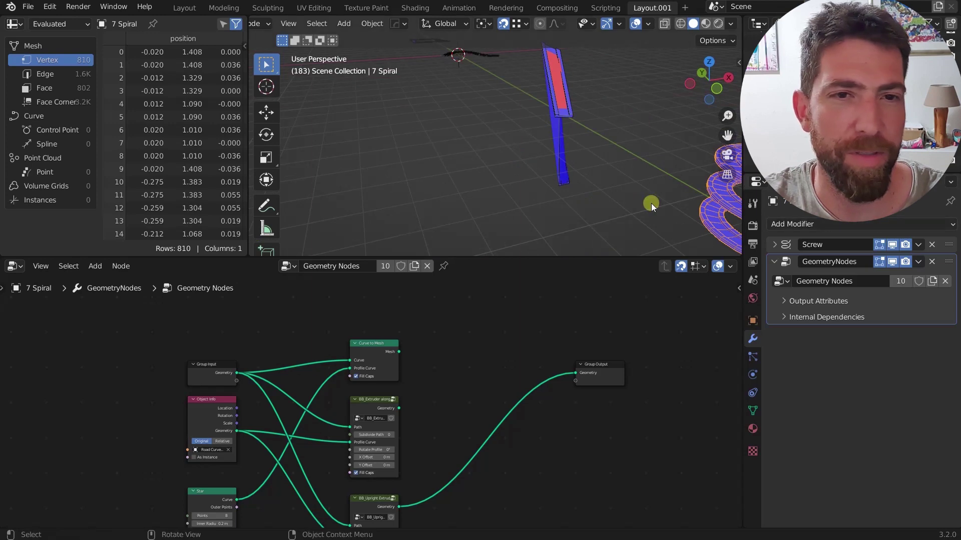
click(562, 98)
click(891, 245)
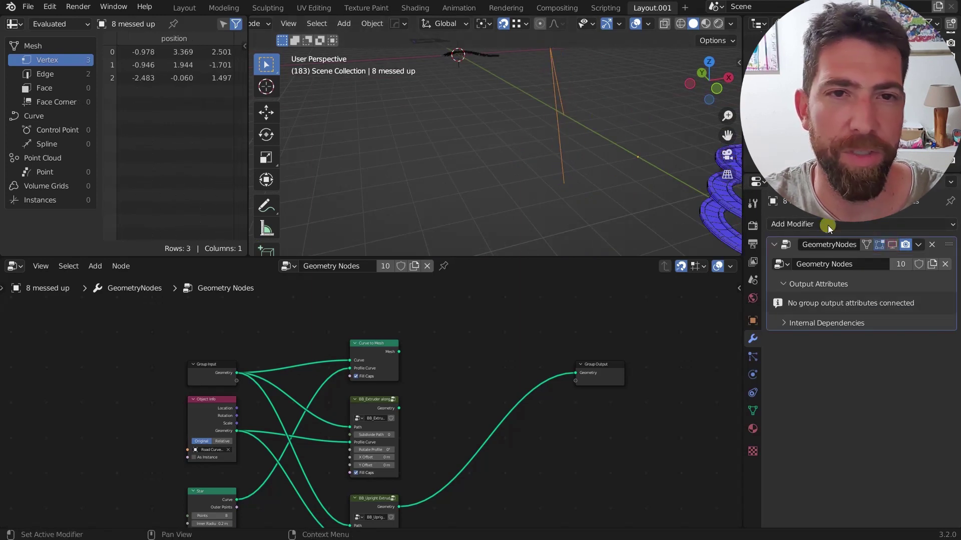
middle_drag(521, 155, 635, 162)
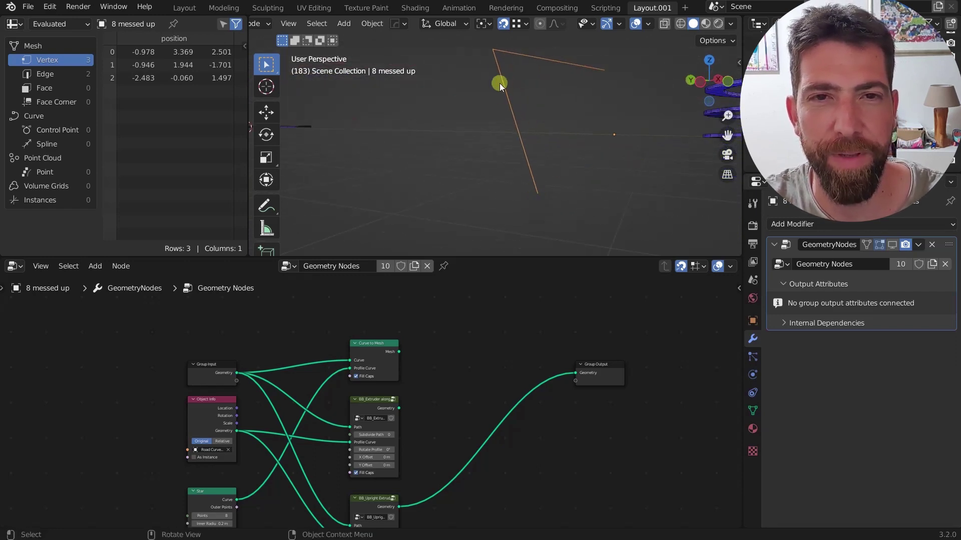
middle_drag(492, 47, 542, 201)
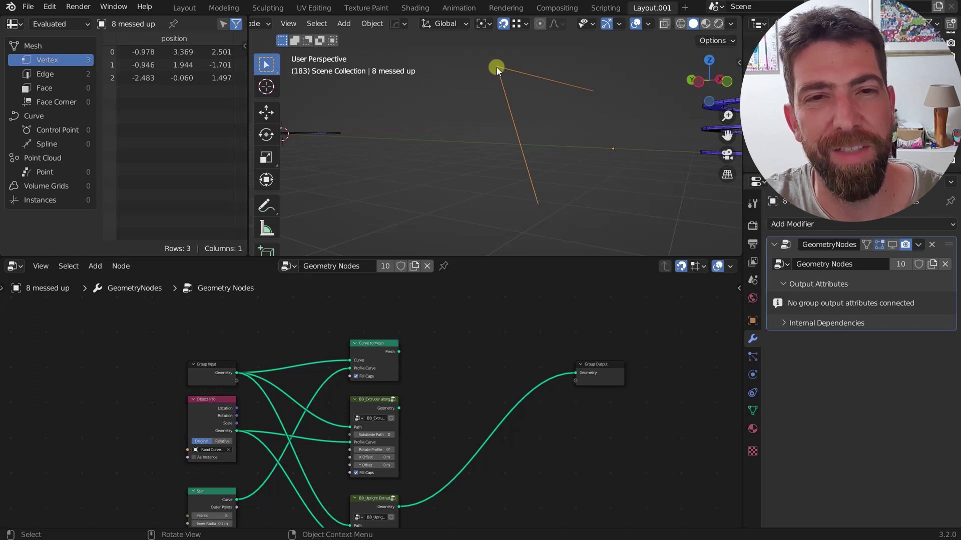
middle_drag(496, 67, 564, 127)
Re-enable the 8 messed up object's Geometry Nodes modifier in the viewport and inspect its stretched corner from the top view.
click(893, 247)
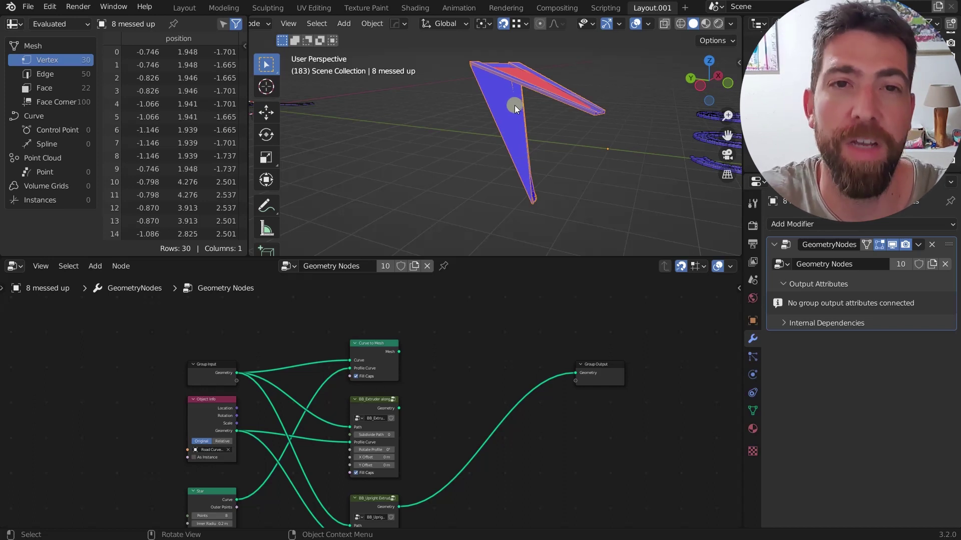
middle_drag(514, 105, 518, 107)
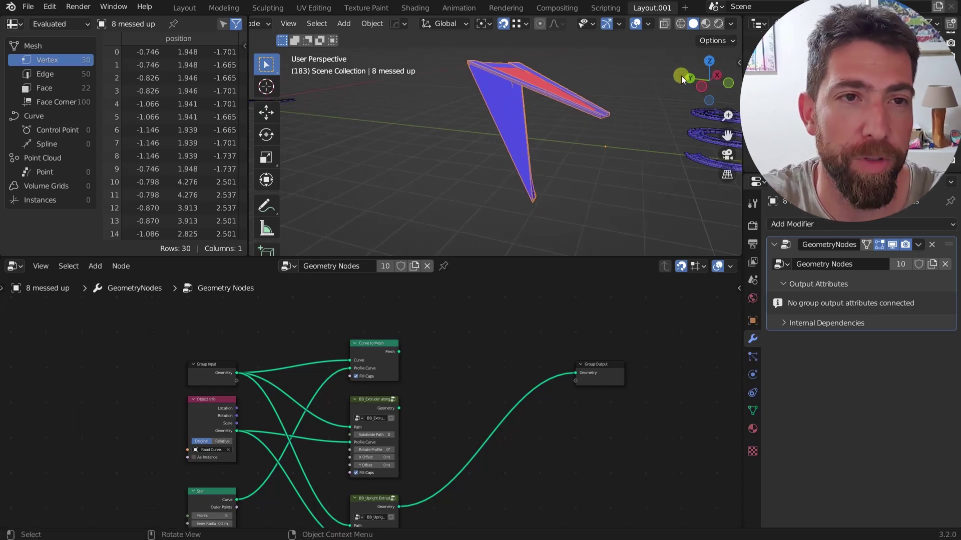
click(710, 62)
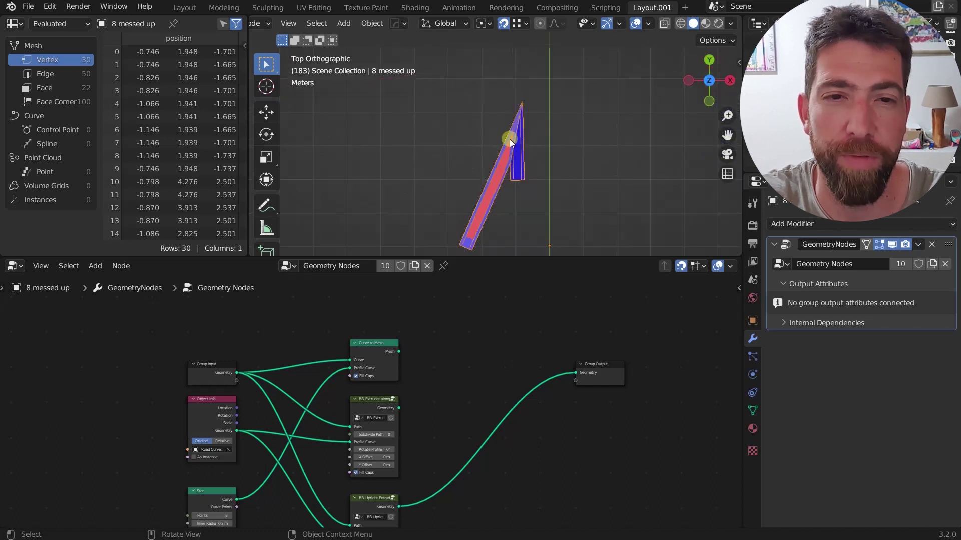
scroll(508, 155, up, 4)
scroll(485, 137, down, 4)
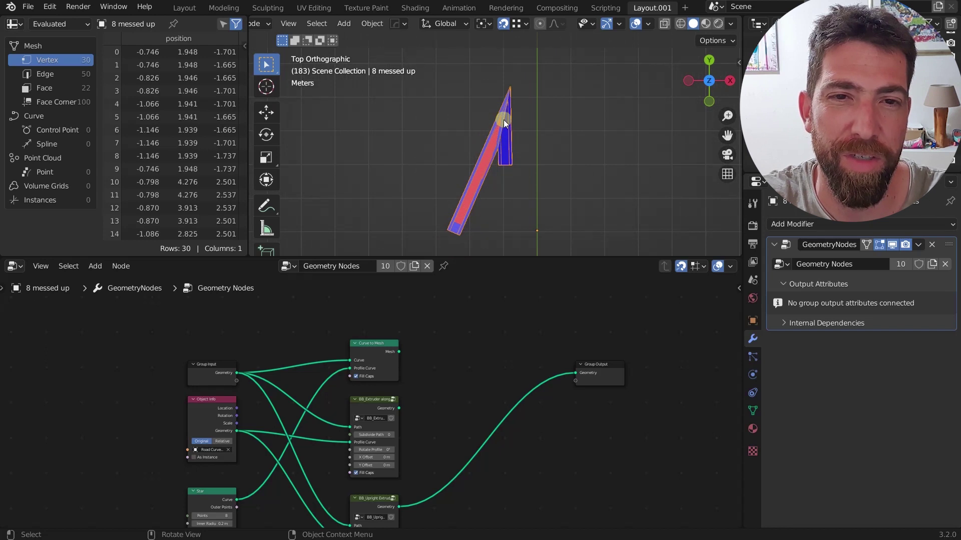
Examine the sharp corner of the 8 messed up object closely from above, comparing its short and long legs.
scroll(506, 150, up, 2)
scroll(506, 152, down, 1)
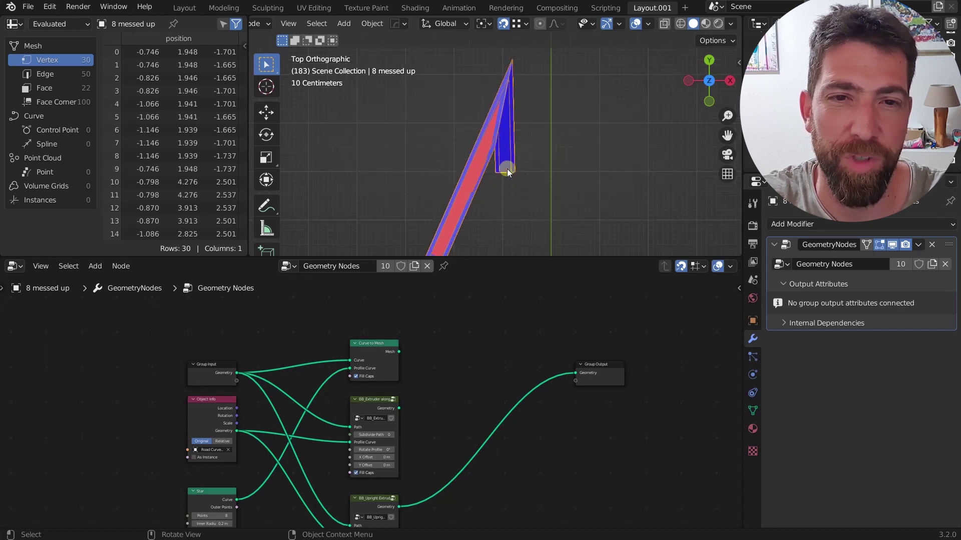
scroll(509, 91, down, 2)
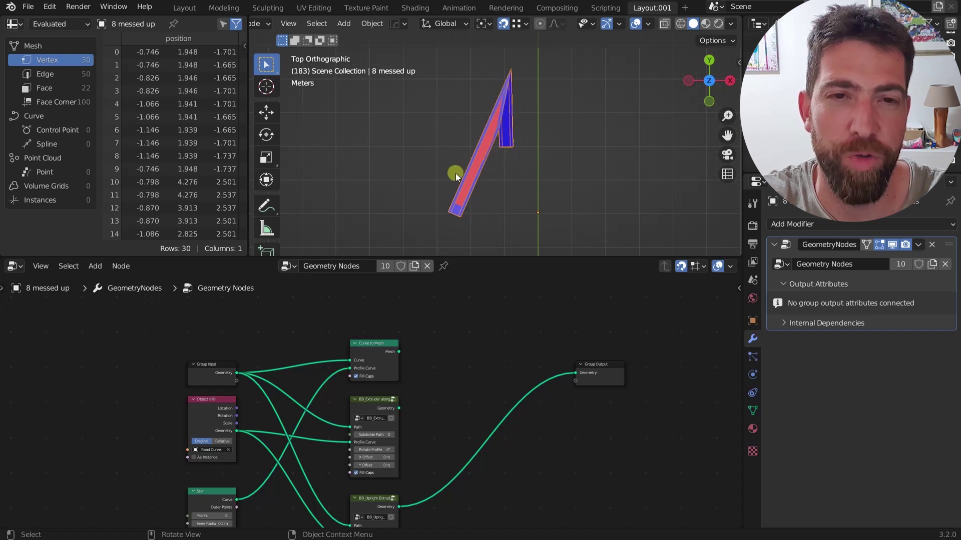
scroll(502, 90, up, 2)
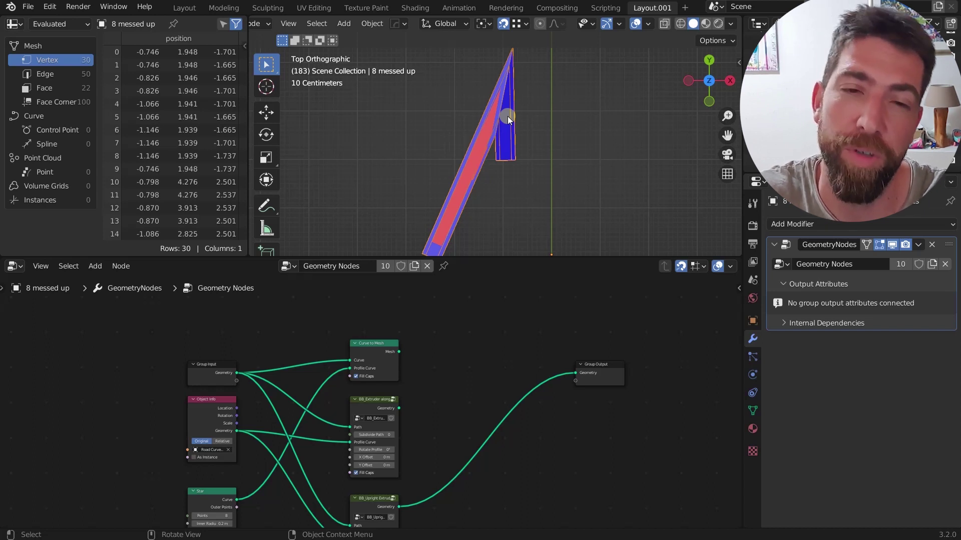
scroll(509, 170, up, 2)
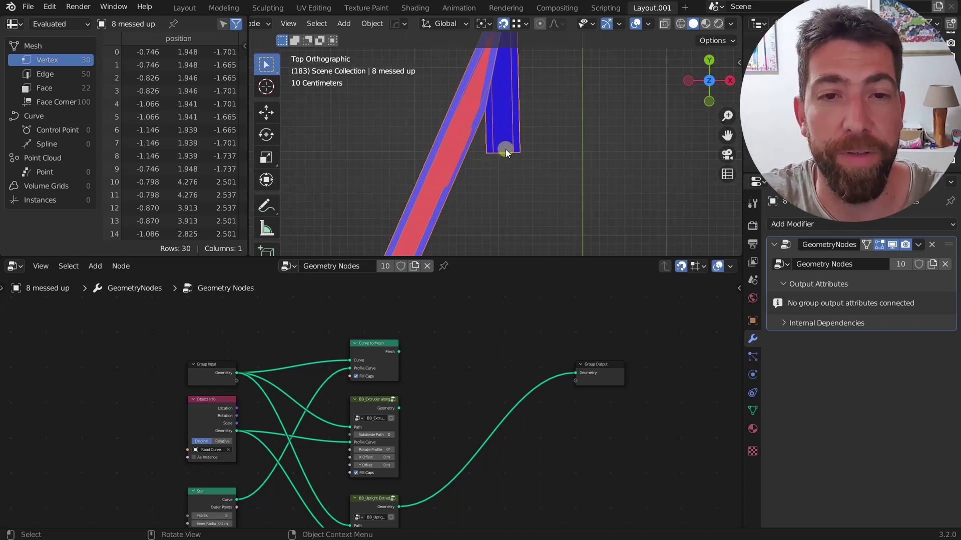
scroll(511, 154, down, 3)
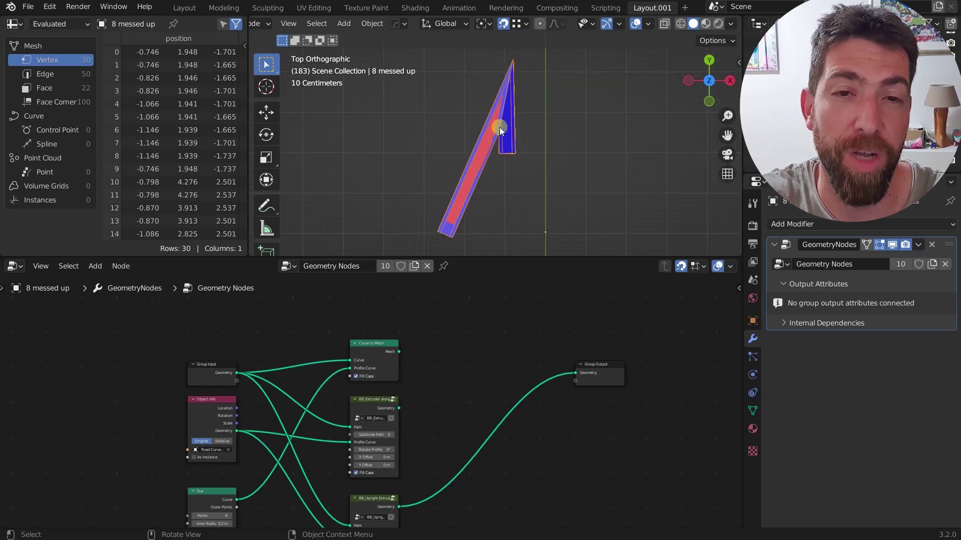
scroll(526, 150, down, 2)
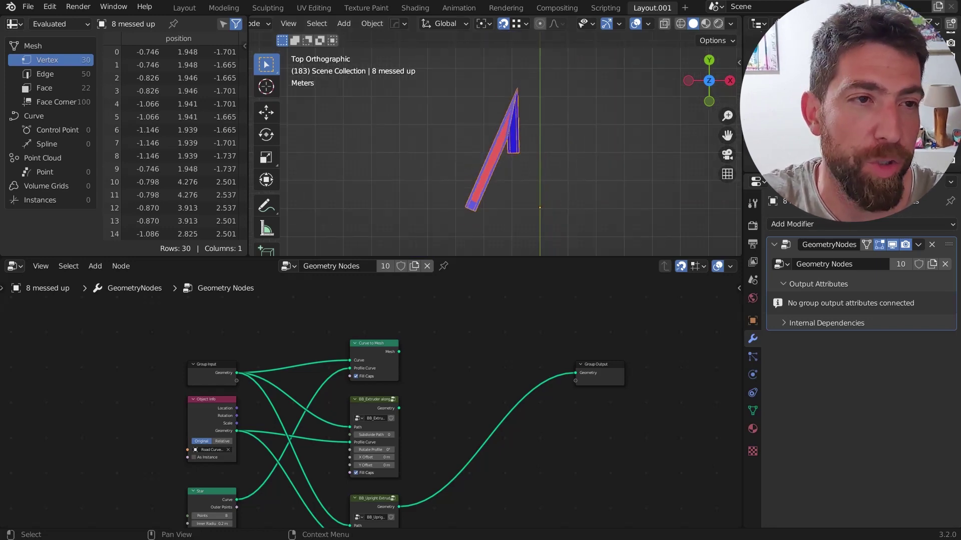
Examine the neighbouring multi-segment sharp path from above and in perspective, comparing its corners with the 8 messed up object.
scroll(507, 176, down, 7)
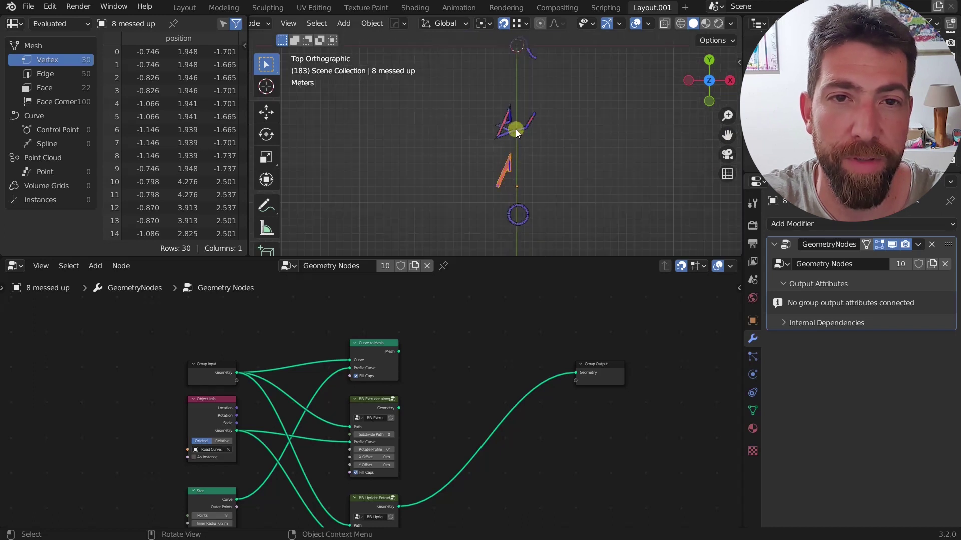
scroll(511, 131, up, 8)
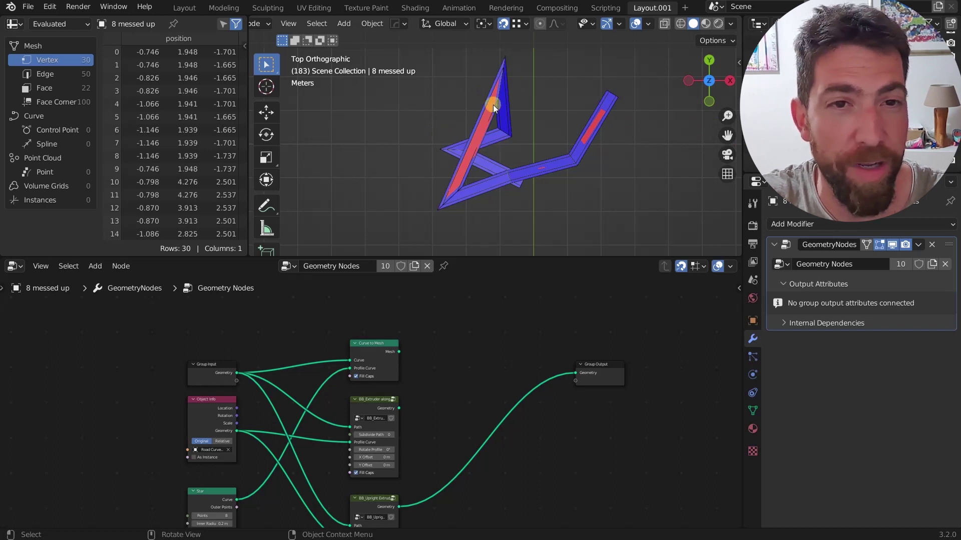
scroll(494, 108, up, 1)
middle_drag(482, 219, 602, 131)
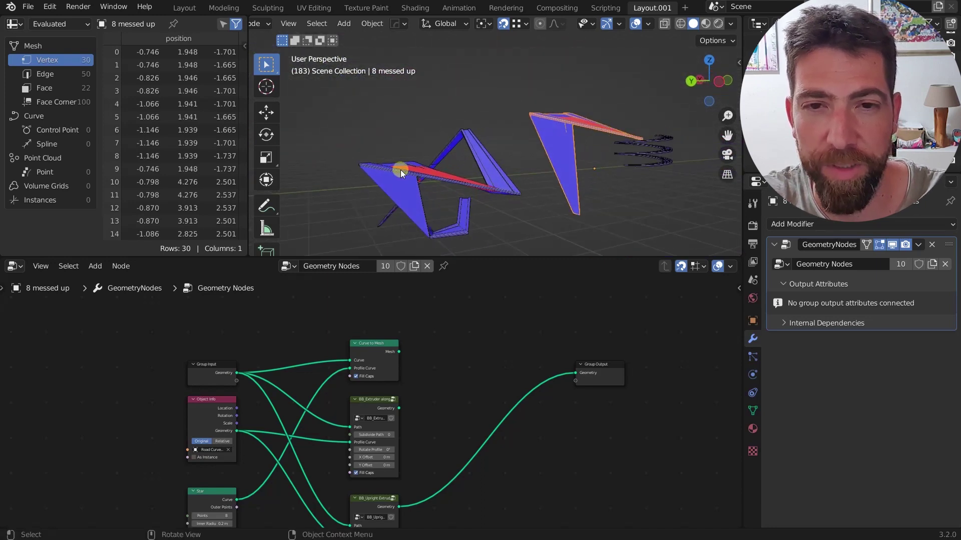
middle_drag(400, 170, 463, 197)
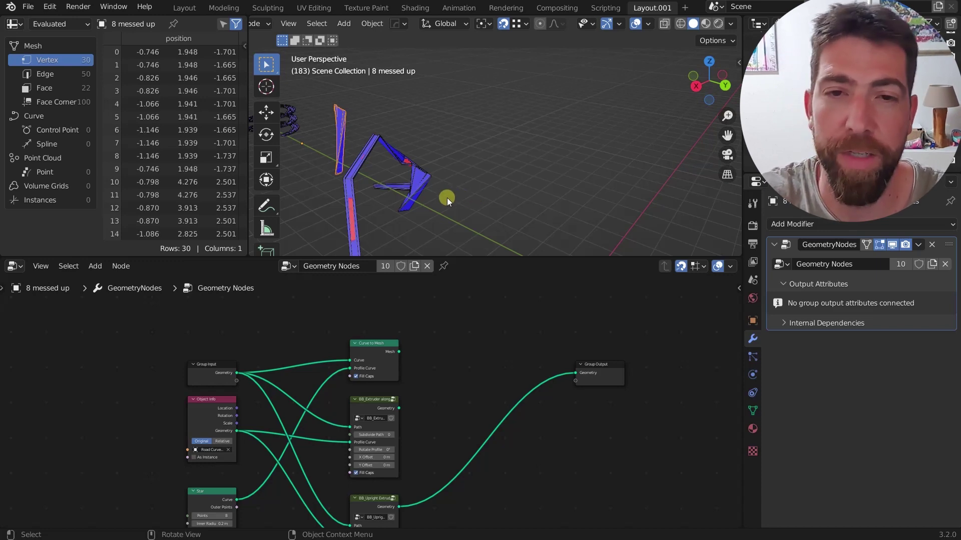
middle_drag(446, 198, 420, 179)
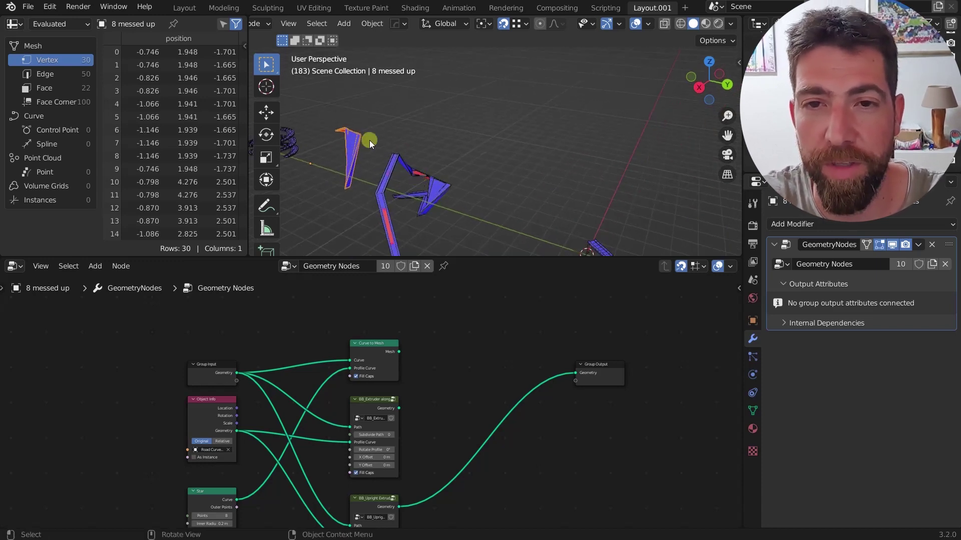
Connect the BB_Extruder along node's Geometry to the Group Output and compare the swept paths in the viewport.
scroll(410, 358, down, 1)
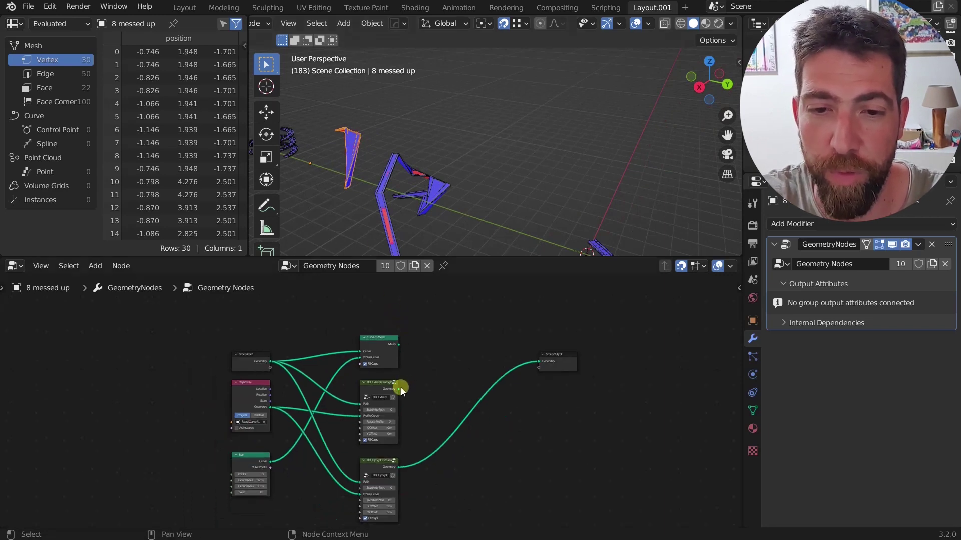
drag(399, 388, 539, 363)
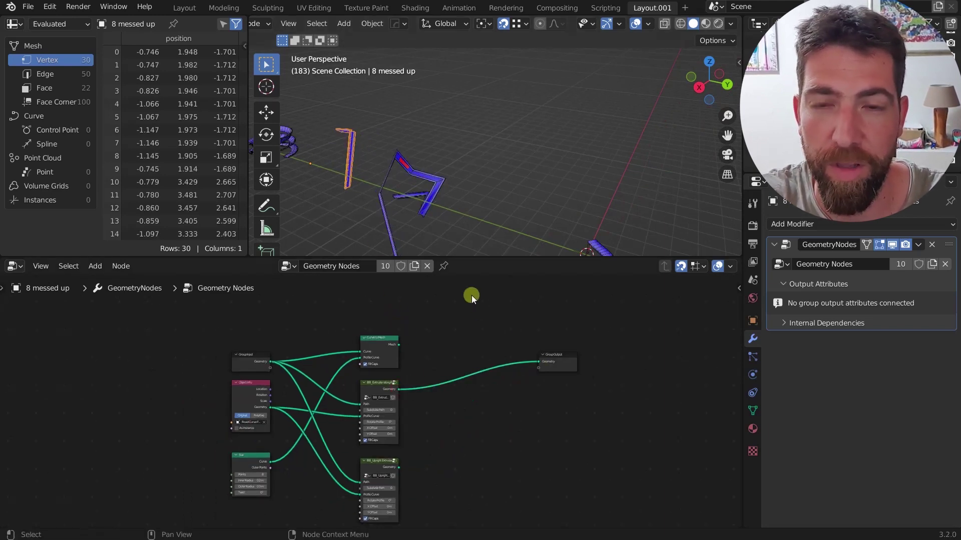
scroll(339, 435, up, 1)
middle_drag(438, 158, 350, 188)
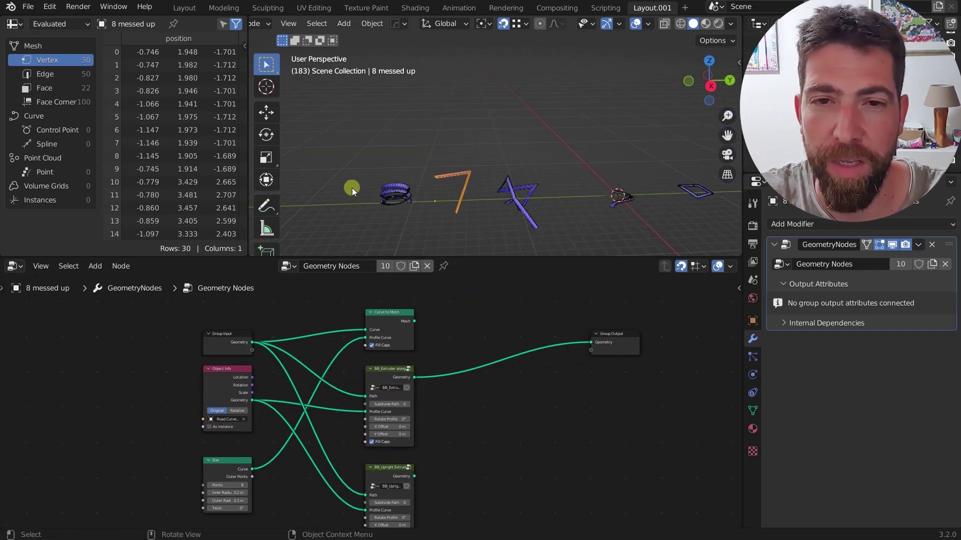
middle_drag(440, 193, 584, 194)
Connect the BB_Tubes node's Geometry output to the Group Output's Geometry input.
scroll(457, 387, down, 1)
middle_drag(457, 384, 401, 306)
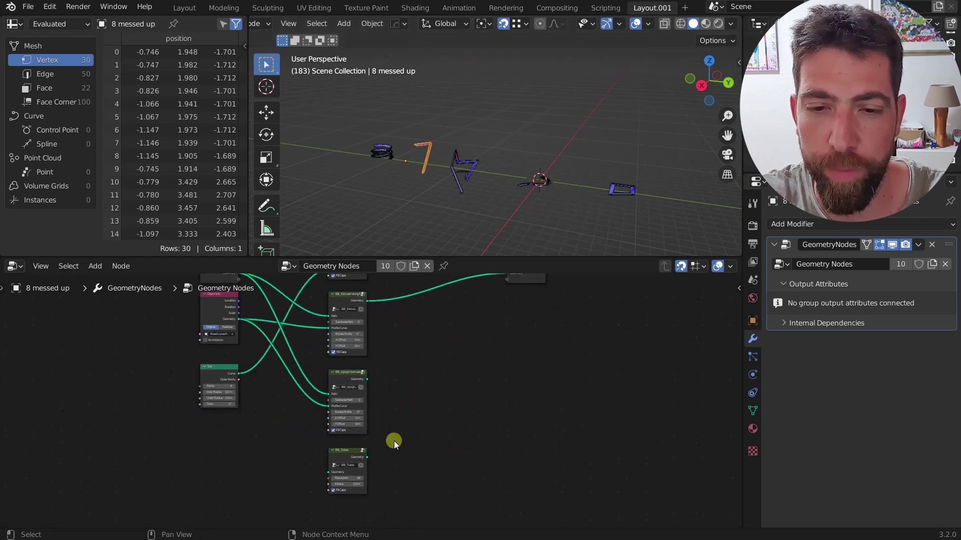
middle_drag(379, 463, 394, 474)
scroll(348, 510, up, 2)
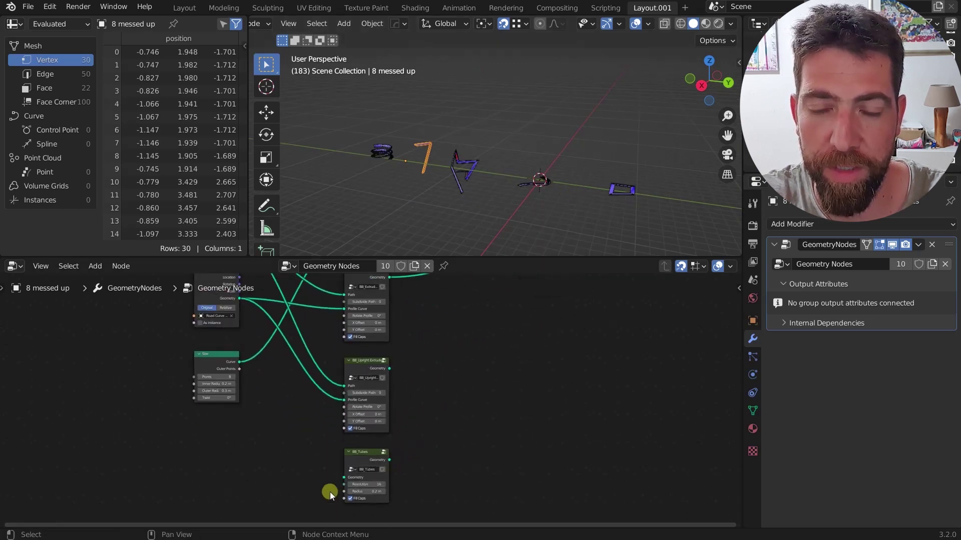
scroll(315, 466, down, 3)
scroll(257, 341, up, 1)
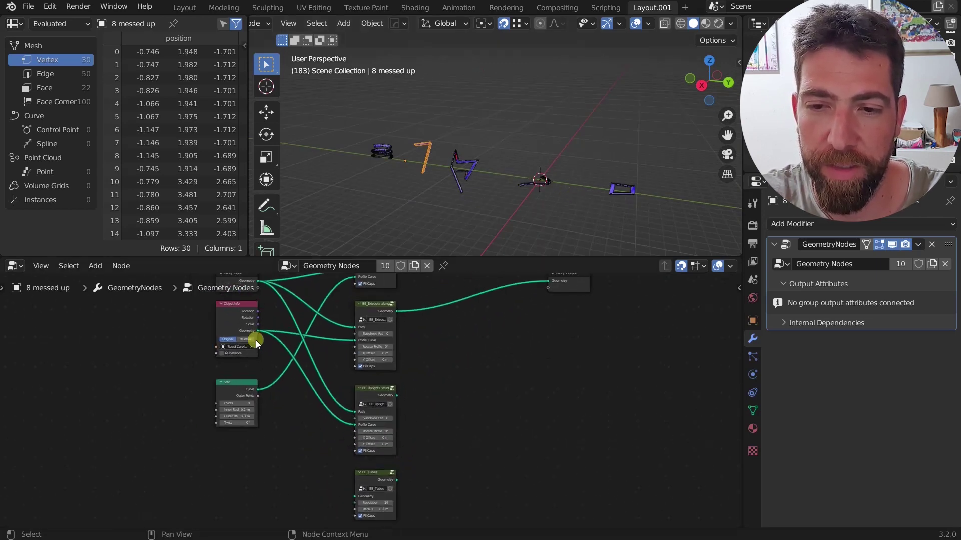
scroll(332, 418, down, 1)
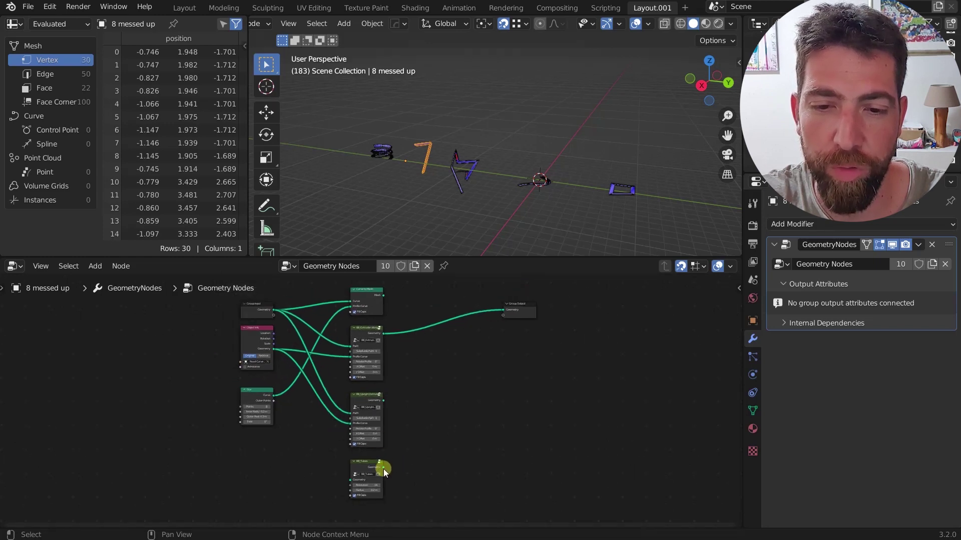
drag(383, 467, 503, 310)
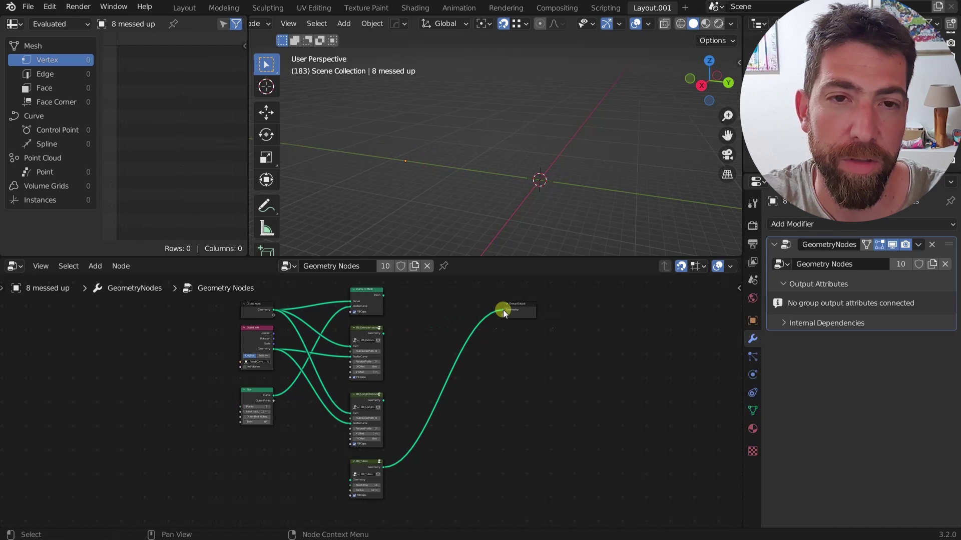
Connect the Group Input's Geometry to the BB_Tubes node's Geometry input.
scroll(386, 507, up, 1)
scroll(352, 479, up, 2)
scroll(347, 470, down, 3)
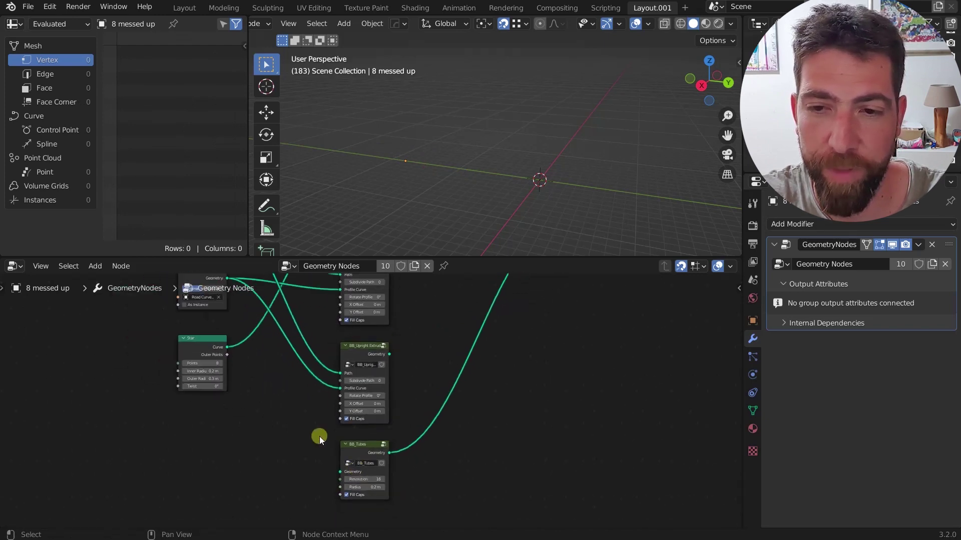
middle_drag(290, 388, 298, 396)
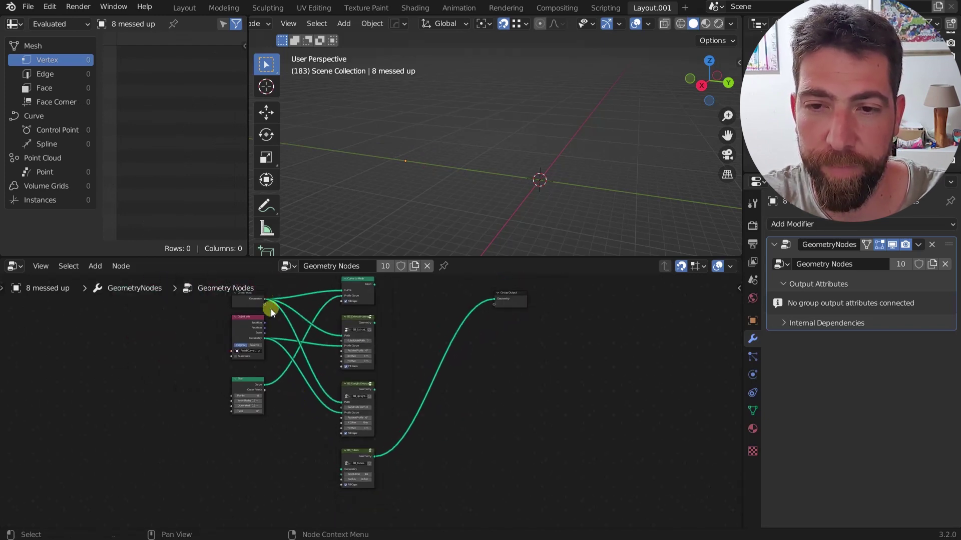
drag(265, 300, 343, 469)
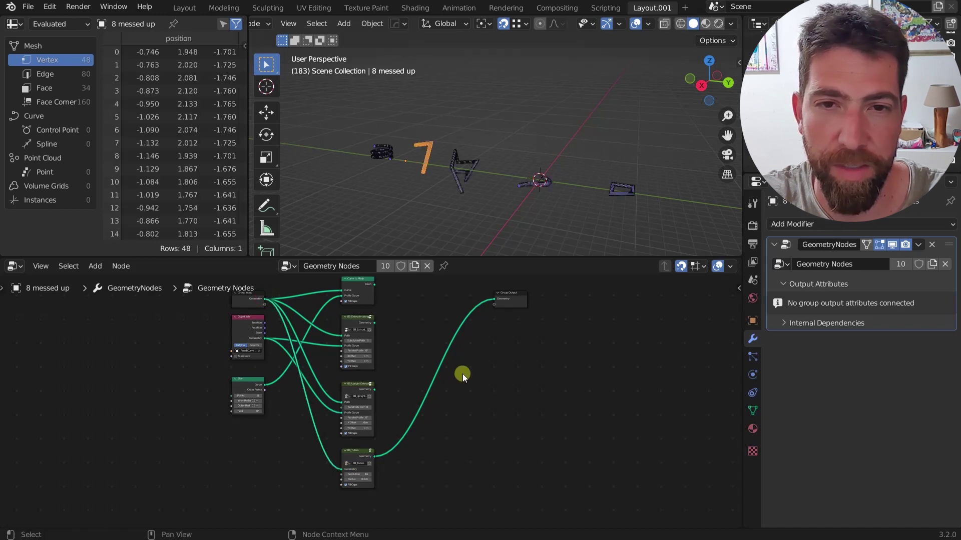
Compare the inputs of the BB_Extruder along node with the Resolution, Radius and Fill Caps settings of BB_Tubes.
scroll(348, 457, up, 1)
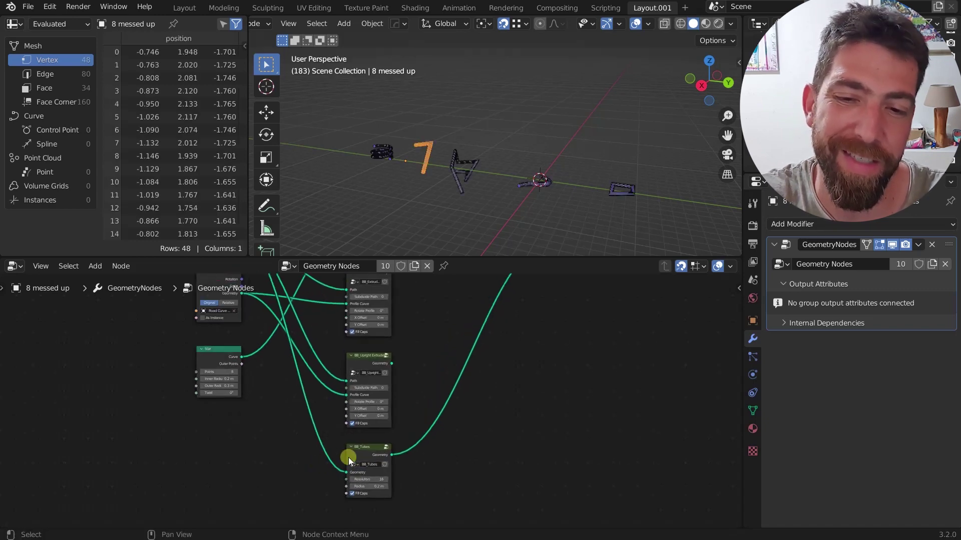
scroll(403, 430, down, 1)
scroll(377, 375, up, 3)
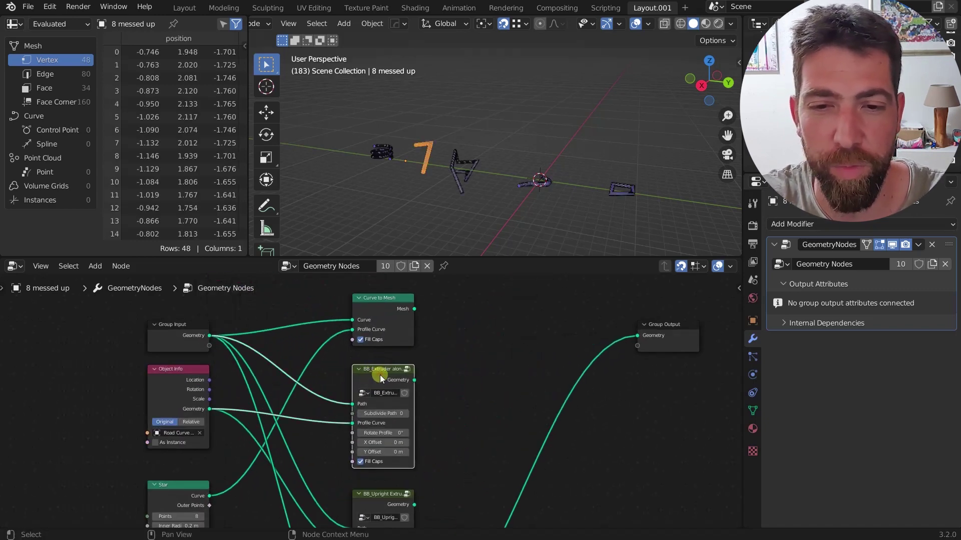
scroll(380, 375, down, 1)
scroll(350, 428, up, 1)
mouse_move(362, 405)
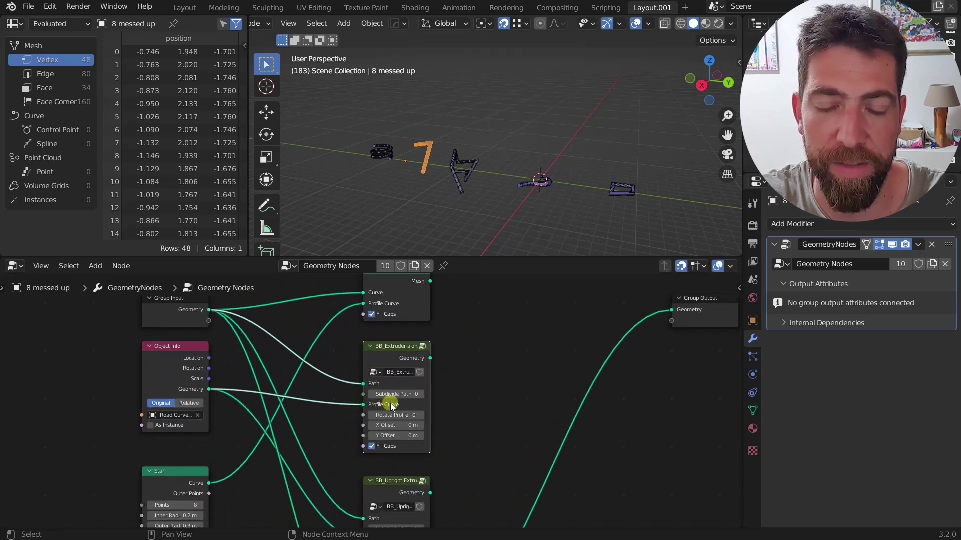
scroll(385, 409, down, 3)
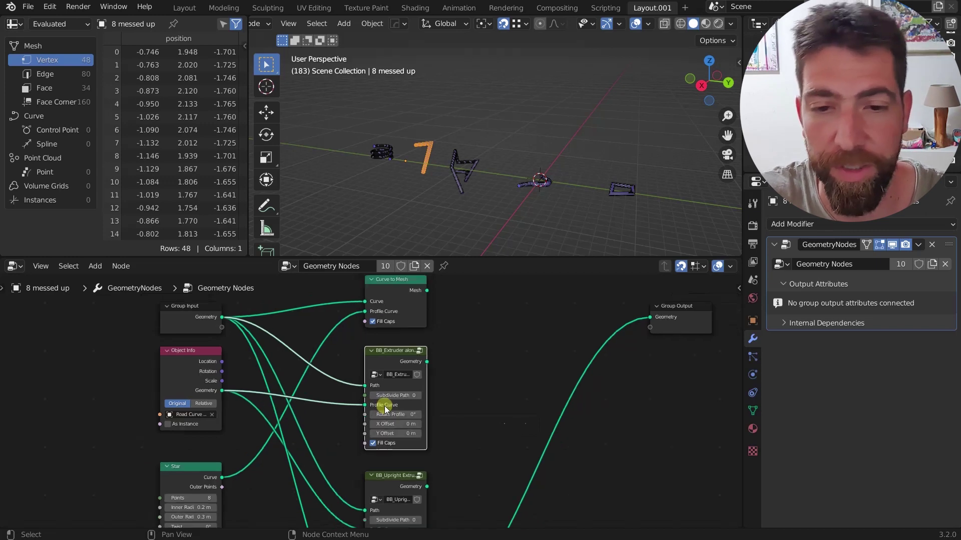
middle_drag(395, 473, 390, 404)
scroll(391, 404, up, 3)
scroll(399, 414, up, 2)
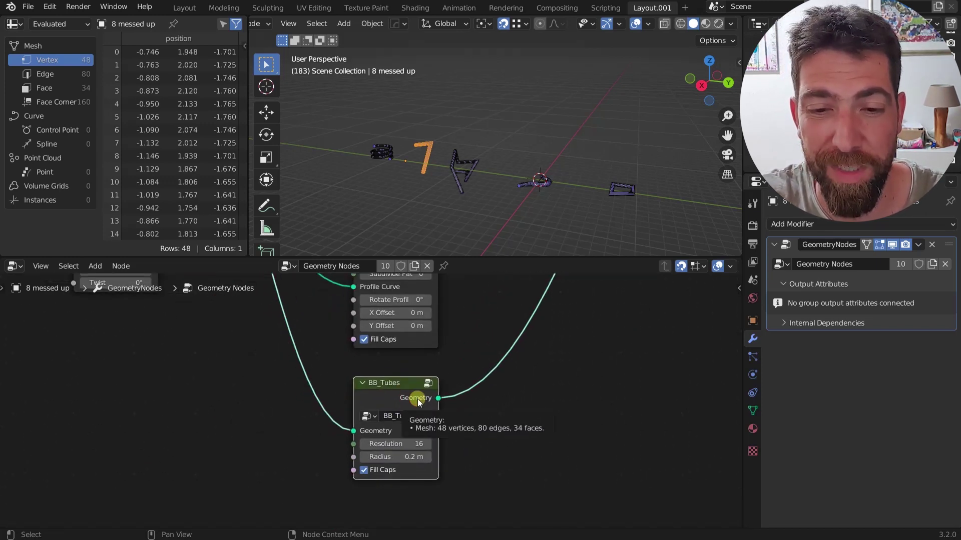
scroll(421, 410, down, 1)
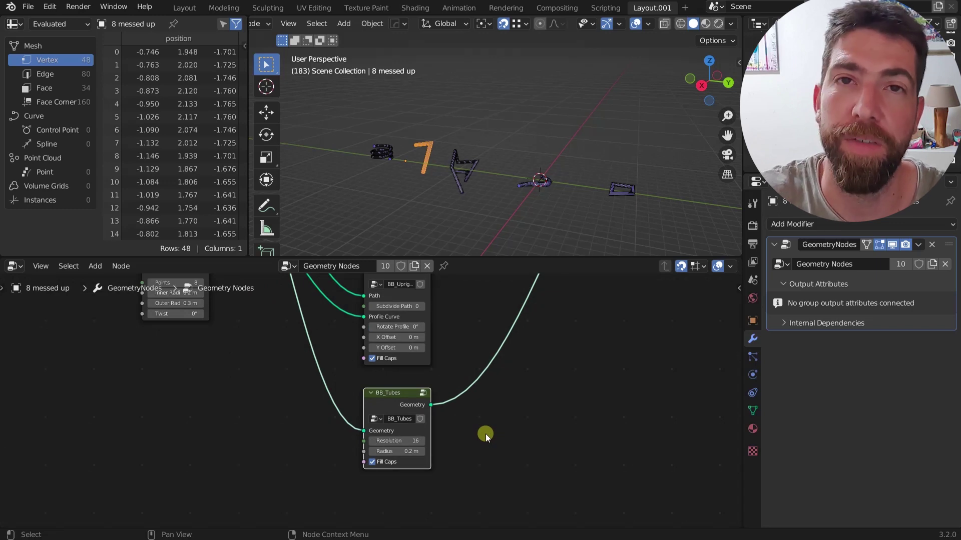
middle_drag(482, 433, 450, 433)
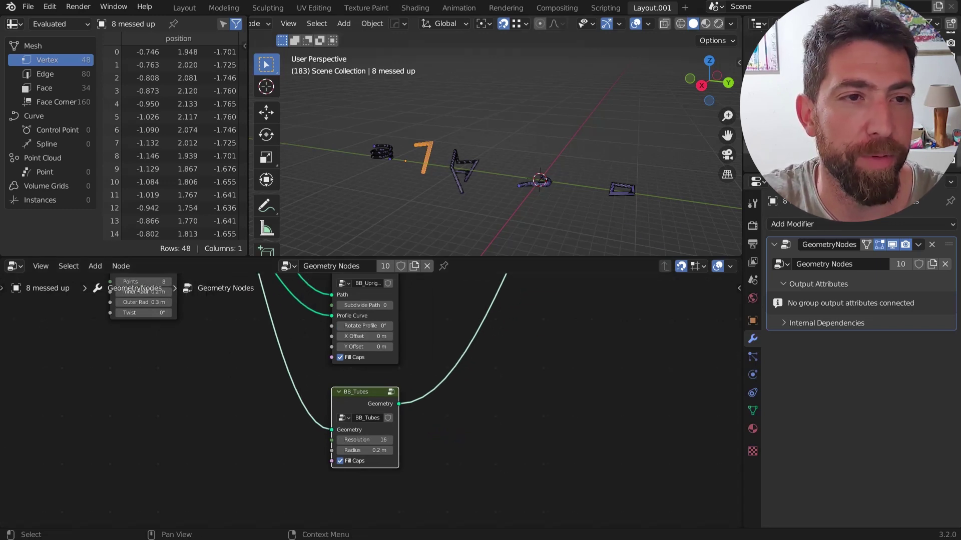
Select the 9 multiple mesh linesP object and briefly inspect its mesh in Edit Mode.
middle_drag(615, 199, 641, 221)
click(608, 199)
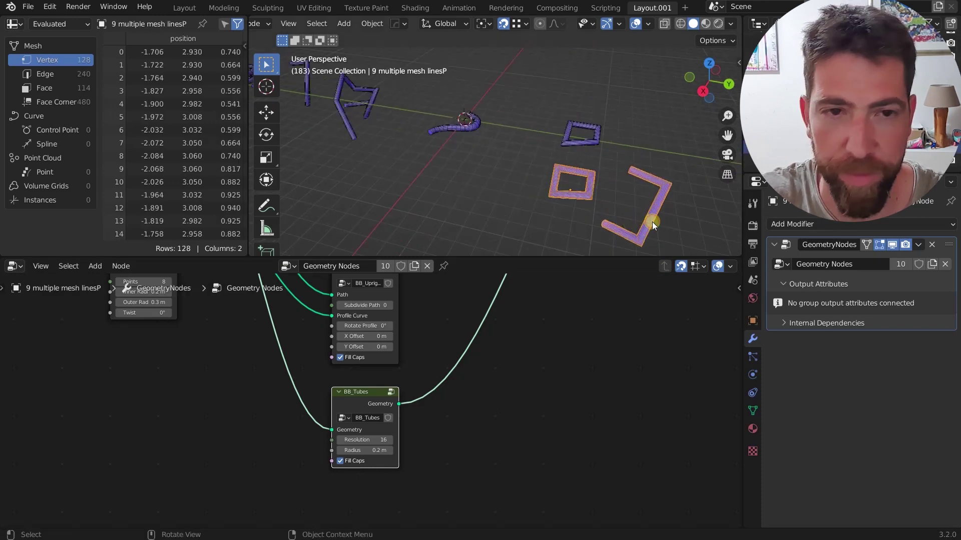
key(Tab)
scroll(575, 170, up, 4)
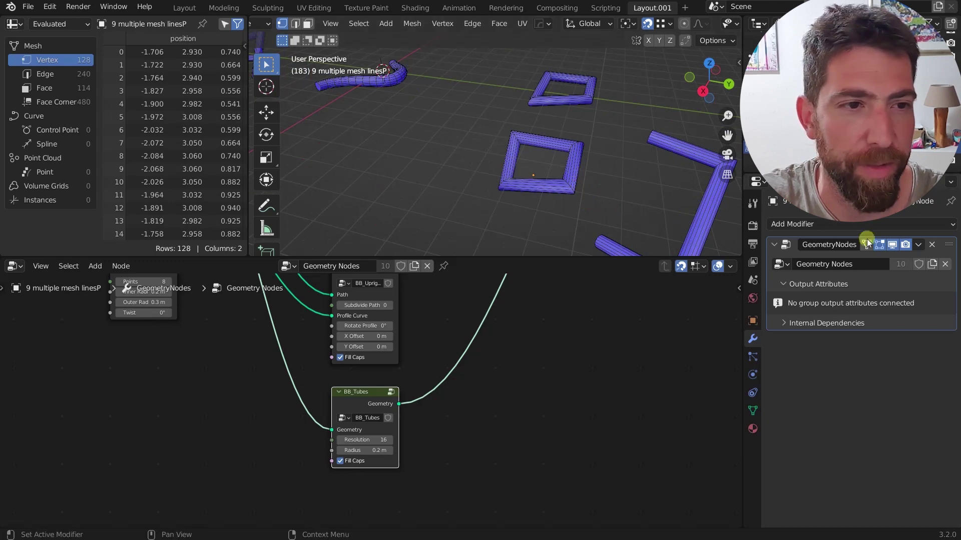
key(Tab)
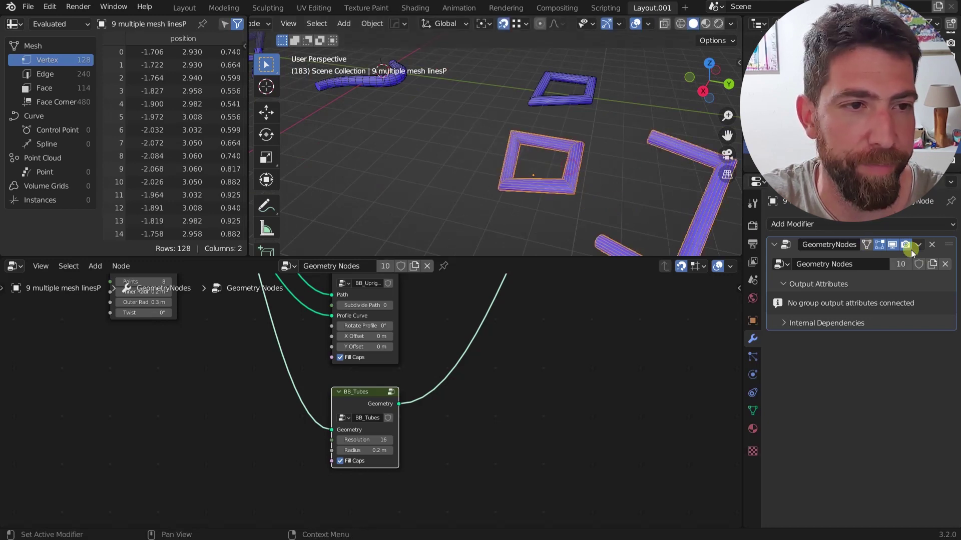
Turn the 9 multiple mesh linesP object's Geometry Nodes modifier off and back on in the viewport to compare its bare mesh with the tubes.
click(892, 245)
middle_drag(503, 165, 514, 155)
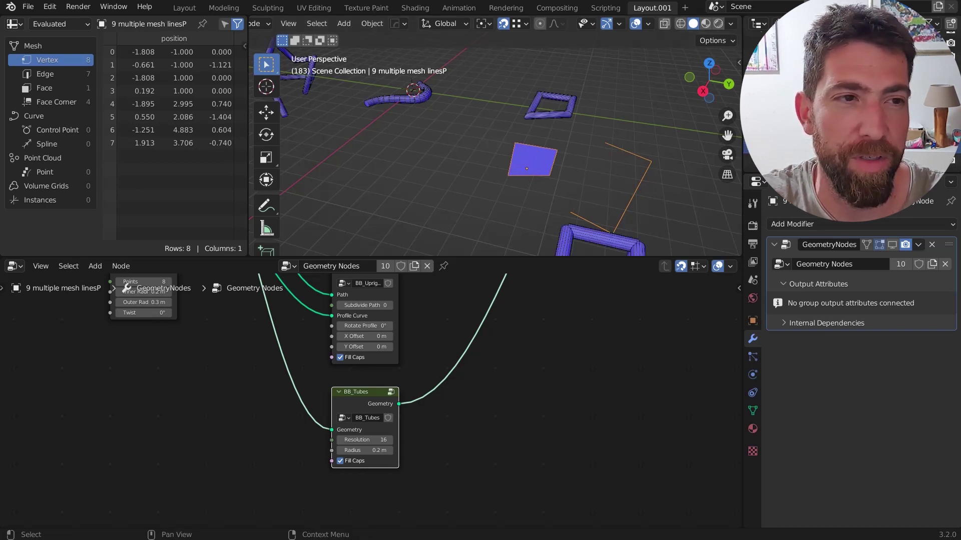
click(895, 245)
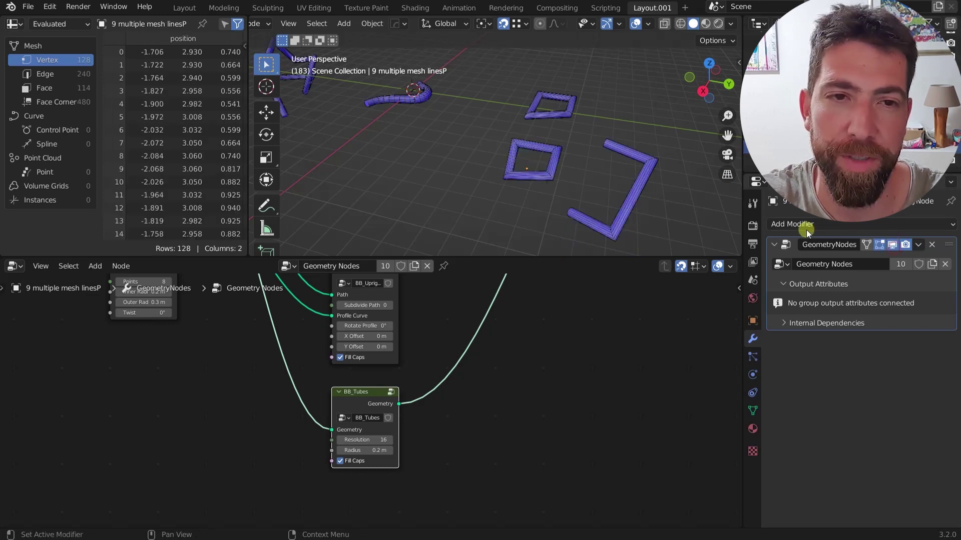
middle_drag(721, 145, 531, 120)
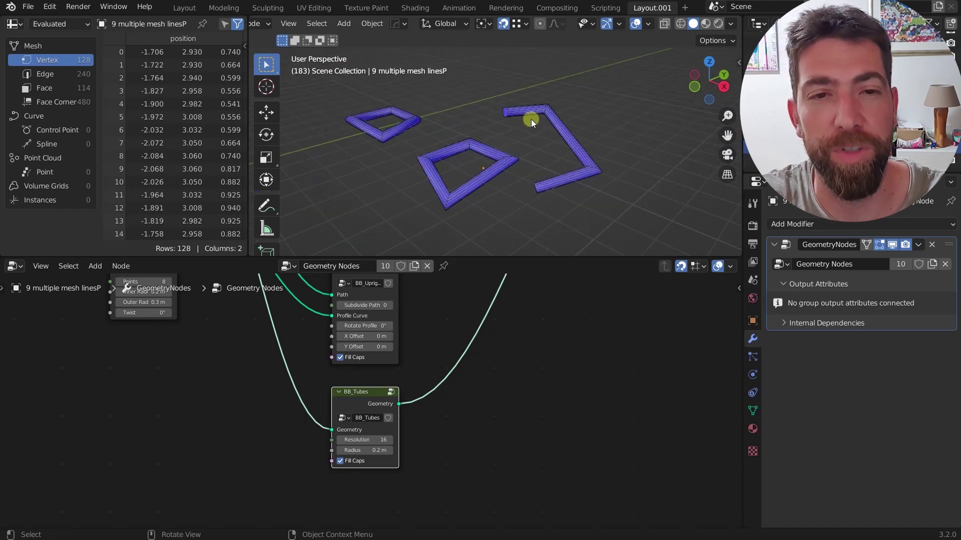
Examine the BB_Tubes result on the sample curve, mesh lines and cube, and review its place among the other nodes.
scroll(513, 155, down, 5)
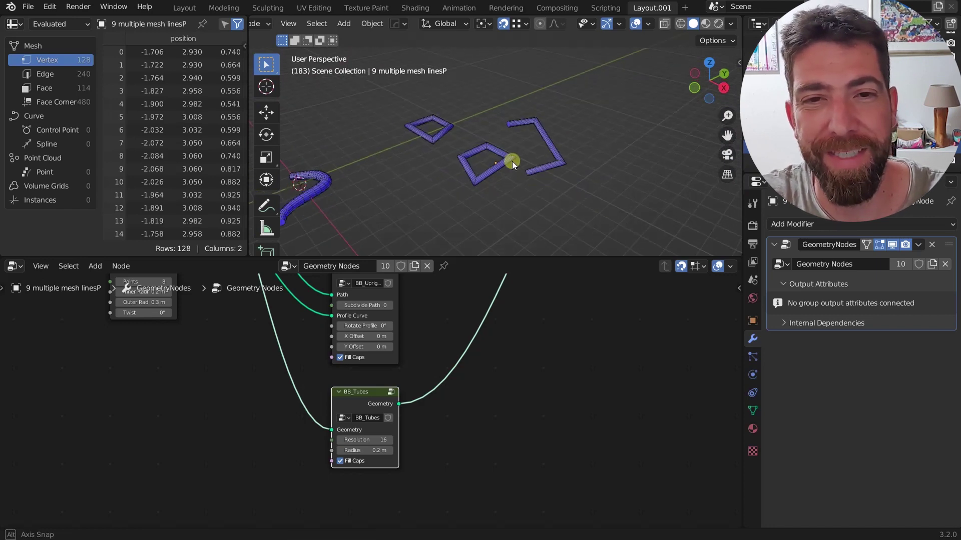
middle_drag(512, 154, 434, 134)
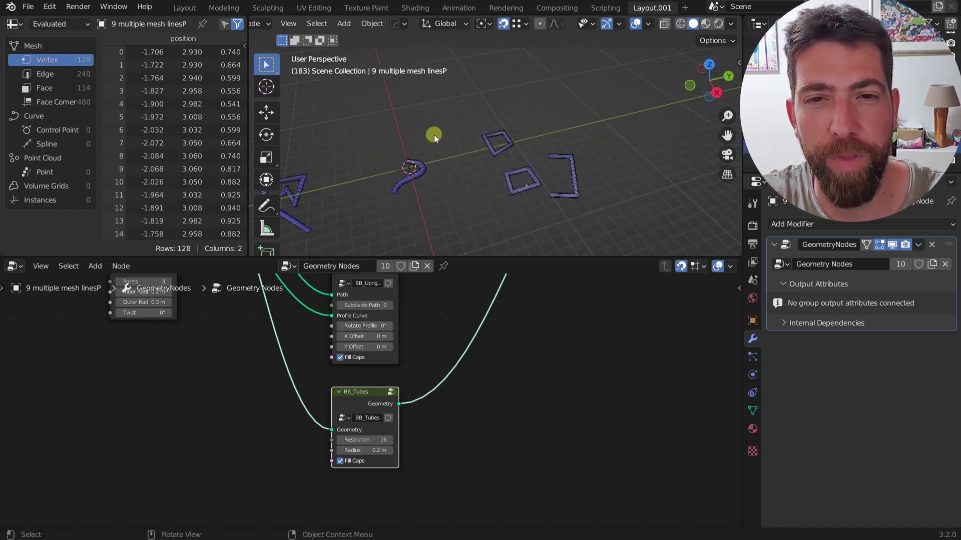
scroll(425, 143, up, 4)
scroll(572, 140, down, 4)
scroll(385, 167, up, 3)
scroll(429, 168, down, 2)
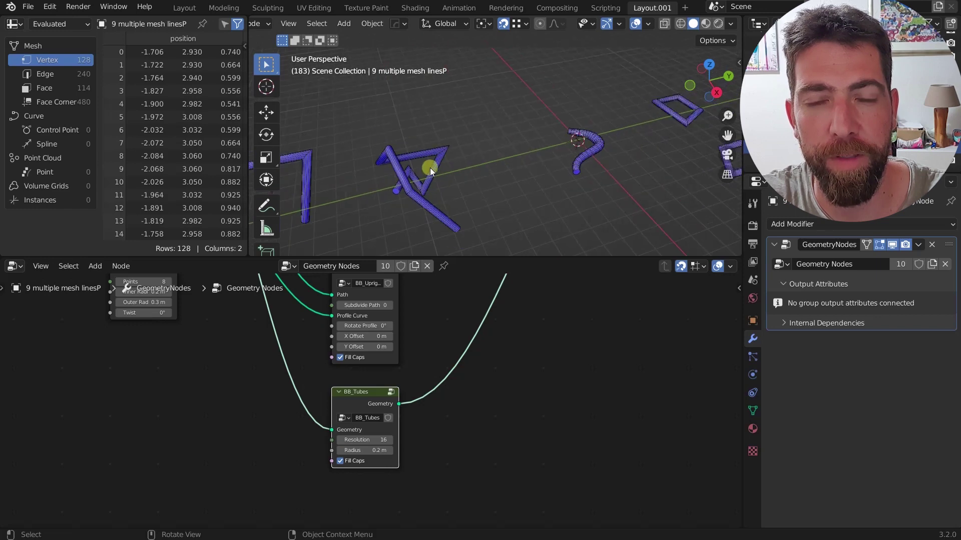
scroll(386, 379, down, 1)
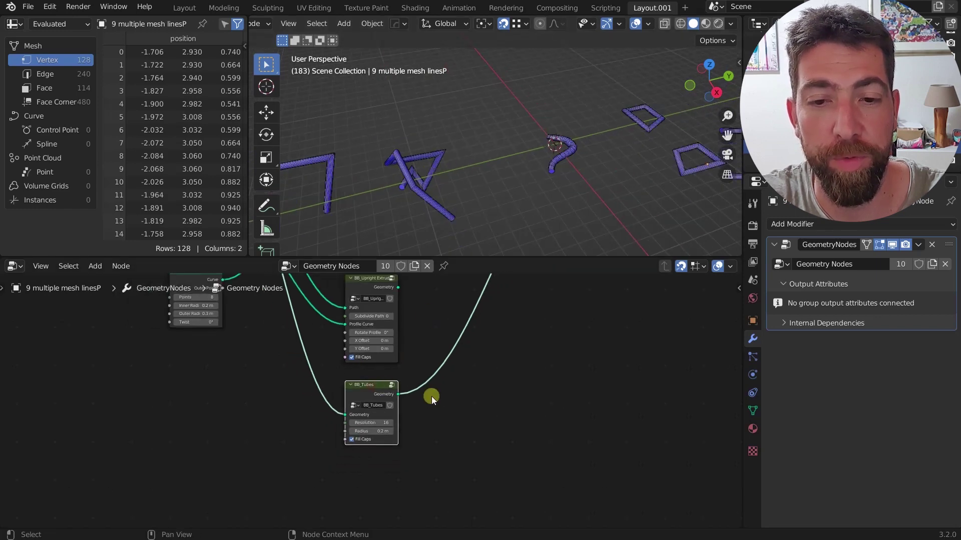
scroll(435, 395, down, 2)
middle_drag(449, 395, 440, 440)
middle_drag(503, 413, 468, 446)
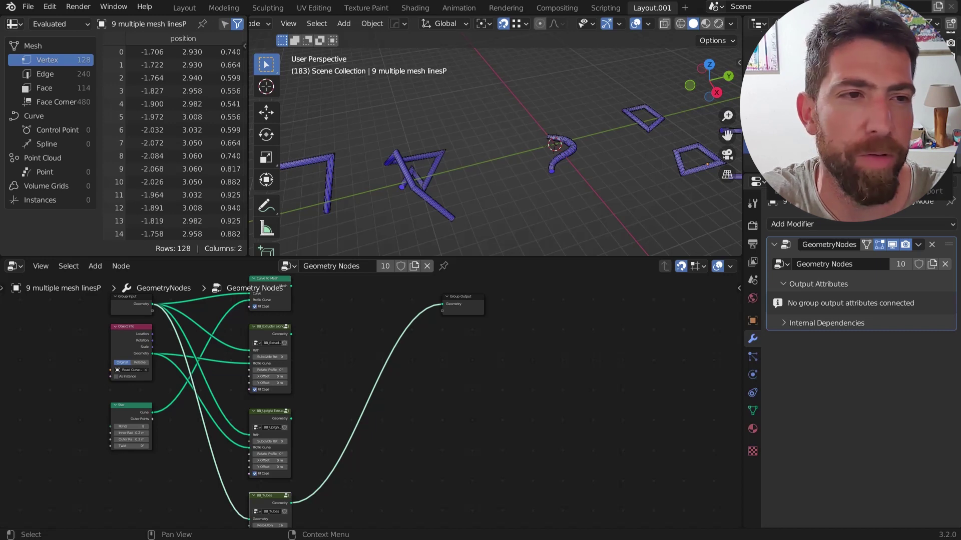
scroll(702, 157, down, 4)
scroll(485, 198, down, 3)
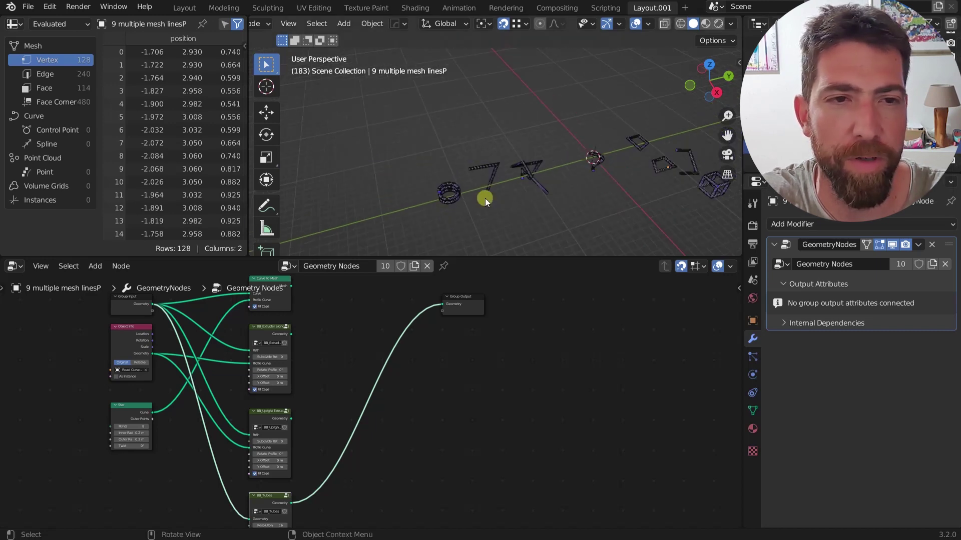
scroll(671, 190, up, 5)
scroll(601, 174, down, 2)
scroll(618, 180, up, 3)
middle_drag(627, 187, 677, 188)
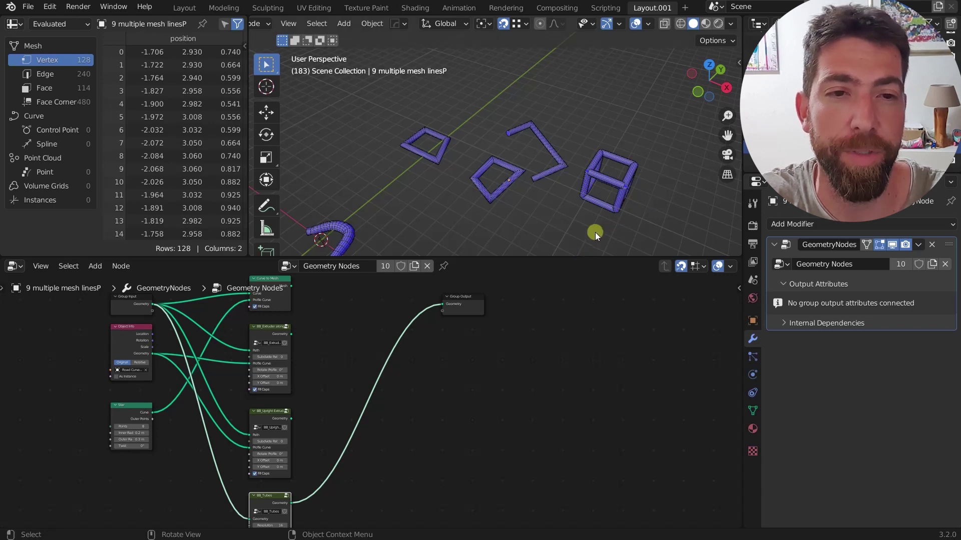
middle_drag(596, 231, 606, 188)
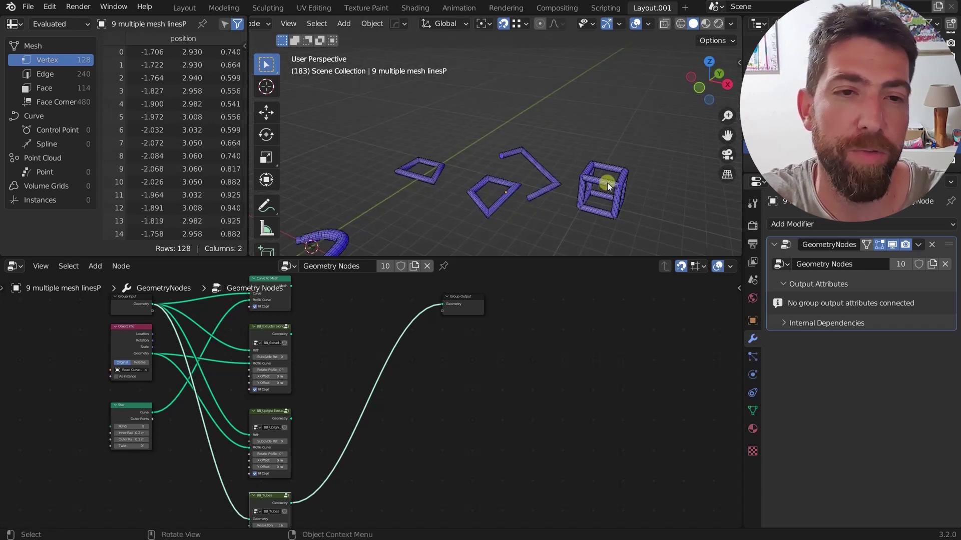
Select the 9 Cube object and connect the BB_Extruder along node's Geometry output to the Group Output.
click(608, 182)
scroll(608, 182, down, 2)
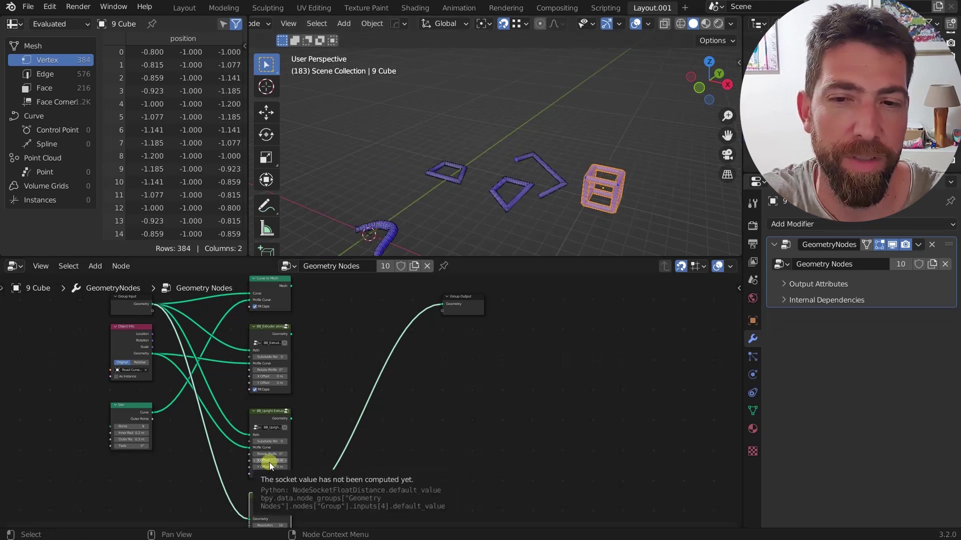
scroll(440, 408, down, 2)
middle_drag(440, 408, 519, 400)
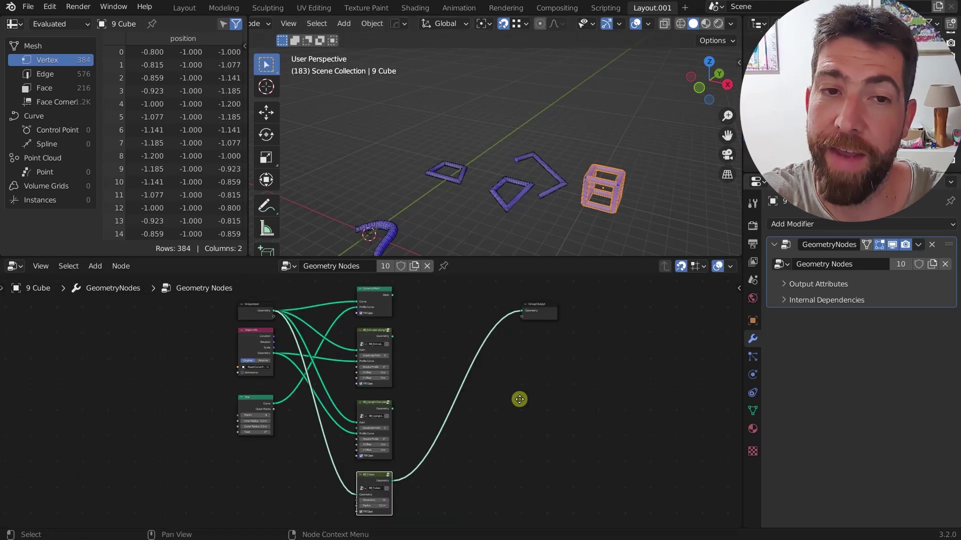
scroll(462, 373, up, 2)
click(358, 328)
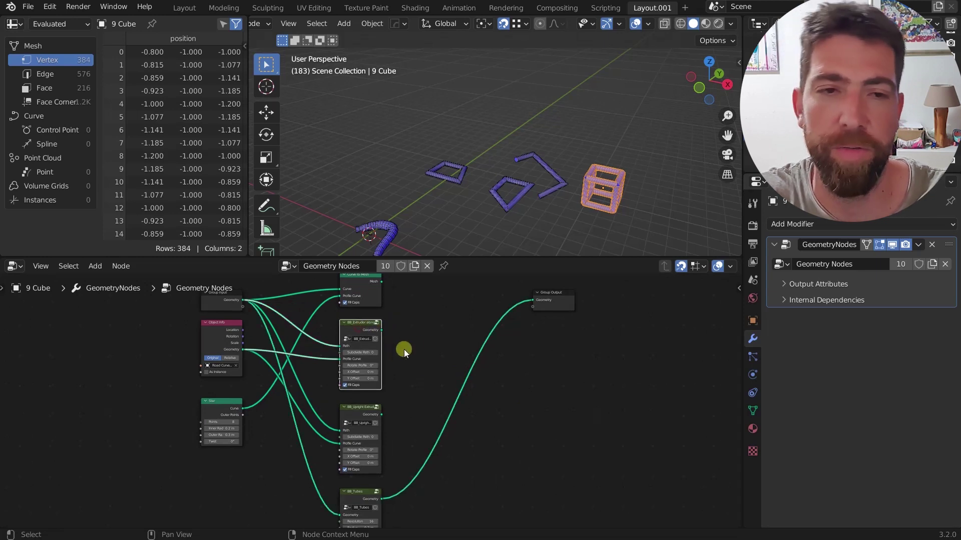
middle_drag(413, 344, 447, 335)
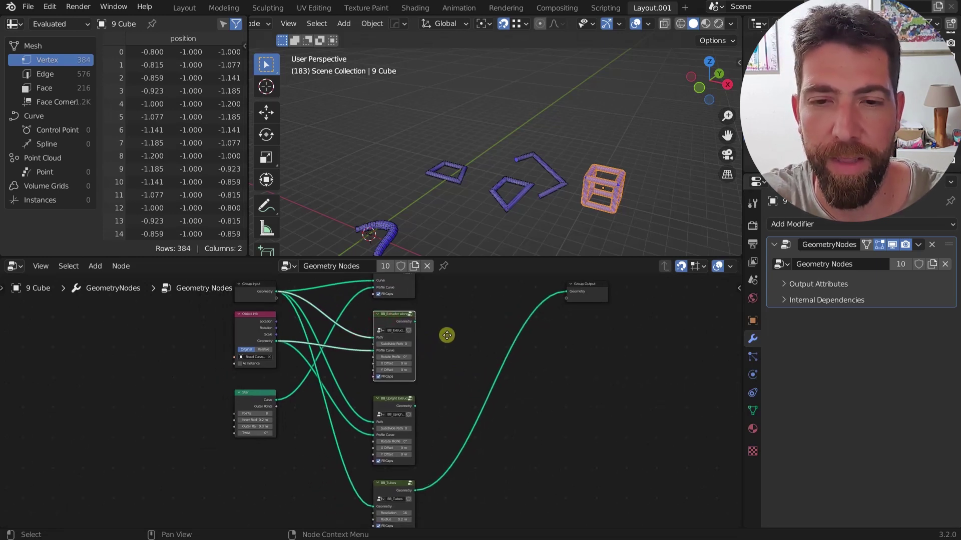
scroll(395, 351, up, 4)
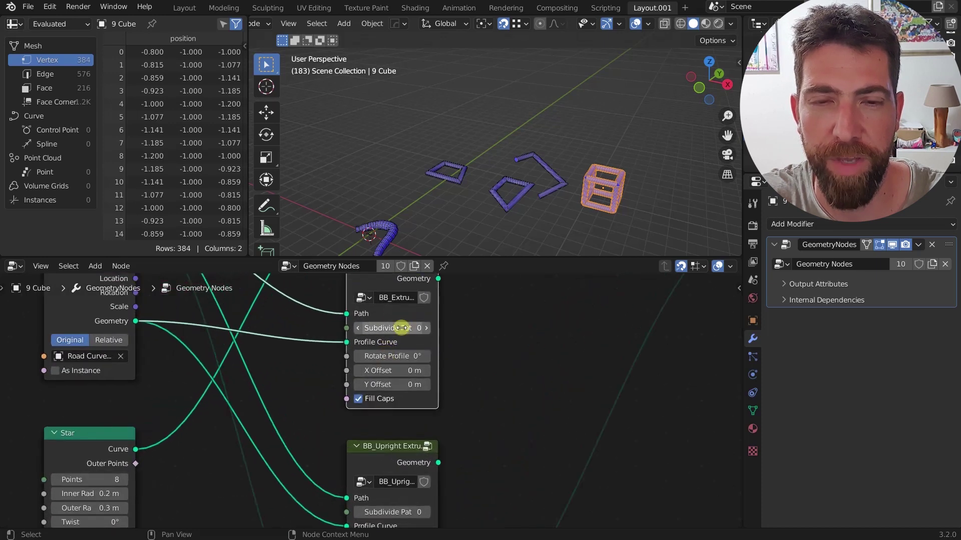
scroll(535, 161, down, 4)
scroll(430, 311, up, 2)
scroll(556, 141, down, 3)
scroll(418, 332, up, 2)
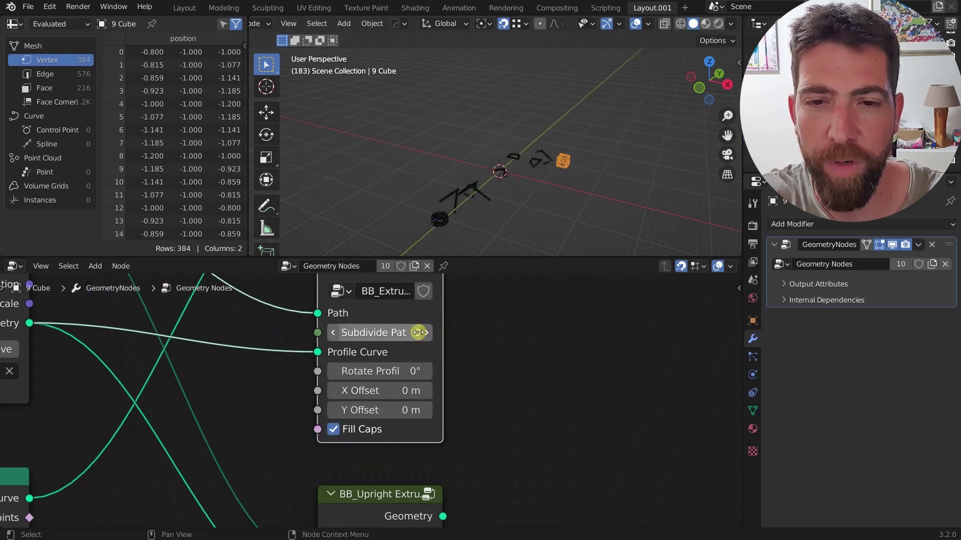
scroll(451, 332, down, 4)
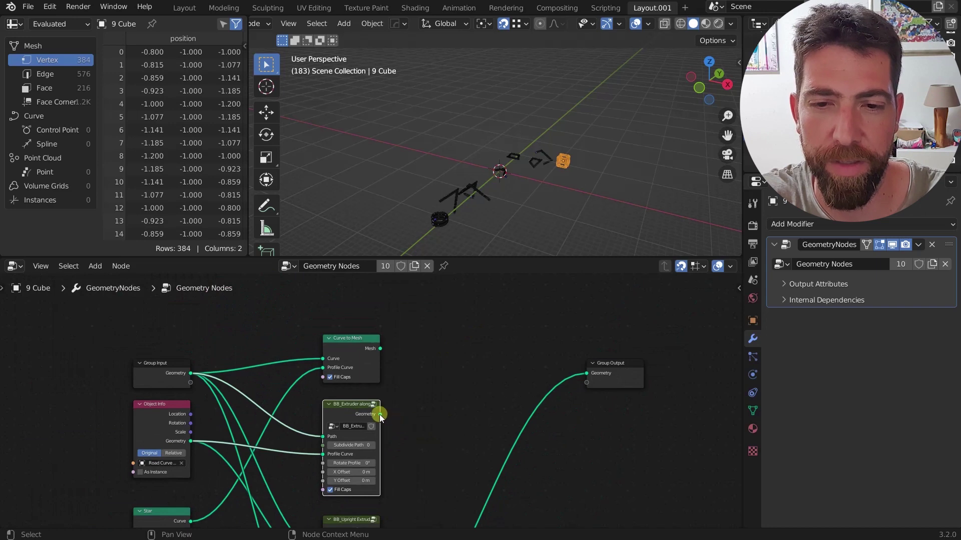
drag(381, 416, 586, 373)
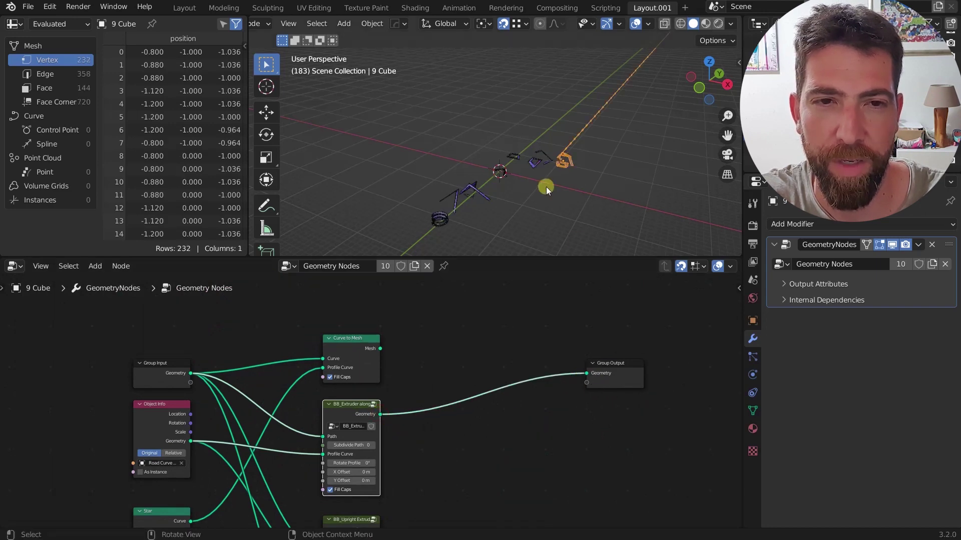
Hide the 9 Cube and 9 multiple mesh linesP objects in the viewport.
scroll(487, 190, up, 3)
middle_drag(591, 145, 556, 179)
scroll(633, 147, up, 3)
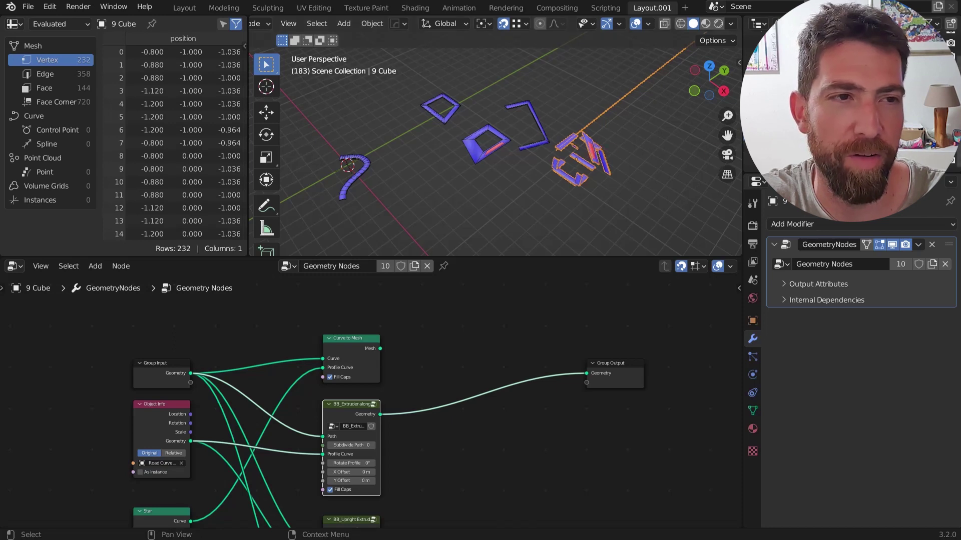
click(937, 134)
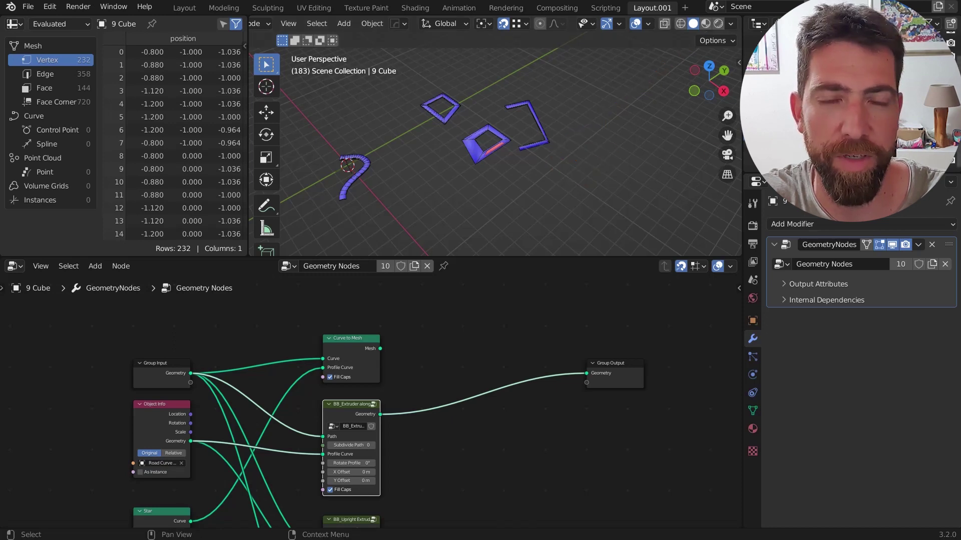
click(503, 146)
click(937, 147)
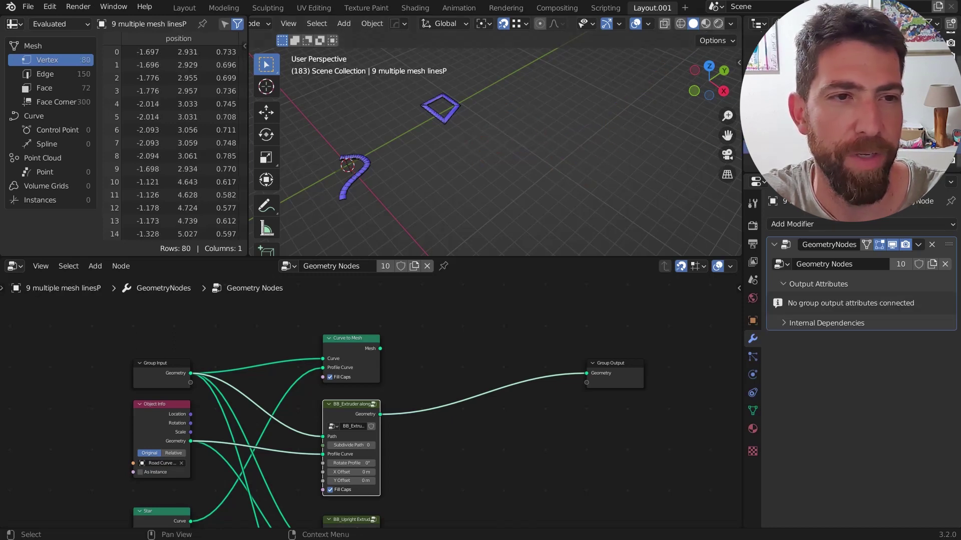
Set the Subdivide Path value of the BB_Extruder along node to 2.
scroll(442, 394, down, 2)
scroll(388, 466, up, 5)
scroll(387, 466, up, 1)
middle_drag(424, 459, 360, 450)
scroll(361, 450, up, 2)
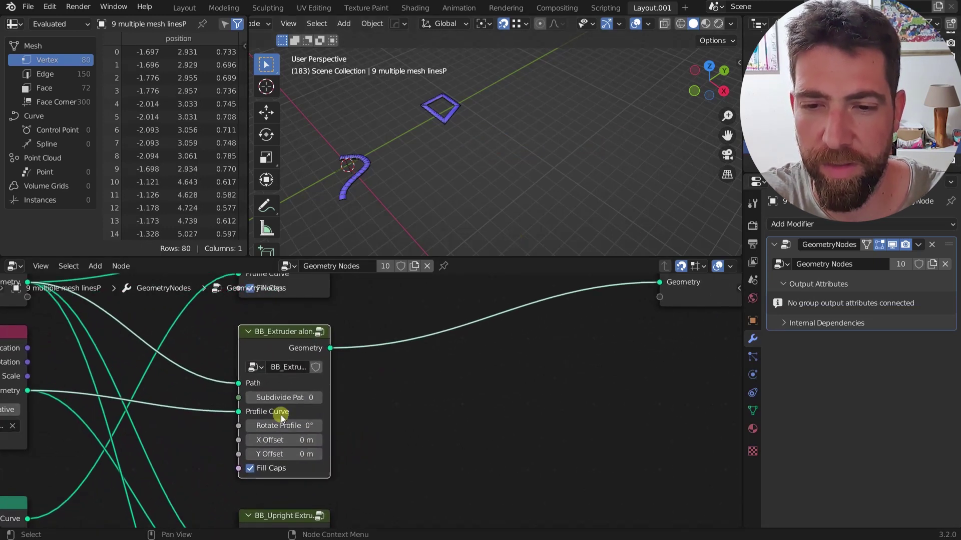
middle_drag(353, 400, 343, 392)
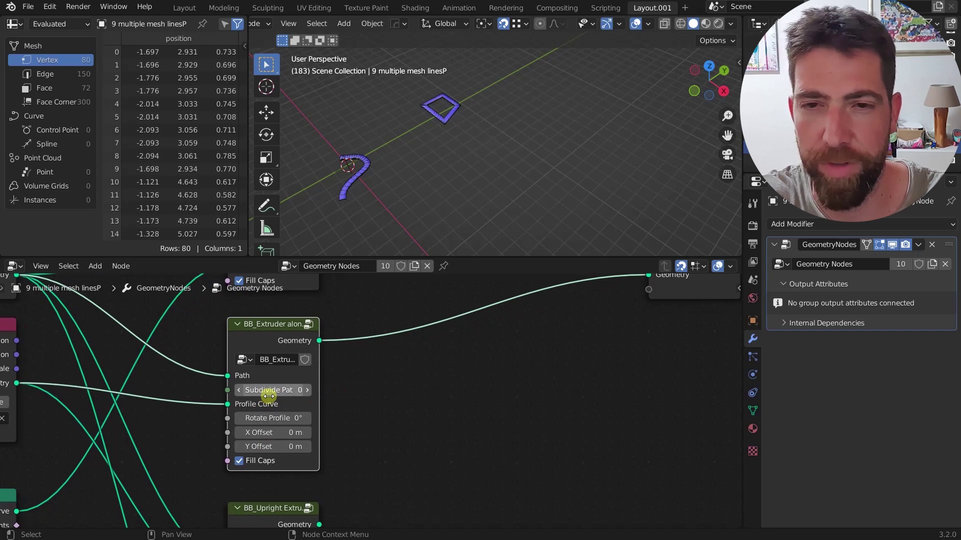
middle_drag(421, 115, 455, 123)
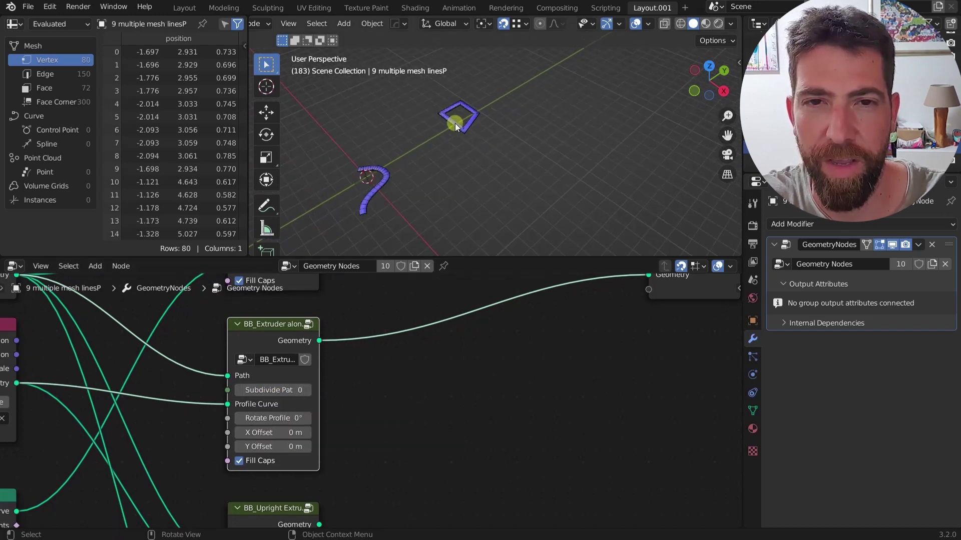
scroll(250, 406, up, 1)
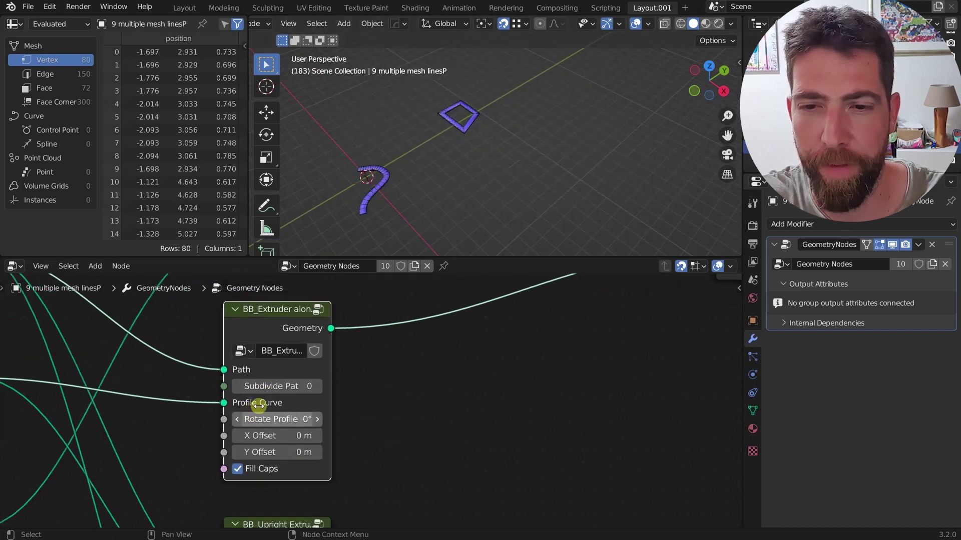
click(317, 386)
click(317, 387)
Examine how the subdivided path affects the swept curve, the closed square and the crossing mesh lines.
middle_drag(331, 198, 491, 98)
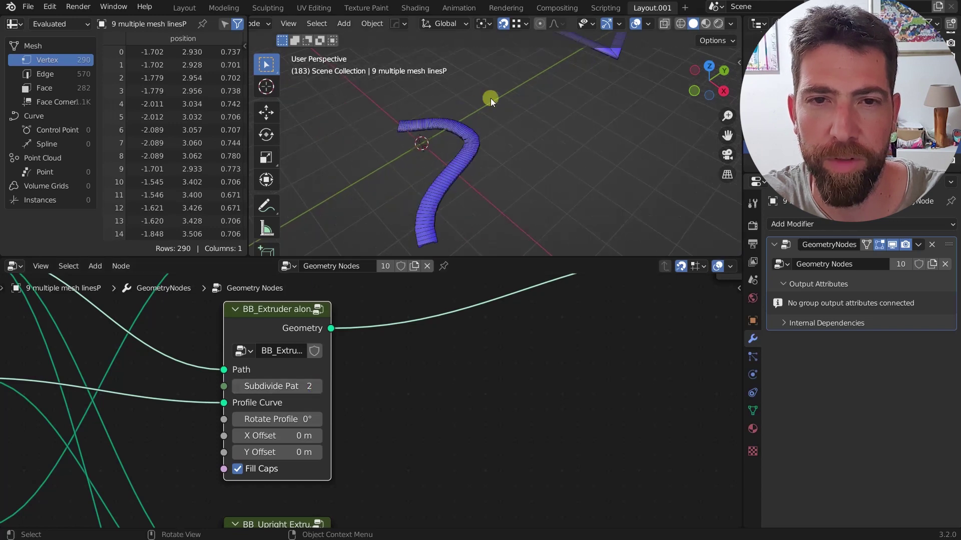
scroll(491, 98, down, 3)
scroll(579, 24, up, 3)
scroll(551, 98, up, 5)
scroll(561, 82, down, 3)
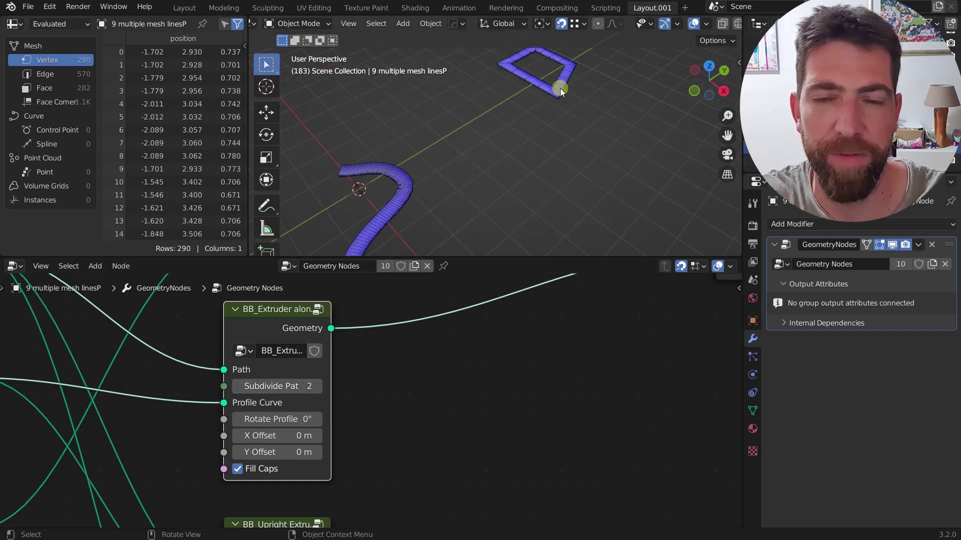
middle_drag(560, 88, 446, 122)
mouse_move(317, 368)
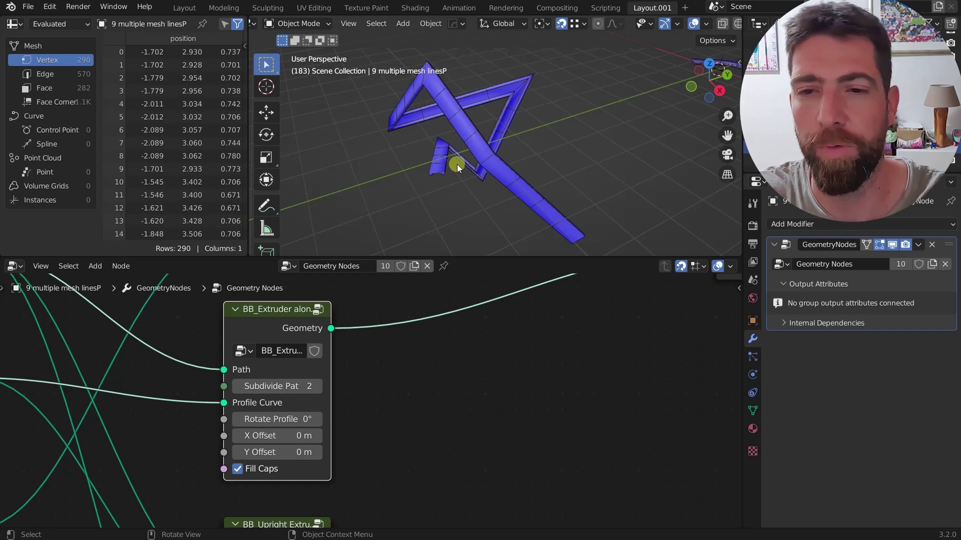
Set the Subdivide Path value of the BB_Extruder along node back to 0.
scroll(364, 368, down, 3)
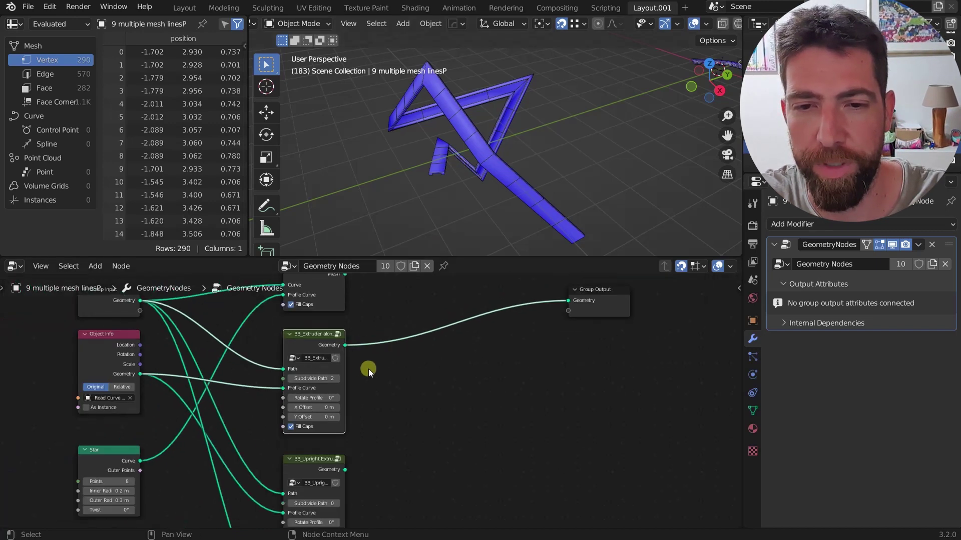
middle_drag(368, 368, 337, 369)
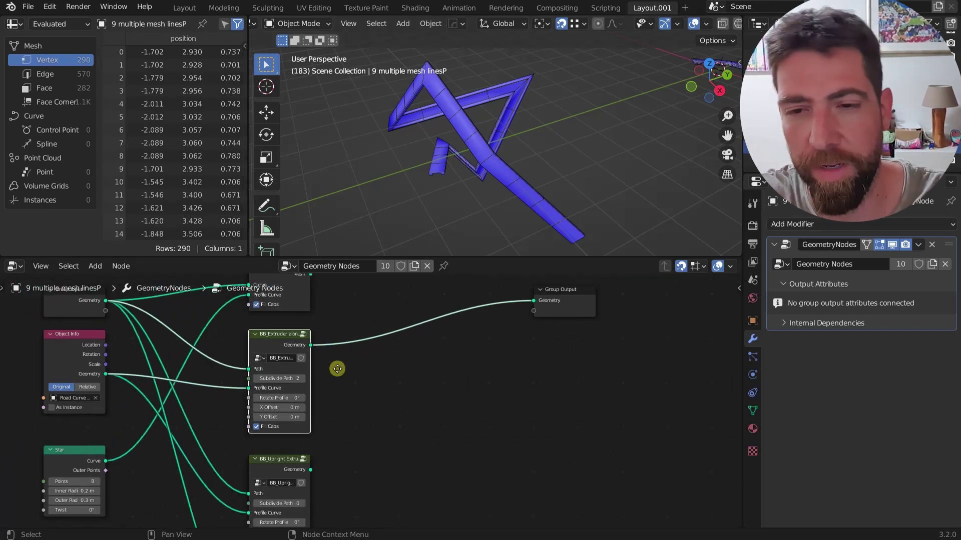
scroll(338, 369, up, 1)
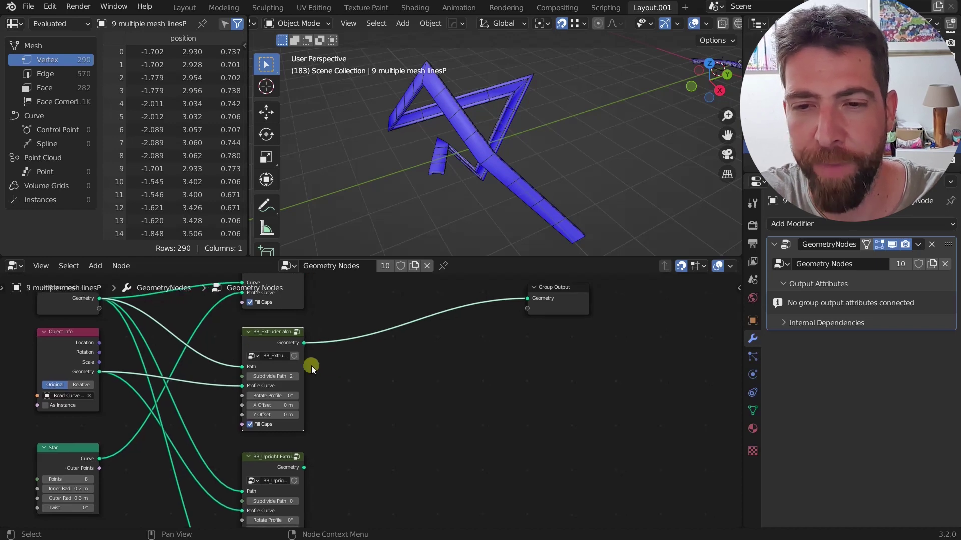
scroll(312, 366, up, 1)
scroll(310, 360, down, 1)
drag(274, 376, 285, 376)
scroll(288, 388, up, 2)
Make the hidden zigzag and open mesh-line shapes beside the closed square visible and inspect their extrusions up close.
middle_drag(437, 217, 469, 175)
scroll(469, 175, down, 4)
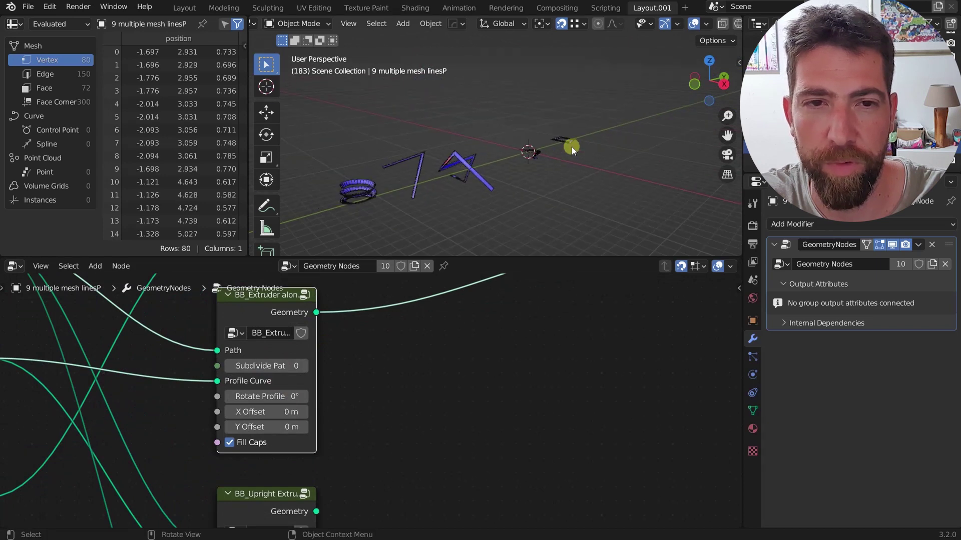
scroll(569, 147, up, 4)
scroll(938, 101, up, 2)
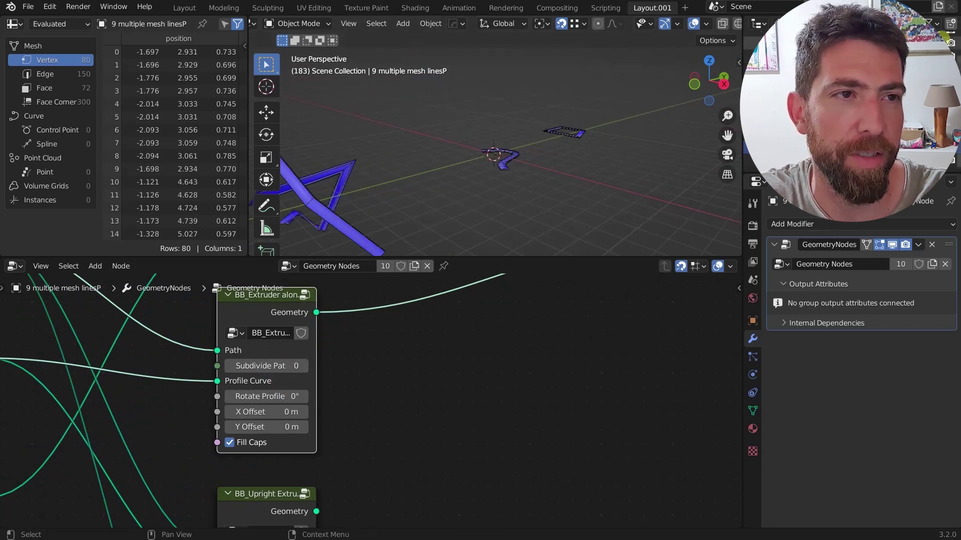
click(938, 100)
scroll(938, 100, down, 1)
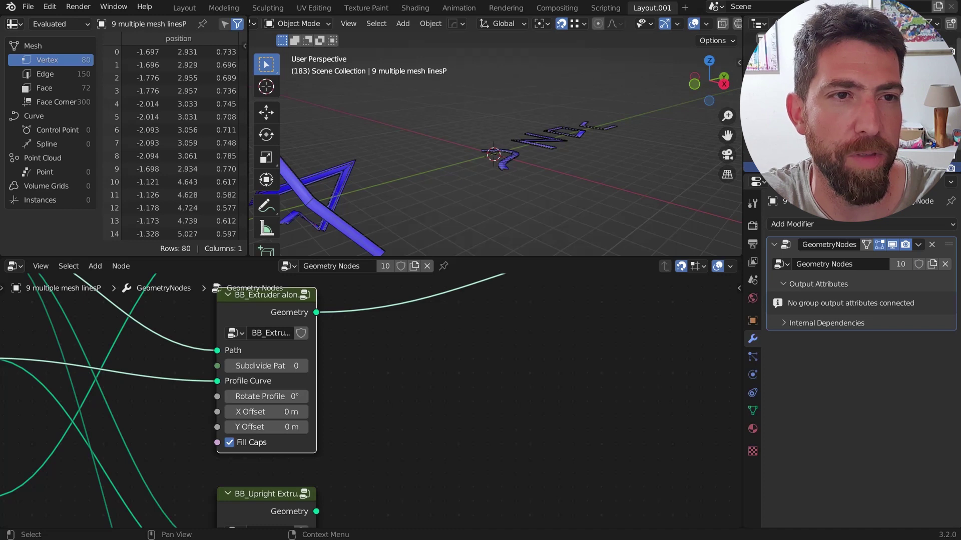
scroll(620, 128, up, 5)
middle_drag(596, 150, 507, 155)
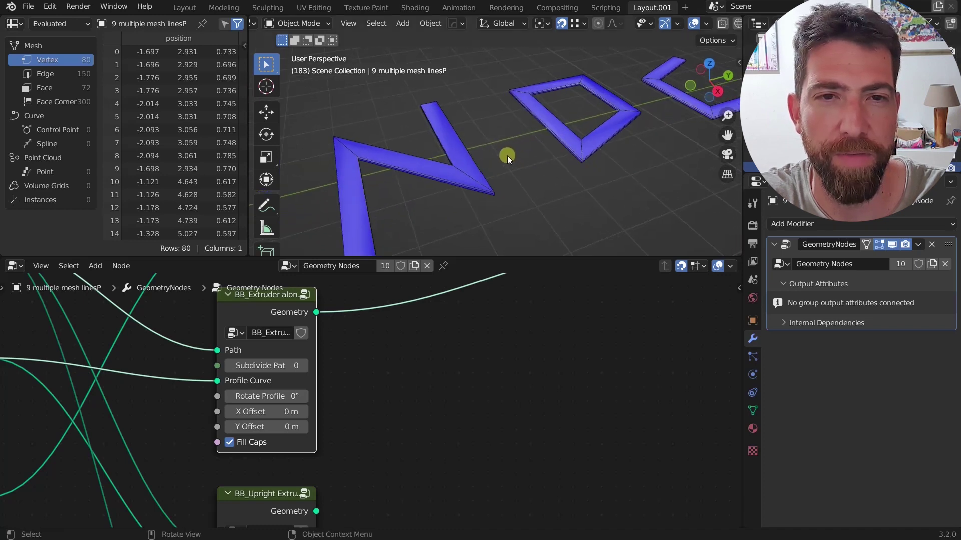
scroll(506, 155, down, 3)
scroll(310, 395, up, 2)
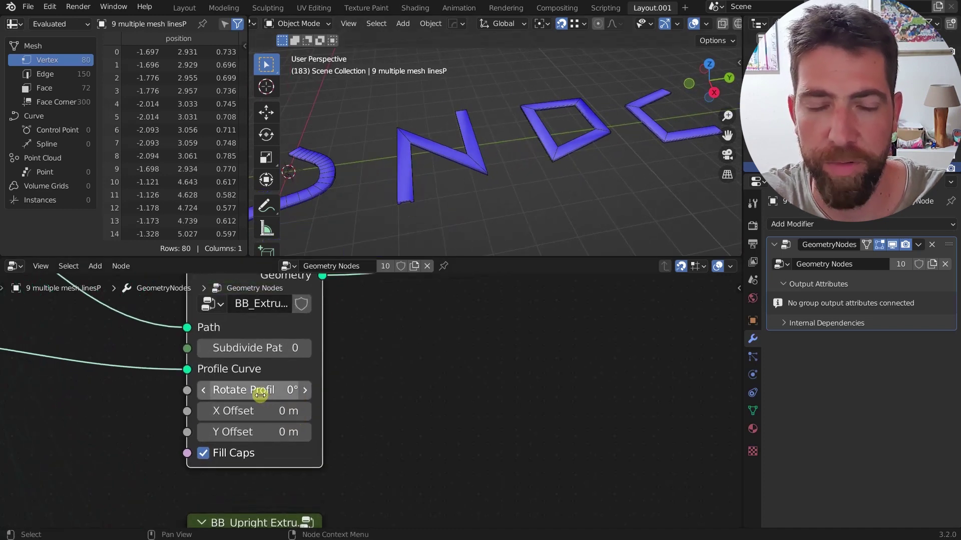
Set the BB_Extruder along node's Rotate Profile to -296° and view the swept paths from the side.
drag(261, 394, 230, 249)
middle_drag(350, 210, 378, 180)
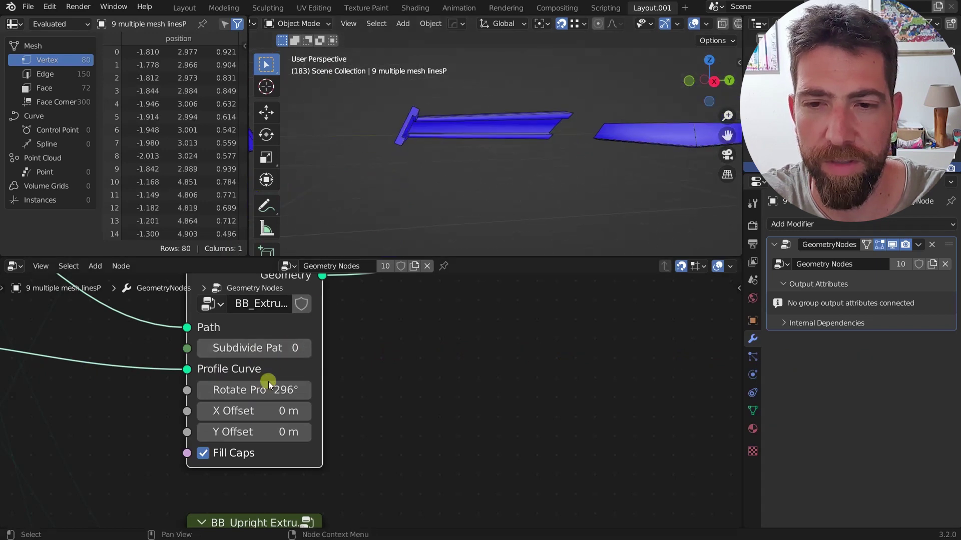
Reset the BB_Extruder along node's Rotate Profile to 0° and view the swept paths from above at an angle.
mouse_move(268, 381)
mouse_down()
mouse_move(257, 390)
mouse_move(711, 399)
mouse_move(15, 407)
mouse_move(220, 422)
mouse_move(99, 404)
mouse_move(454, 408)
mouse_move(180, 393)
mouse_move(915, 420)
mouse_move(278, 447)
mouse_move(259, 395)
mouse_up()
click(258, 394)
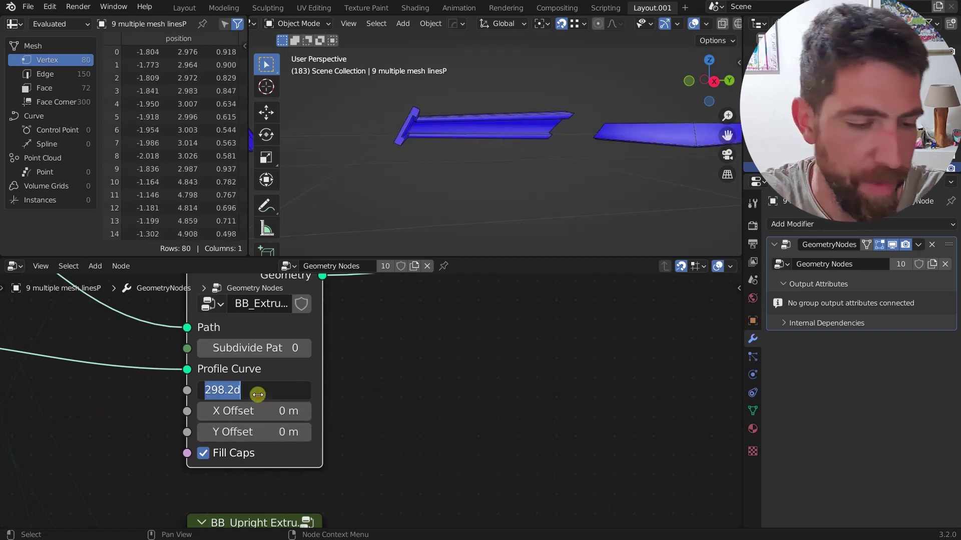
text(0)
key(Return)
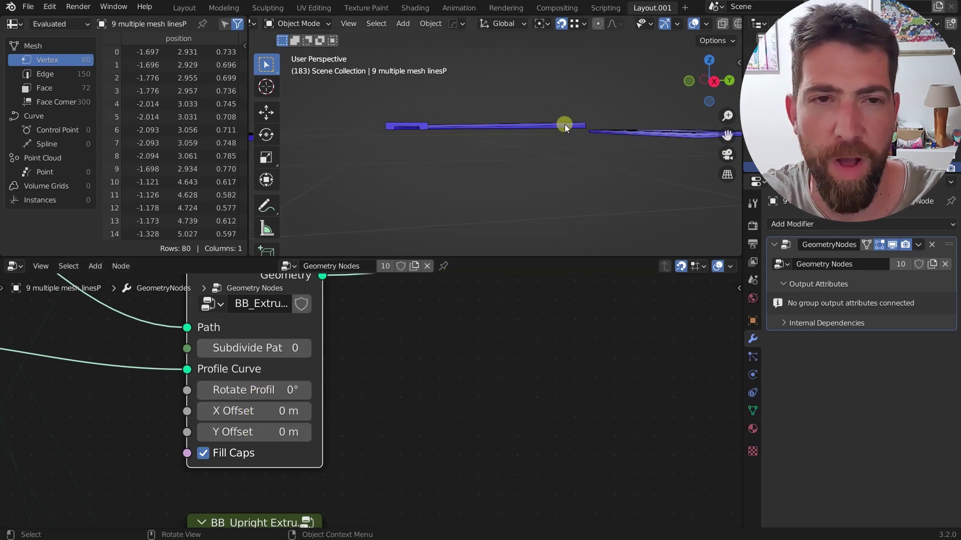
middle_drag(565, 124, 498, 157)
scroll(245, 428, up, 1)
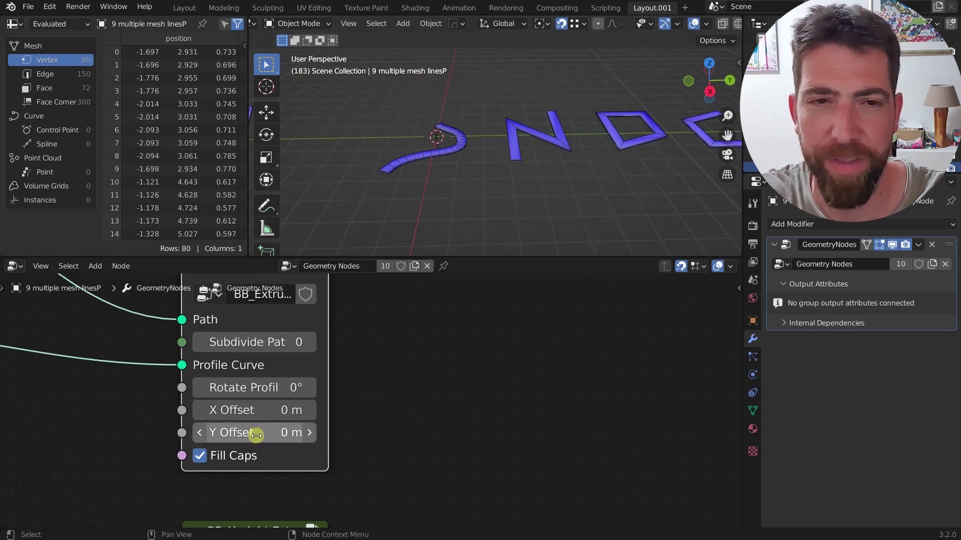
Set the BB_Extruder along node's Y Offset to 0.4 m and inspect the crossing mesh-line extrusions.
drag(256, 435, 263, 435)
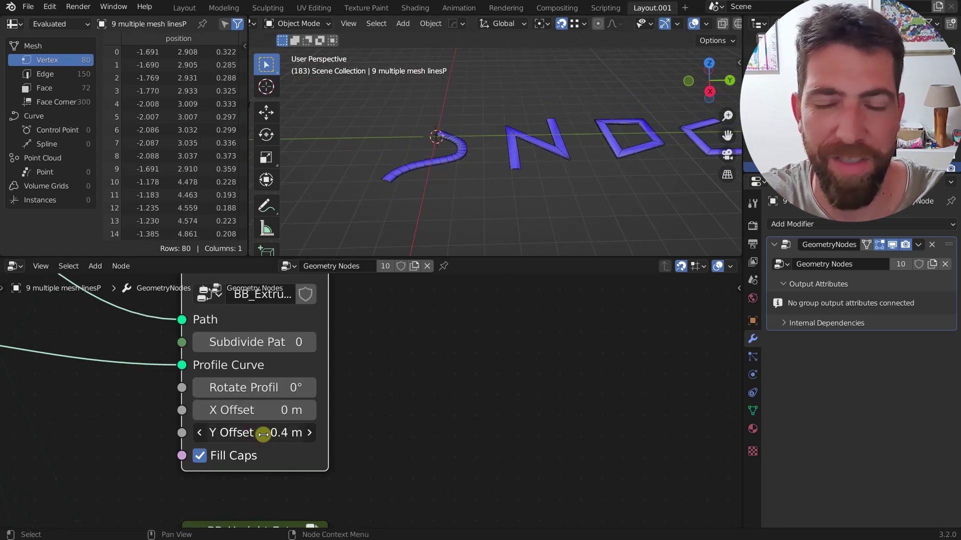
scroll(460, 188, down, 5)
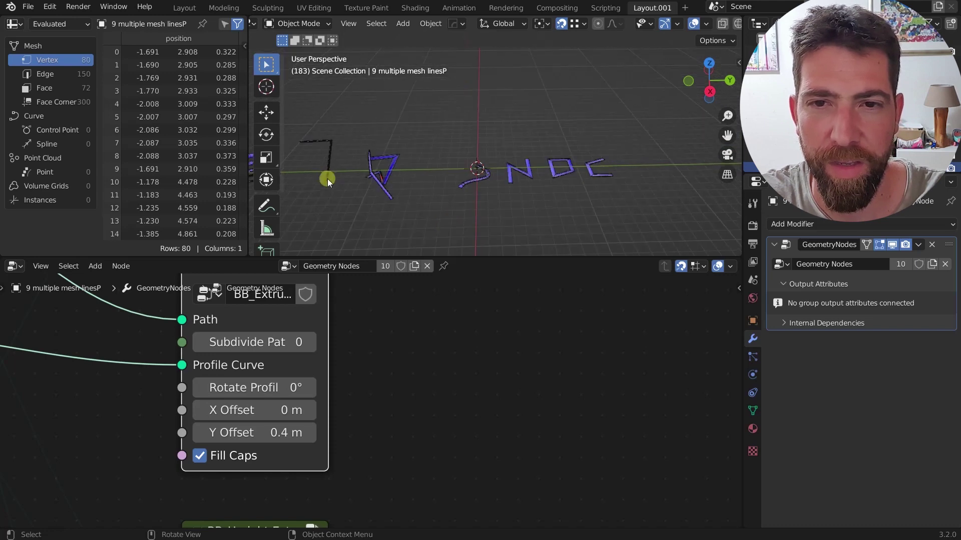
scroll(439, 174, up, 5)
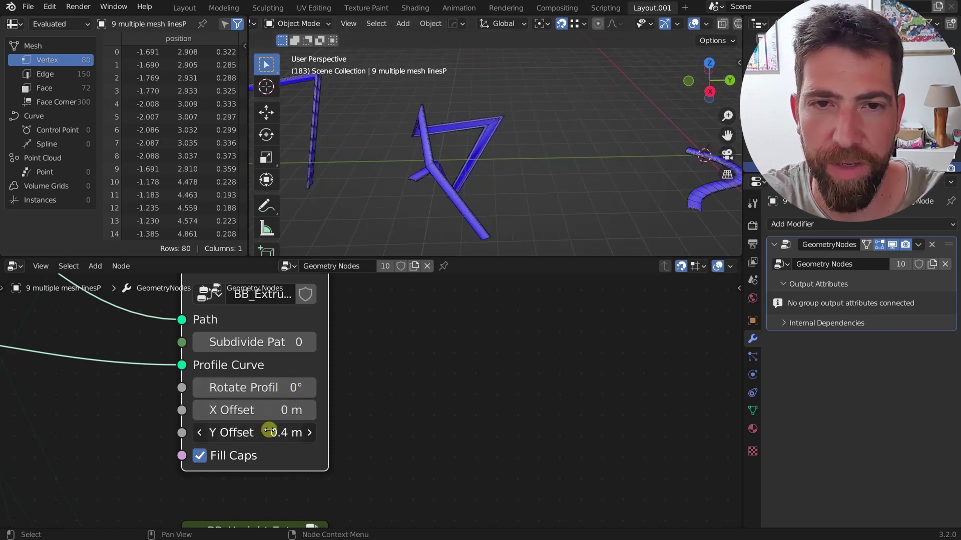
Increase the BB_Extruder along node's Y Offset to 0.8 m and inspect the shifted sweeps.
mouse_move(270, 431)
mouse_down()
mouse_move(278, 428)
mouse_move(242, 429)
mouse_move(254, 429)
mouse_up()
scroll(544, 221, down, 1)
scroll(544, 221, down, 2)
scroll(388, 207, up, 4)
middle_drag(440, 167, 624, 177)
scroll(625, 176, up, 3)
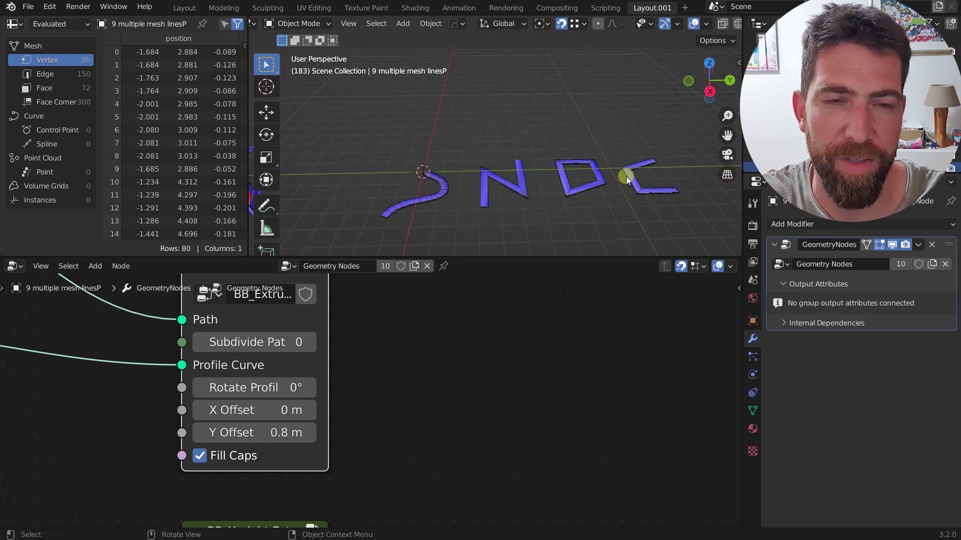
Show the 2 Z Curve's original path in Edit Mode from the top view and set the X Offset to -0.8 m.
click(709, 65)
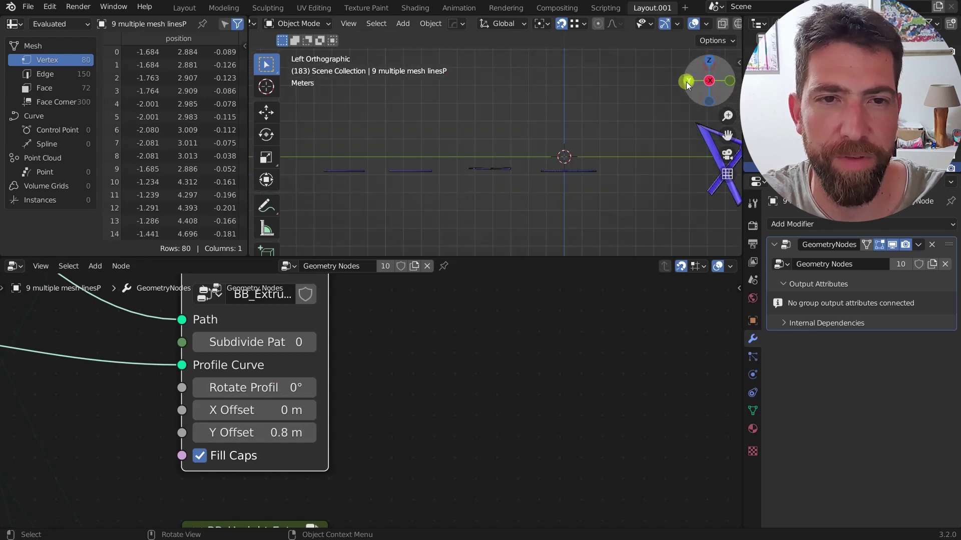
click(710, 60)
scroll(551, 145, up, 3)
click(536, 114)
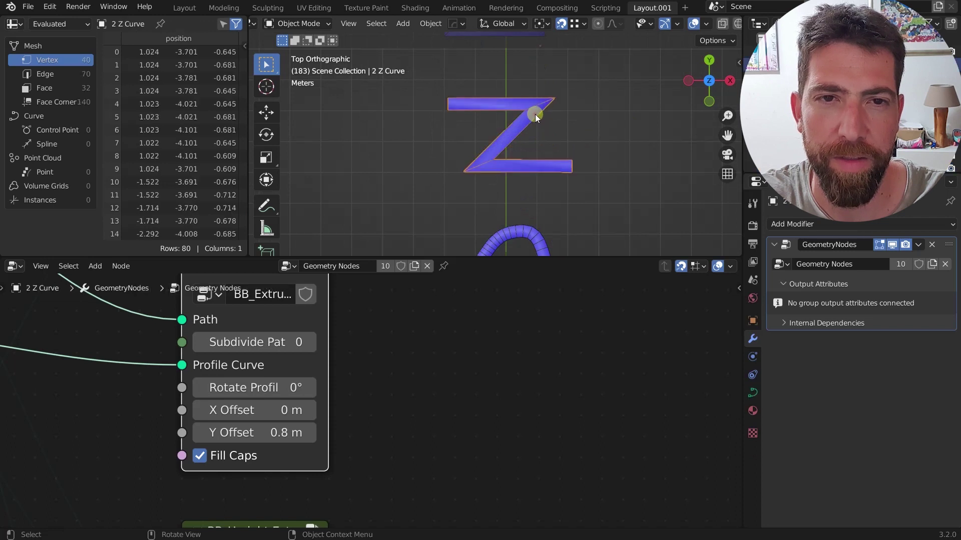
key(Tab)
scroll(534, 116, up, 3)
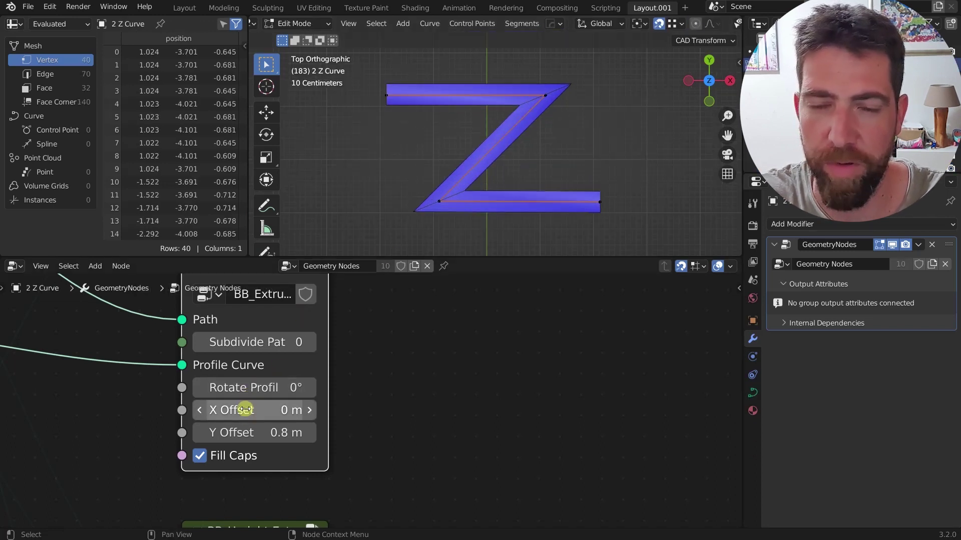
drag(245, 410, 248, 410)
middle_drag(494, 178, 581, 44)
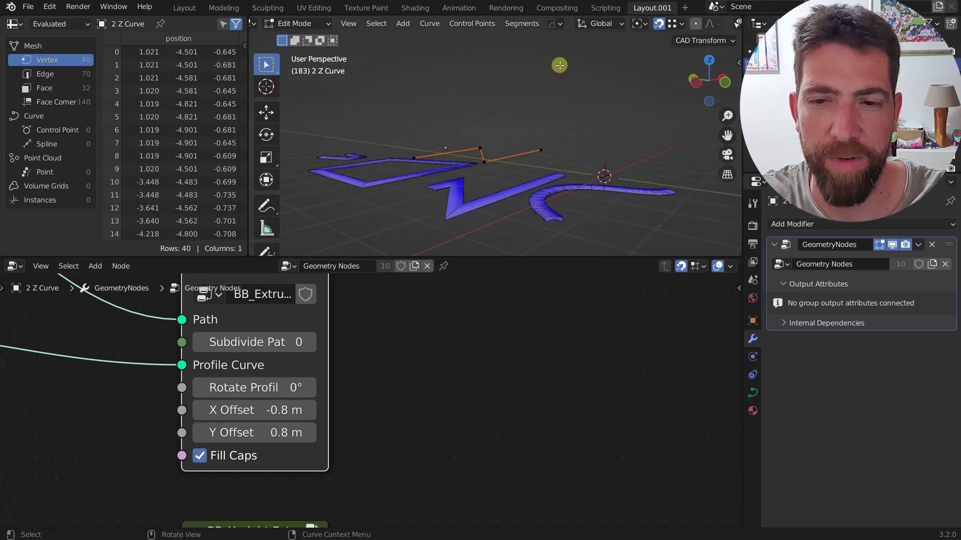
Reset the X Offset and Y Offset to 0 m and return the 2 Z Curve to Object Mode.
drag(277, 404, 274, 447)
text(0)
key(Return)
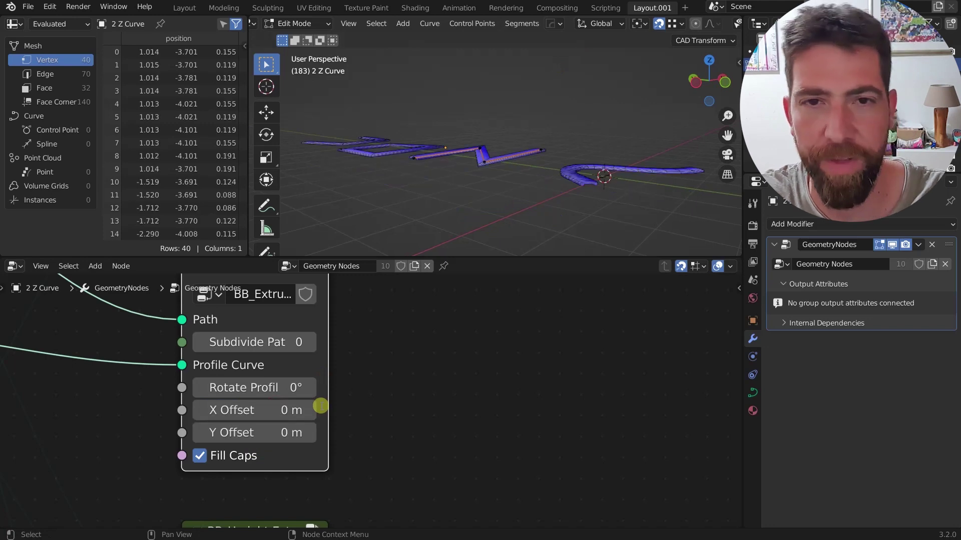
middle_drag(482, 167, 485, 217)
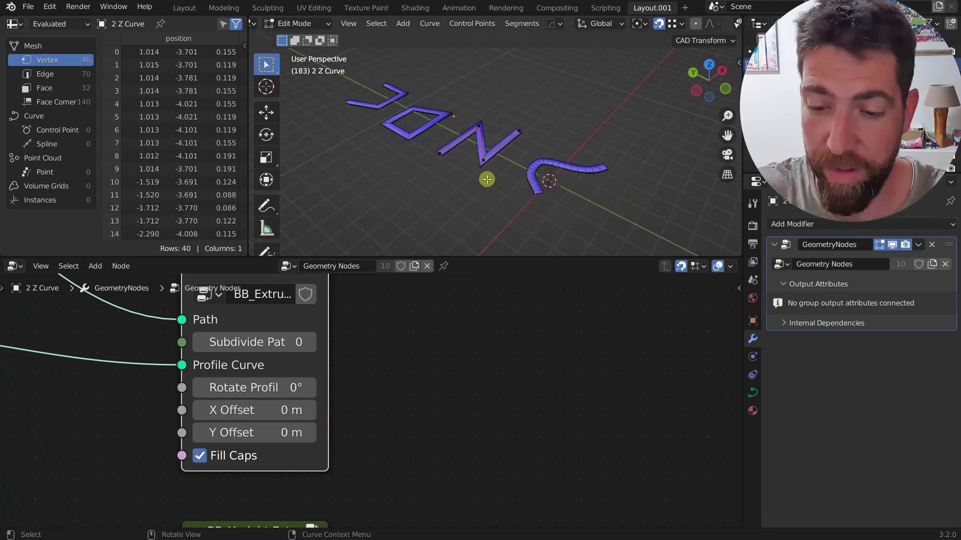
key(Tab)
scroll(488, 179, down, 8)
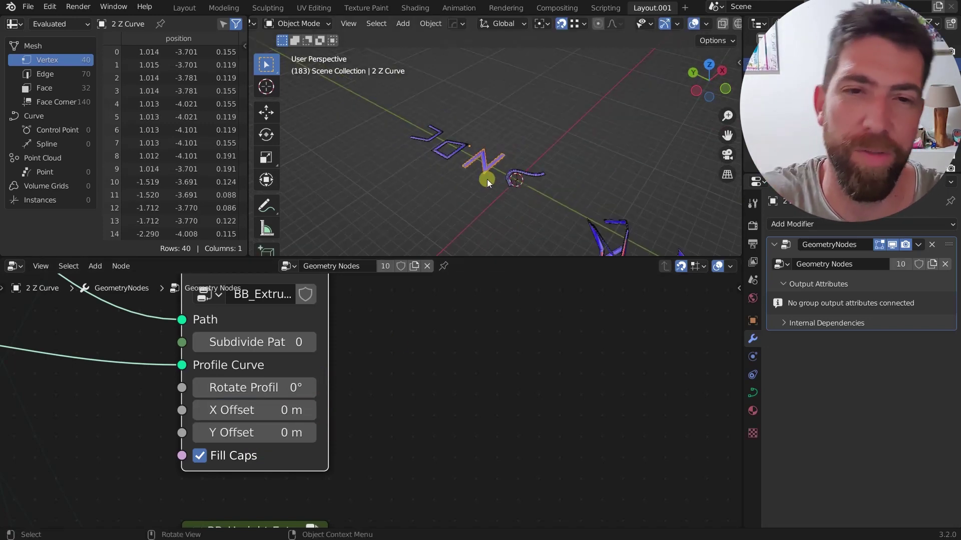
middle_drag(467, 193, 481, 235)
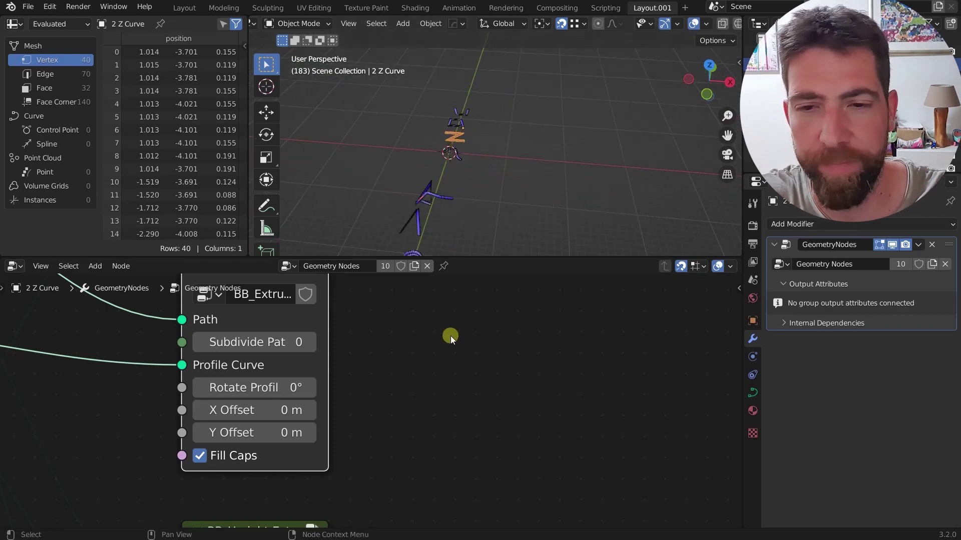
Review the BB_Tubes node and its geometry link within the overall node tree.
scroll(450, 336, down, 5)
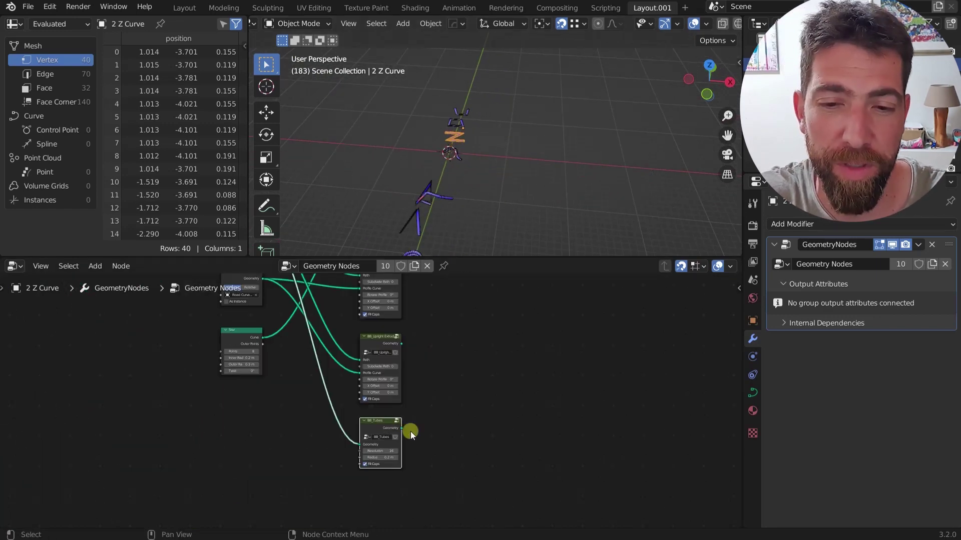
middle_drag(426, 431, 385, 468)
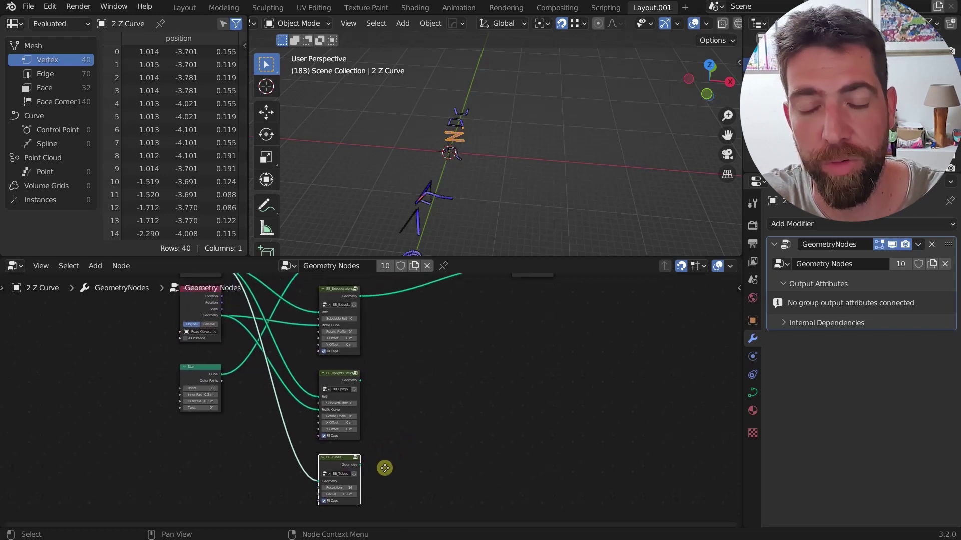
scroll(281, 467, up, 1)
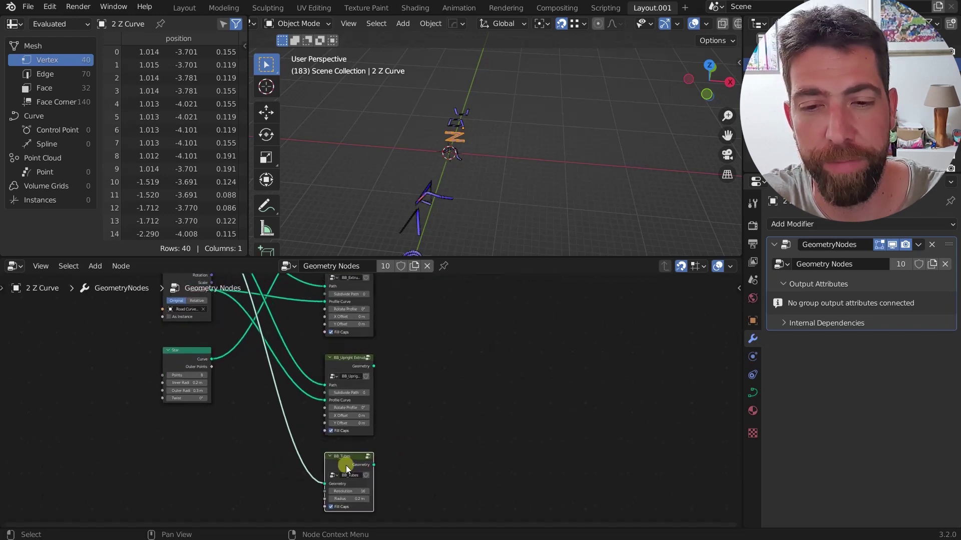
scroll(346, 470, down, 4)
middle_drag(399, 457, 360, 459)
scroll(338, 470, up, 3)
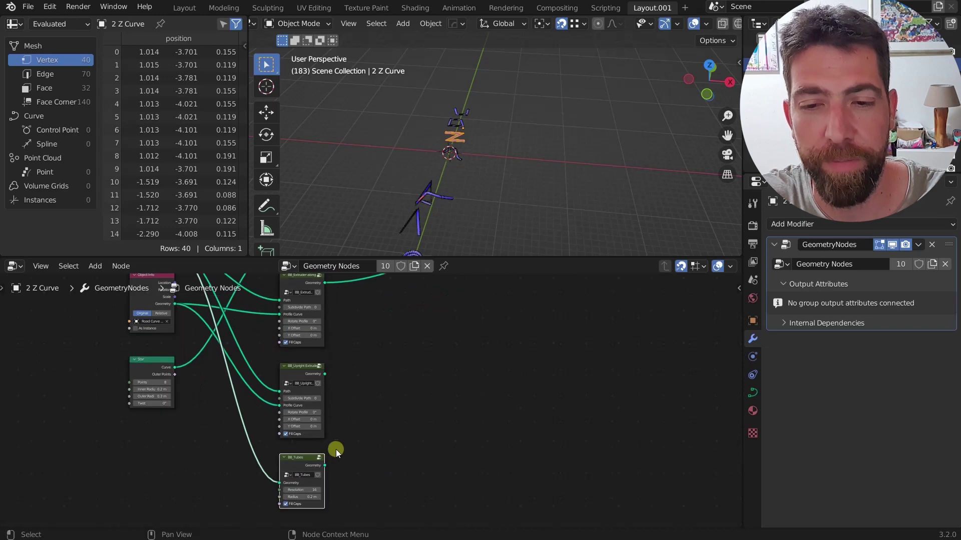
drag(336, 449, 261, 519)
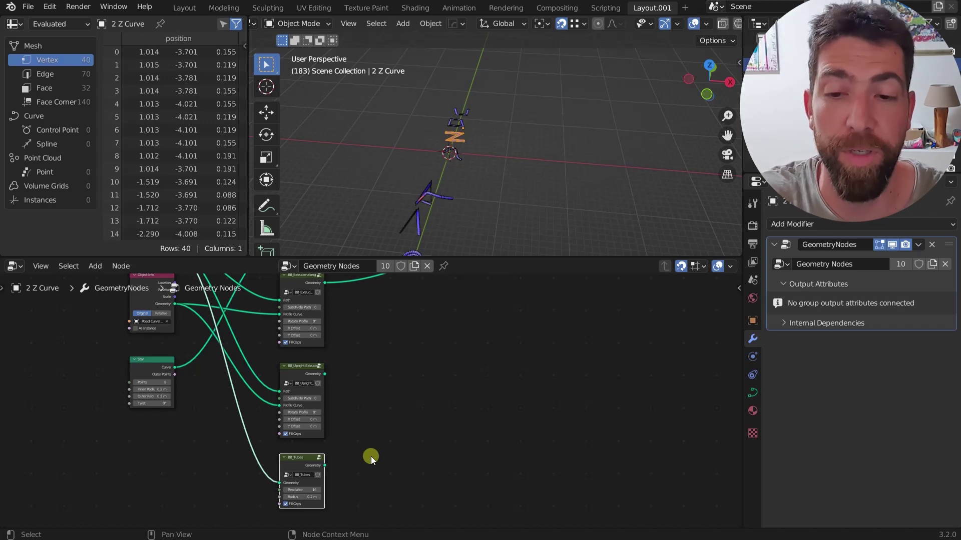
middle_drag(376, 411, 380, 448)
scroll(380, 420, down, 3)
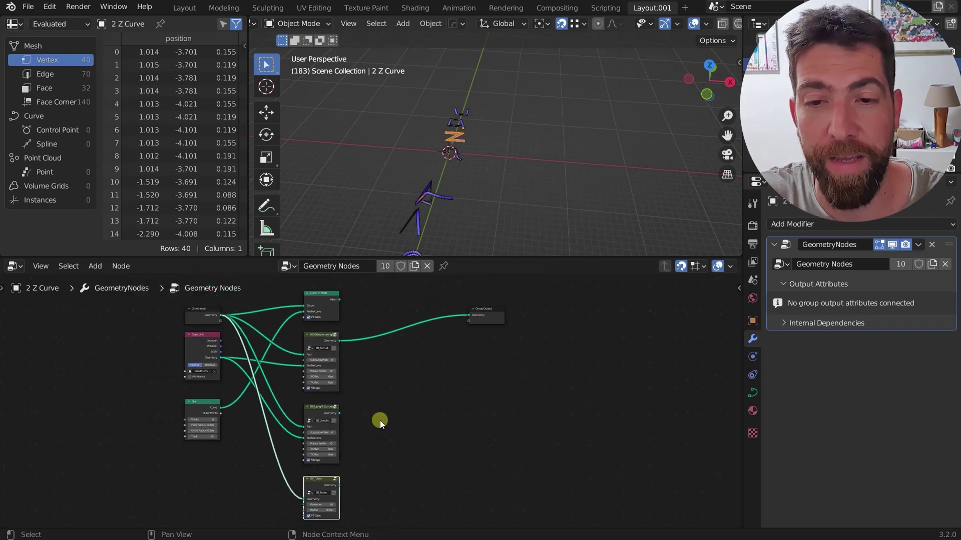
Highlight the BB_Extruder along, BB_Upright Extruder and BB_Tubes nodes to review the three custom groups and their connections.
drag(357, 330, 324, 503)
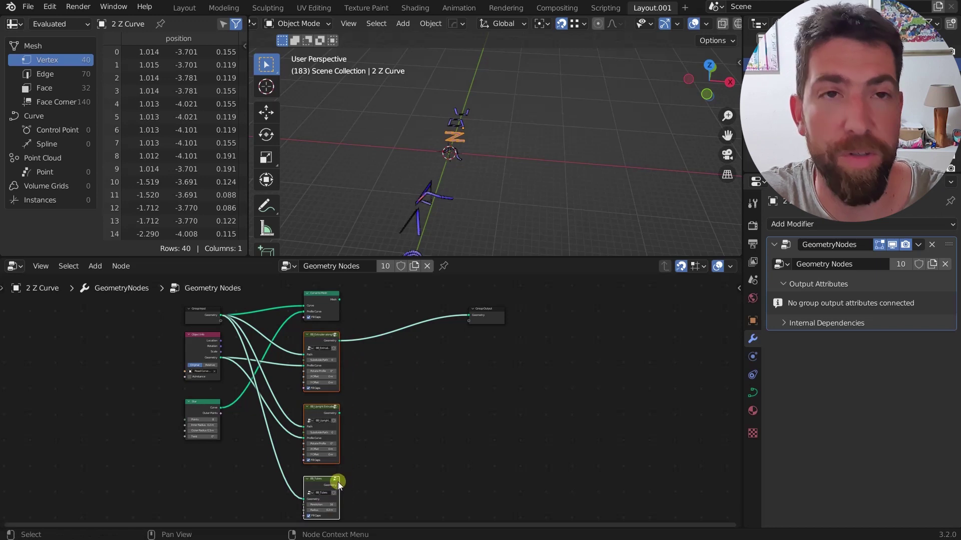
middle_drag(379, 415, 368, 411)
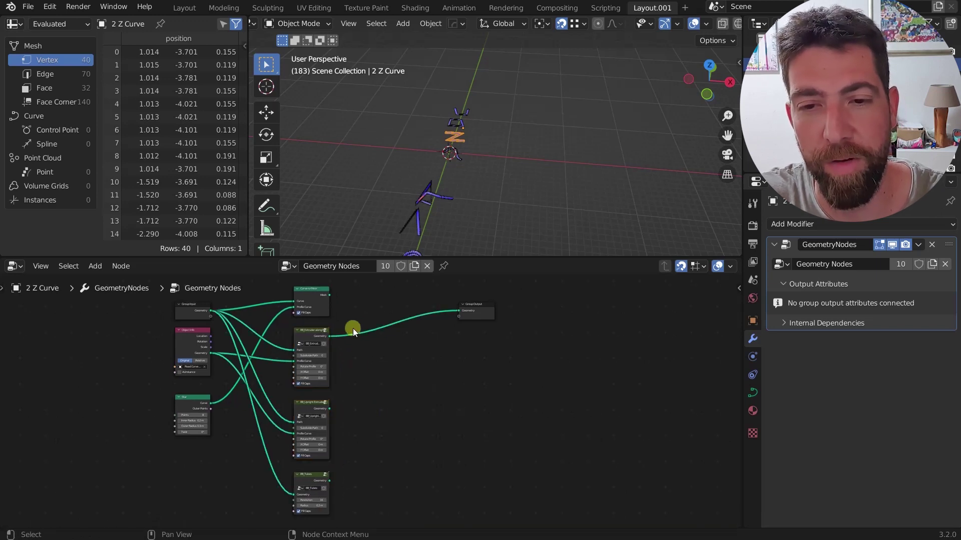
scroll(332, 430, up, 3)
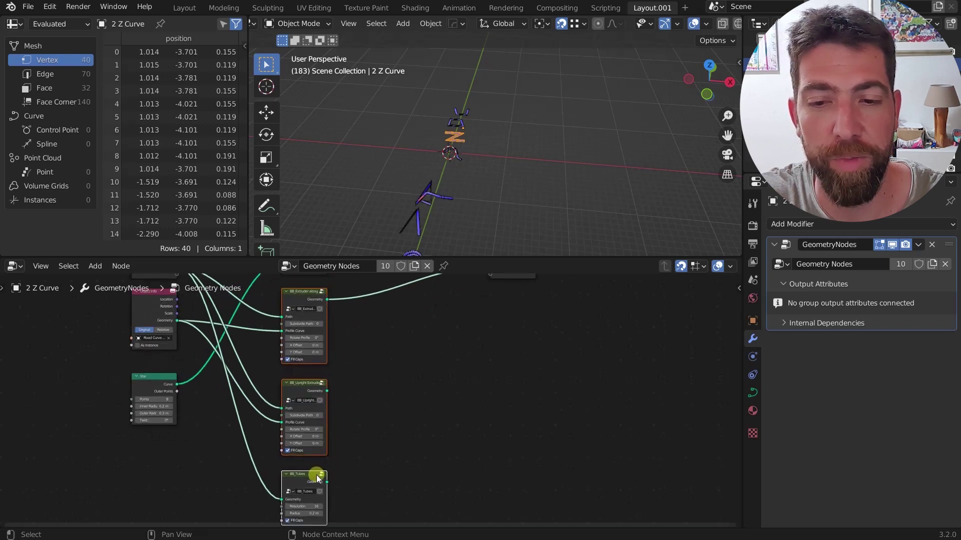
click(318, 474)
scroll(318, 475, down, 2)
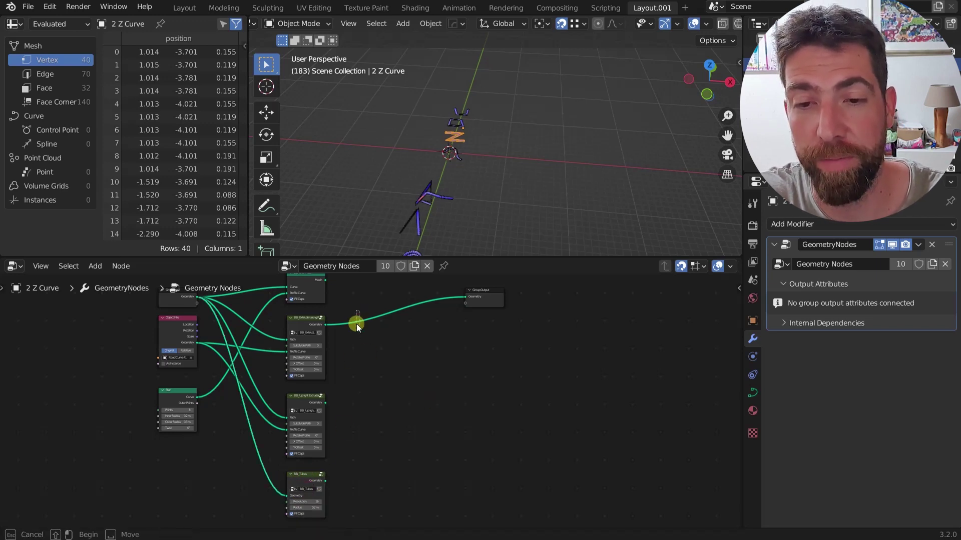
drag(356, 322, 300, 508)
scroll(358, 402, up, 1)
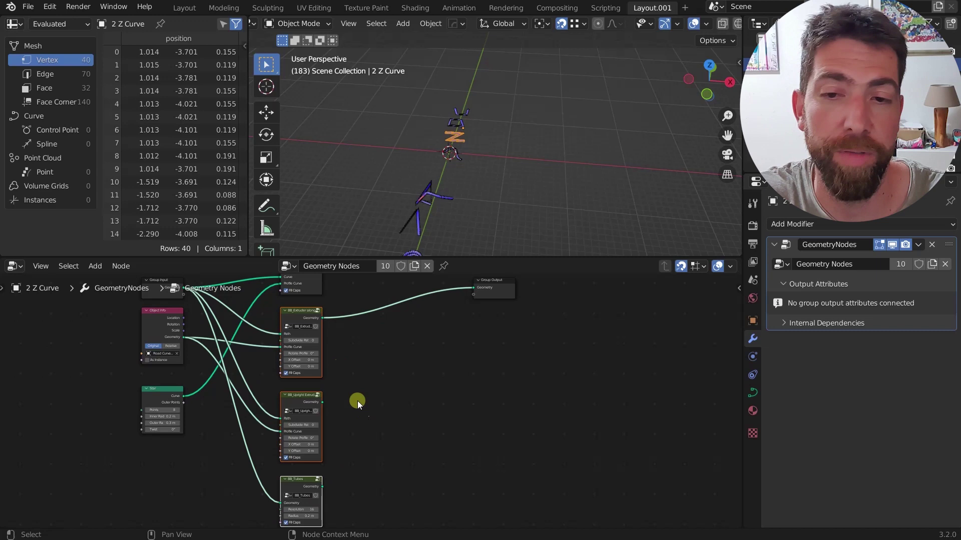
click(304, 318)
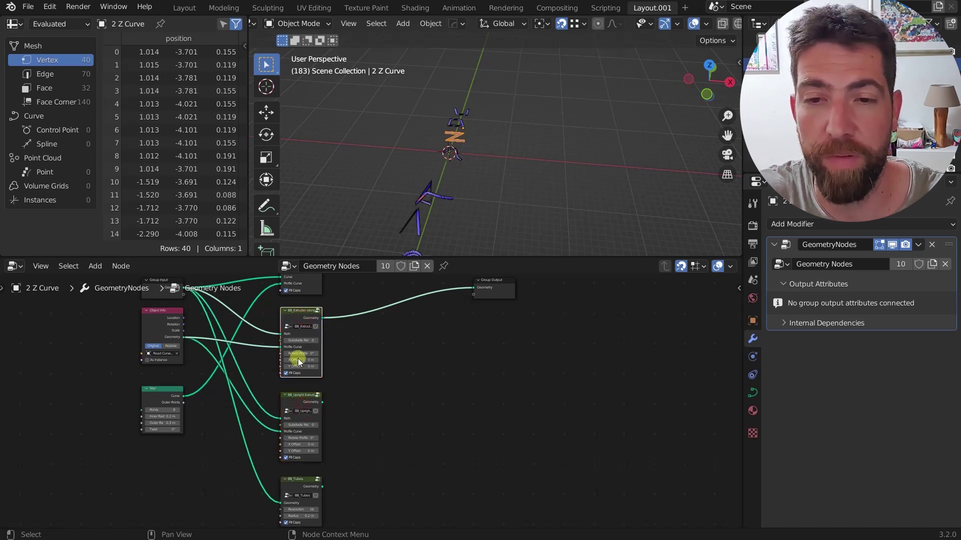
click(445, 314)
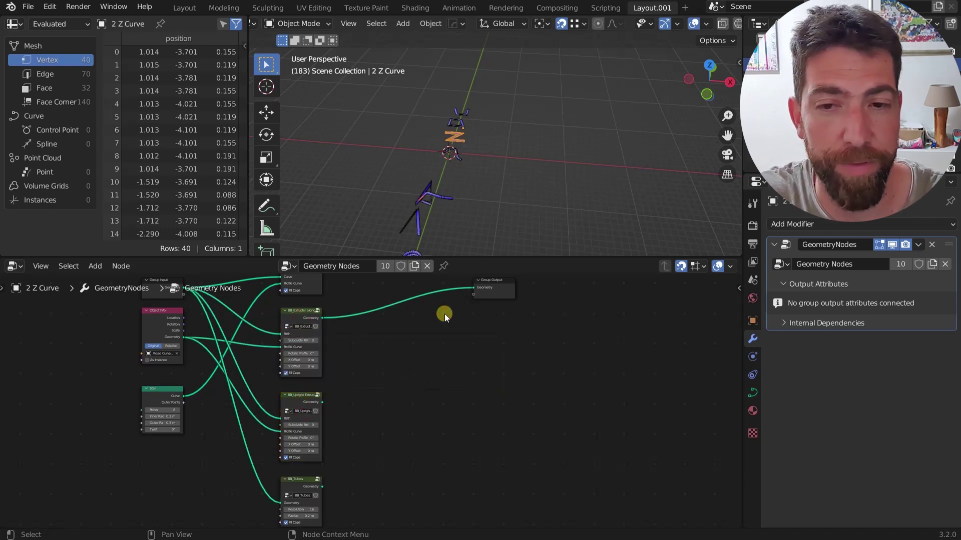
scroll(421, 351, down, 1)
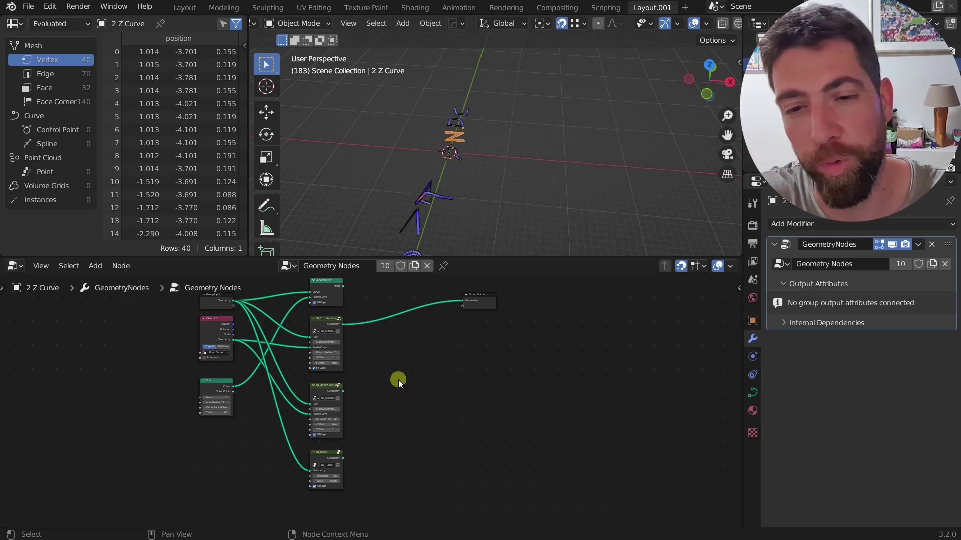
middle_drag(393, 368, 393, 381)
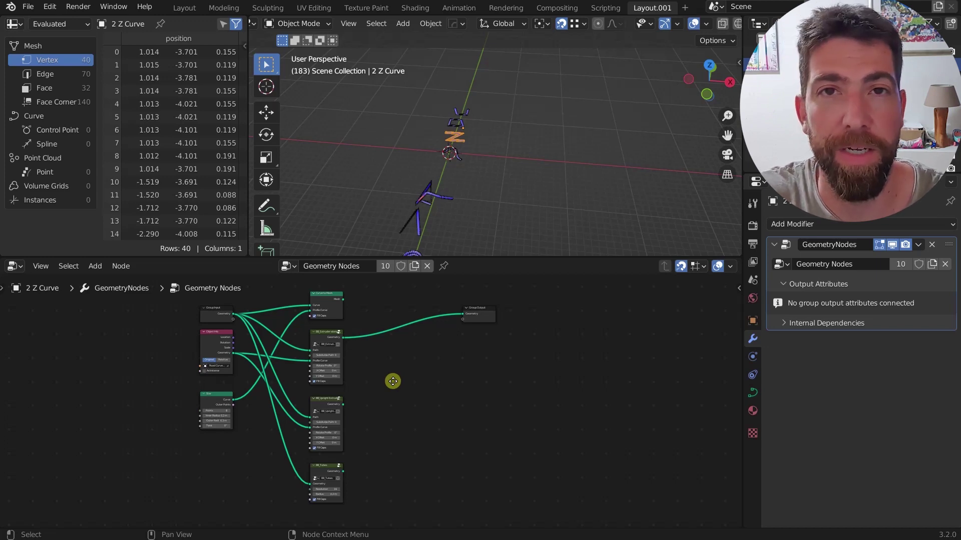
Open the BB_Extruder along node group to show its internal nodes.
scroll(333, 341, up, 1)
click(333, 342)
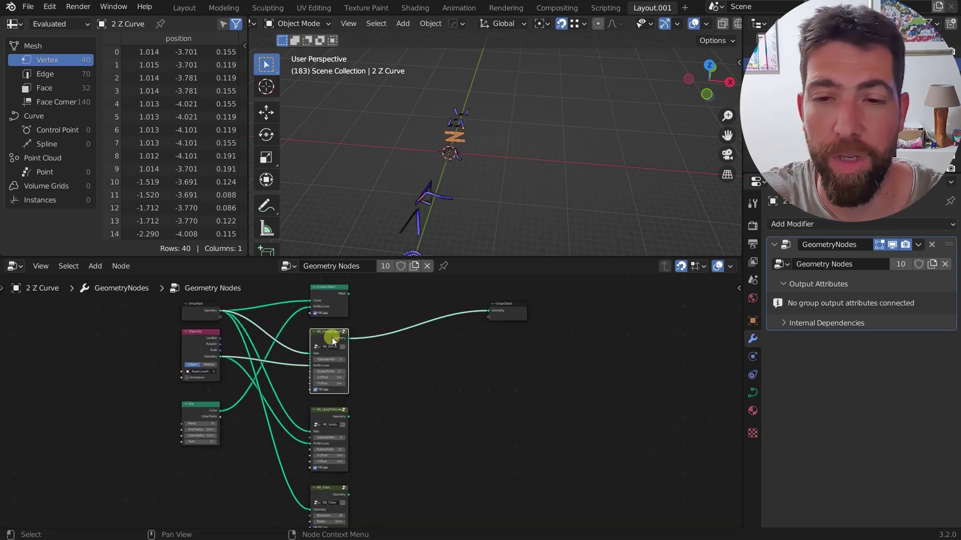
scroll(335, 362, up, 1)
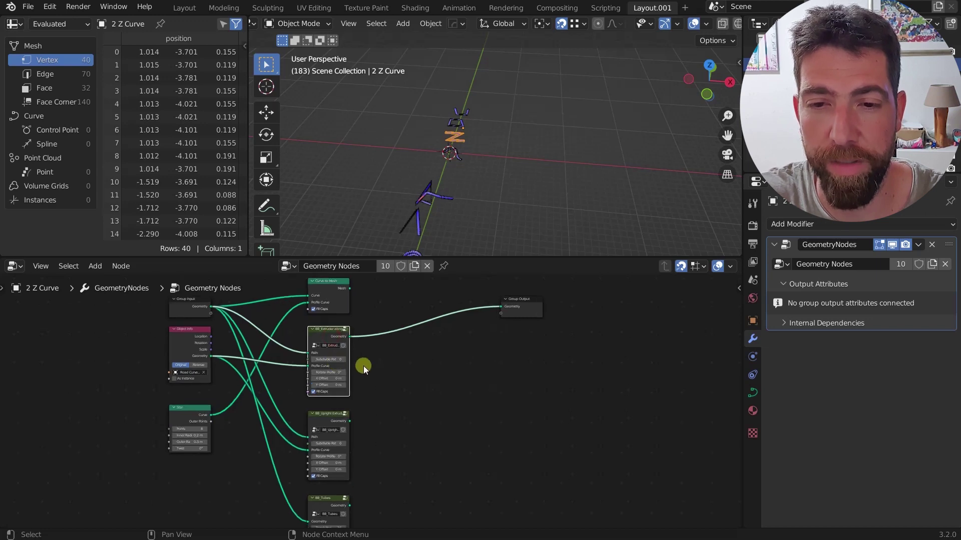
middle_drag(386, 364, 377, 354)
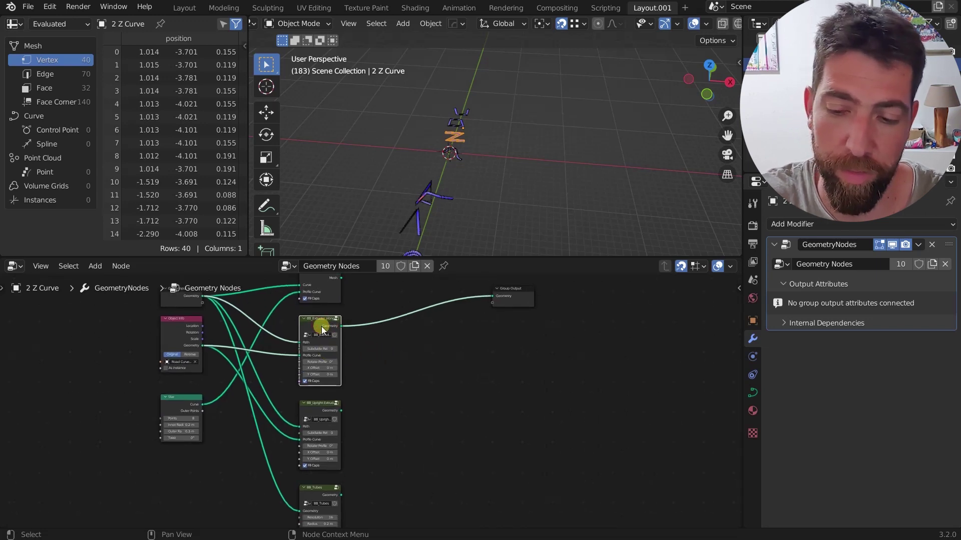
scroll(321, 326, up, 4)
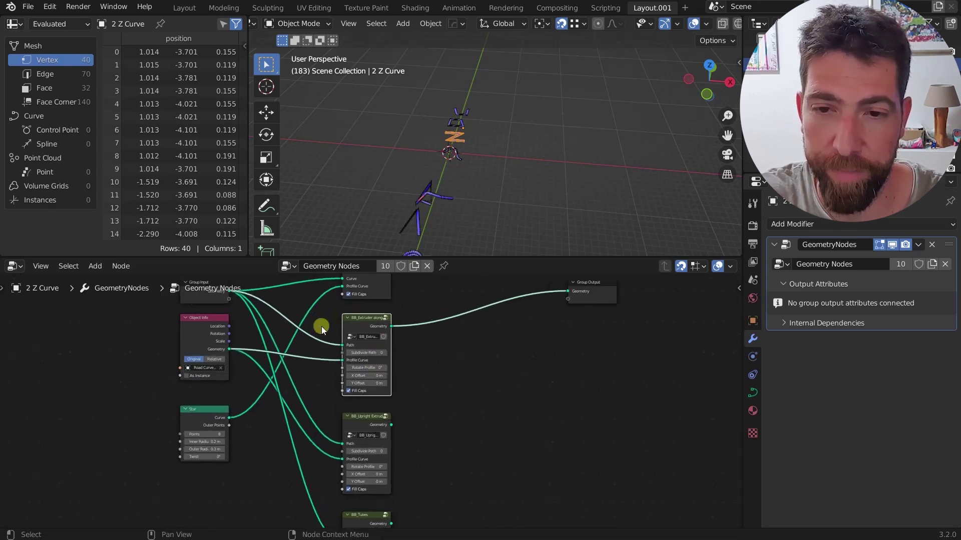
key(Tab)
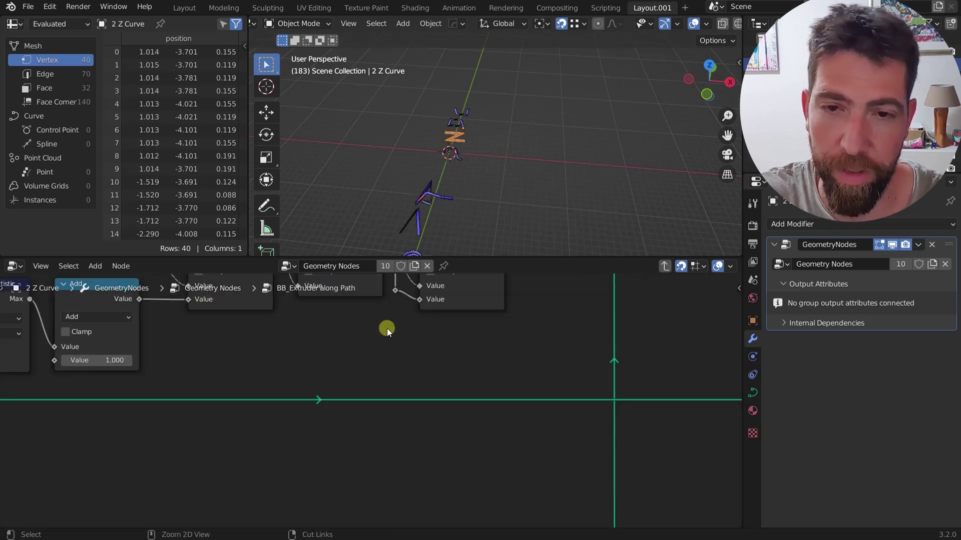
Examine the path-preparation nodes from Group Input to Subdivide Mesh at the start of the BB_Extruder along Path group.
scroll(386, 329, down, 4)
scroll(386, 328, down, 5)
scroll(252, 335, up, 5)
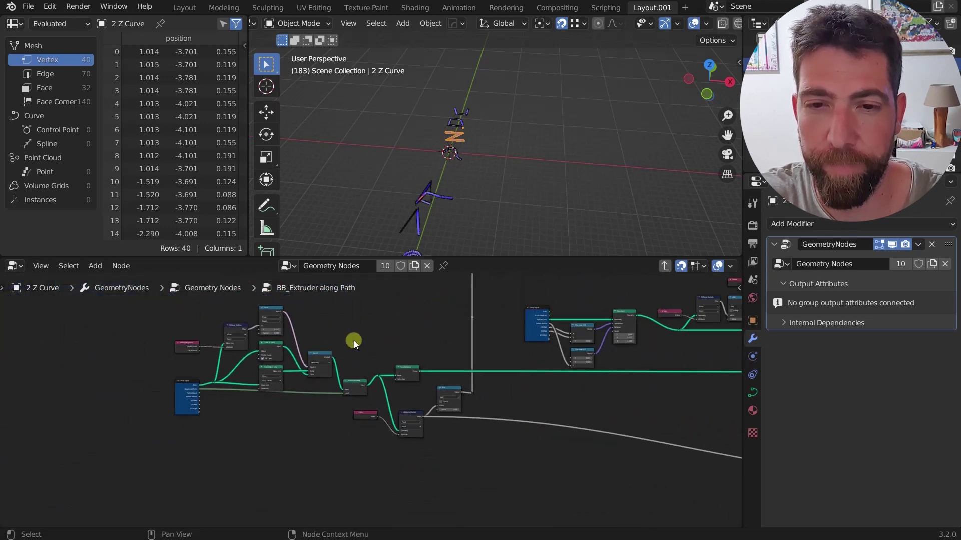
scroll(358, 350, up, 2)
scroll(152, 406, up, 3)
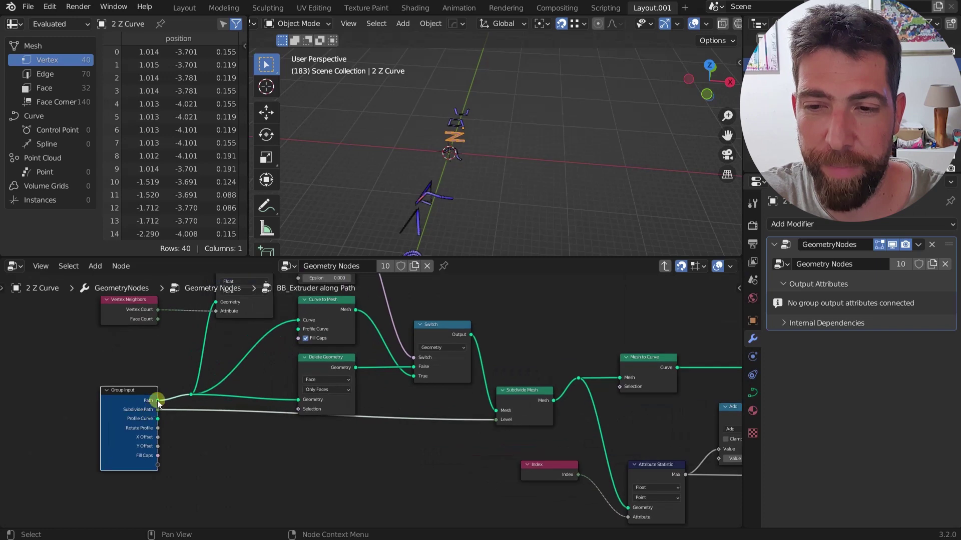
scroll(291, 429, down, 2)
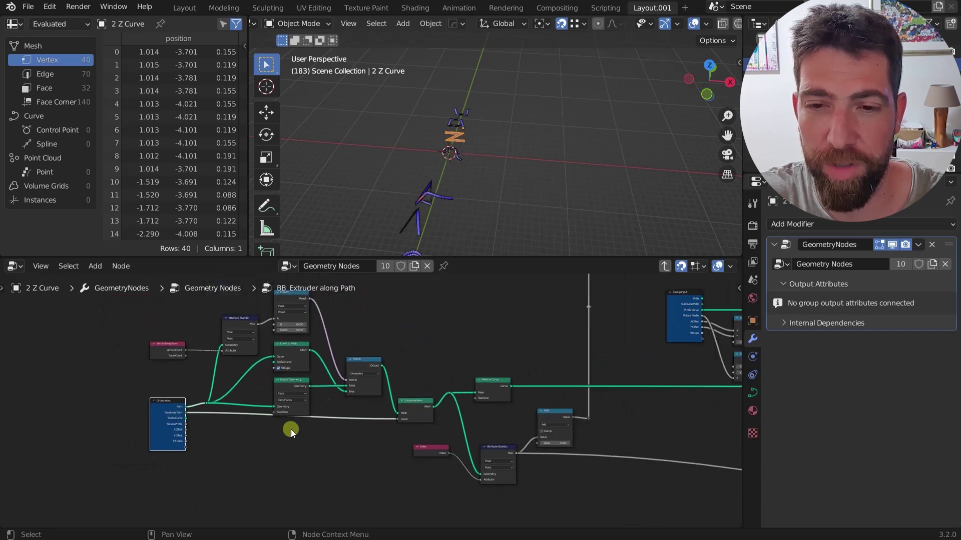
drag(424, 283, 176, 450)
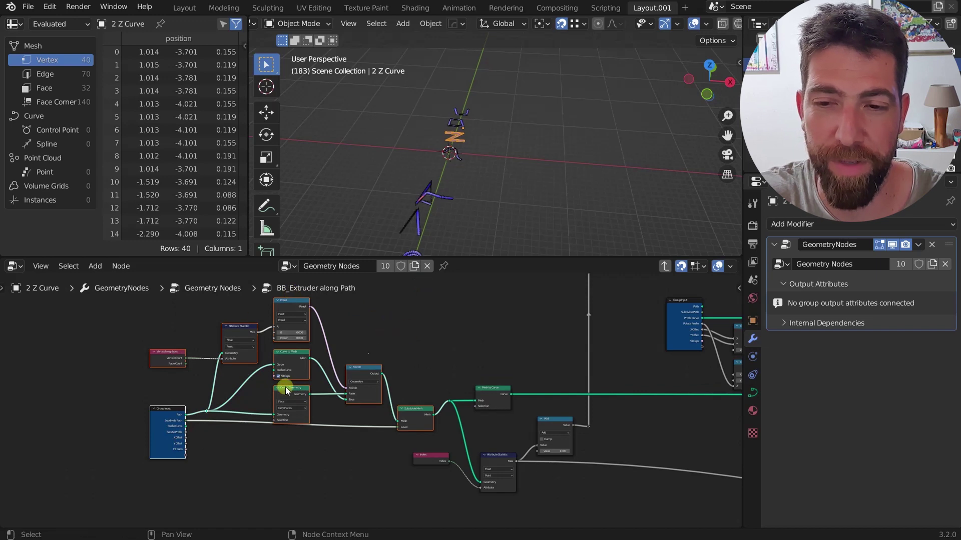
click(160, 416)
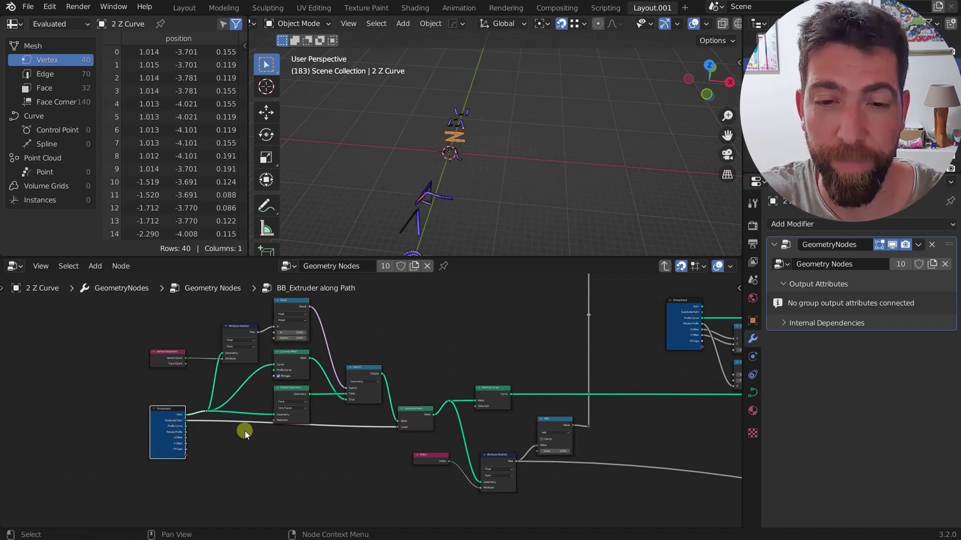
Examine how the Path and Subdivide Path inputs feed the Curve to Mesh, Delete Geometry, Switch and Subdivide Mesh nodes.
scroll(431, 409, up, 2)
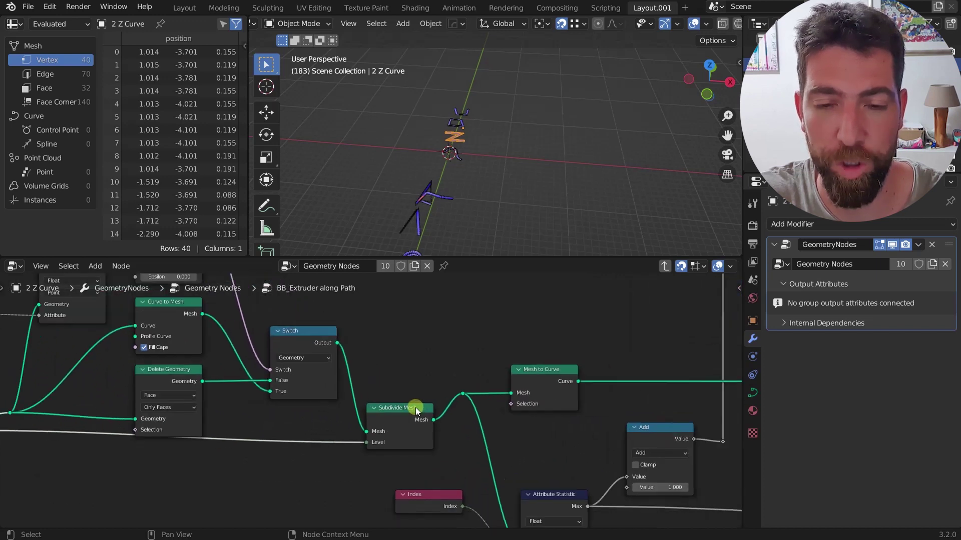
scroll(360, 388, up, 3)
scroll(338, 360, down, 3)
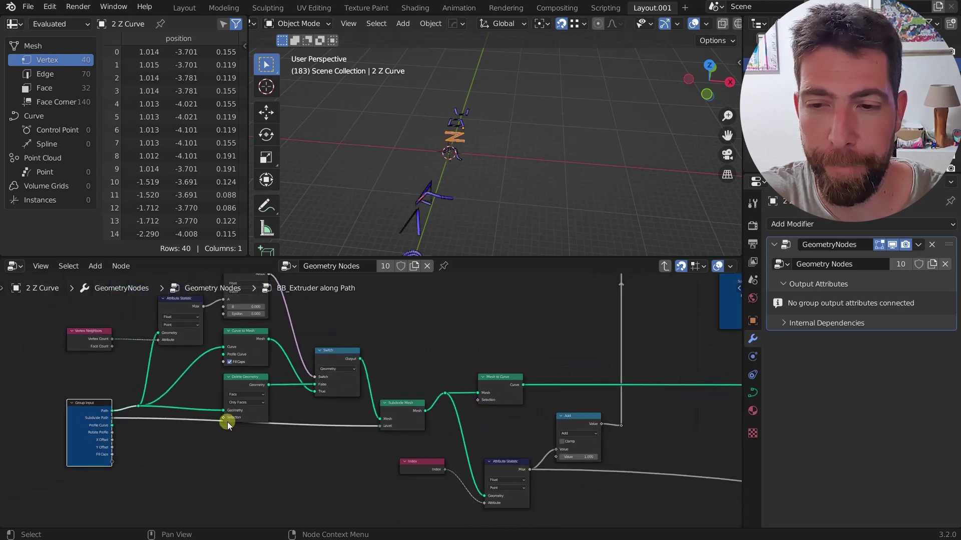
scroll(228, 422, up, 1)
scroll(184, 377, up, 1)
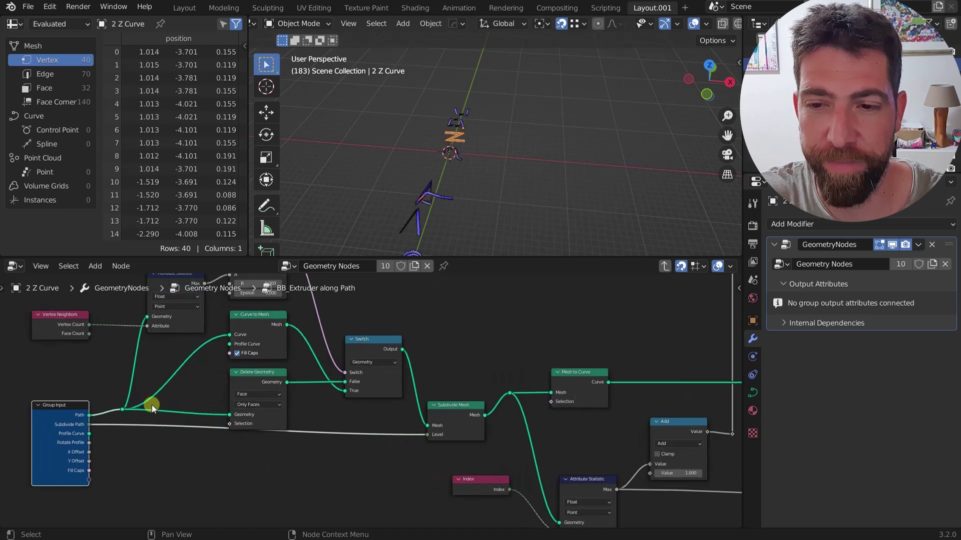
click(263, 321)
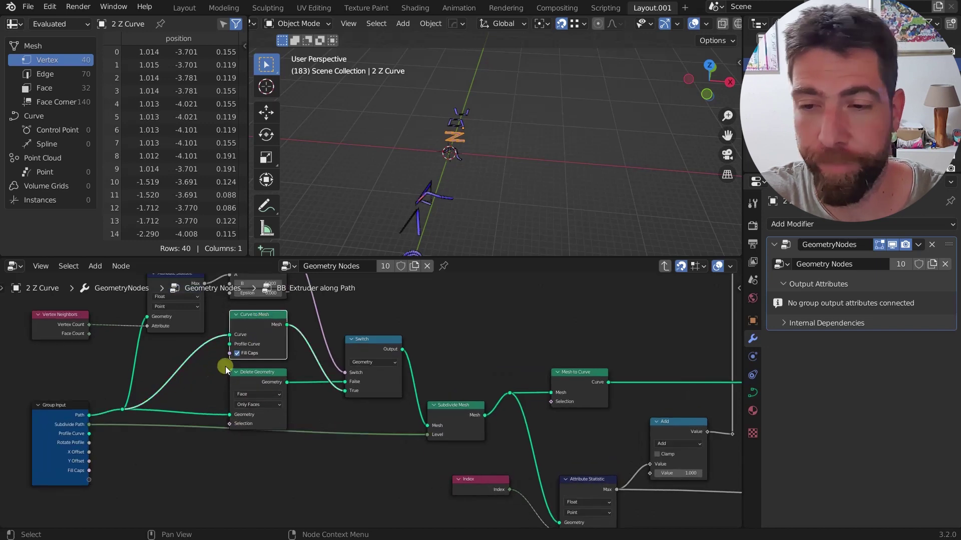
middle_drag(167, 417, 260, 406)
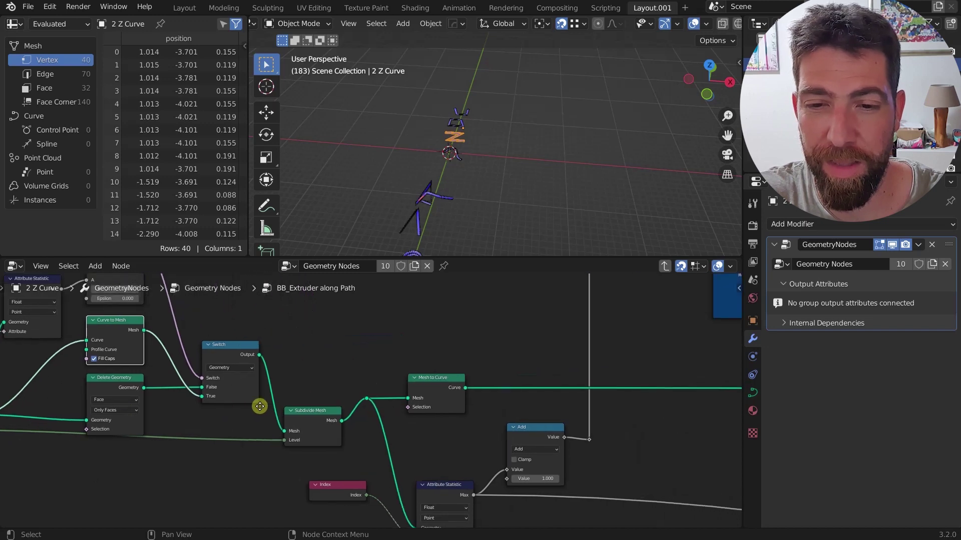
click(319, 410)
middle_drag(319, 411, 504, 354)
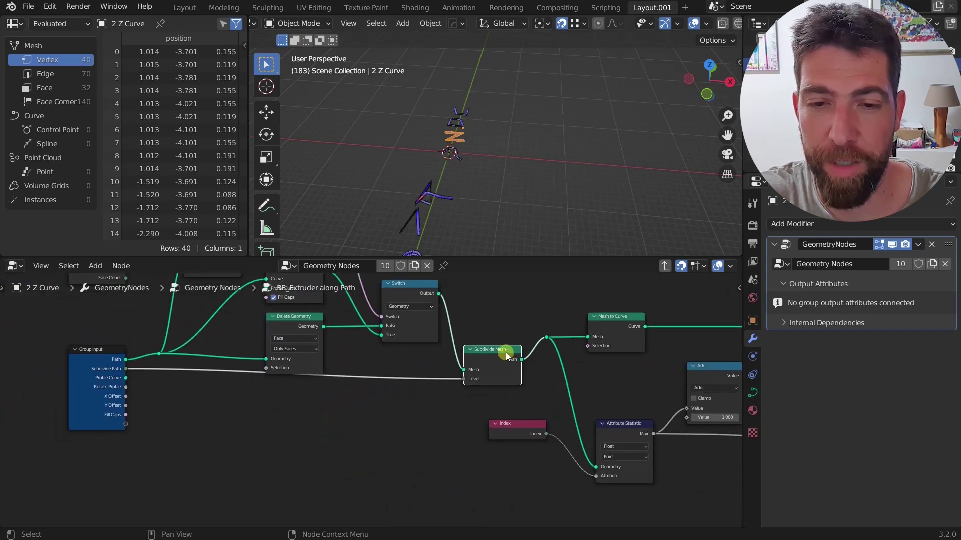
Move the first Group Input node slightly down and to the left, and follow its path link past Subdivide Mesh.
drag(98, 362, 90, 378)
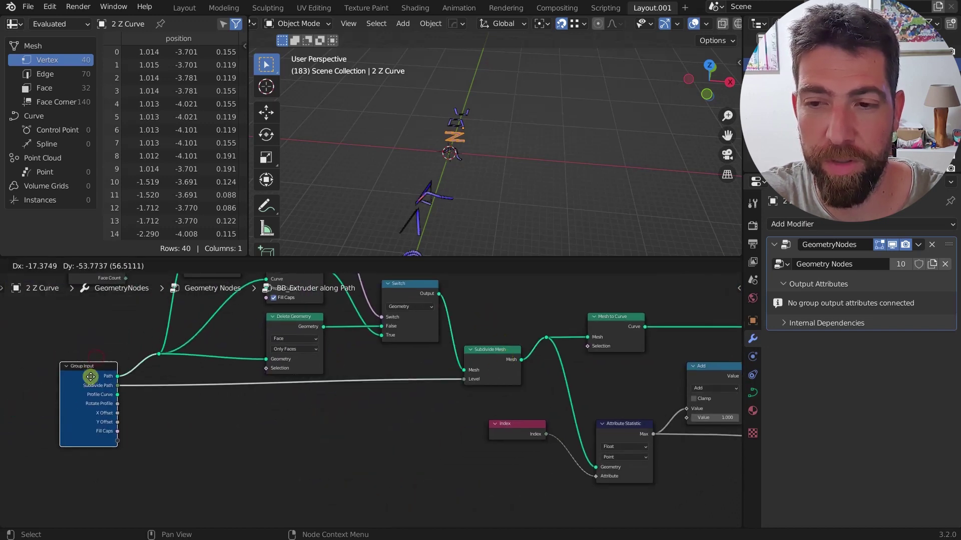
scroll(115, 389, down, 3)
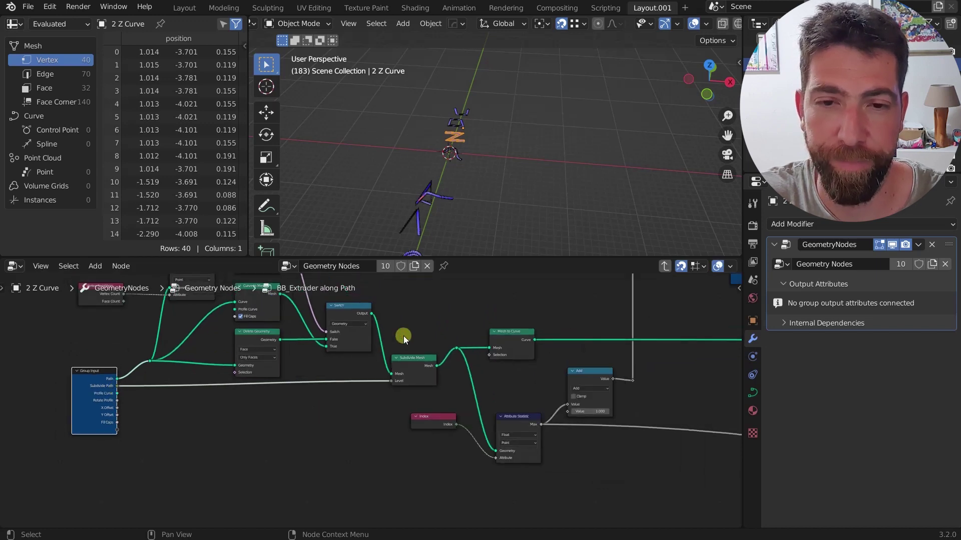
scroll(404, 336, up, 3)
middle_drag(477, 311, 437, 312)
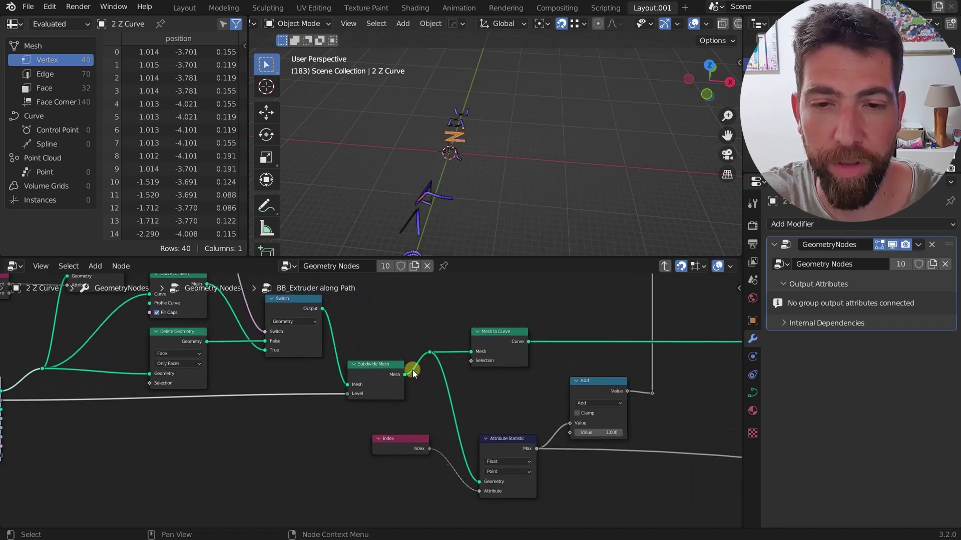
scroll(425, 353, up, 1)
middle_drag(431, 350, 378, 347)
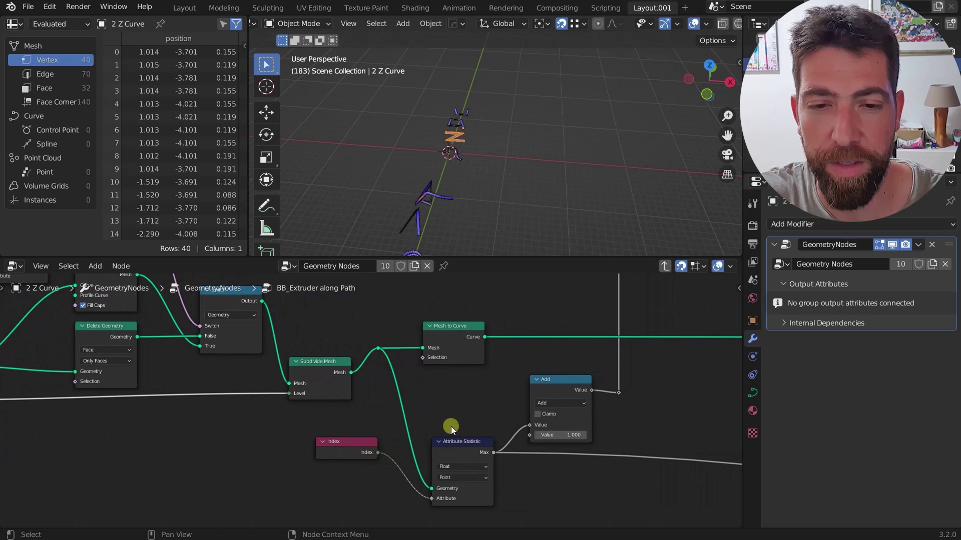
Select the Attribute Statistic and Mesh to Curve nodes and preview the Mesh to Curve output in the viewport.
click(454, 441)
scroll(439, 359, down, 3)
click(452, 335)
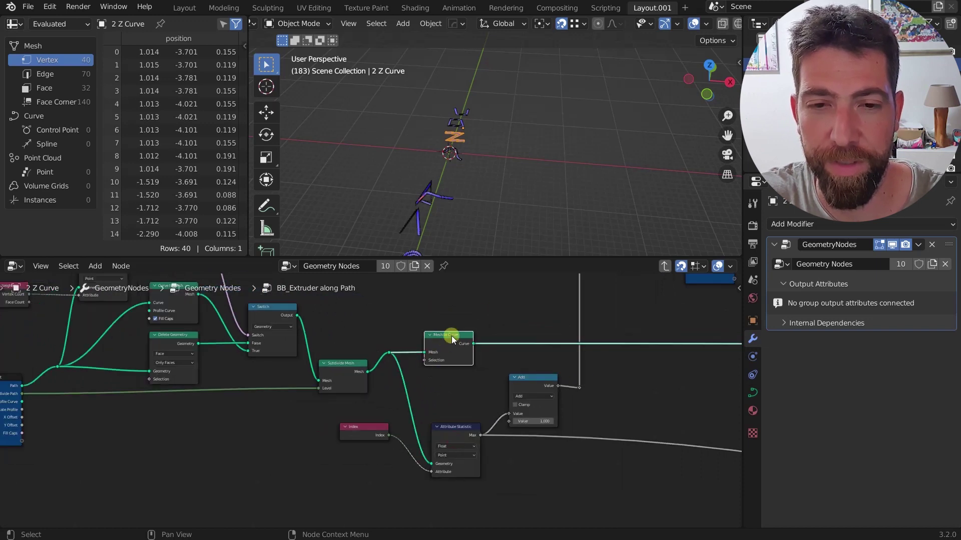
scroll(451, 335, up, 2)
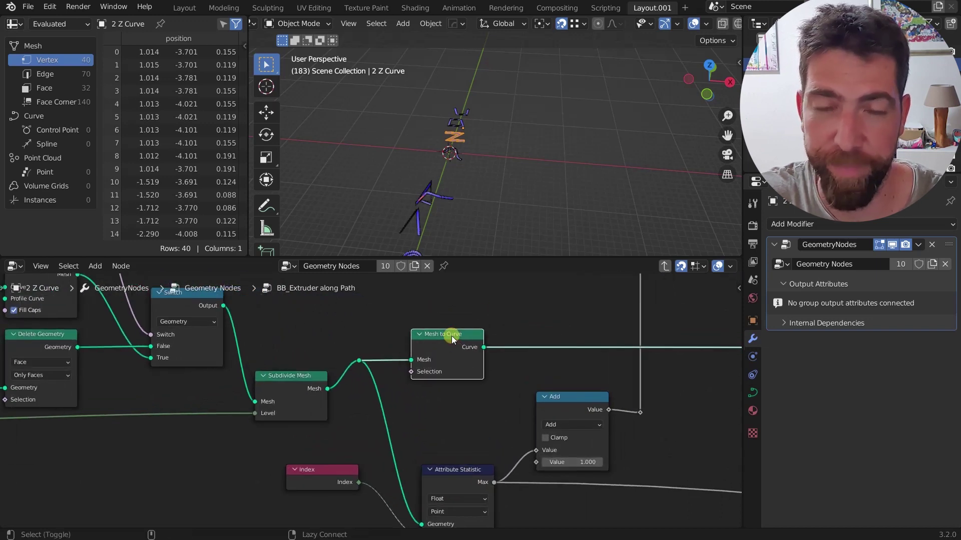
ctrl+shift+click(451, 336)
middle_drag(461, 335, 425, 333)
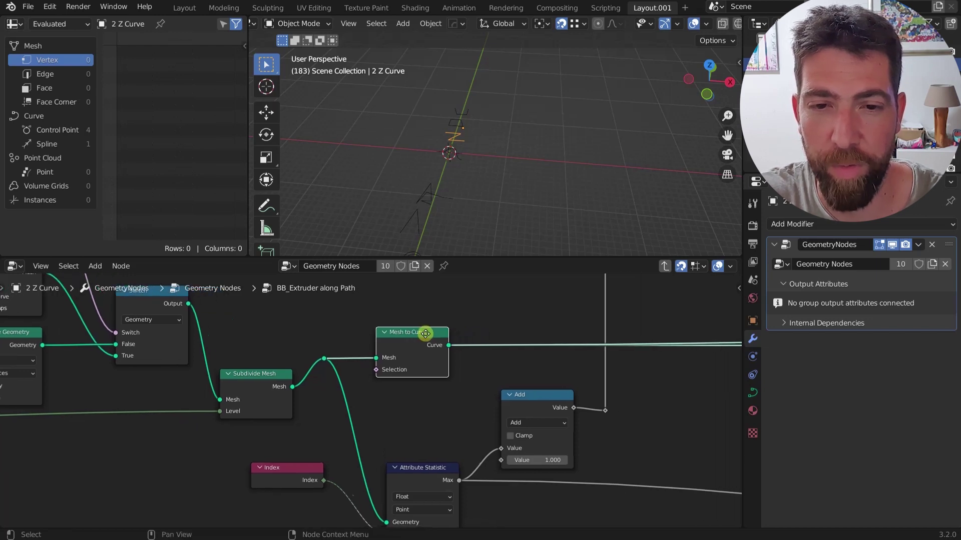
mouse_move(457, 189)
middle_down()
mouse_move(464, 104)
mouse_move(513, 83)
mouse_move(446, 188)
middle_up()
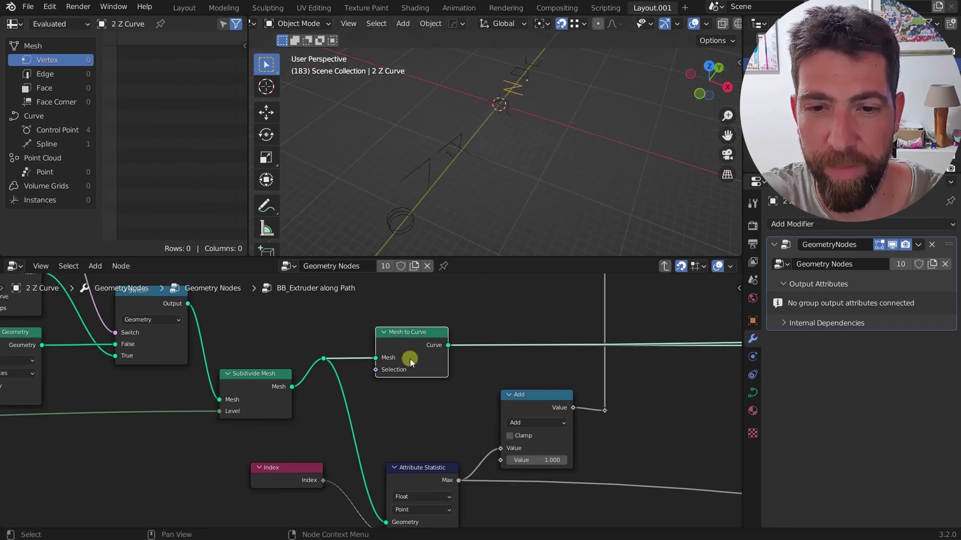
Examine how the Index, Attribute Statistic and Add nodes derive the point count from the subdivided path.
middle_drag(410, 359, 420, 311)
middle_drag(349, 345, 322, 376)
click(292, 334)
click(416, 420)
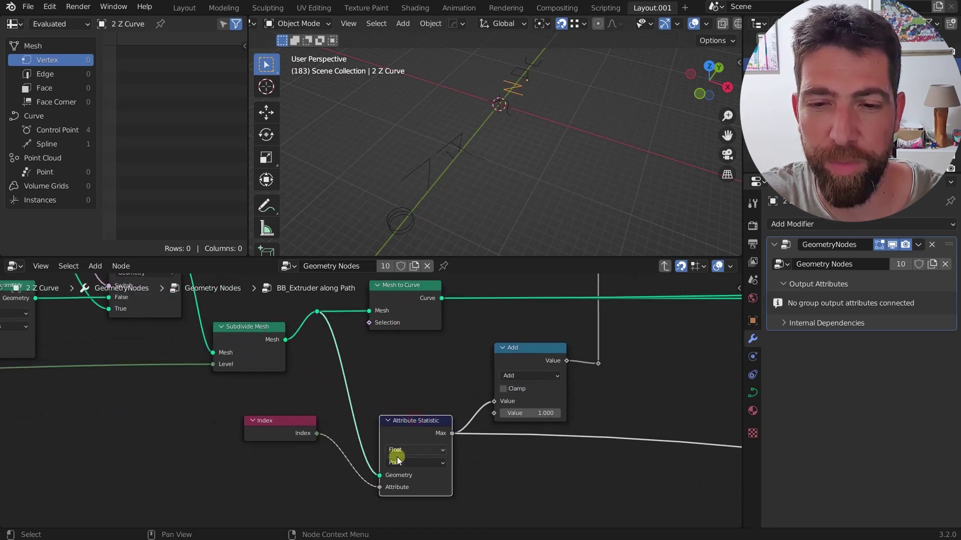
click(288, 424)
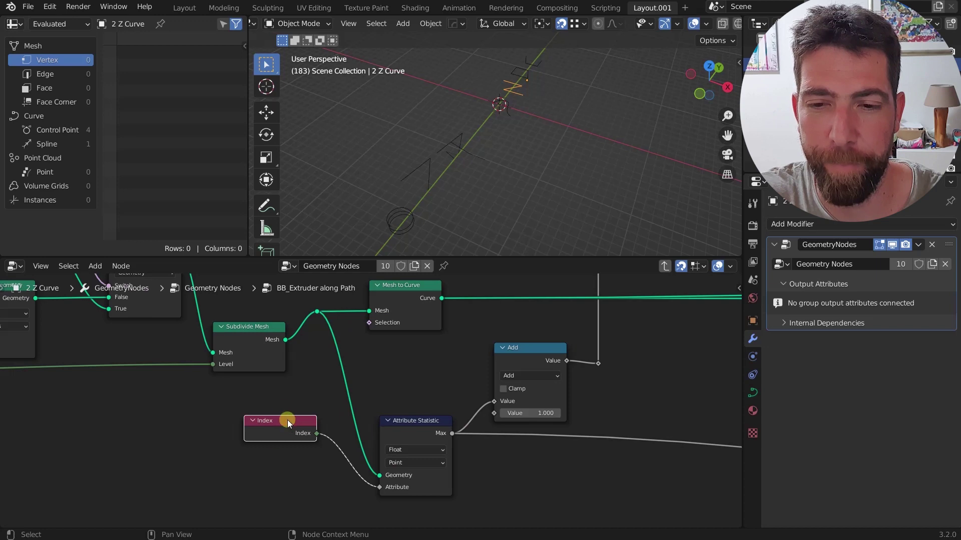
middle_drag(440, 409, 409, 405)
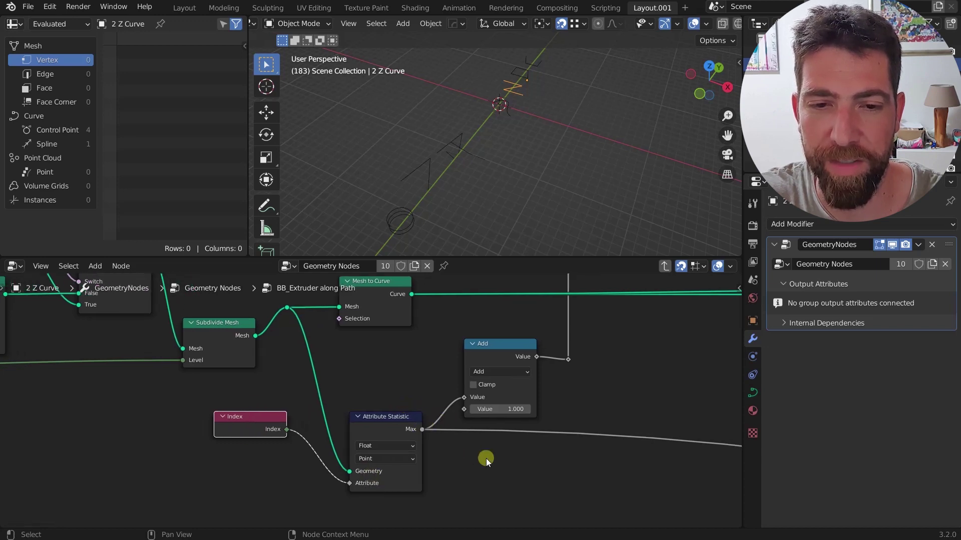
middle_drag(486, 459, 437, 453)
click(456, 394)
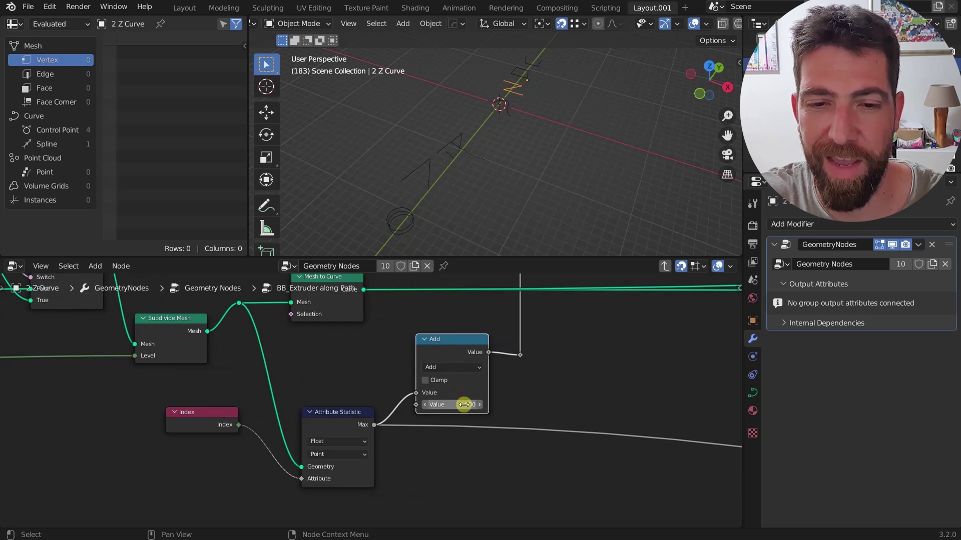
List the 2 Z Curve's control points in the spreadsheet and follow the Add node's output through the node tree.
click(49, 129)
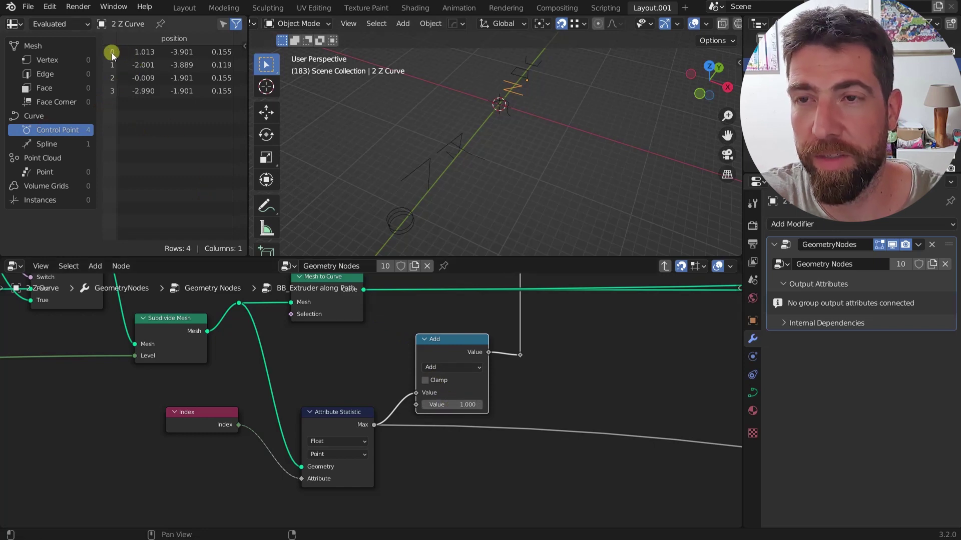
scroll(518, 86, up, 5)
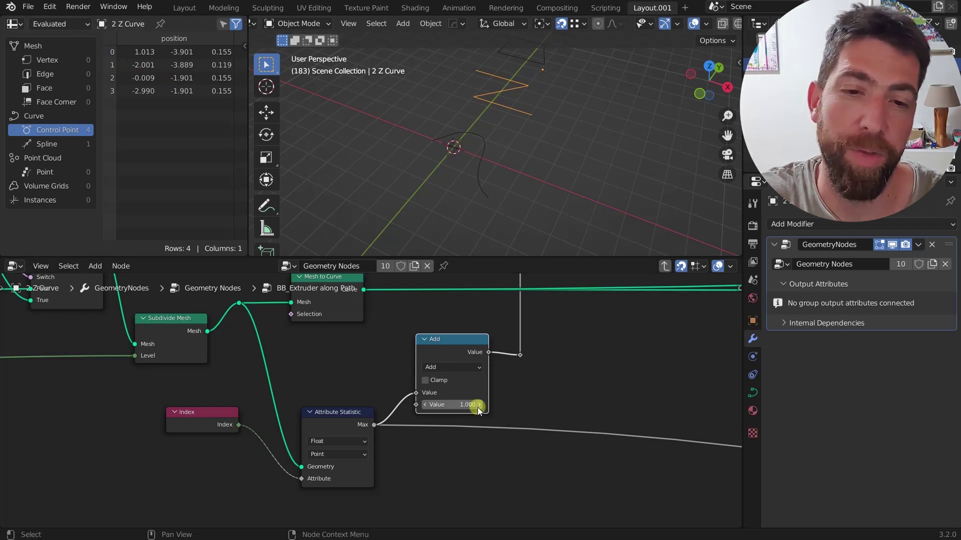
scroll(509, 375, down, 1)
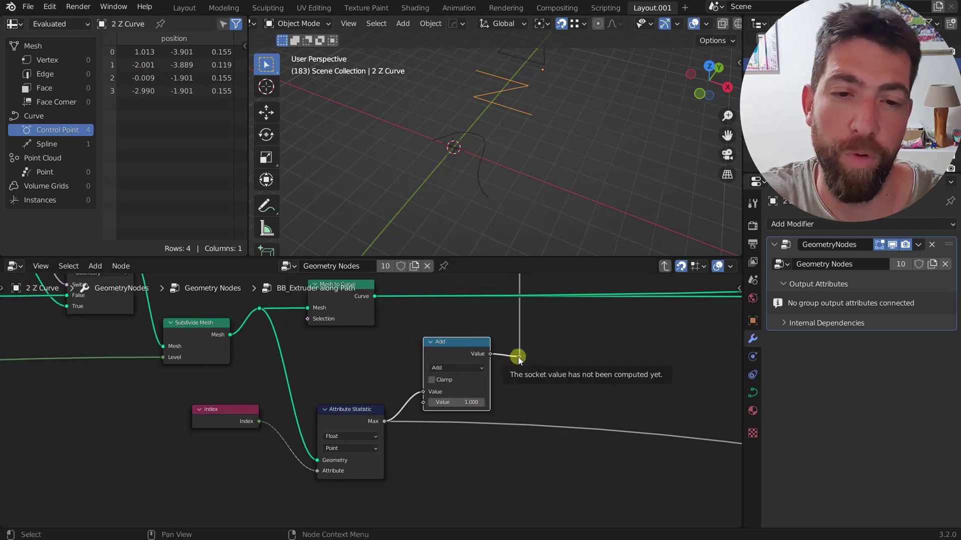
scroll(448, 368, down, 4)
middle_drag(448, 368, 467, 457)
scroll(446, 439, down, 5)
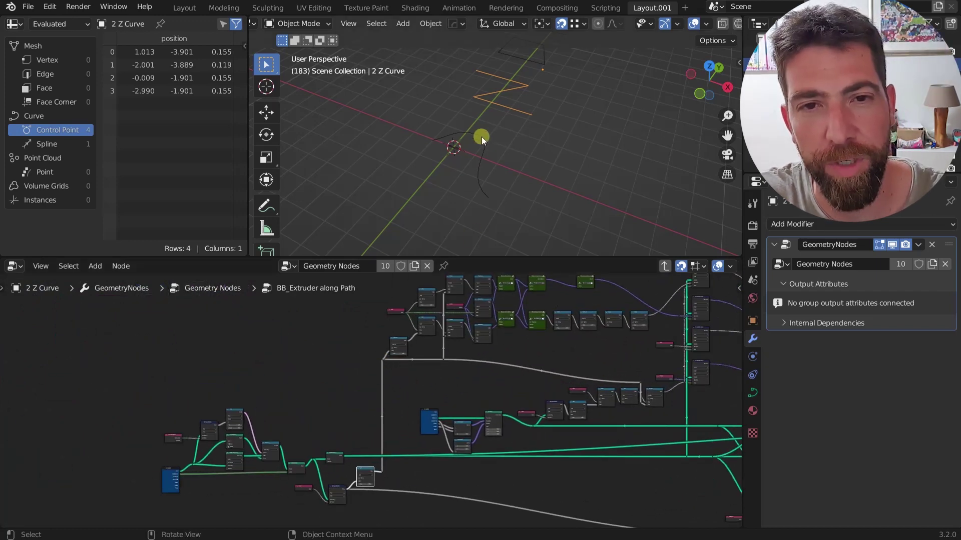
Select the 8 messed up 2 object to inspect its control points in the spreadsheet.
middle_drag(521, 61, 478, 116)
click(469, 106)
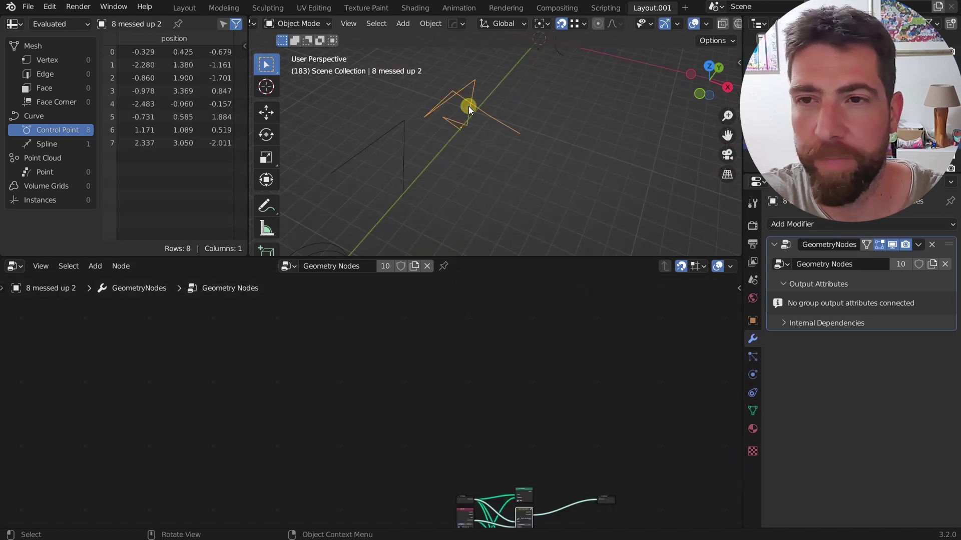
click(359, 364)
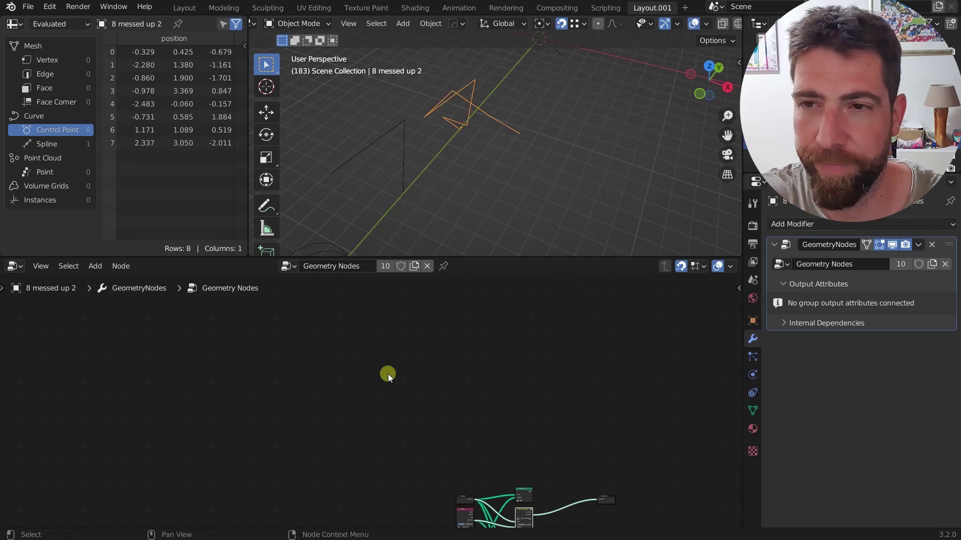
middle_drag(477, 131, 496, 159)
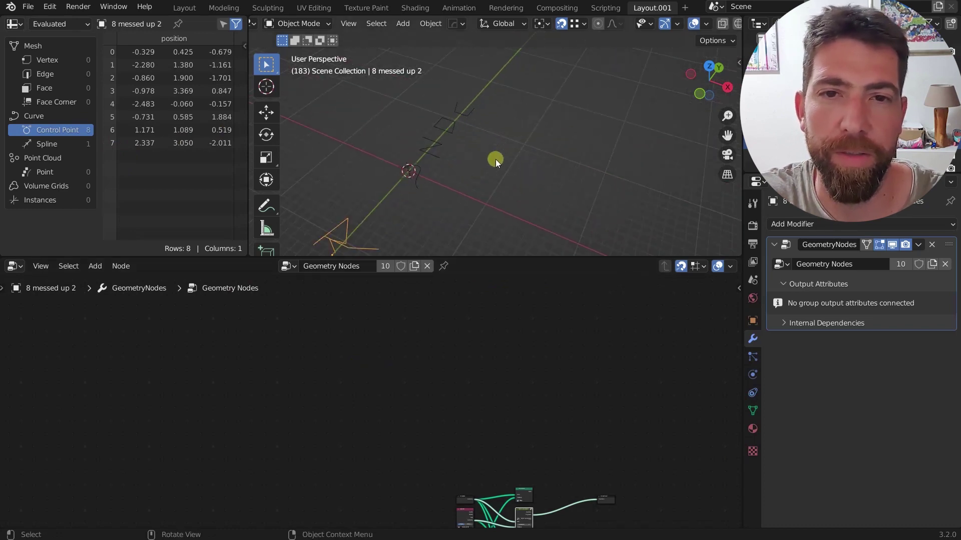
Select the 2 Z Curve again and reopen its BB_Extruder along Path node group.
click(439, 148)
key(Tab)
scroll(342, 378, up, 4)
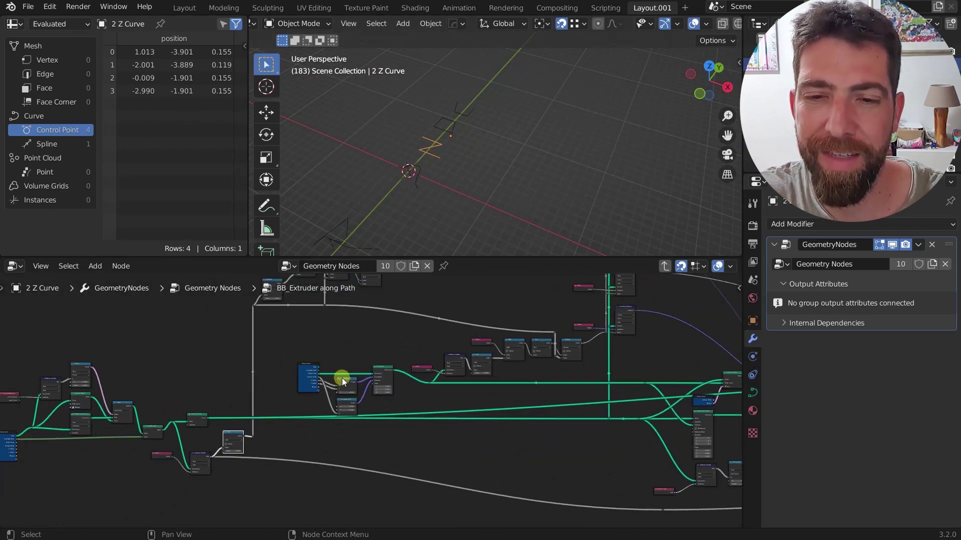
Examine how Profile Curve, Rotate Profile, X Offset and Y Offset reach the Transform node through the two Combine XYZ nodes.
scroll(288, 361, up, 4)
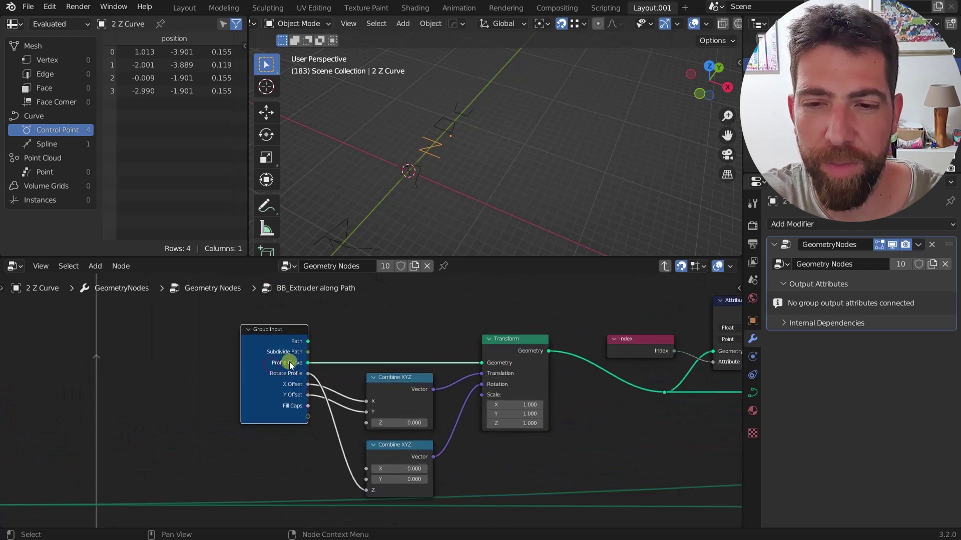
scroll(296, 365, down, 3)
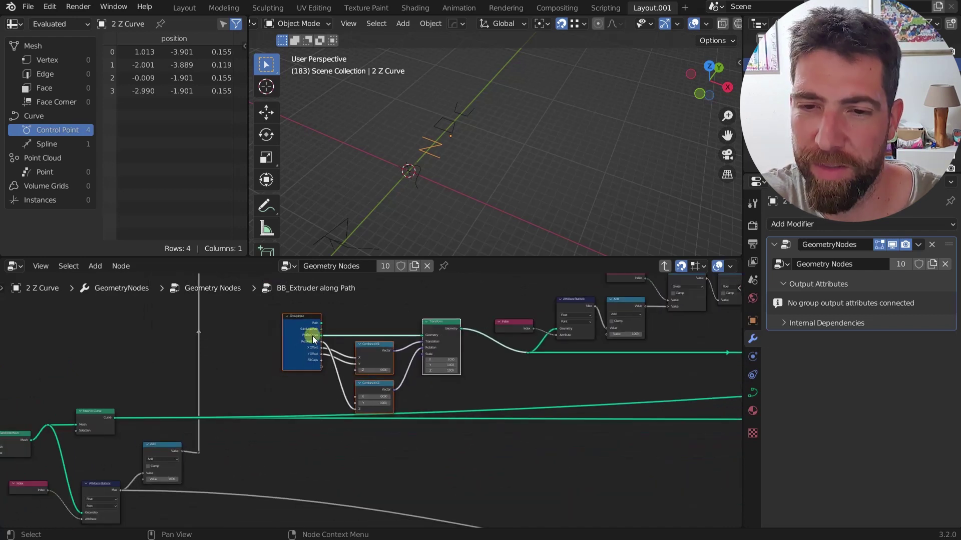
scroll(312, 335, up, 2)
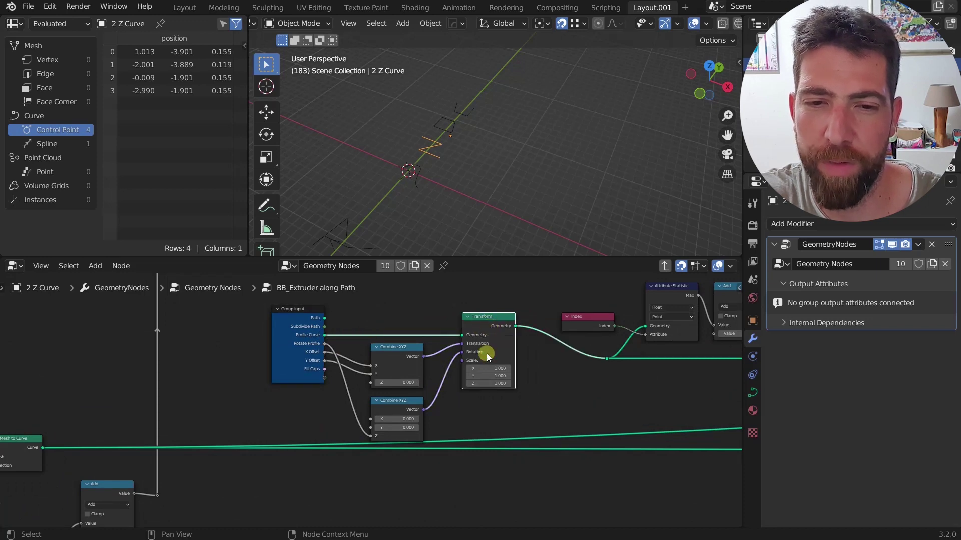
middle_drag(487, 342, 463, 338)
scroll(464, 338, up, 2)
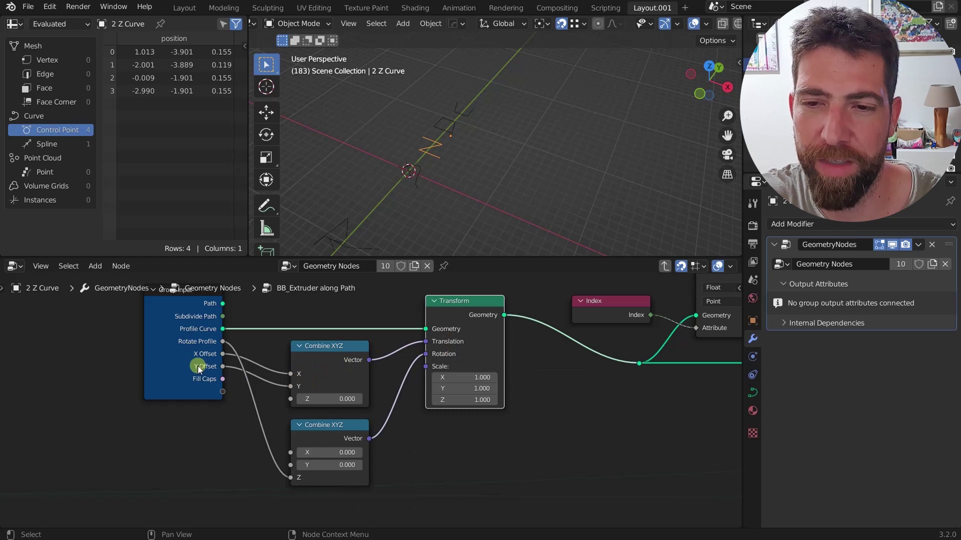
mouse_move(206, 380)
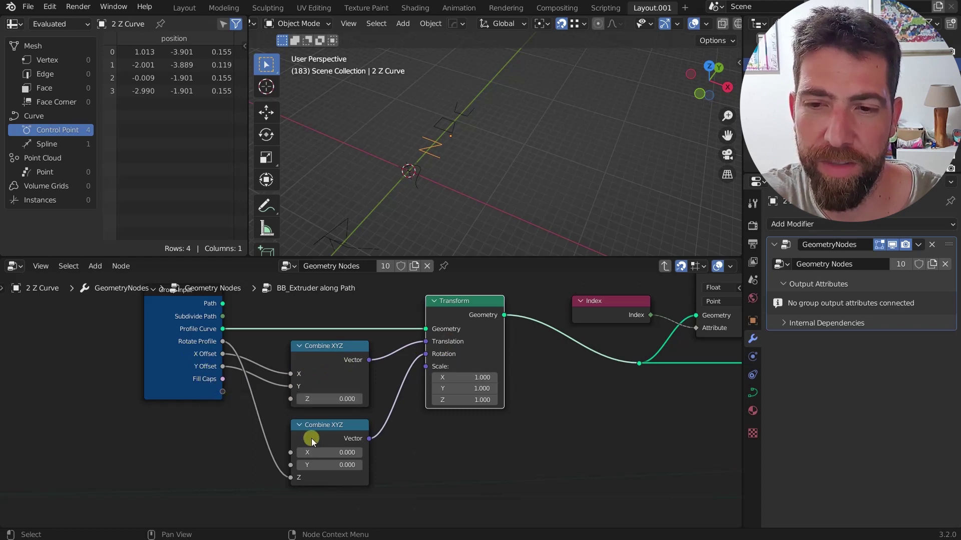
click(335, 429)
drag(221, 344, 272, 469)
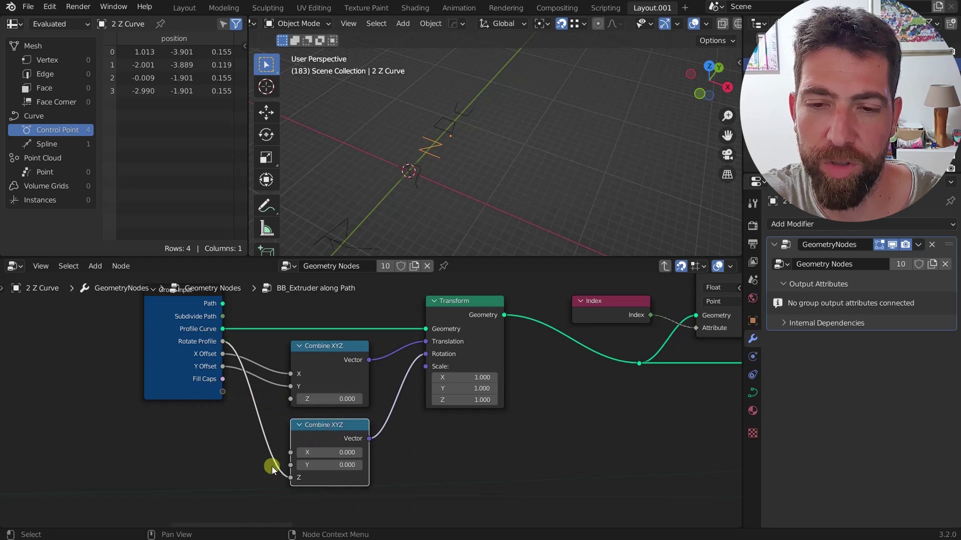
Preview the output of the Transform node that receives the profile curve.
scroll(446, 361, down, 1)
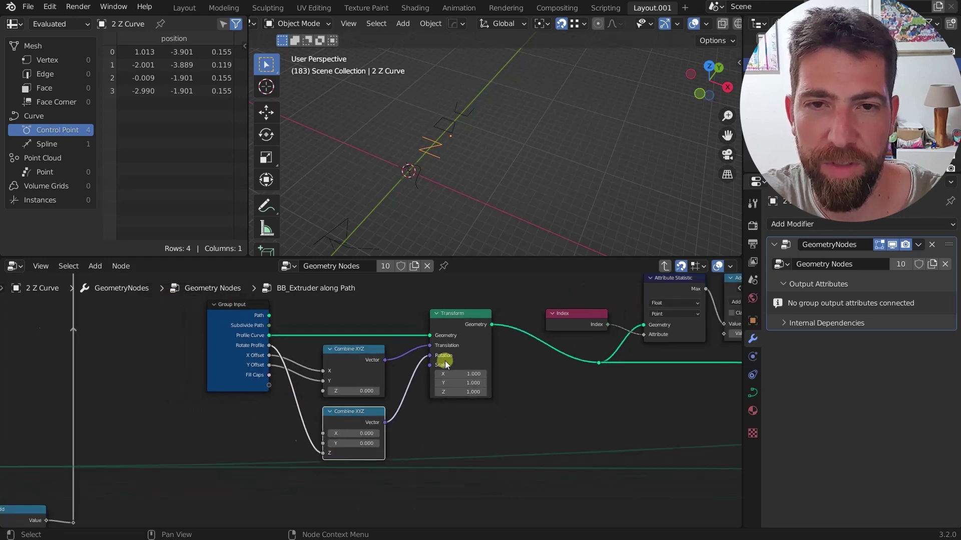
ctrl+shift+click(455, 315)
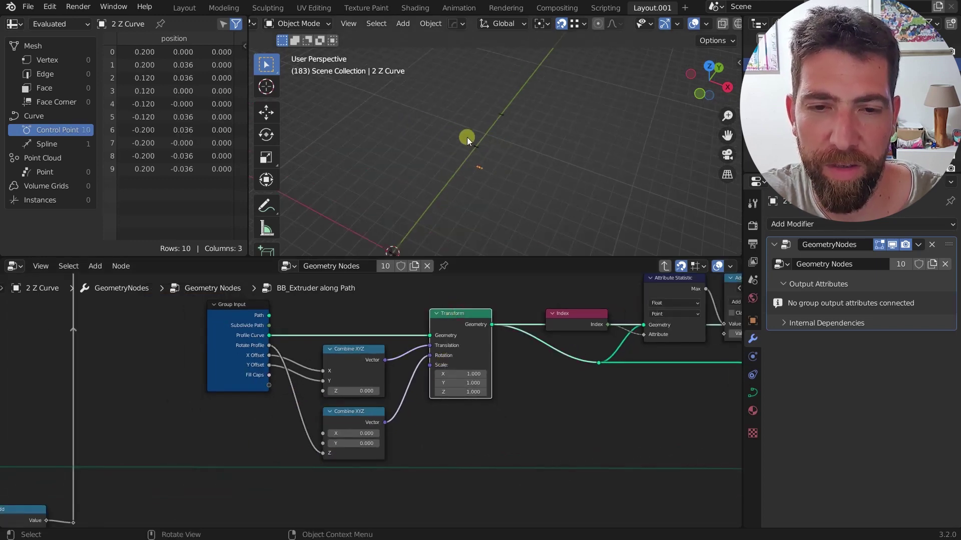
scroll(465, 319, up, 1)
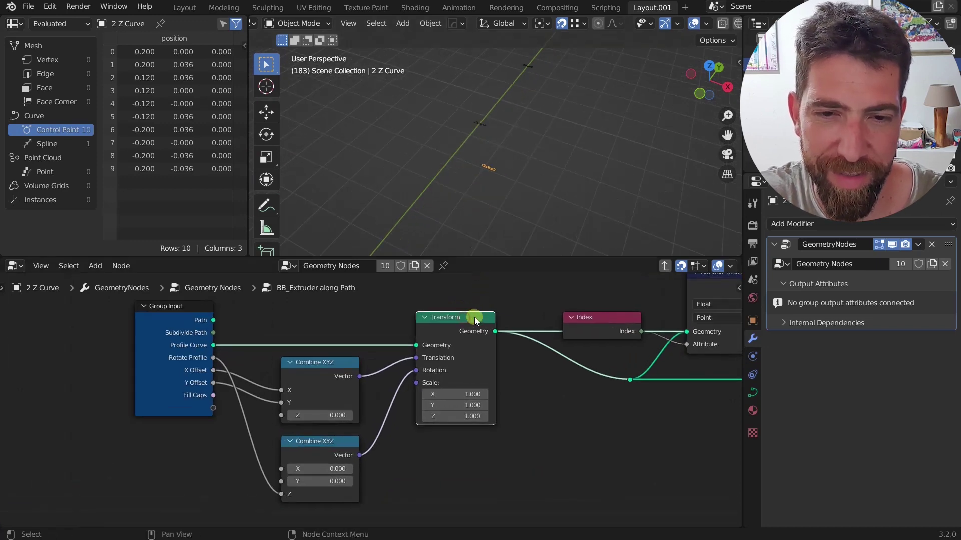
scroll(461, 352, down, 2)
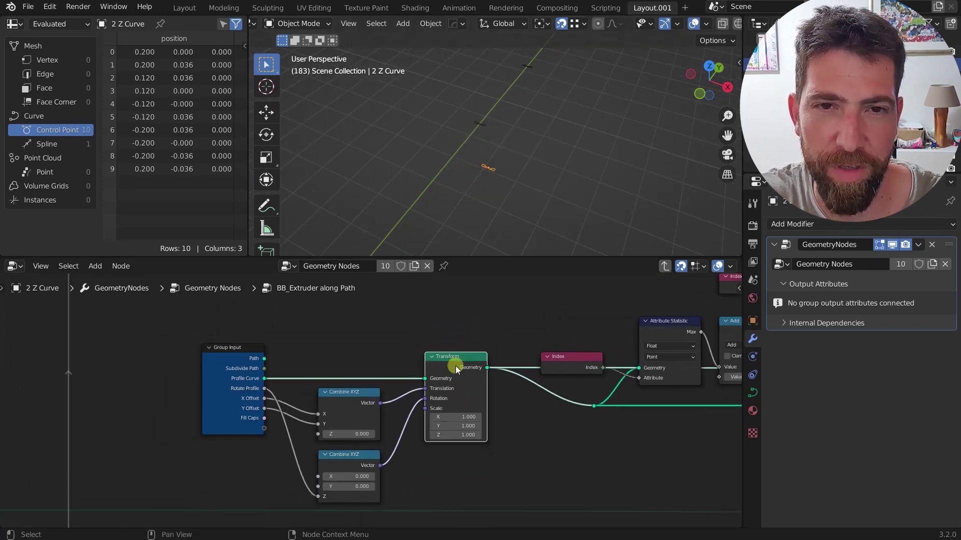
Examine the transformed profile curve in the viewport and select the Combine XYZ node that drives its rotation.
middle_drag(494, 152, 516, 103)
scroll(539, 146, down, 9)
scroll(532, 131, up, 3)
scroll(527, 136, down, 3)
scroll(448, 228, up, 10)
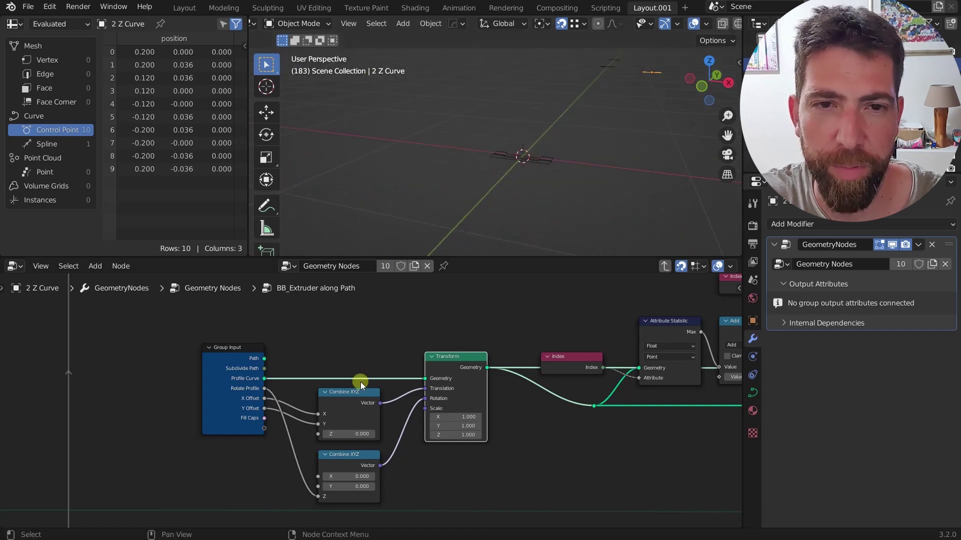
middle_drag(506, 184, 488, 250)
scroll(364, 379, down, 2)
scroll(360, 403, up, 3)
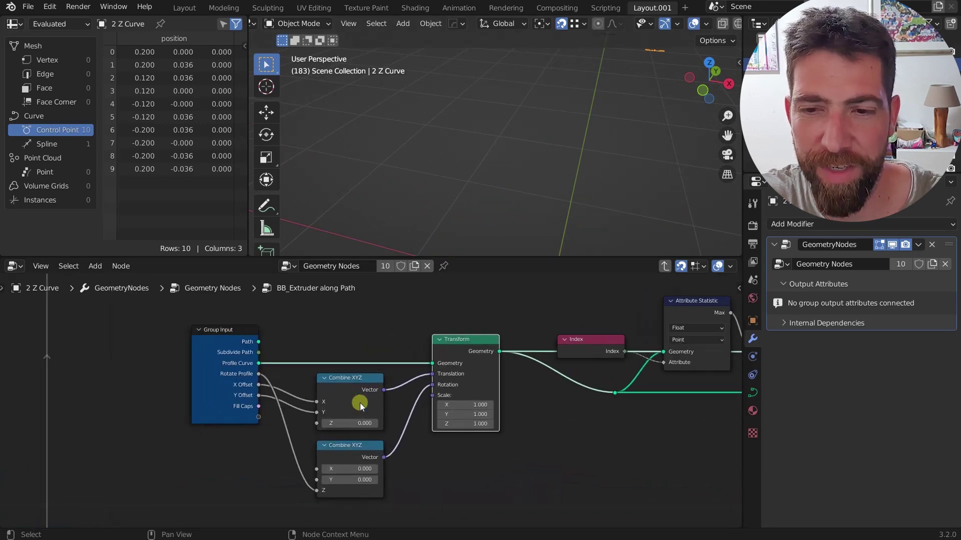
click(347, 459)
scroll(506, 248, down, 3)
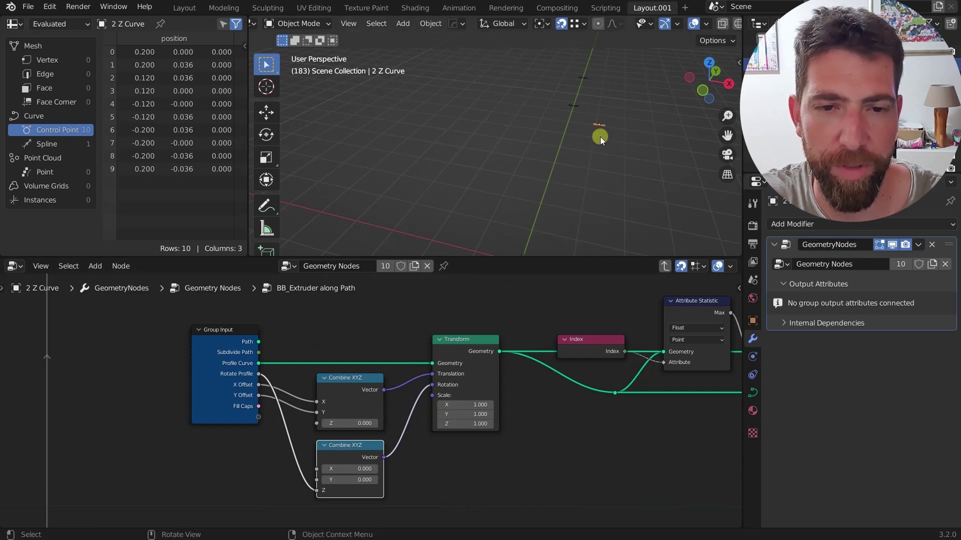
Look over the node network following the Transform node, including the attribute and vector calculation branches.
scroll(600, 137, up, 2)
middle_drag(526, 332, 308, 340)
scroll(308, 340, down, 2)
scroll(400, 414, down, 2)
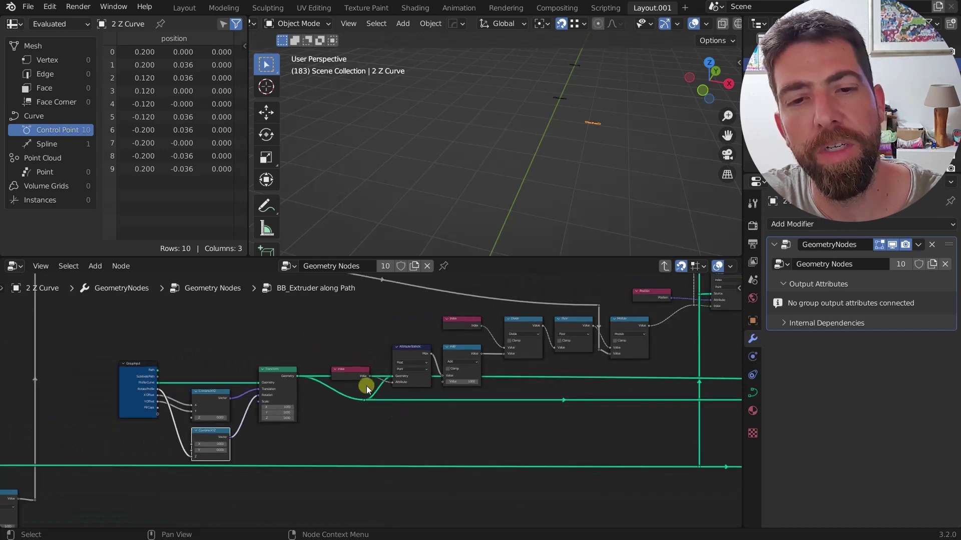
scroll(477, 367, down, 4)
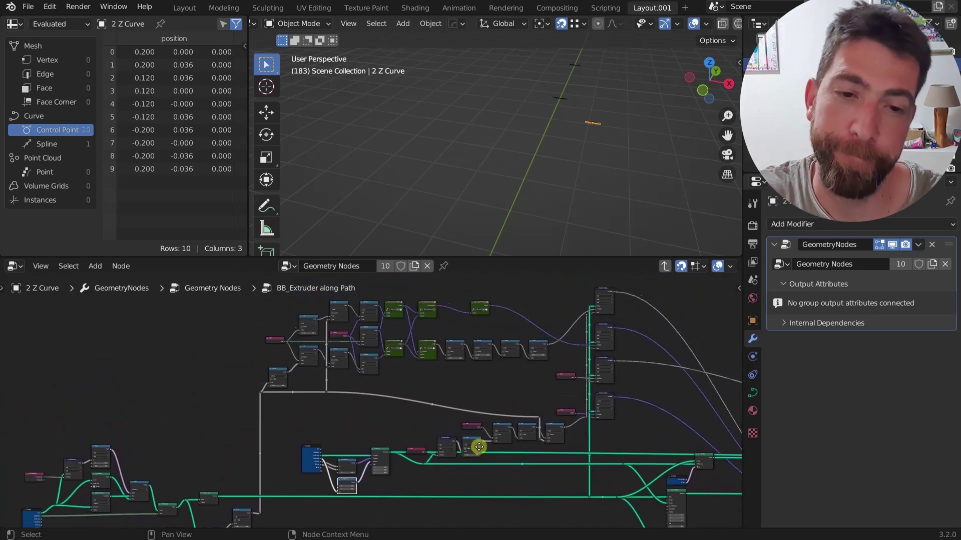
middle_drag(476, 371, 479, 447)
scroll(479, 447, down, 1)
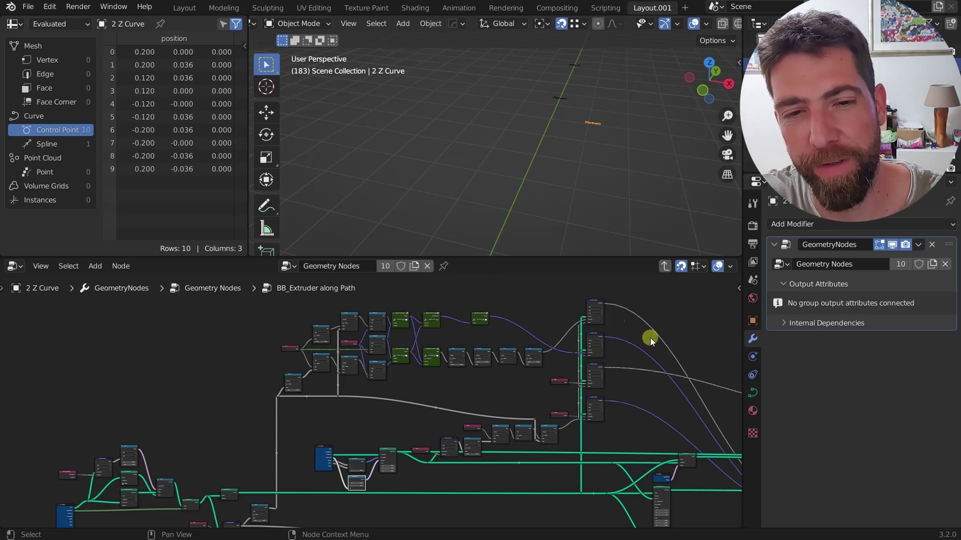
scroll(503, 325, down, 1)
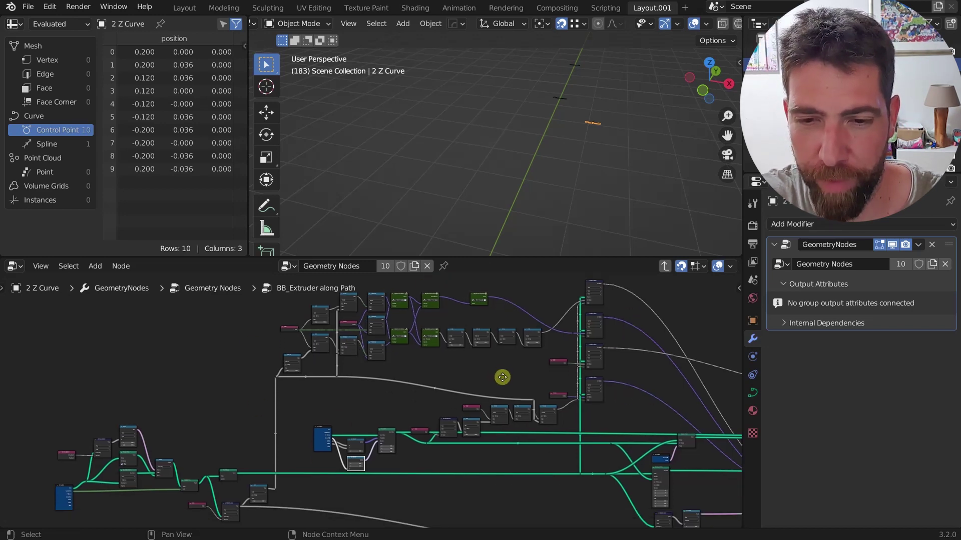
scroll(503, 379, down, 1)
Preview the path geometry from the last node of the path branch, where the long geometry link starts.
scroll(457, 414, up, 1)
scroll(294, 408, up, 1)
scroll(315, 412, up, 1)
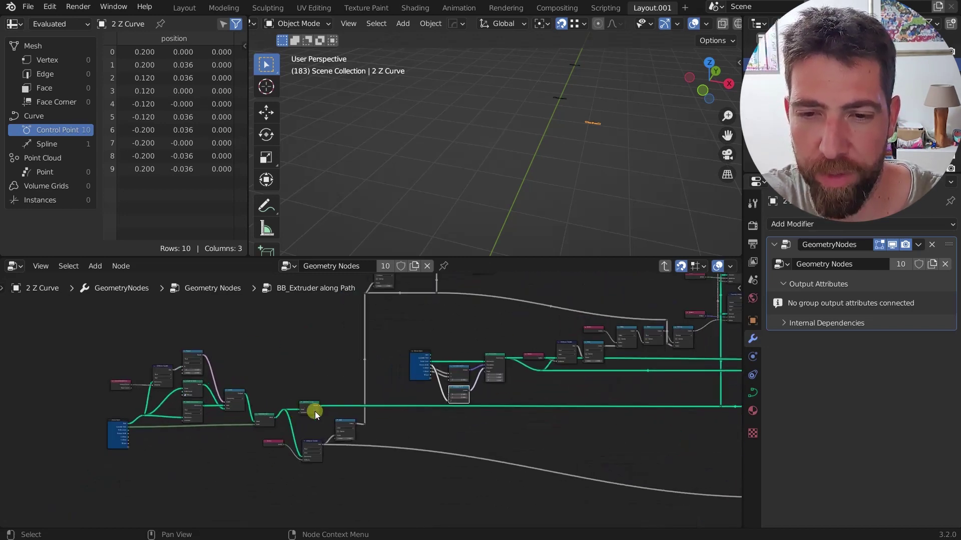
scroll(311, 404, up, 1)
ctrl+shift+click(310, 404)
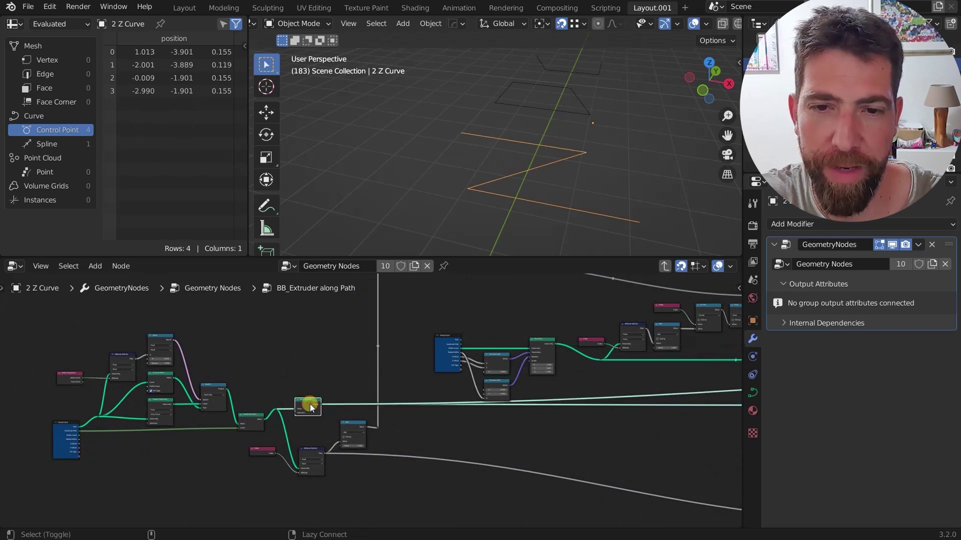
Examine how the path geometry feeds the Transfer Attribute nodes and how the Divide, Floor and Modulo chain drives their index.
scroll(377, 285, down, 2)
middle_drag(475, 360, 166, 366)
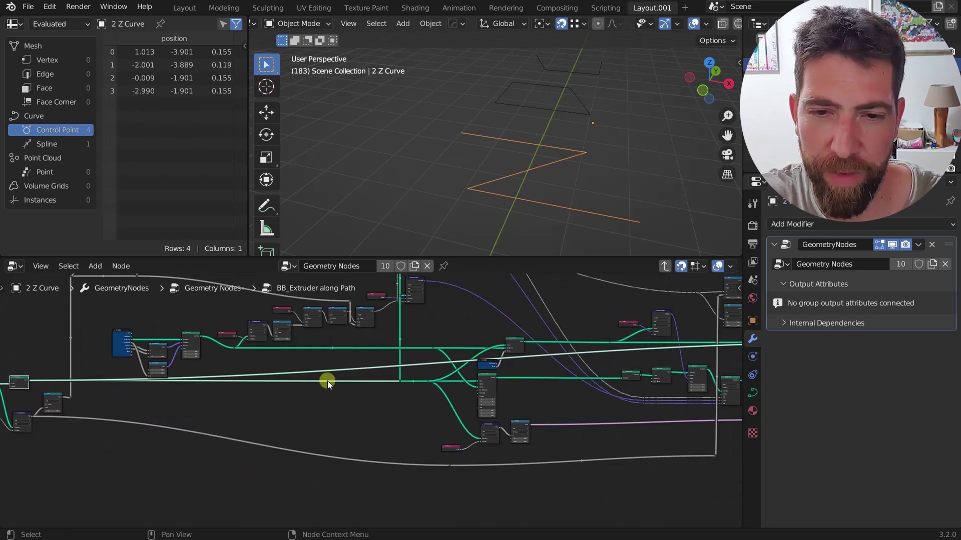
middle_drag(365, 386, 391, 485)
scroll(392, 486, up, 3)
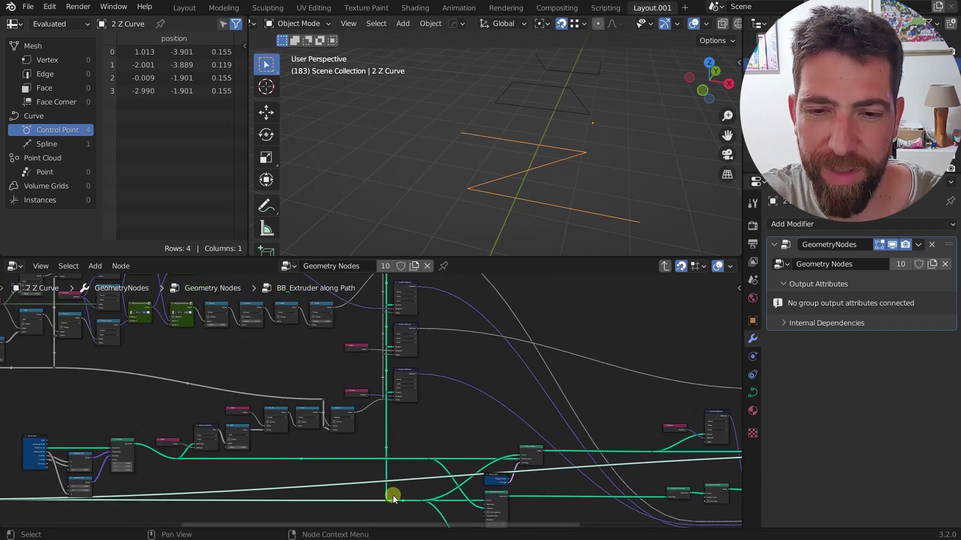
scroll(401, 434, up, 5)
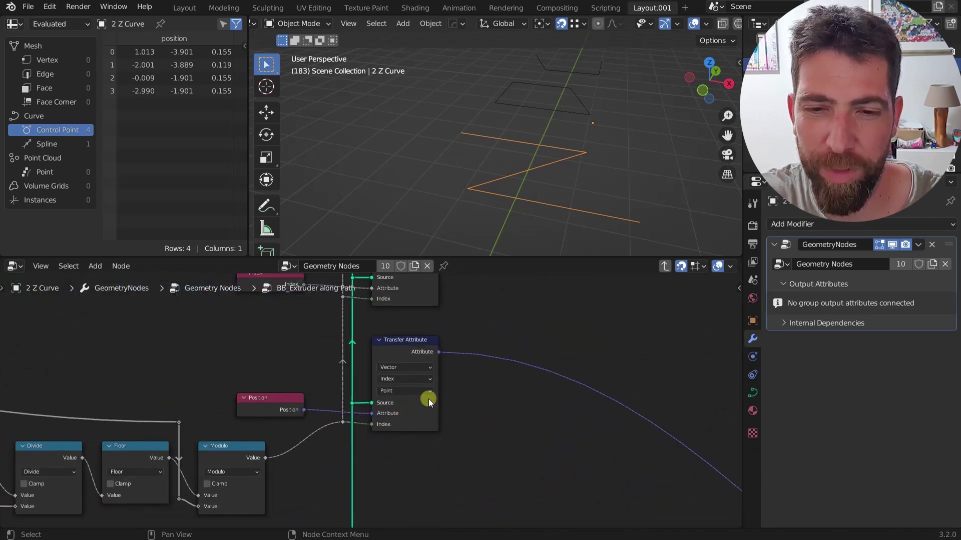
scroll(429, 398, down, 8)
middle_drag(175, 482, 211, 478)
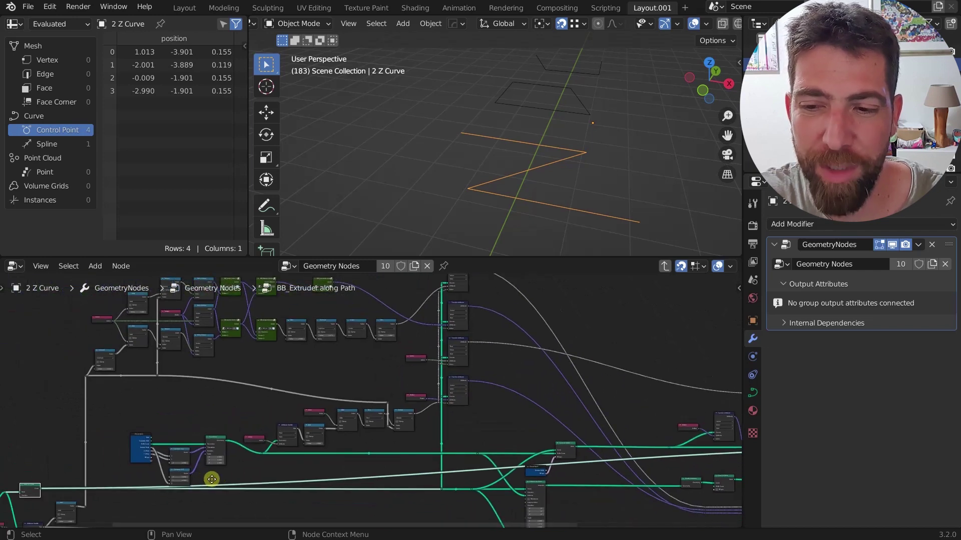
mouse_move(87, 472)
middle_down()
mouse_move(152, 452)
mouse_move(165, 493)
middle_up()
scroll(515, 449, down, 3)
scroll(241, 465, up, 6)
scroll(173, 452, down, 2)
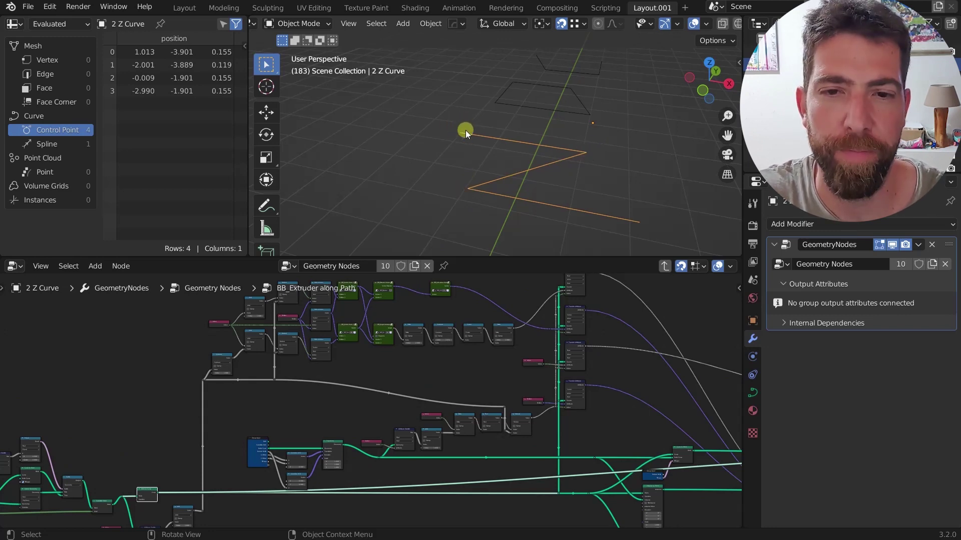
scroll(477, 361, down, 2)
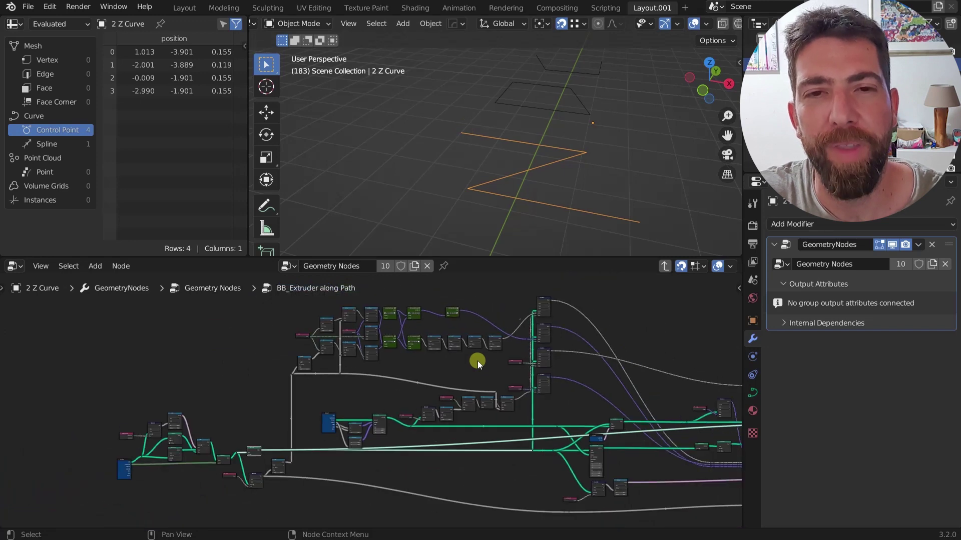
Annotate the Z-shaped path with freehand circles around its far end point and its two corner points.
middle_drag(478, 361, 421, 360)
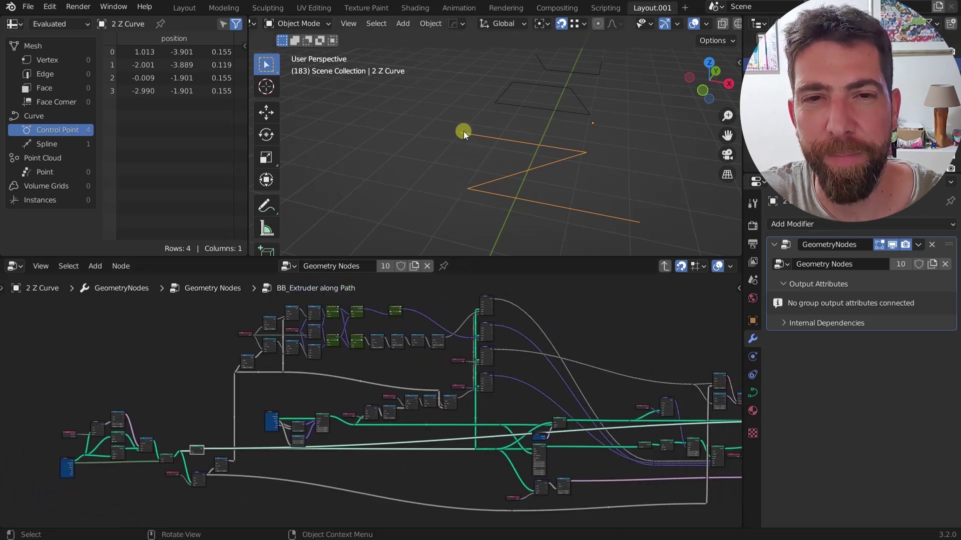
middle_drag(547, 371, 431, 364)
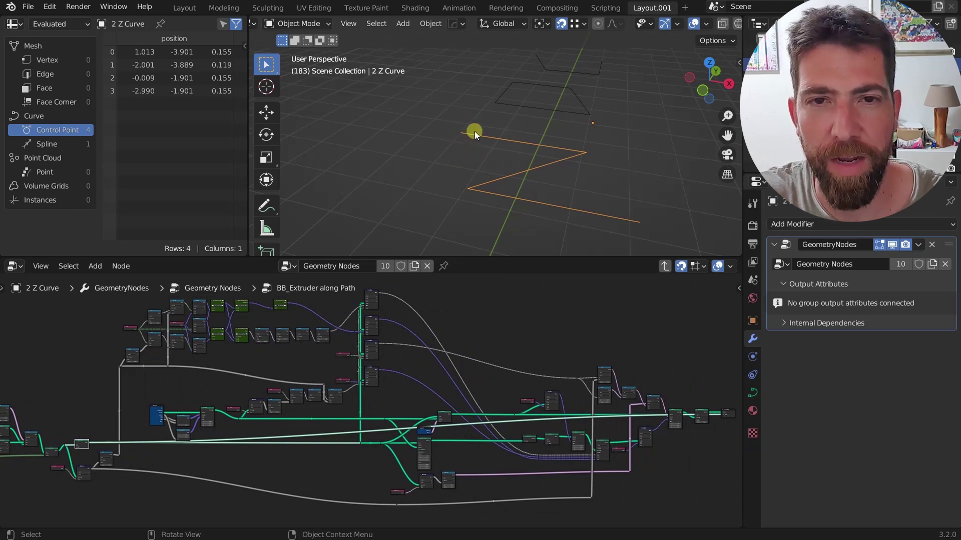
mouse_move(474, 132)
mouse_down()
mouse_move(457, 118)
mouse_move(468, 144)
mouse_move(470, 127)
mouse_up()
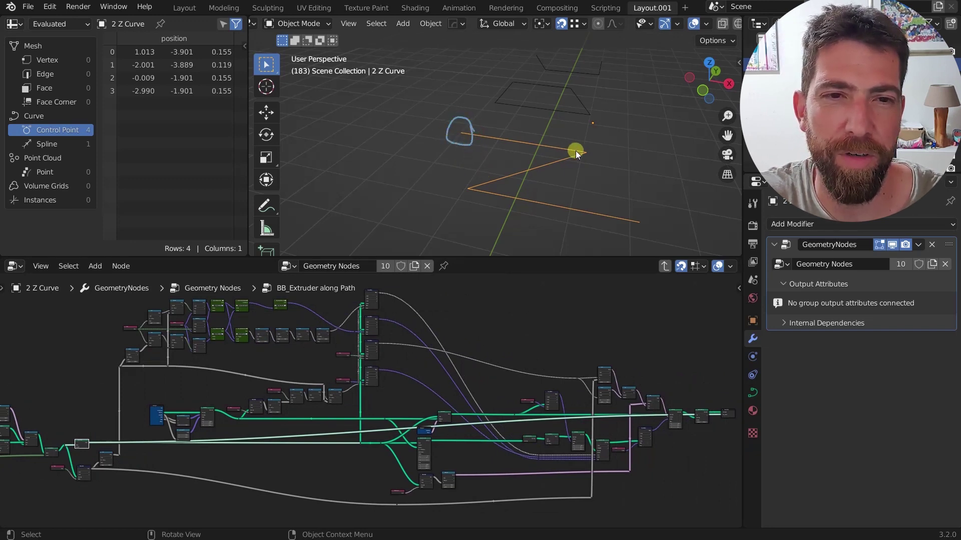
mouse_move(575, 145)
mouse_down()
mouse_move(598, 156)
mouse_move(564, 154)
mouse_move(576, 150)
mouse_up()
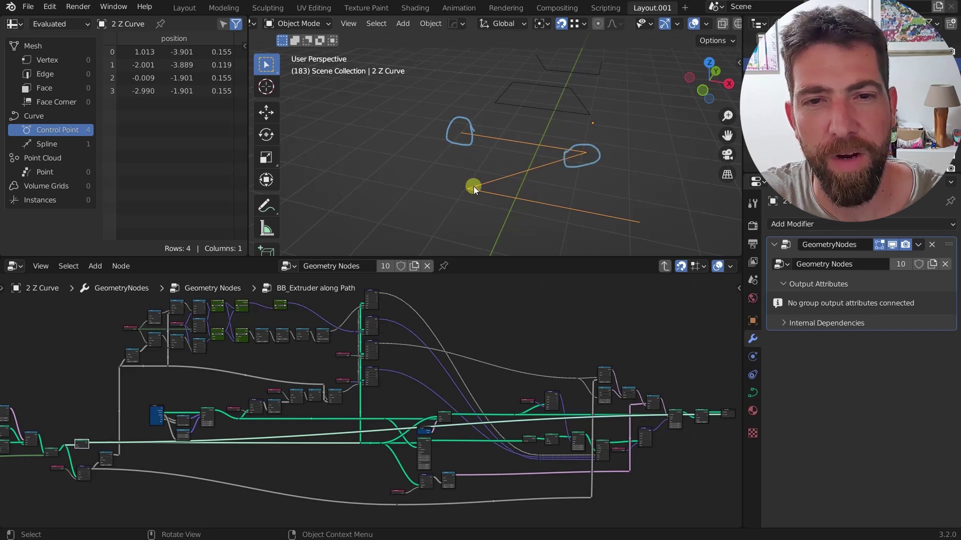
mouse_move(462, 182)
mouse_down()
mouse_move(478, 201)
mouse_move(482, 186)
mouse_move(466, 180)
mouse_up()
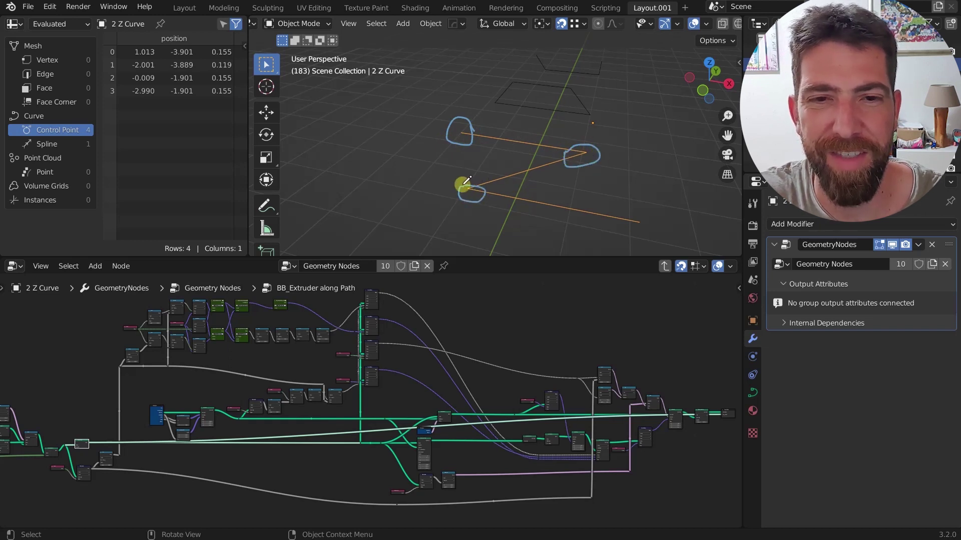
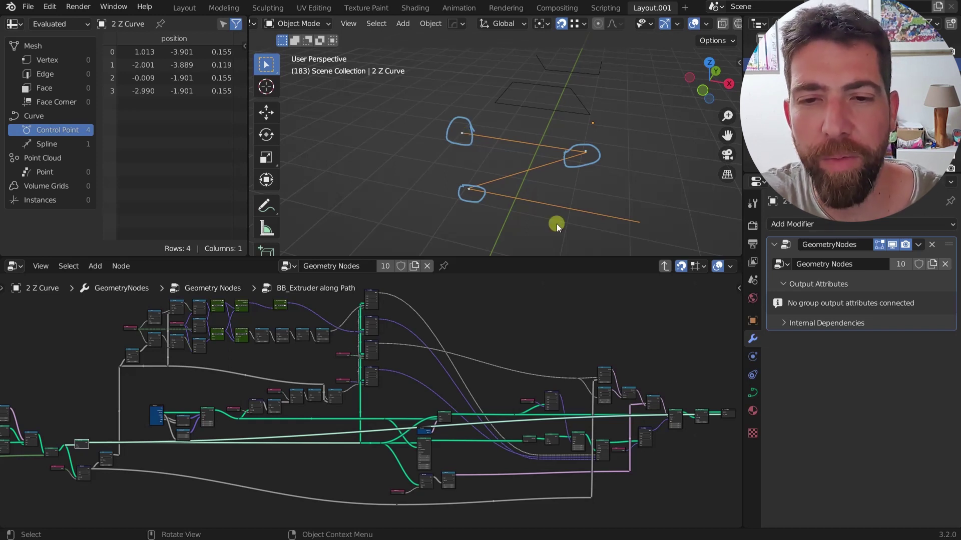
Examine the vector Transfer Attribute node and trace its source branch back to the Index, Position and Field at Index nodes.
scroll(369, 337, up, 5)
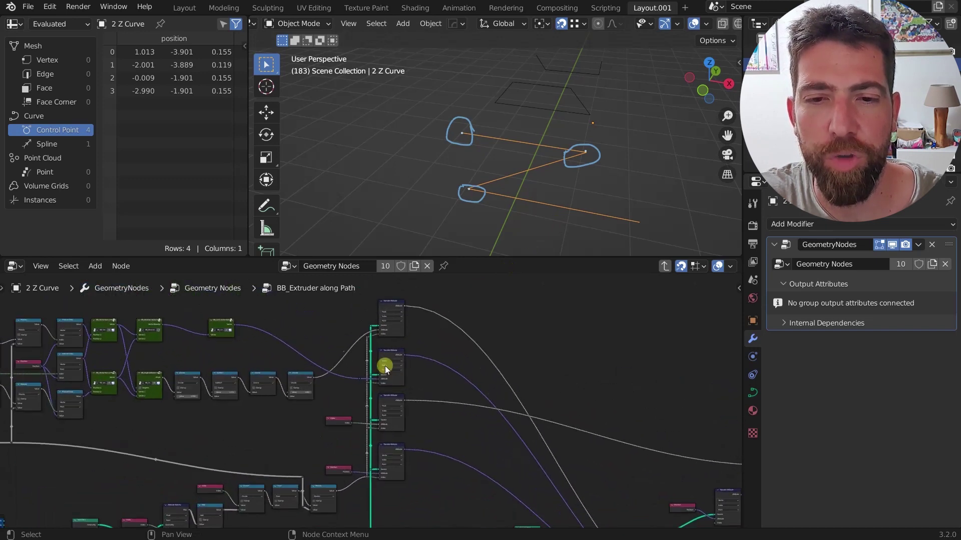
scroll(385, 365, up, 4)
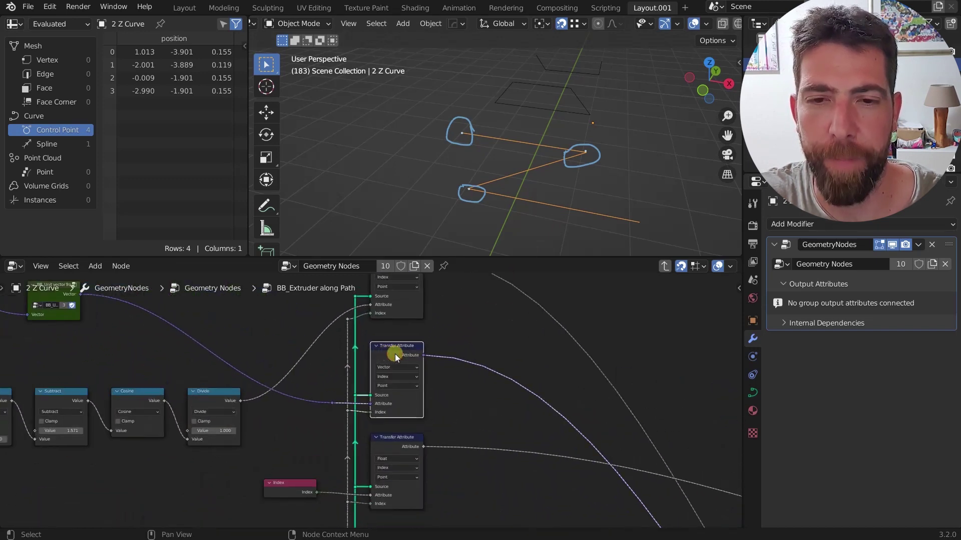
scroll(395, 354, down, 8)
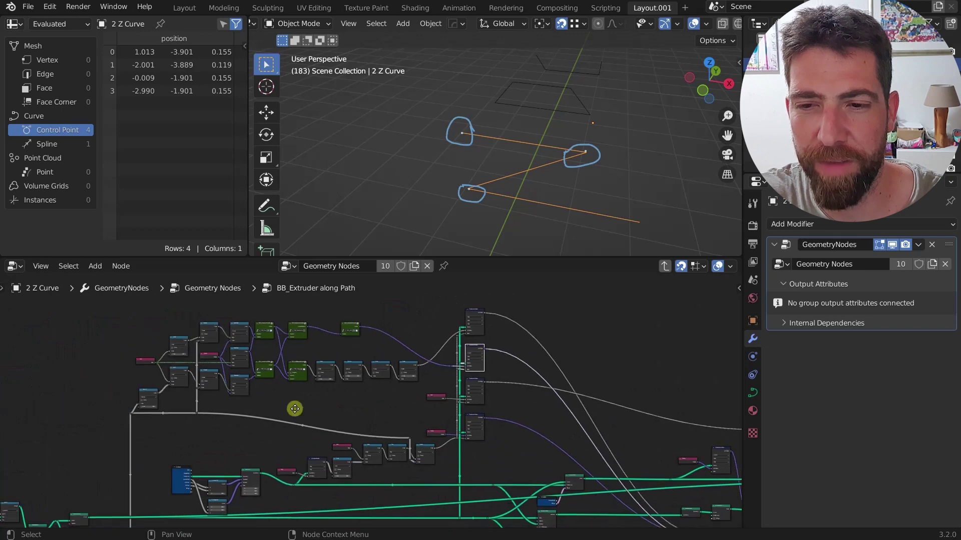
scroll(148, 347, up, 5)
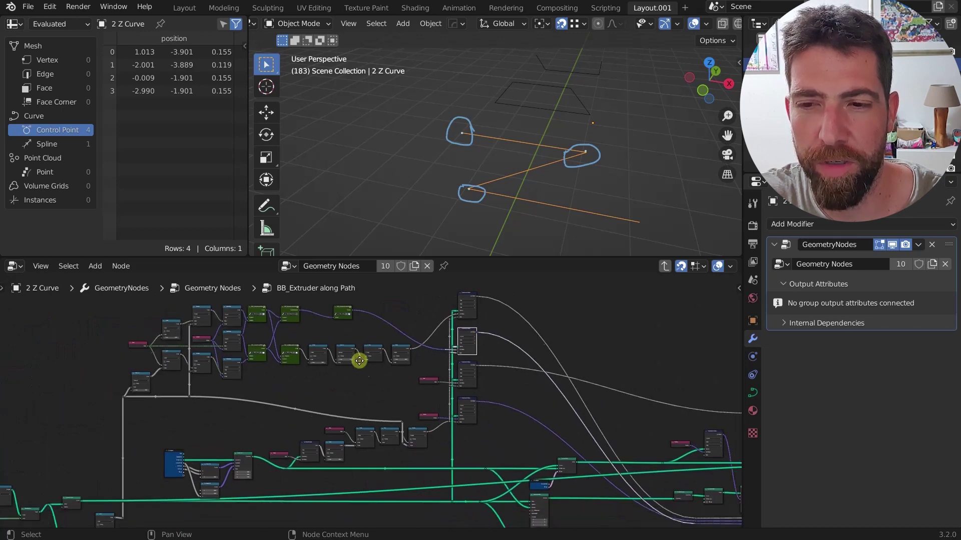
click(155, 342)
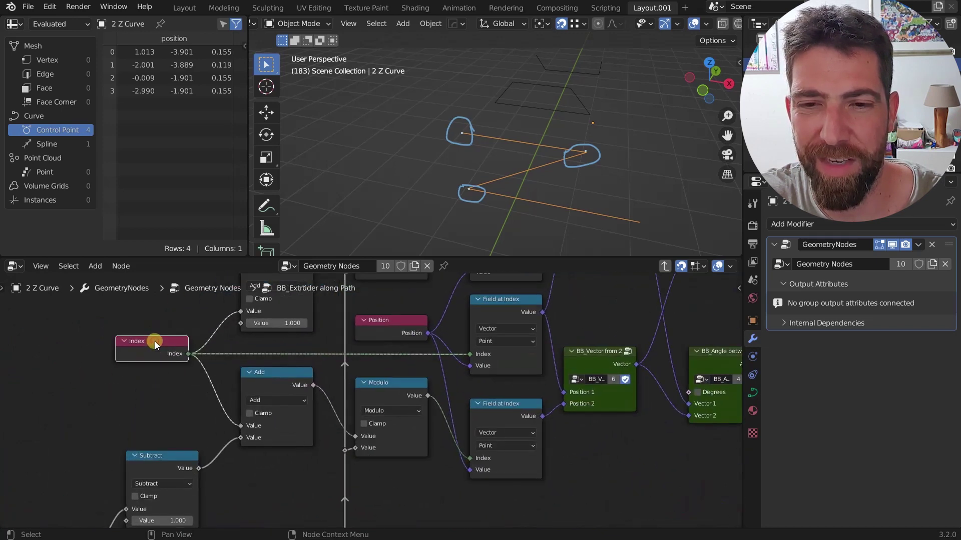
scroll(154, 341, down, 1)
click(297, 332)
scroll(299, 333, down, 1)
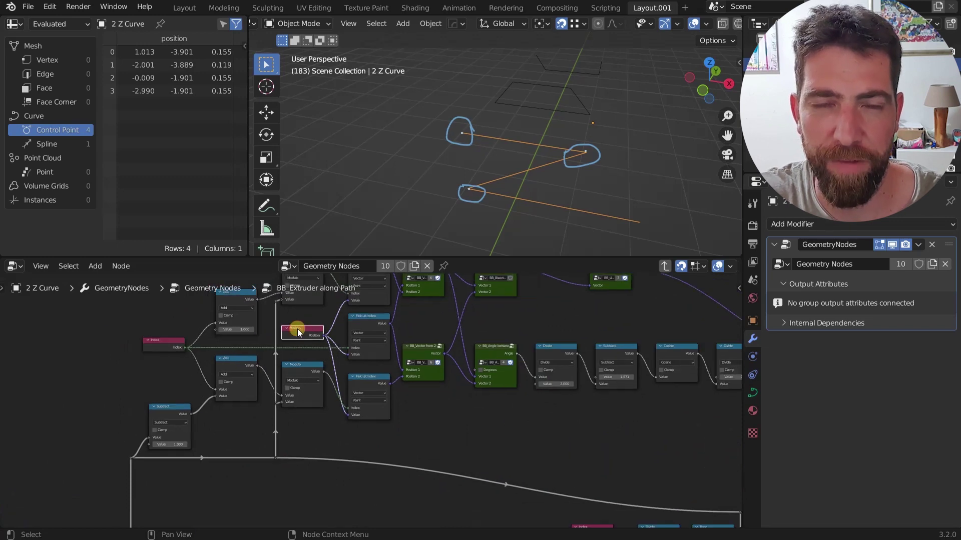
scroll(298, 333, down, 3)
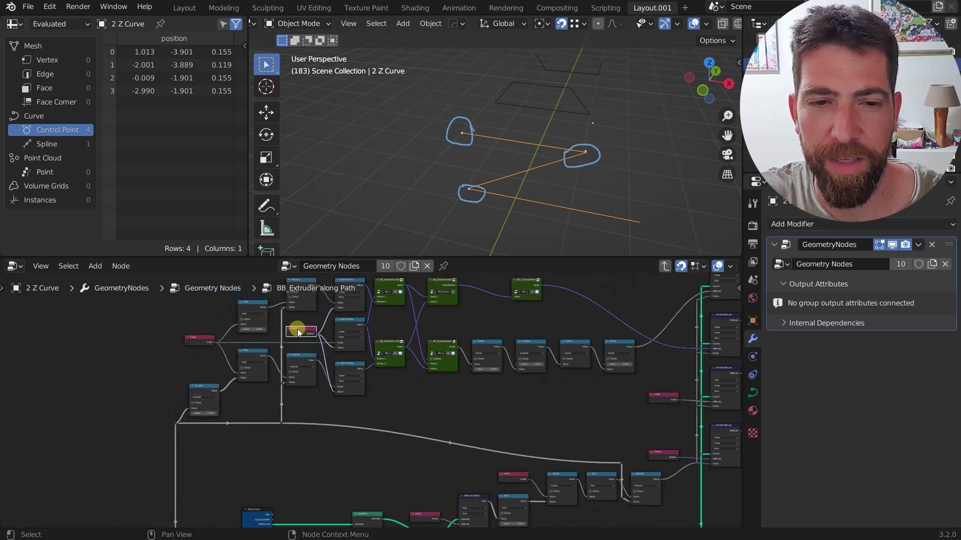
middle_drag(422, 415, 382, 428)
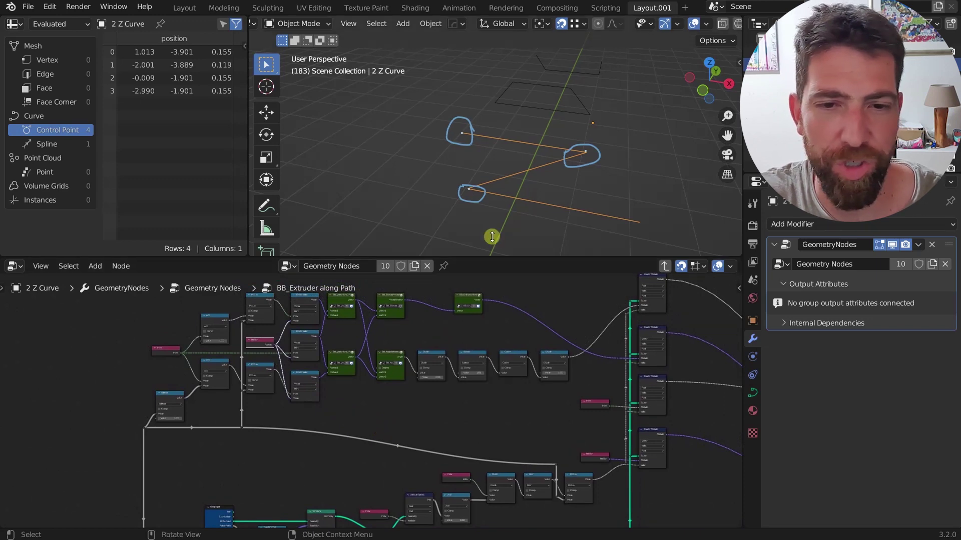
scroll(473, 389, down, 4)
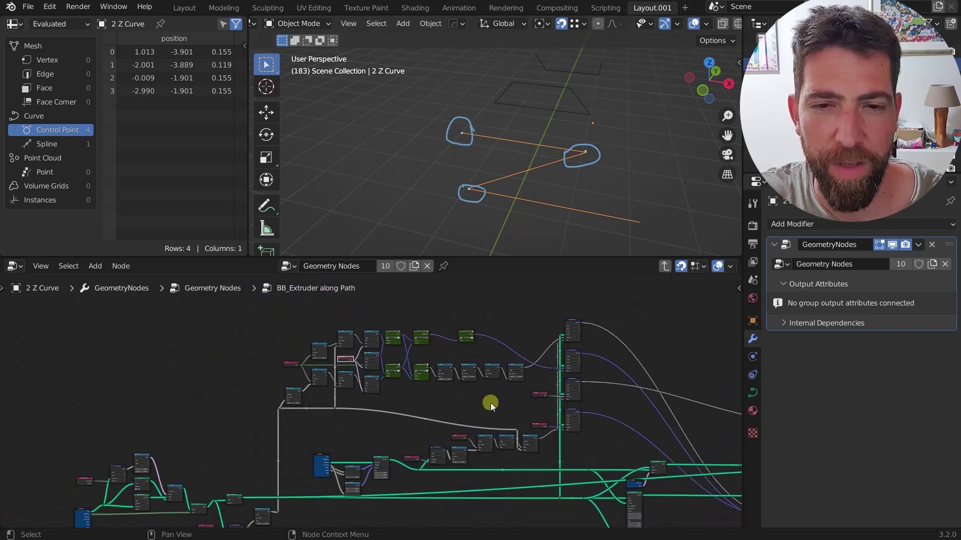
scroll(491, 404, up, 1)
middle_drag(489, 404, 454, 395)
scroll(478, 386, up, 6)
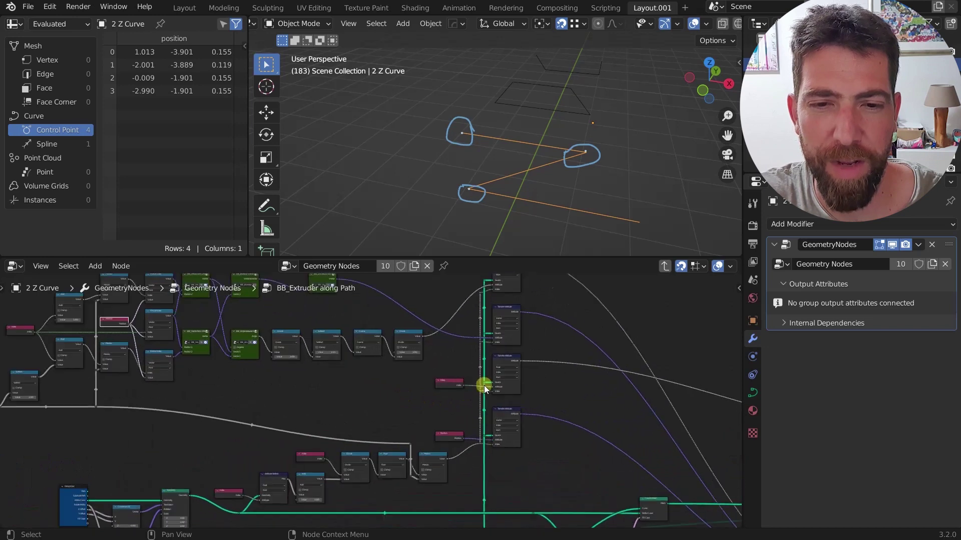
Examine the topmost float Transfer Attribute node and the Divide, Subtract, Cosine and Divide chain feeding its Attribute input.
scroll(484, 385, up, 1)
middle_drag(457, 361, 397, 405)
scroll(398, 375, down, 4)
scroll(397, 405, down, 1)
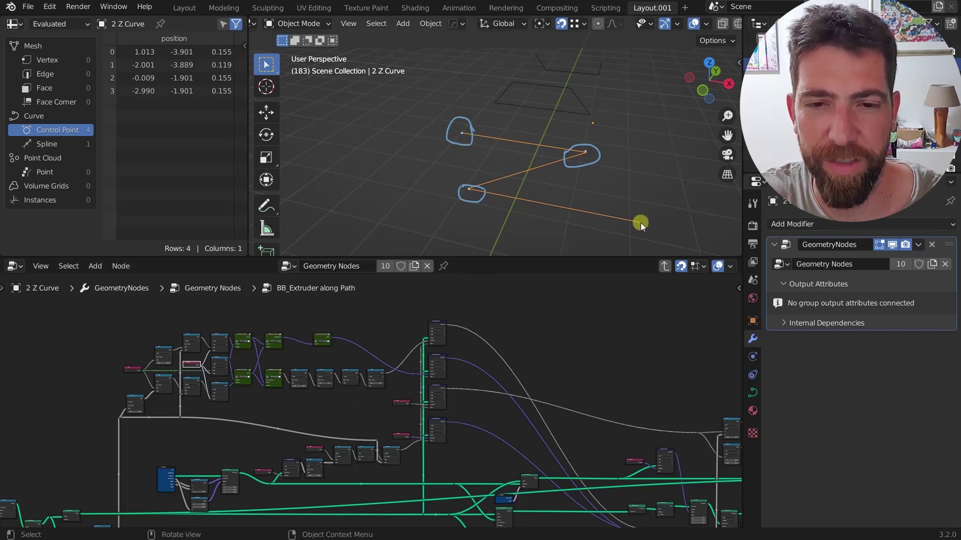
scroll(364, 404, up, 3)
scroll(353, 305, down, 5)
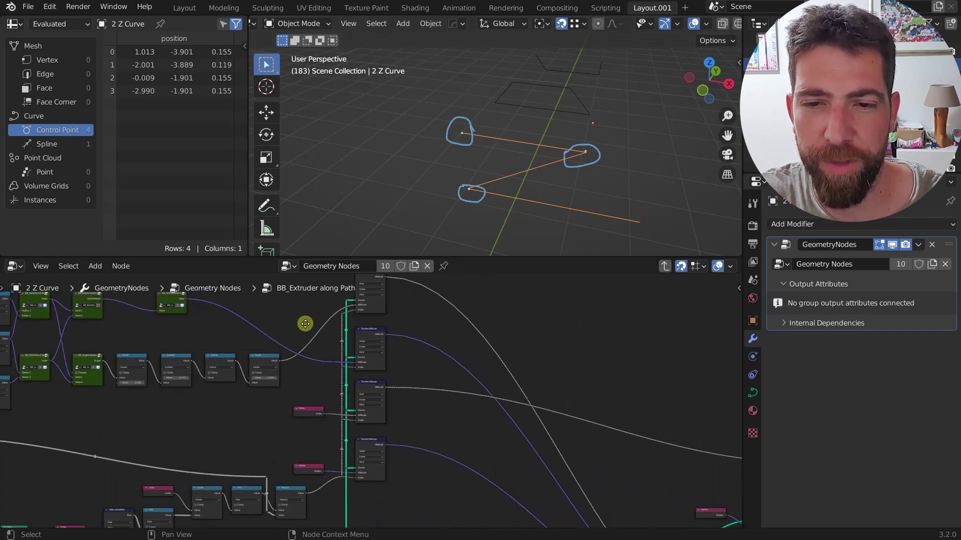
middle_drag(317, 429, 380, 398)
scroll(379, 398, up, 3)
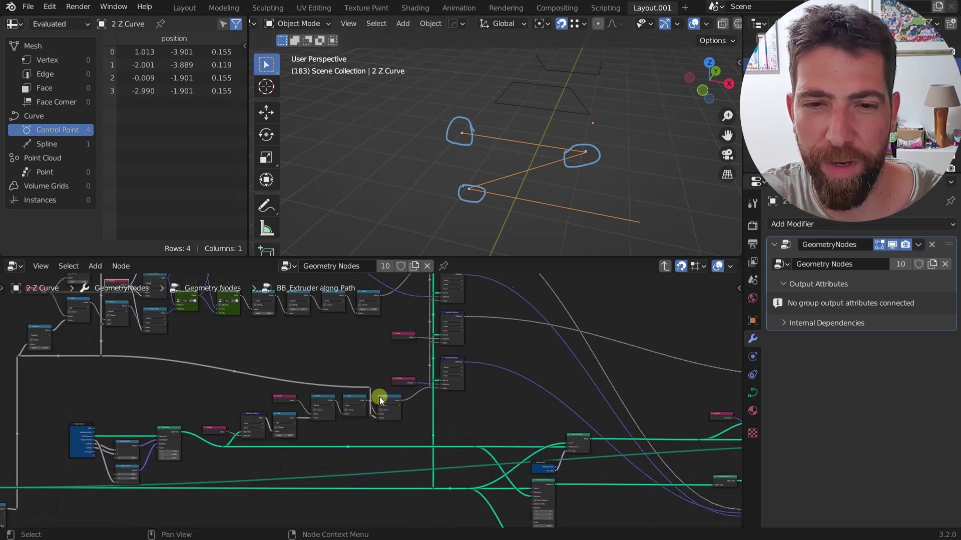
middle_drag(393, 352, 387, 474)
scroll(463, 347, up, 4)
scroll(446, 347, up, 2)
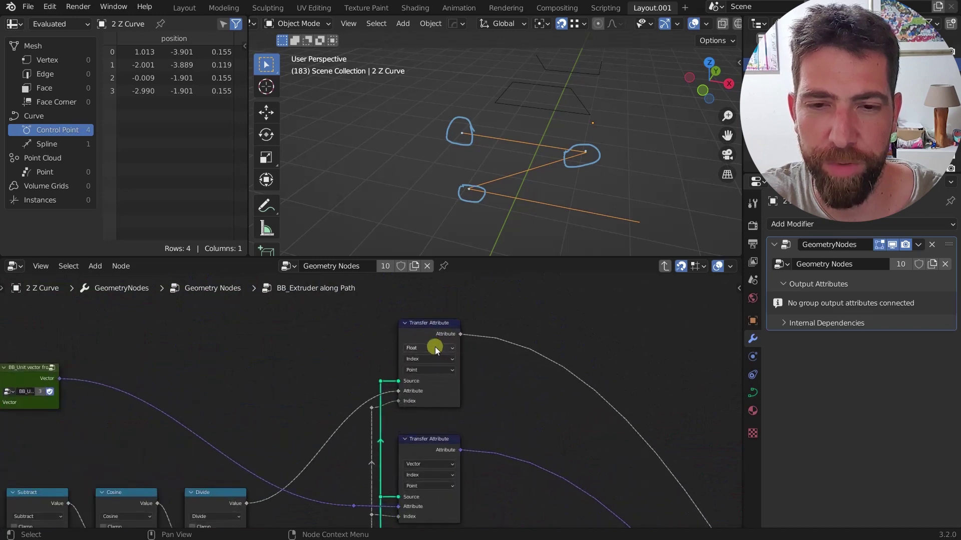
scroll(437, 343, down, 1)
middle_drag(431, 384, 440, 339)
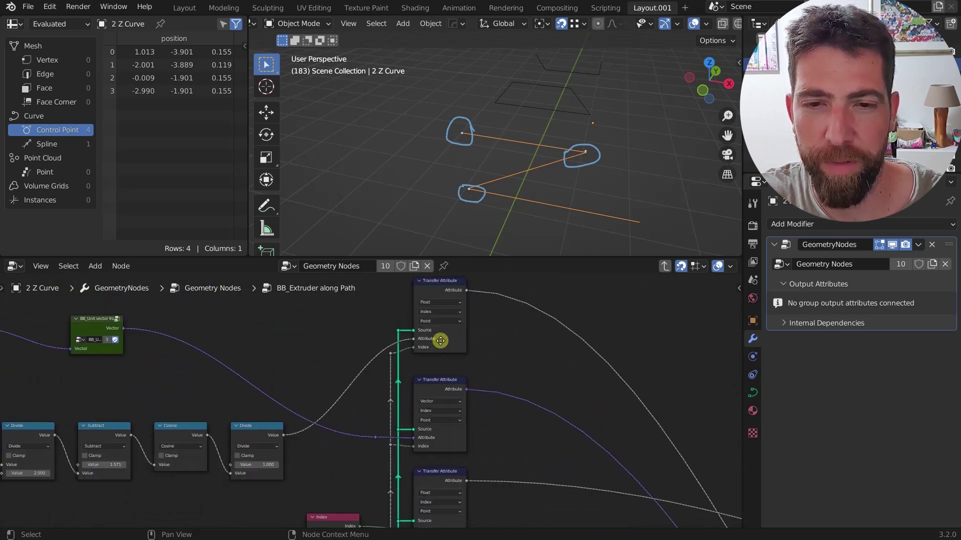
scroll(414, 333, up, 1)
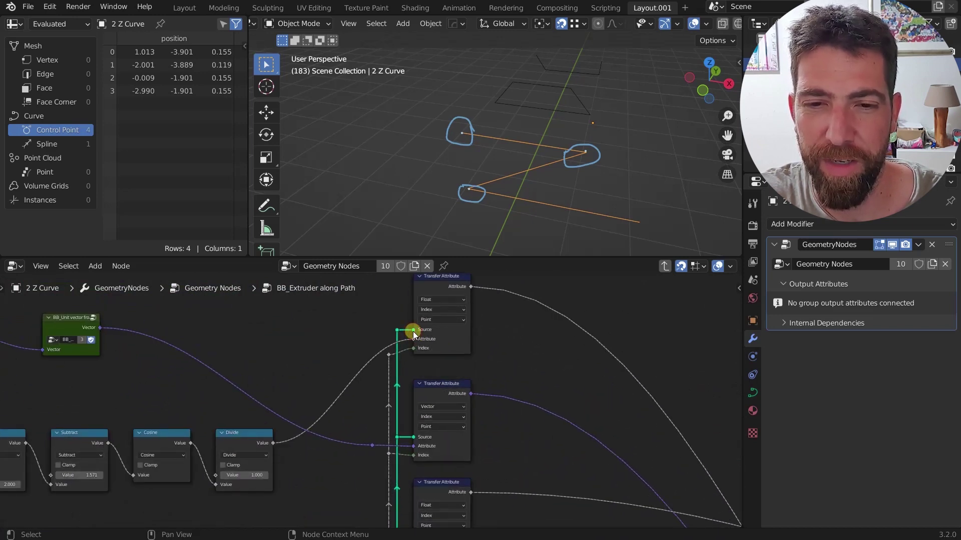
scroll(413, 332, down, 1)
click(415, 338)
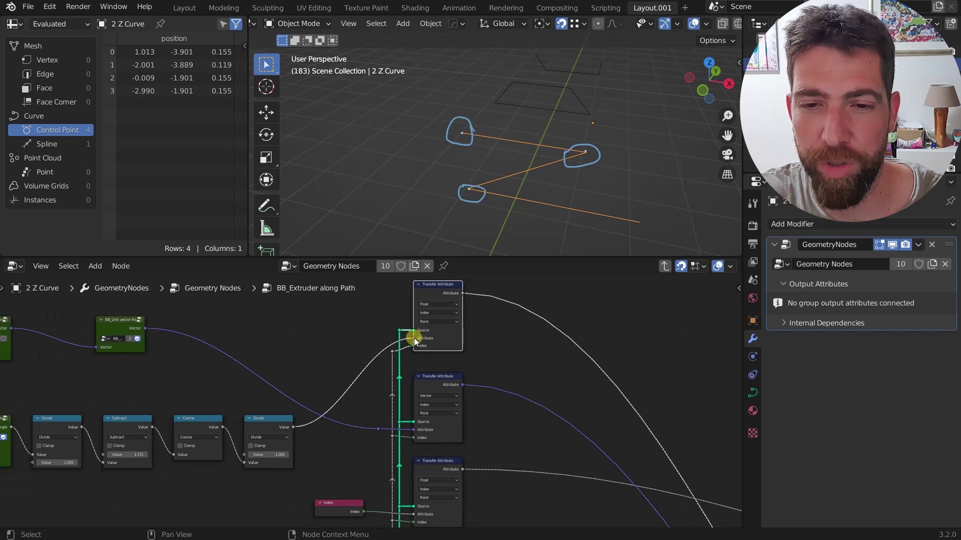
Select the Index node that feeds the third Transfer Attribute node and examine its connection.
scroll(413, 337, down, 2)
middle_drag(311, 353, 418, 364)
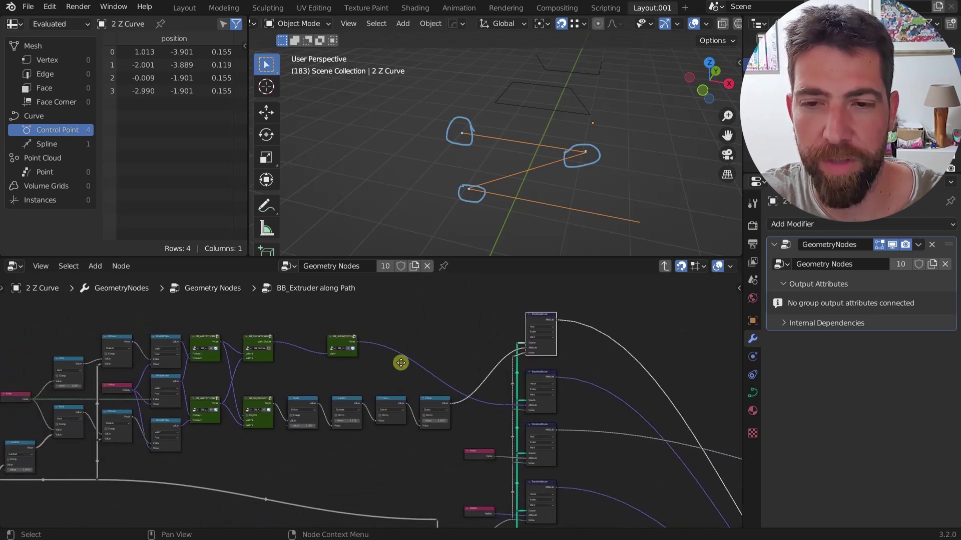
scroll(284, 338, down, 4)
middle_drag(406, 435, 391, 373)
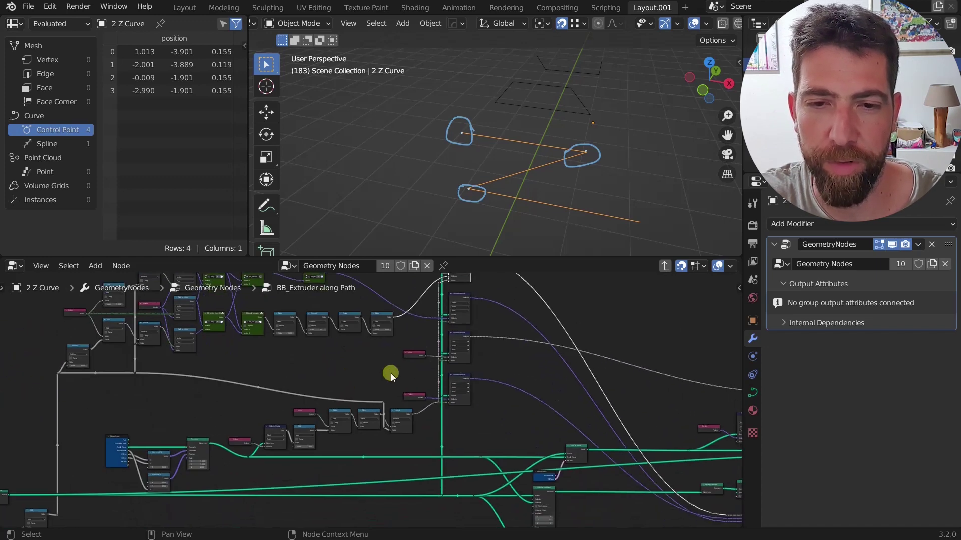
scroll(415, 370, up, 7)
click(410, 348)
scroll(409, 348, up, 2)
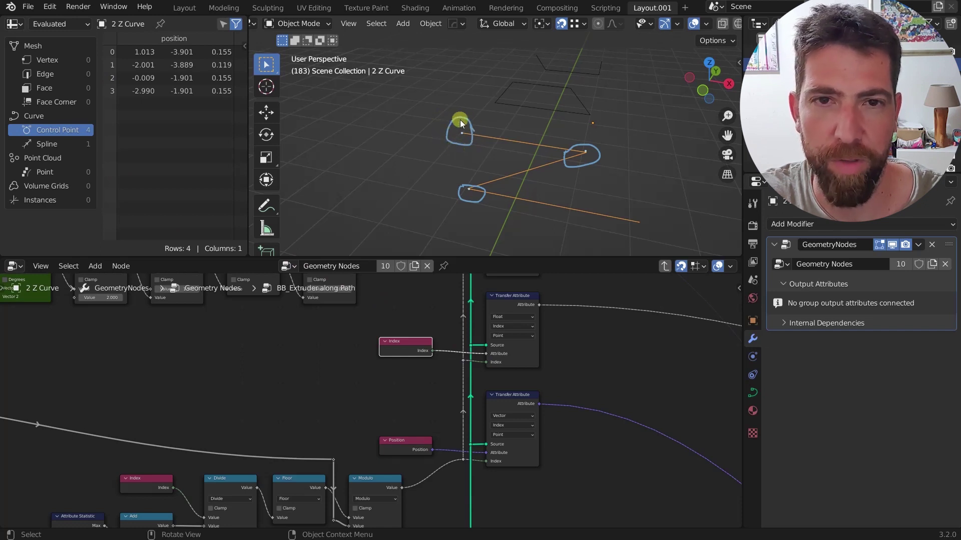
Annotate two freehand lines along both sides of the Z path's far segment, from its end circle toward the corner.
drag(463, 119, 578, 138)
drag(474, 140, 527, 149)
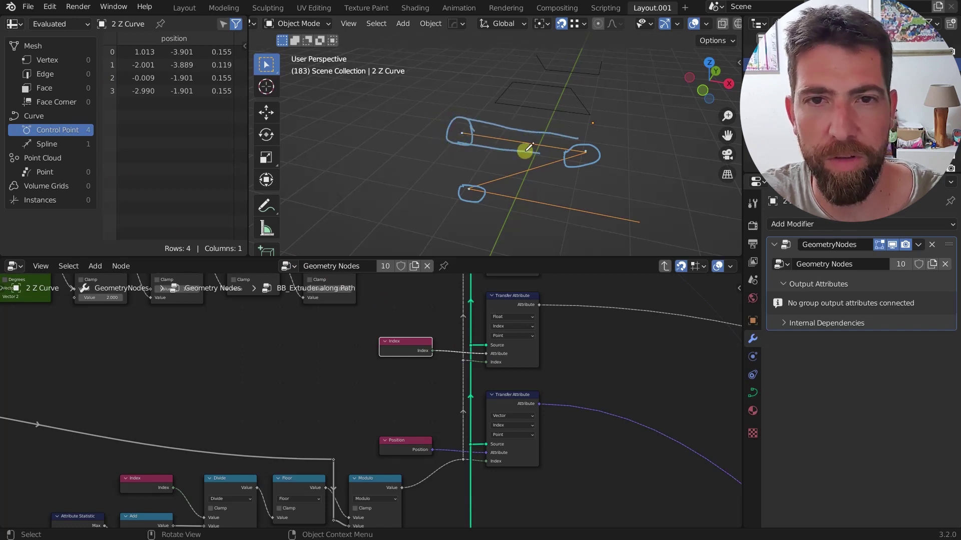
Select the float Transfer Attribute node fed by Index and compare it with the vector one fed by Position.
scroll(415, 350, down, 2)
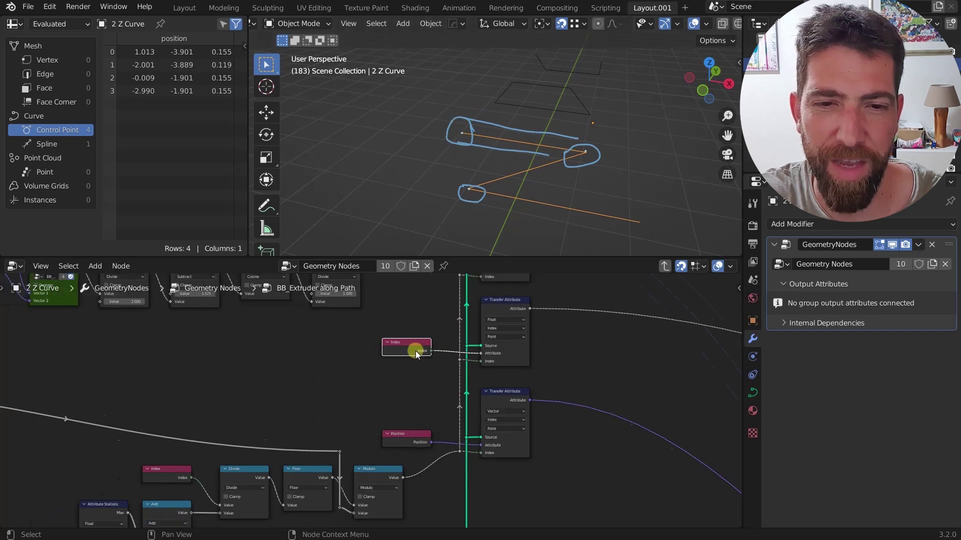
click(506, 313)
scroll(506, 320, up, 2)
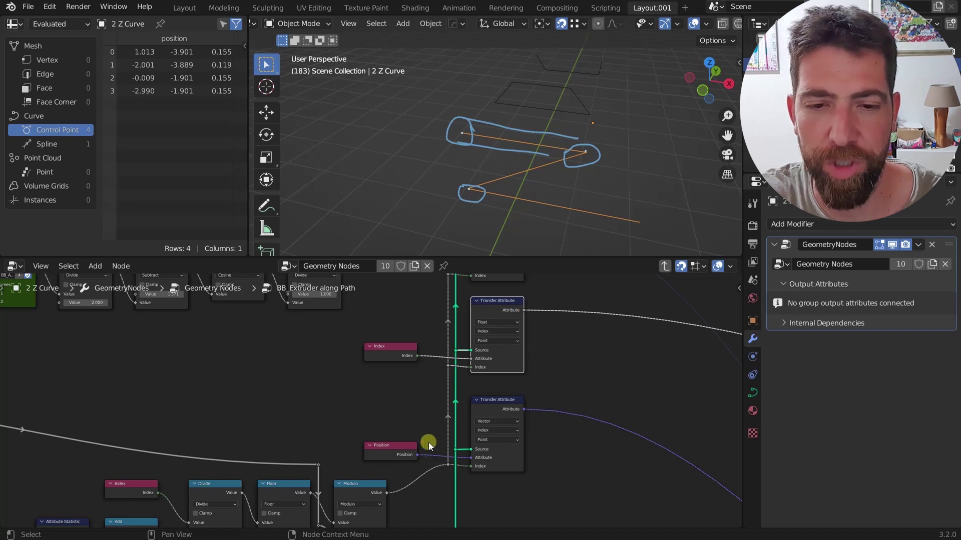
middle_drag(427, 444, 410, 438)
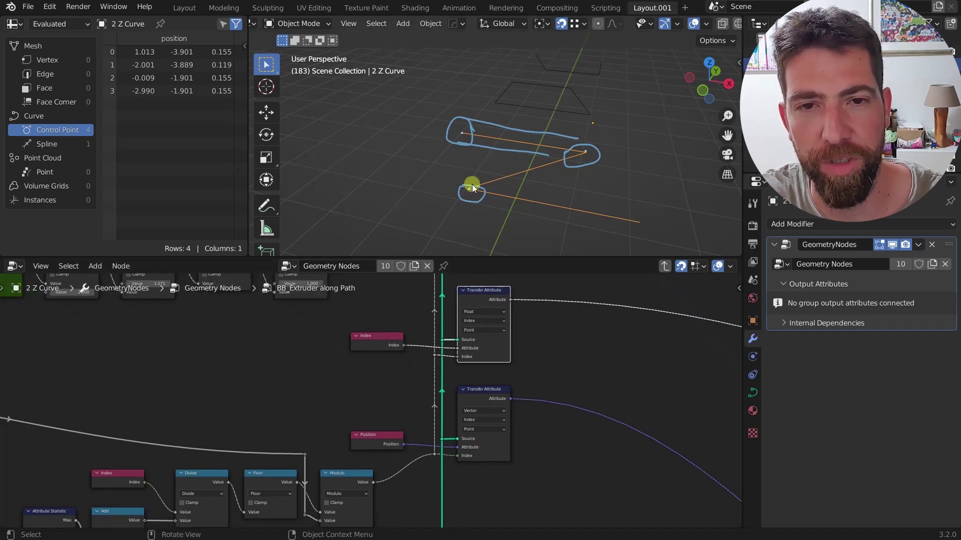
Annotate extra freehand circles around the Z path's far end point and its two corner points.
drag(473, 184, 470, 187)
drag(464, 131, 459, 135)
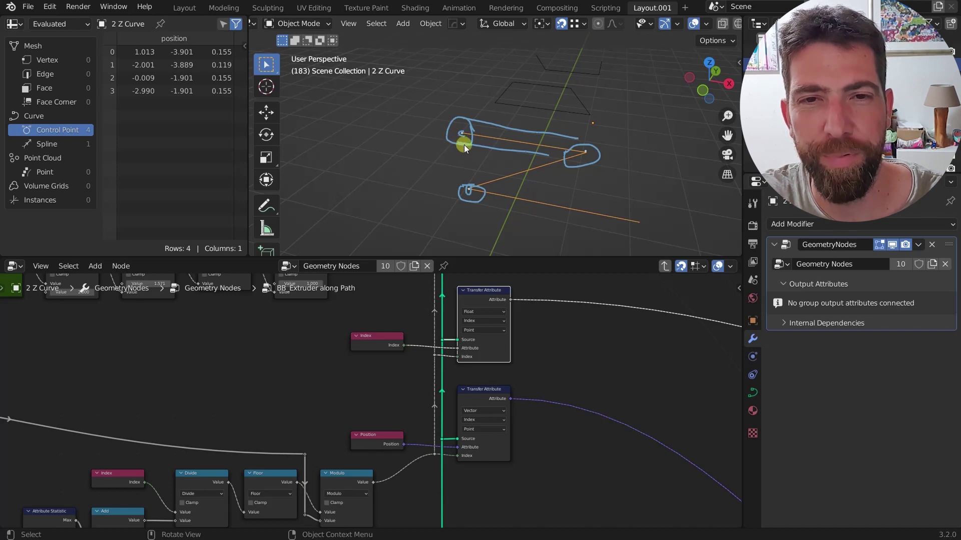
mouse_move(454, 143)
mouse_down()
mouse_move(443, 111)
mouse_move(465, 129)
mouse_move(453, 146)
mouse_up()
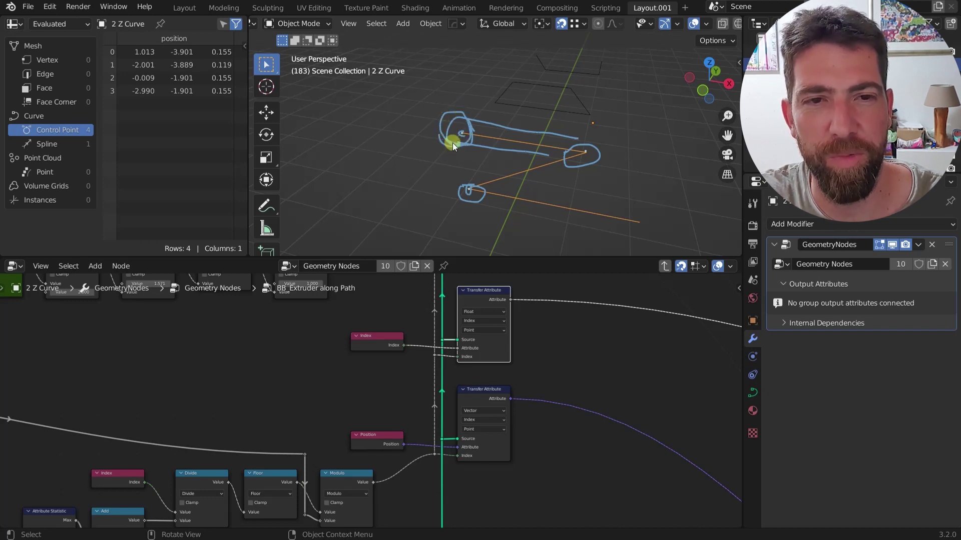
mouse_move(575, 150)
mouse_down()
mouse_move(562, 157)
mouse_move(593, 143)
mouse_up()
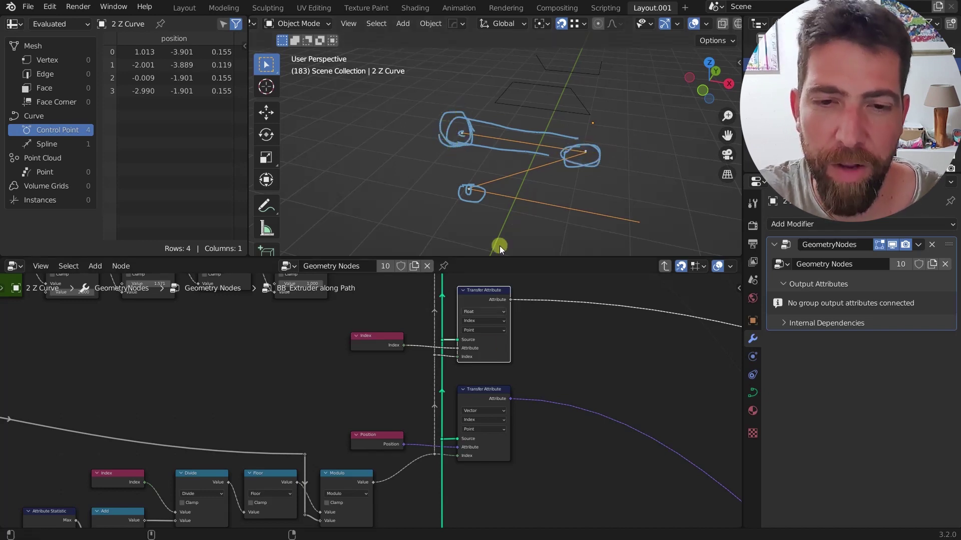
Trace the profile curve from the Group Input through the Transform node to the Index and Attribute Statistic nodes.
scroll(489, 374, down, 8)
middle_drag(427, 461, 470, 458)
scroll(305, 481, up, 8)
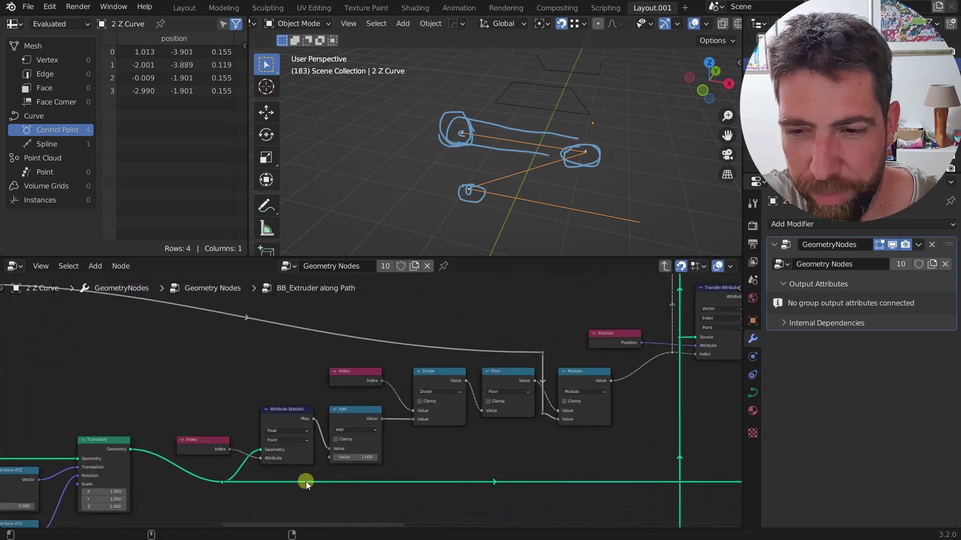
middle_drag(305, 481, 375, 439)
middle_drag(246, 440, 360, 412)
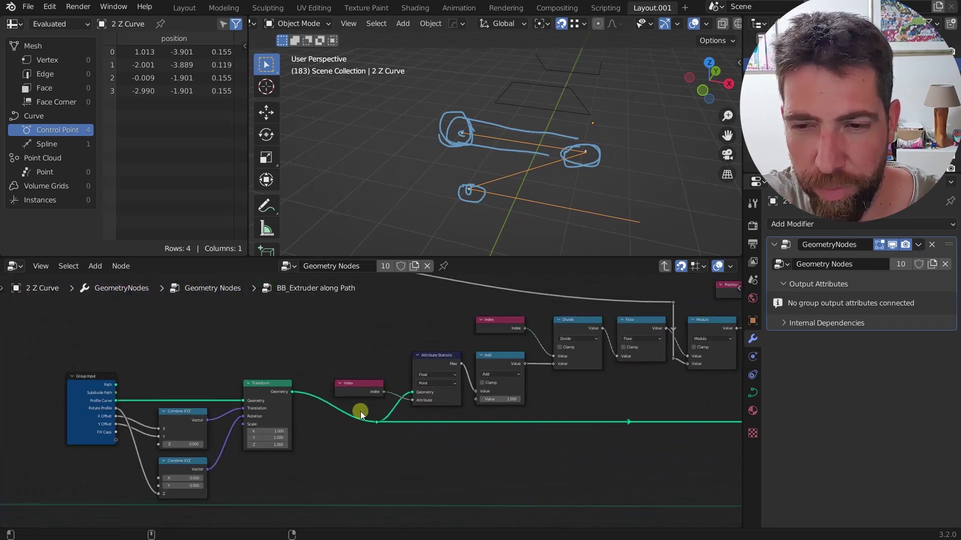
click(277, 383)
scroll(343, 383, down, 3)
scroll(347, 384, up, 3)
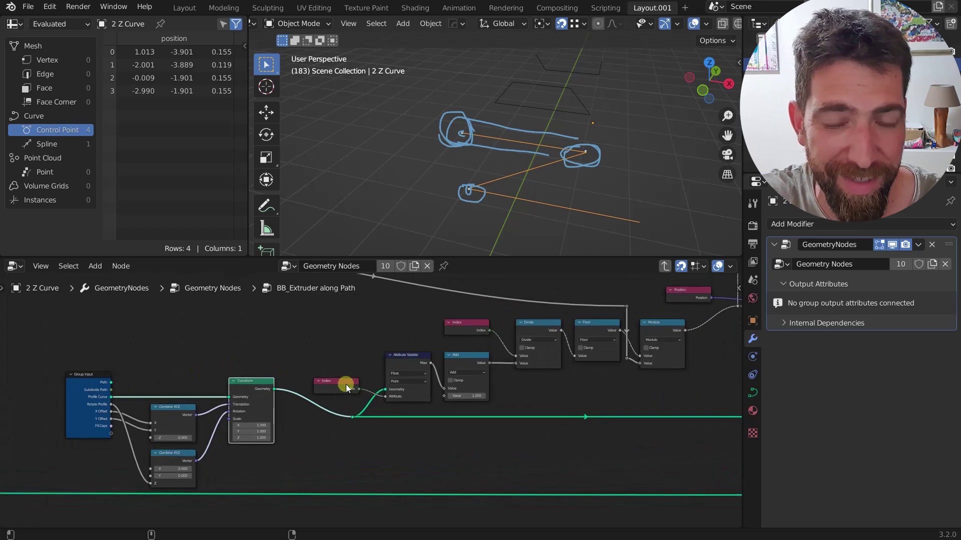
click(346, 385)
scroll(408, 371, up, 2)
click(413, 361)
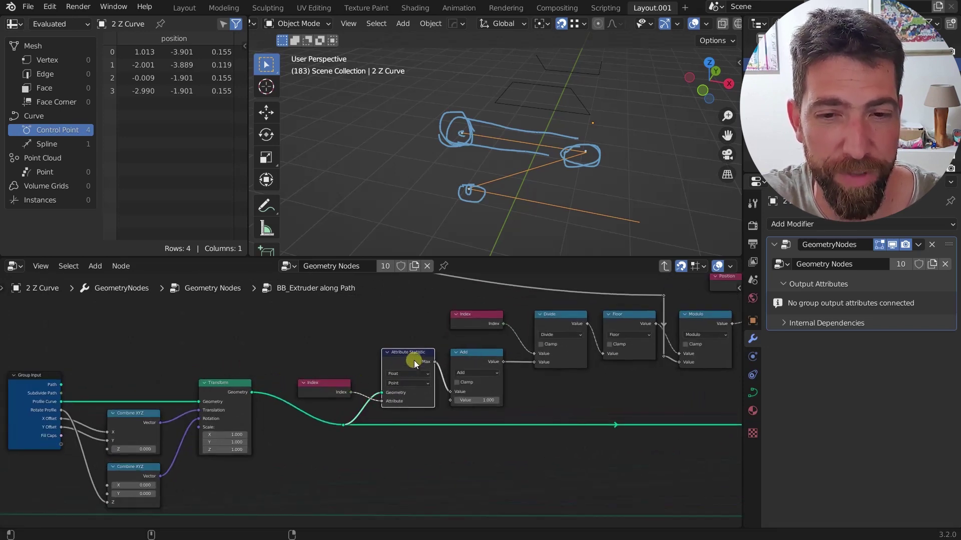
Examine the Add node after the profile's Attribute Statistic and the Divide, Floor and Modulo nodes that follow.
middle_drag(428, 377, 352, 363)
click(402, 343)
middle_drag(431, 353, 347, 373)
scroll(408, 388, down, 2)
scroll(401, 334, up, 2)
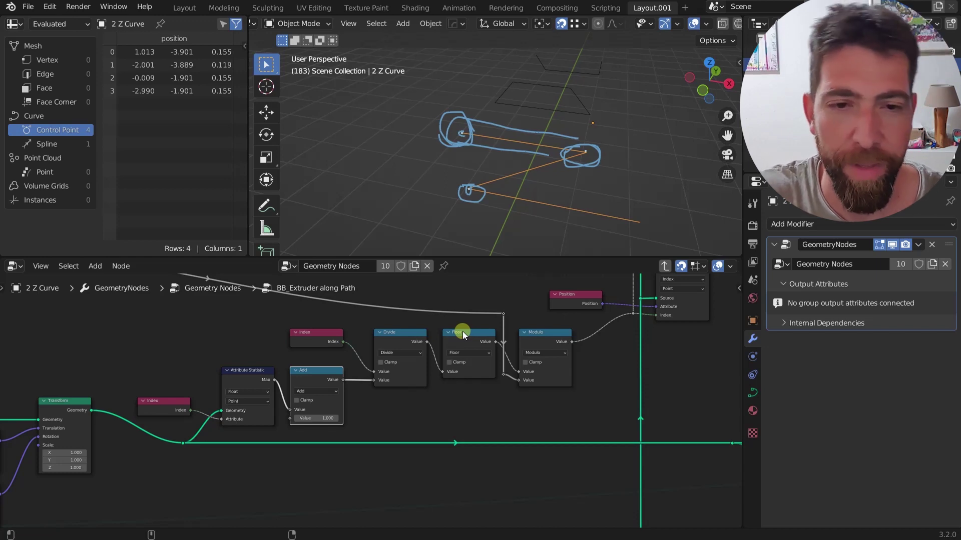
click(536, 335)
scroll(536, 335, down, 3)
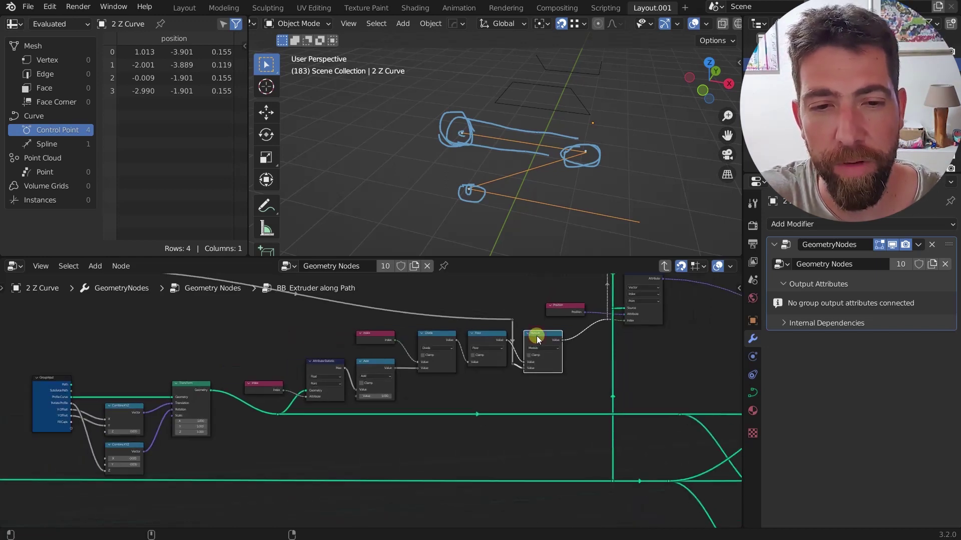
middle_drag(536, 335, 559, 340)
scroll(576, 350, down, 2)
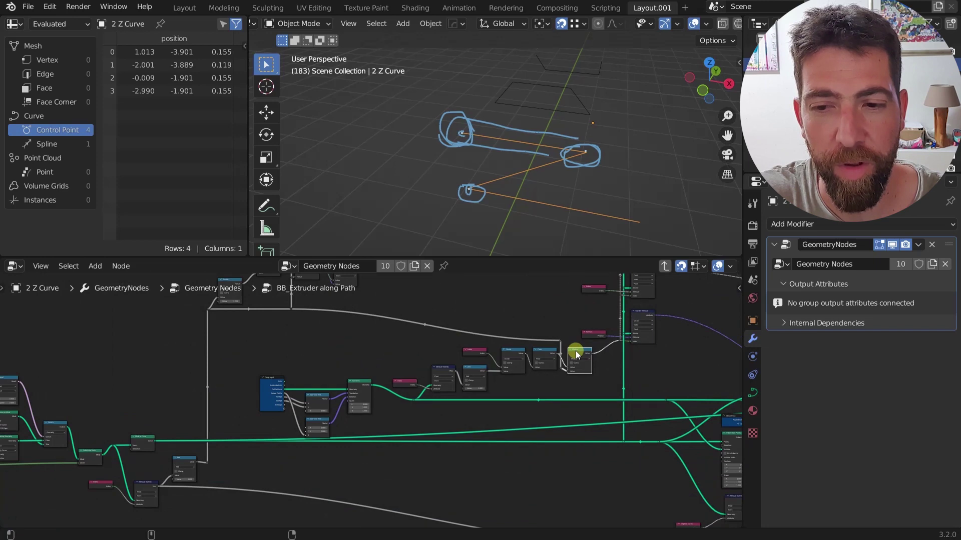
Select the path branch's Attribute Statistic node and trace its Add output and incoming path geometry.
scroll(252, 468, up, 4)
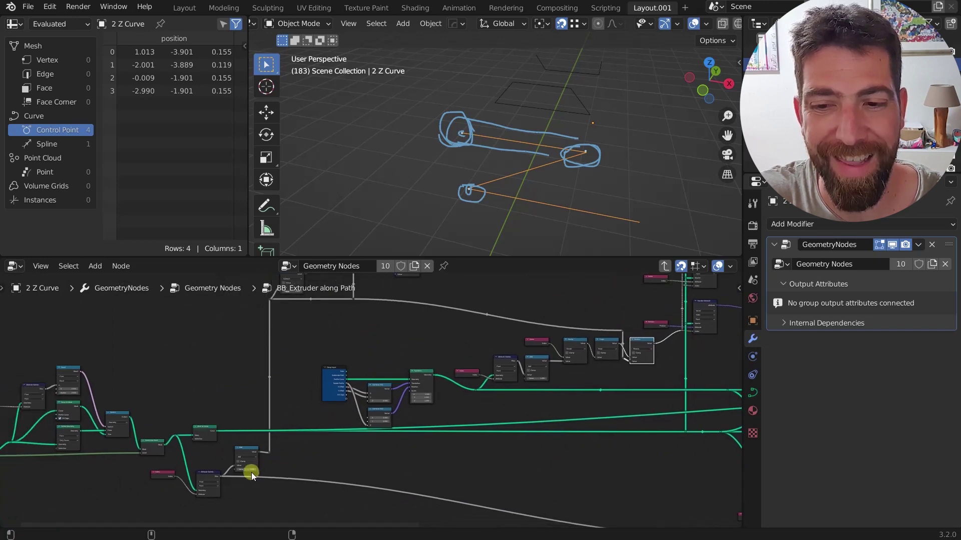
scroll(250, 473, up, 2)
scroll(257, 454, down, 8)
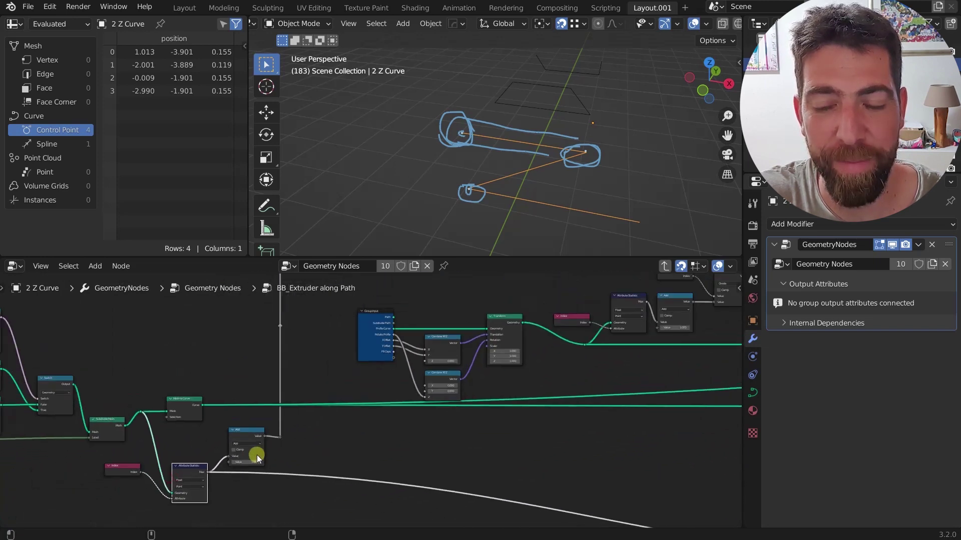
scroll(75, 454, up, 2)
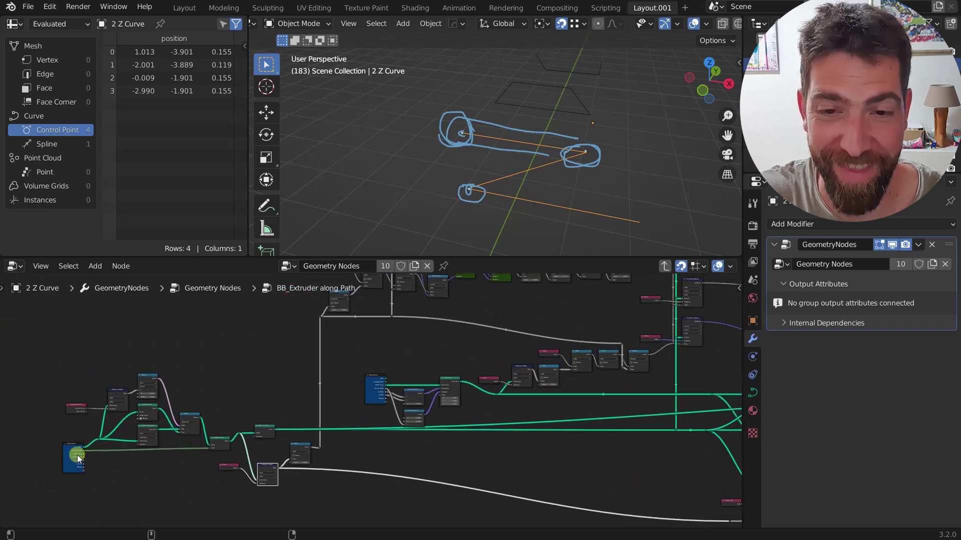
middle_drag(435, 452, 398, 453)
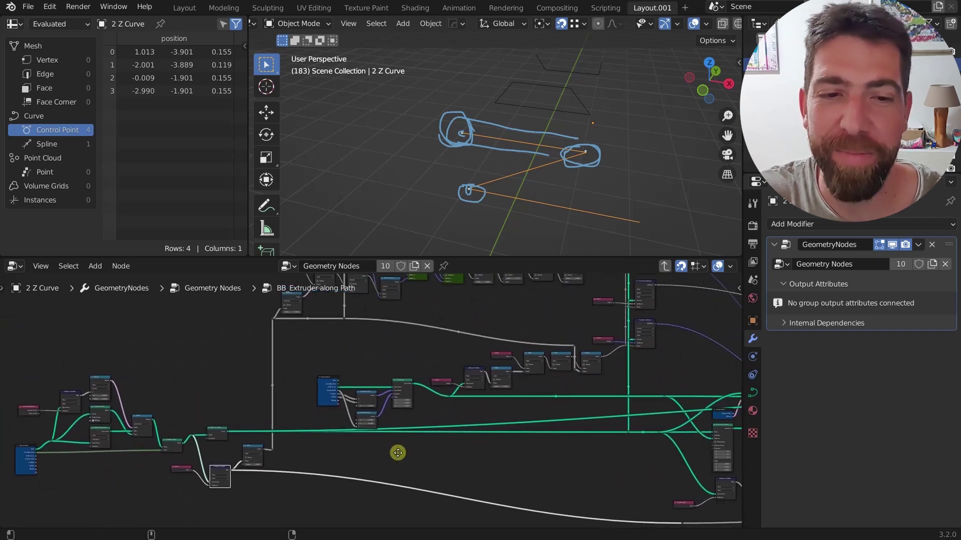
scroll(399, 453, down, 2)
scroll(553, 401, up, 4)
Examine the four stacked Transfer Attribute nodes and follow their outputs to the nodes near the end of the tree.
middle_drag(636, 368, 469, 439)
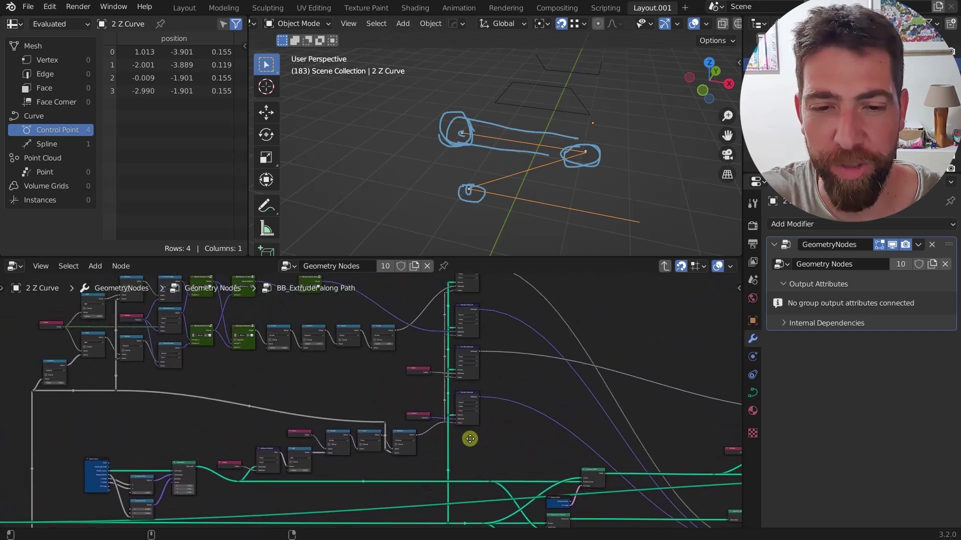
scroll(478, 455, up, 3)
scroll(478, 439, down, 1)
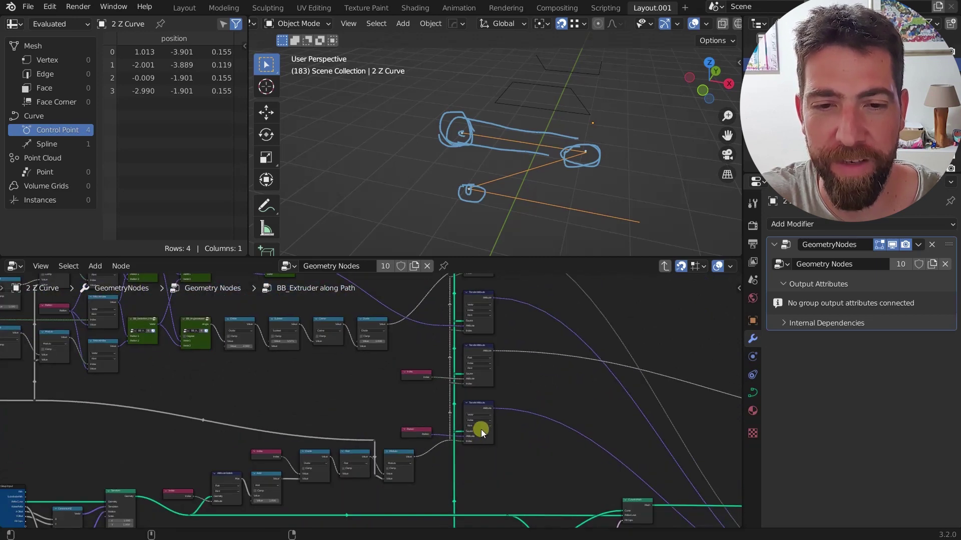
scroll(459, 382, down, 2)
scroll(487, 404, down, 5)
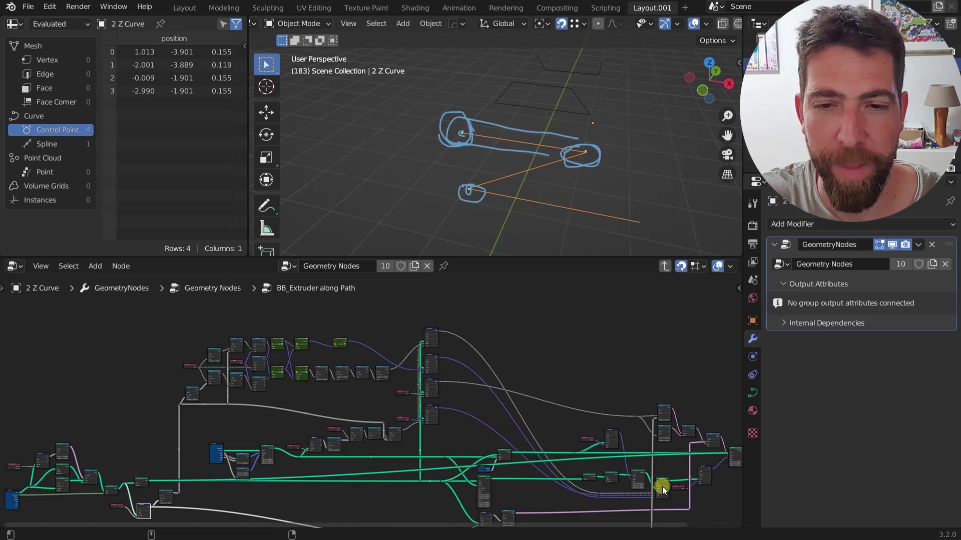
scroll(183, 346, up, 1)
scroll(183, 346, up, 1)
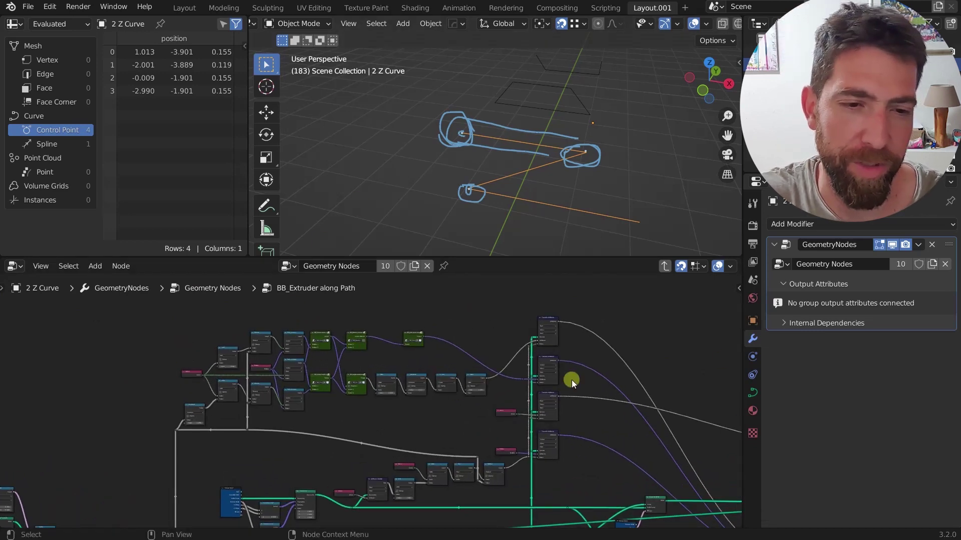
Preview the final extruded geometry from the last node before the Group Output.
scroll(571, 383, down, 7)
middle_drag(586, 383, 343, 369)
scroll(554, 426, up, 7)
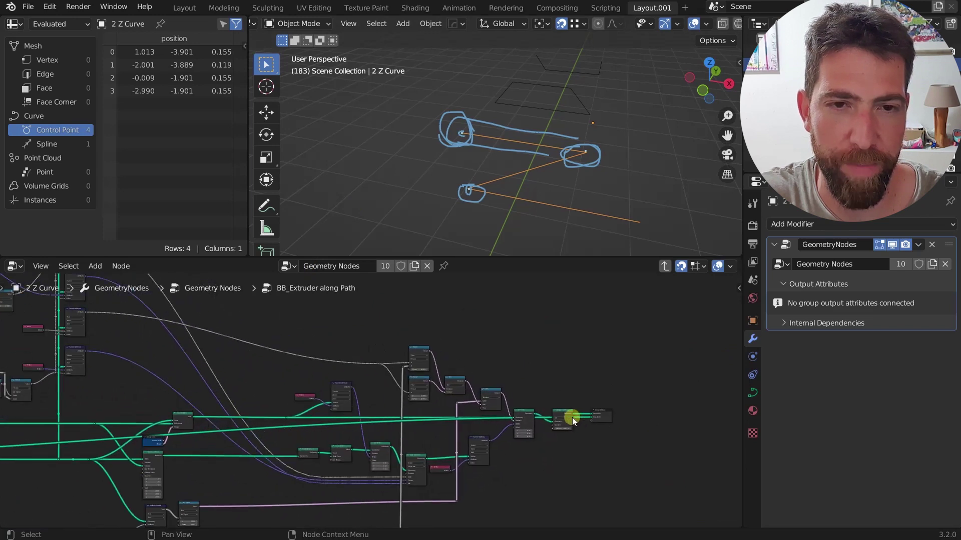
ctrl+shift+click(564, 412)
scroll(507, 151, up, 3)
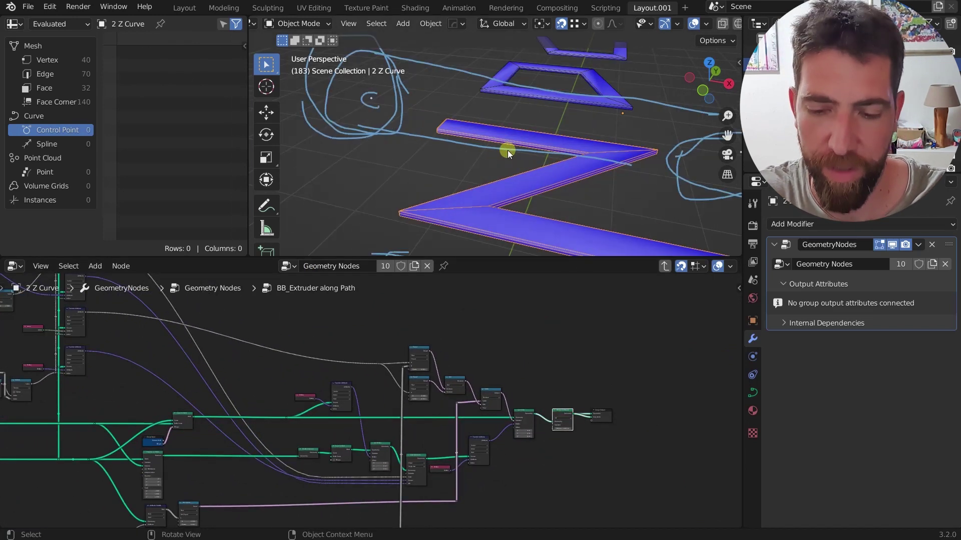
Erase the freehand annotations around the extruded Z shape.
scroll(508, 151, down, 4)
mouse_move(507, 150)
right_down()
mouse_move(485, 132)
mouse_move(559, 149)
mouse_move(519, 176)
right_up()
scroll(404, 371, down, 10)
scroll(167, 352, up, 7)
middle_drag(168, 352, 205, 371)
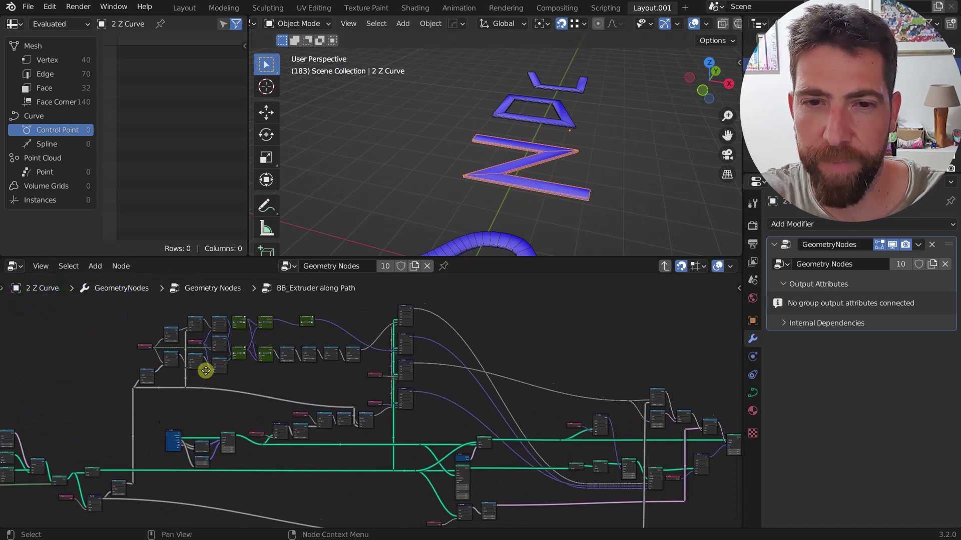
Select the Index node and examine the two Add nodes and the Subtract node that offset it.
scroll(206, 371, up, 8)
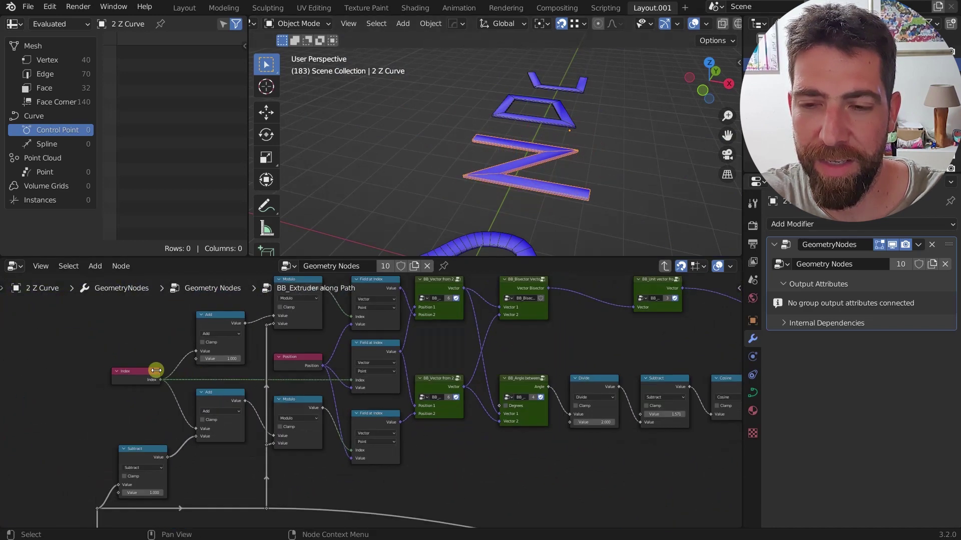
click(156, 371)
scroll(200, 371, up, 2)
middle_drag(210, 371, 238, 388)
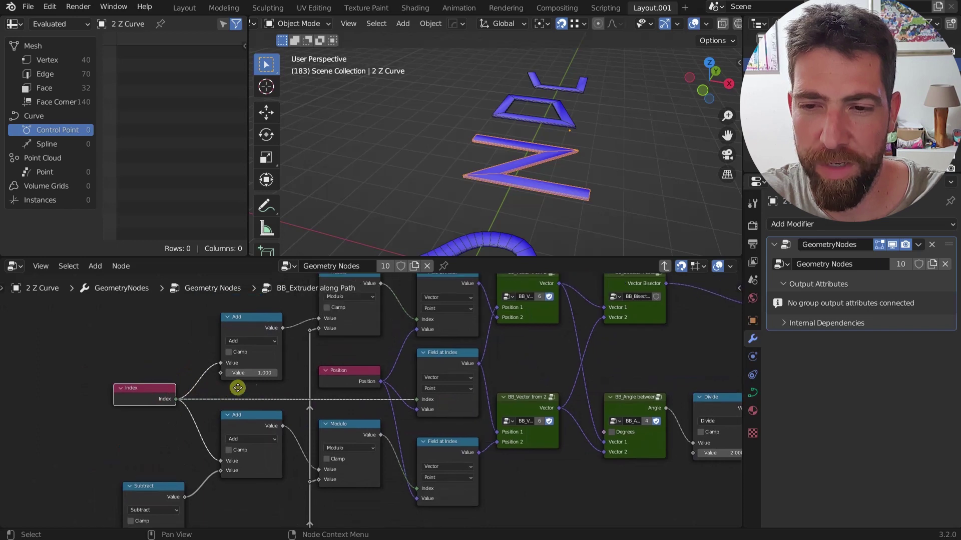
scroll(272, 464, up, 2)
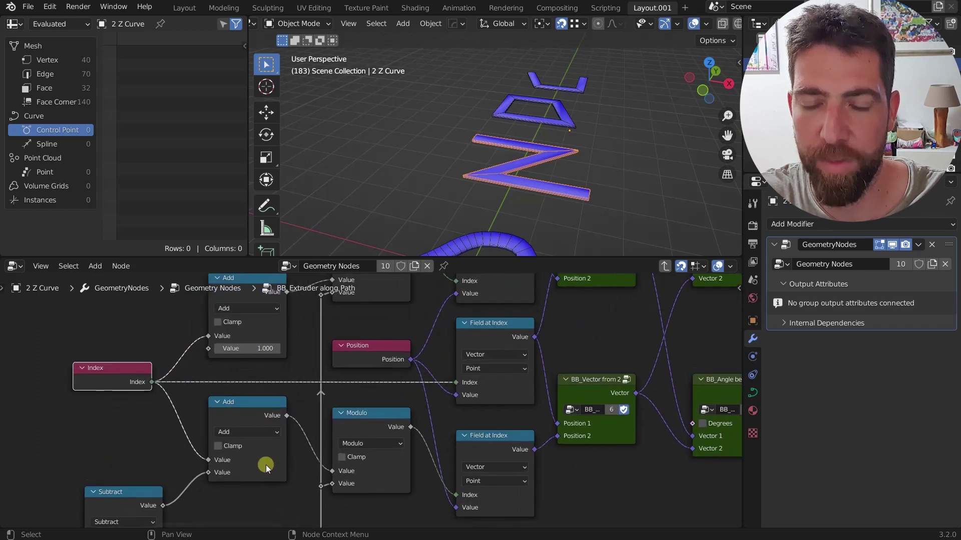
middle_drag(266, 465, 262, 395)
scroll(302, 383, down, 2)
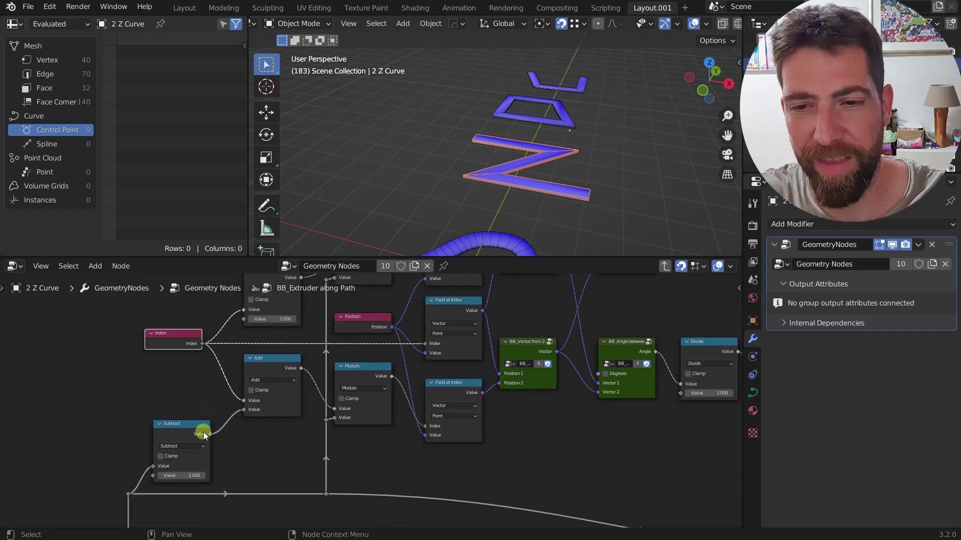
Trace the Subtract node's input back to the Add node after Attribute Statistic and examine how it feeds the lower Add node.
scroll(208, 438, down, 2)
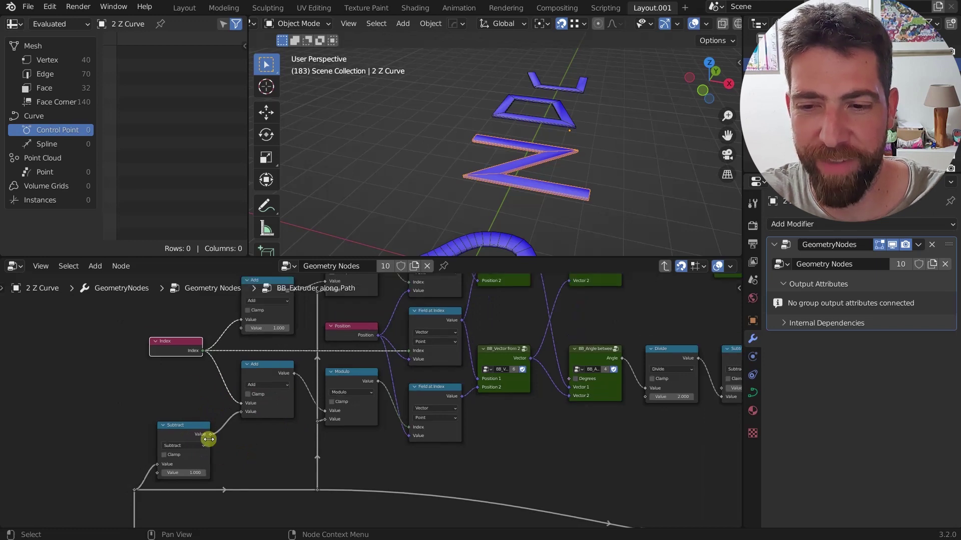
middle_drag(169, 481, 199, 455)
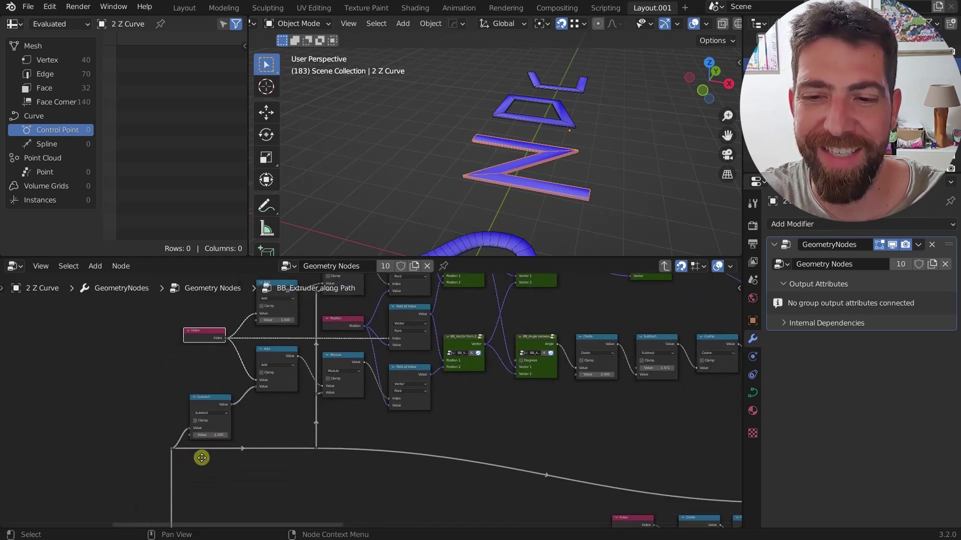
scroll(239, 381, down, 3)
middle_drag(230, 414, 228, 352)
scroll(193, 452, up, 1)
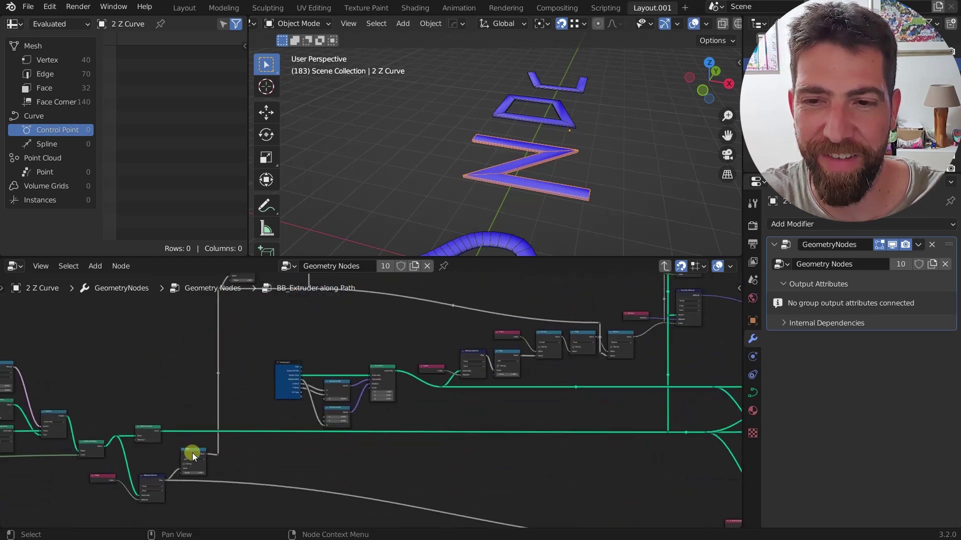
scroll(192, 453, up, 5)
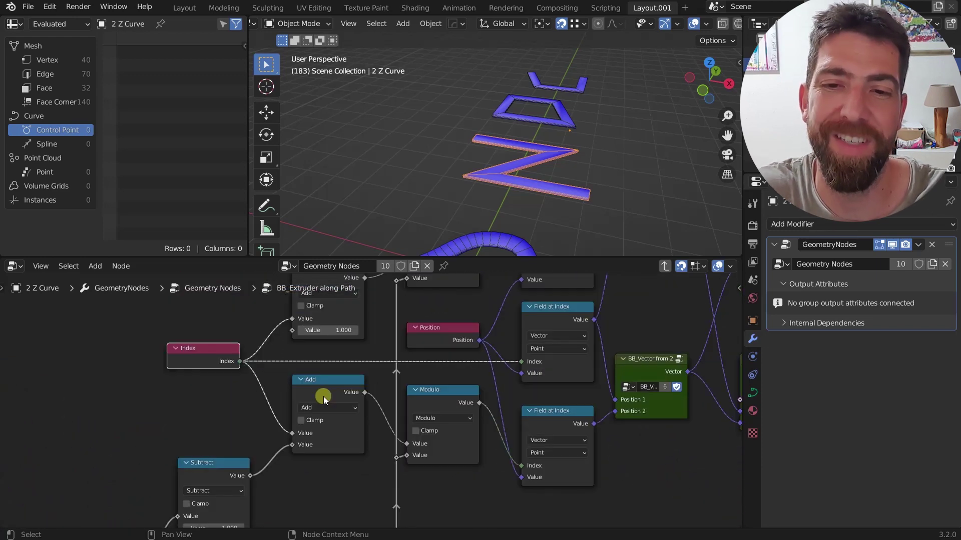
scroll(323, 397, down, 2)
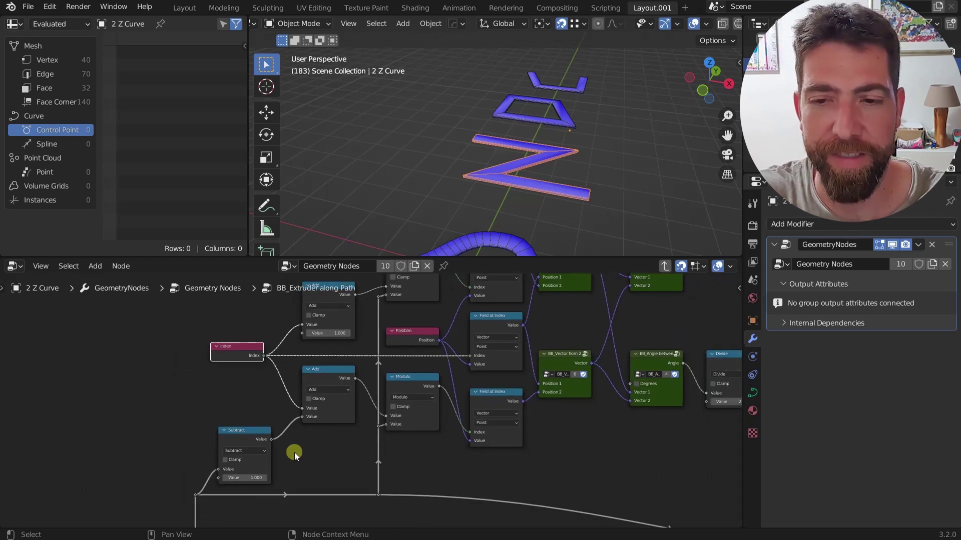
scroll(249, 420, up, 2)
scroll(359, 357, down, 1)
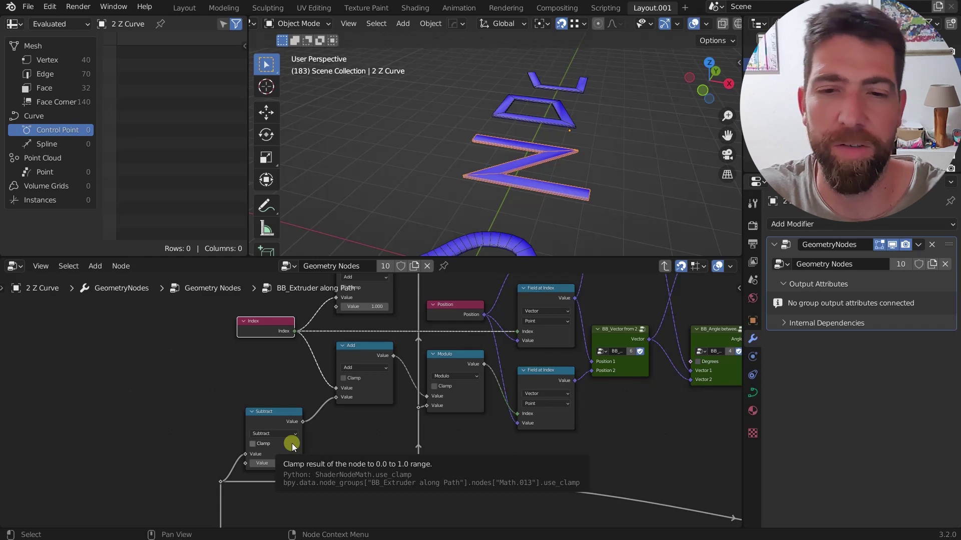
Select the lower Add node that combines Index with the Subtract result and examine its connections.
scroll(323, 423, up, 1)
scroll(350, 420, up, 1)
middle_drag(350, 421, 335, 426)
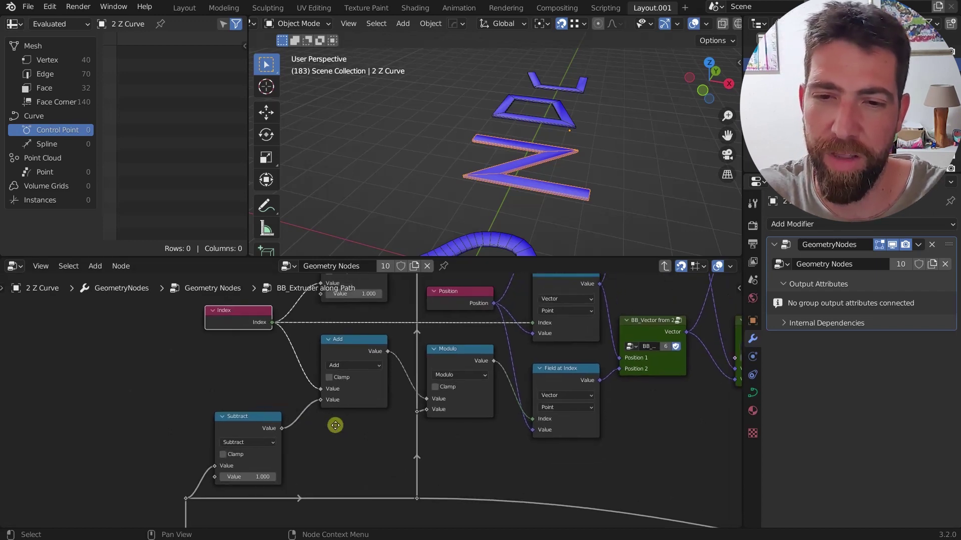
scroll(335, 426, down, 3)
scroll(338, 380, up, 3)
click(353, 363)
scroll(354, 363, down, 3)
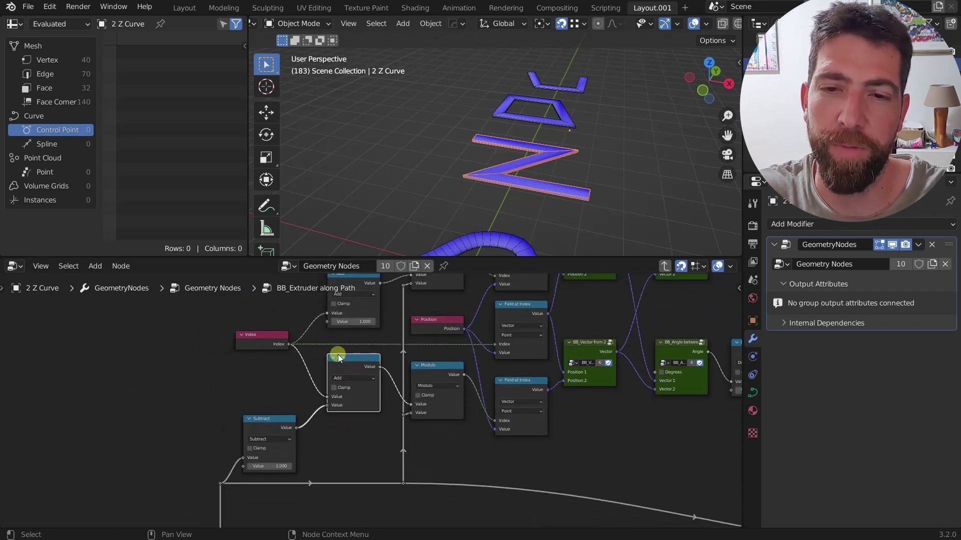
scroll(338, 354, down, 1)
middle_drag(341, 344, 352, 385)
scroll(368, 349, up, 2)
click(372, 349)
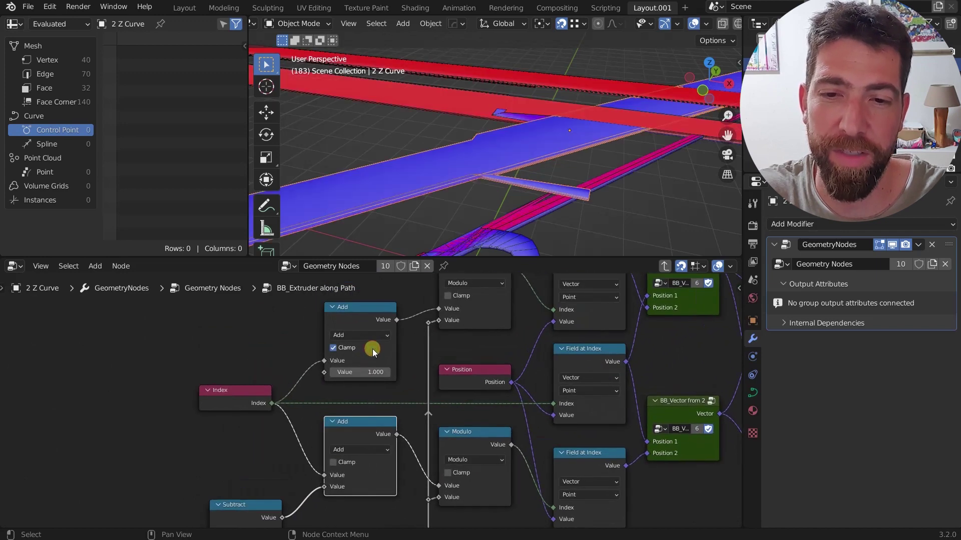
click(372, 349)
Select the Subtract node and examine how it feeds the lower Add node within the index branch.
middle_drag(350, 443, 361, 395)
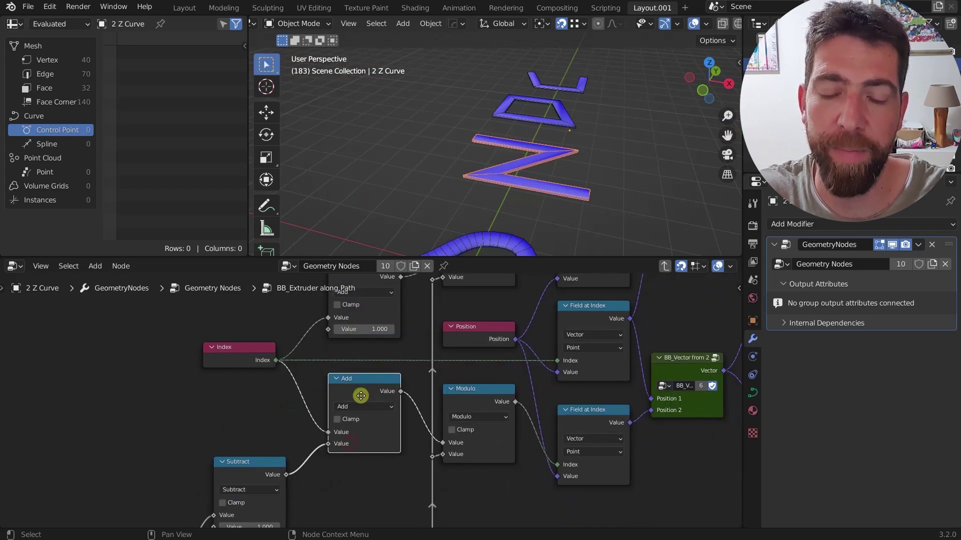
scroll(365, 426, down, 1)
click(304, 412)
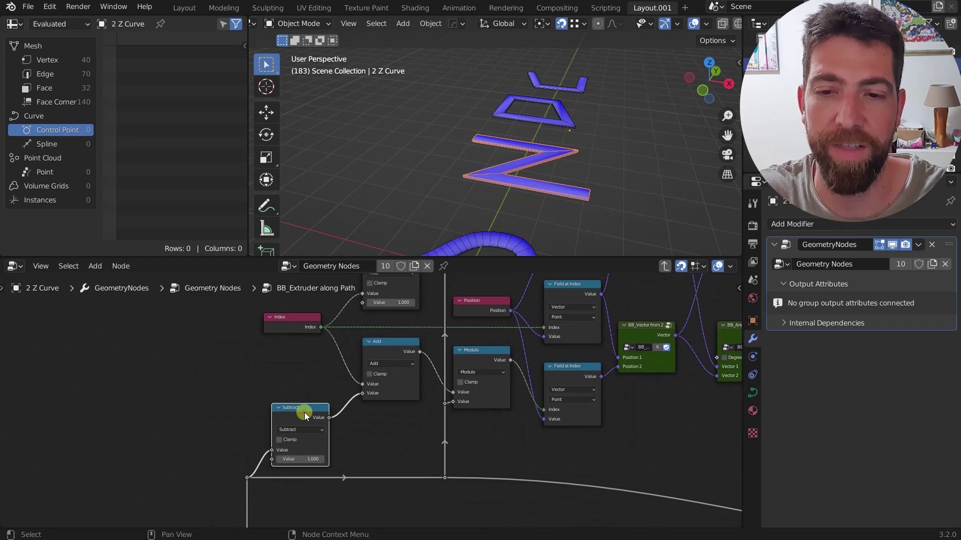
scroll(304, 412, down, 3)
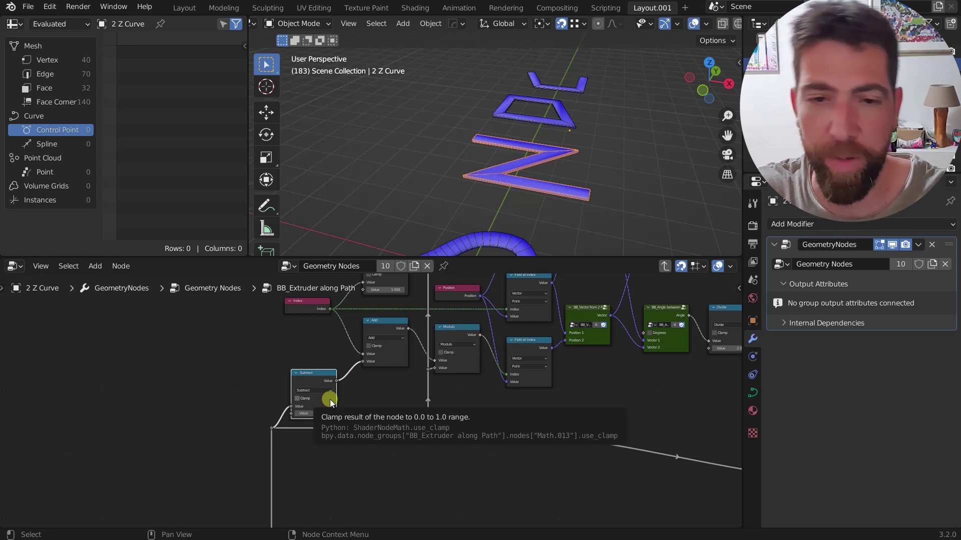
scroll(332, 397, down, 4)
middle_drag(383, 341, 365, 402)
scroll(376, 355, up, 3)
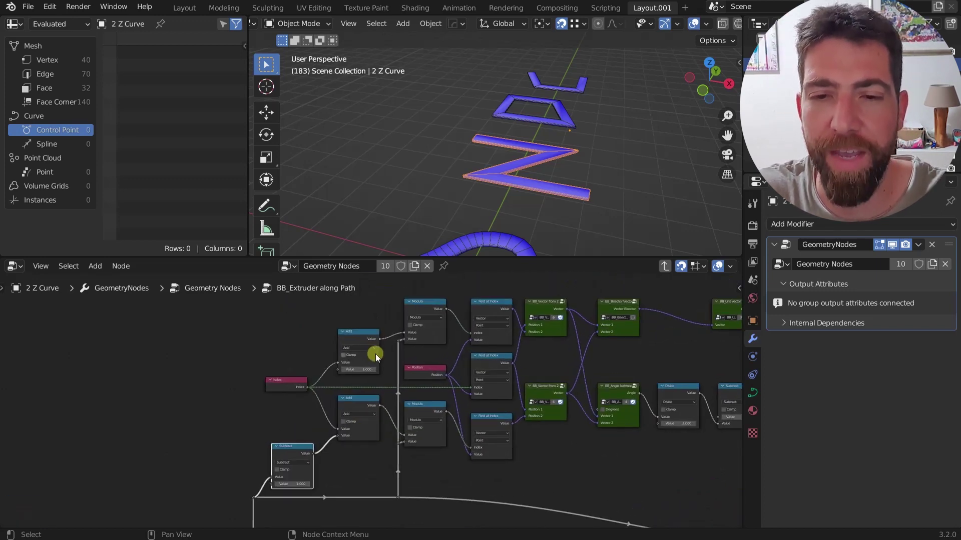
scroll(376, 356, up, 2)
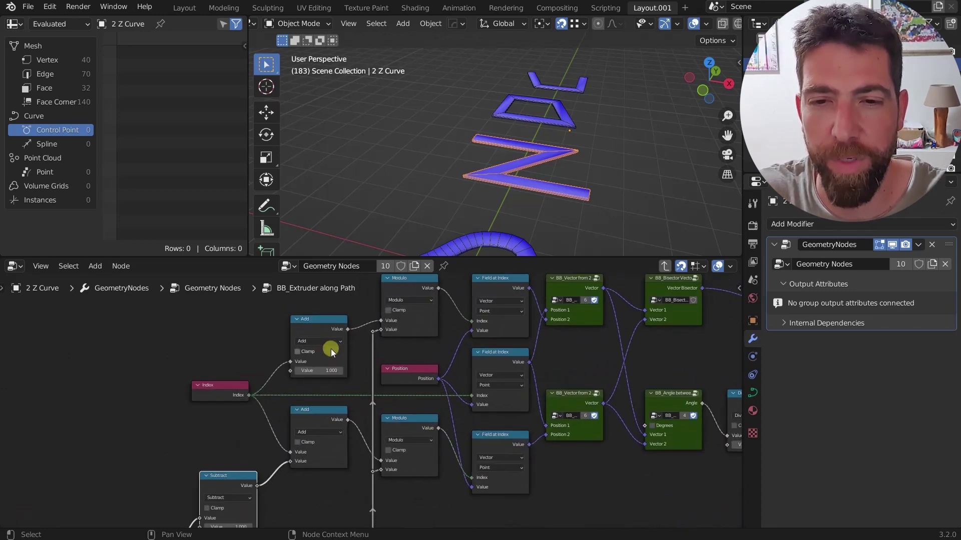
Select the Index node and circle the Z shape's upper-right corner with a freehand annotation.
click(231, 385)
scroll(568, 152, up, 2)
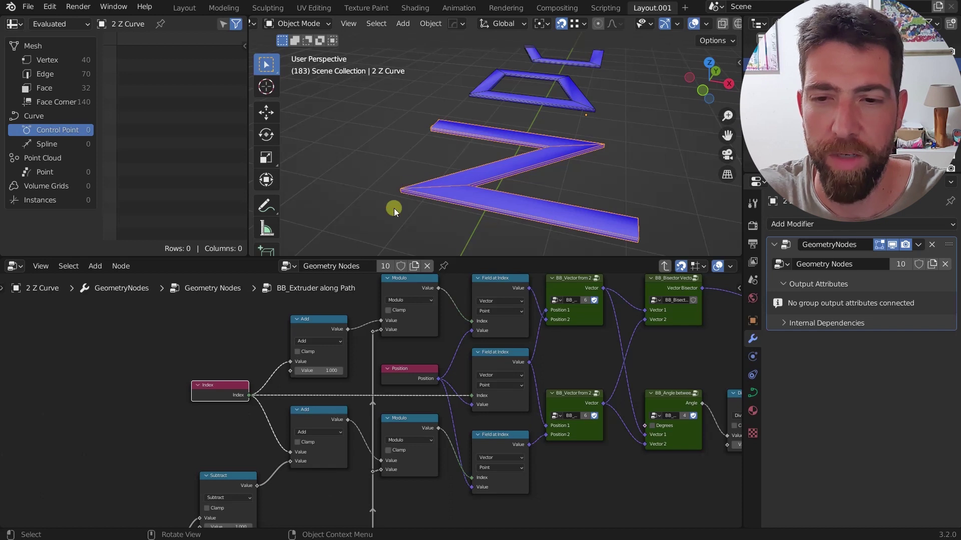
key(d)
right_click(587, 141)
key(d)
mouse_move(578, 137)
mouse_down()
mouse_move(577, 160)
mouse_move(576, 151)
mouse_up()
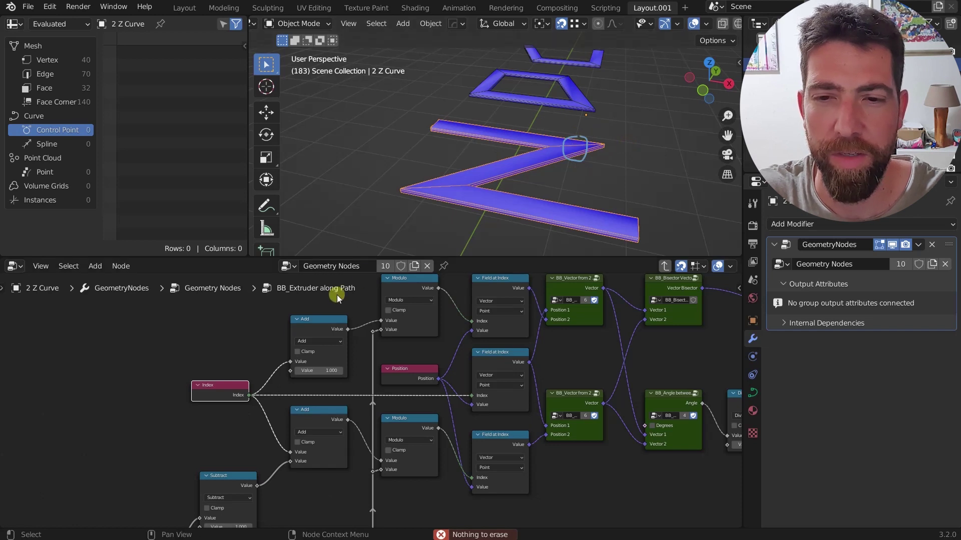
Select the upper Add node, compare both Add outputs, and select each Modulo node they feed.
click(325, 335)
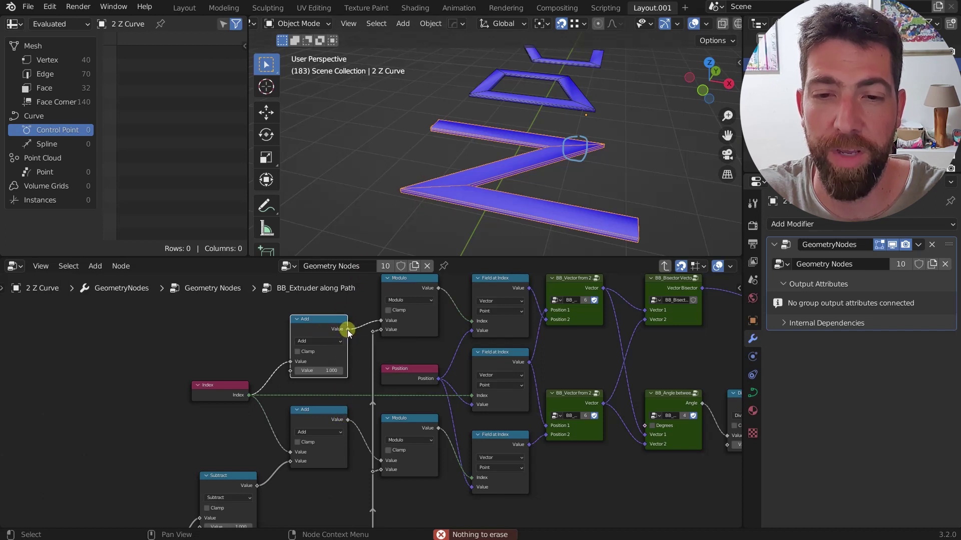
mouse_move(349, 333)
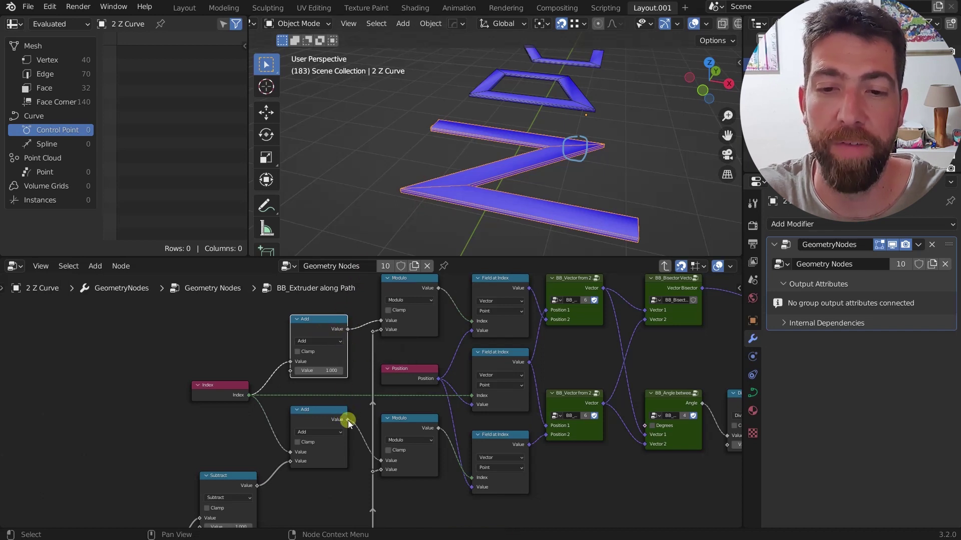
mouse_move(349, 422)
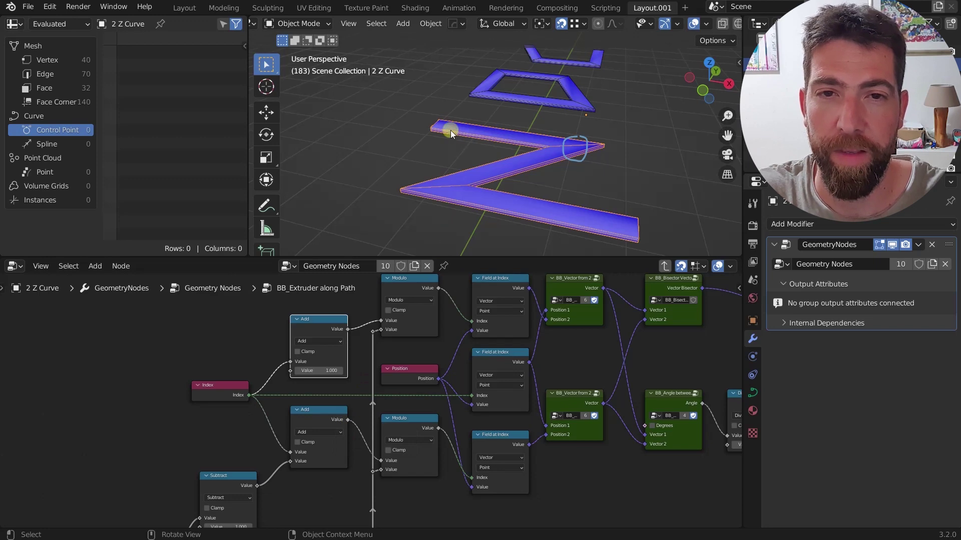
scroll(320, 361, down, 3)
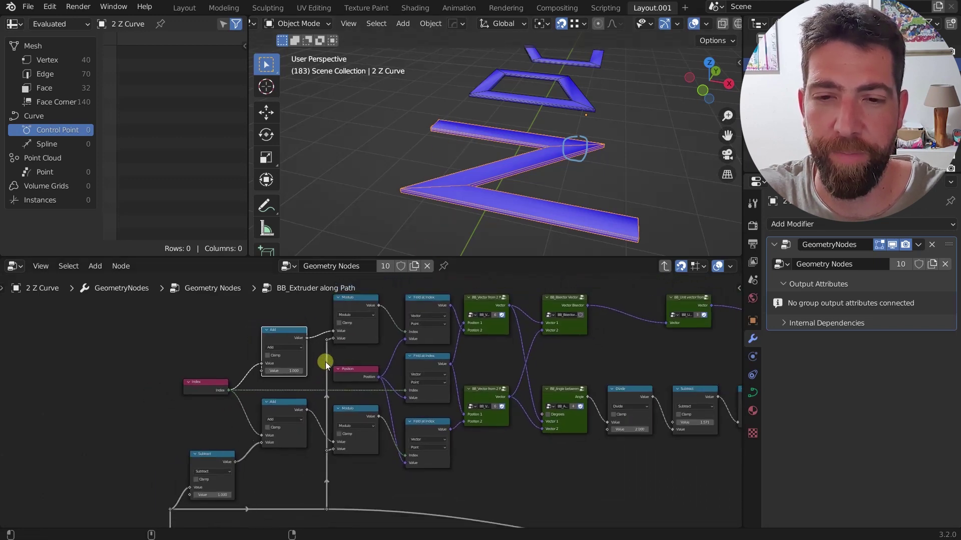
scroll(316, 361, down, 2)
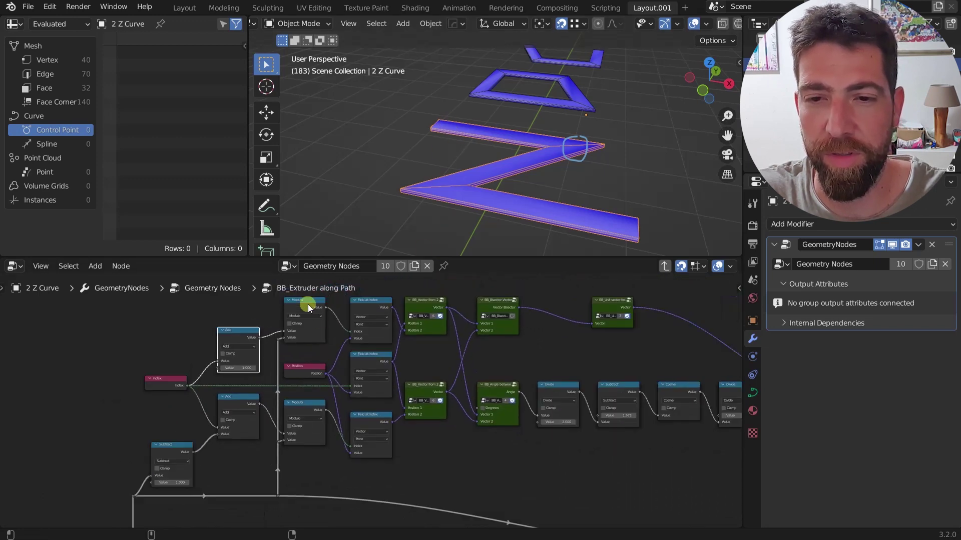
click(308, 307)
click(308, 404)
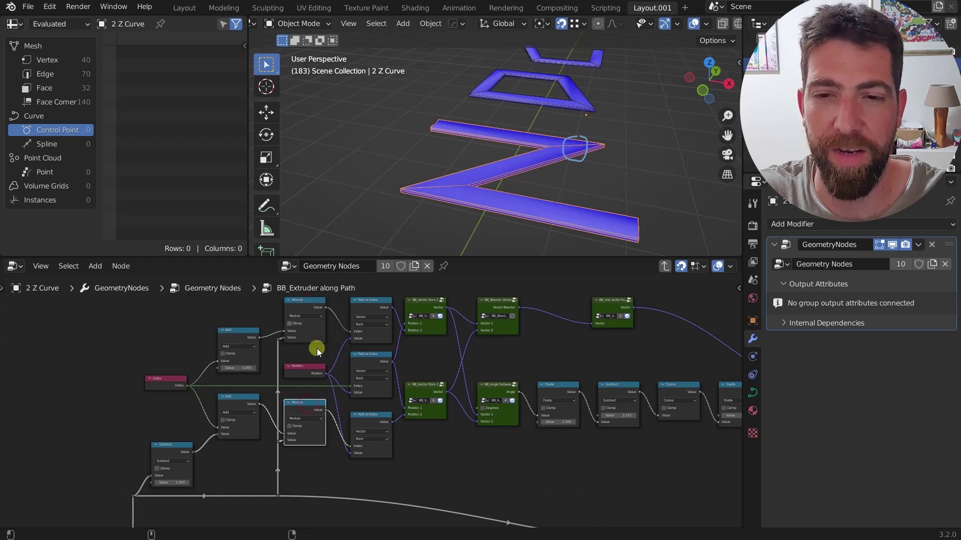
Select the three stacked Field at Index nodes in turn and examine their index and value inputs.
scroll(281, 314, up, 2)
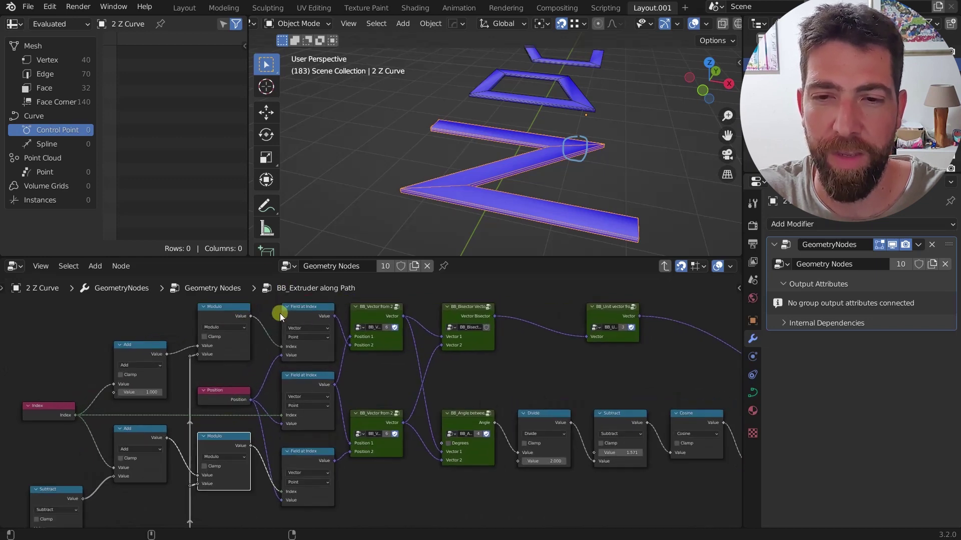
scroll(280, 314, up, 1)
click(309, 314)
click(300, 400)
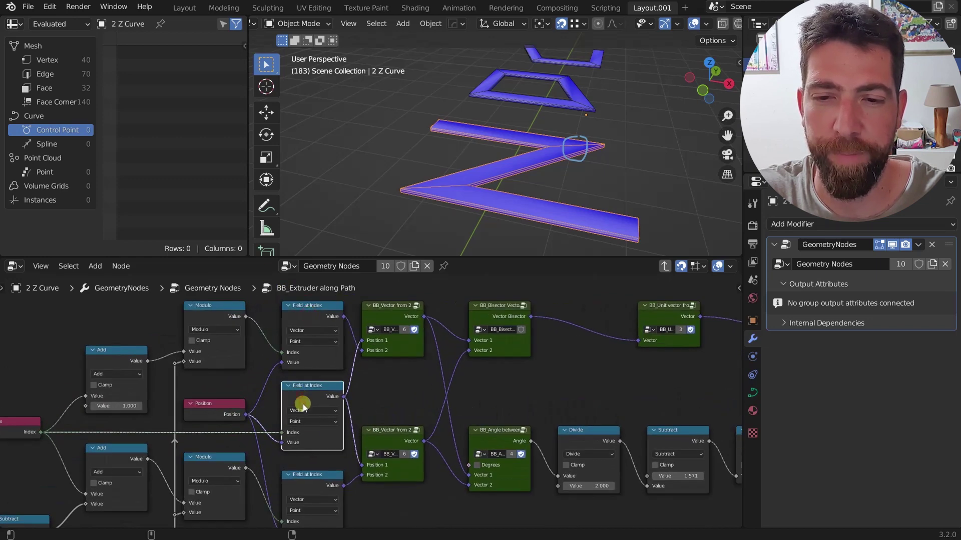
click(307, 475)
scroll(309, 473, down, 2)
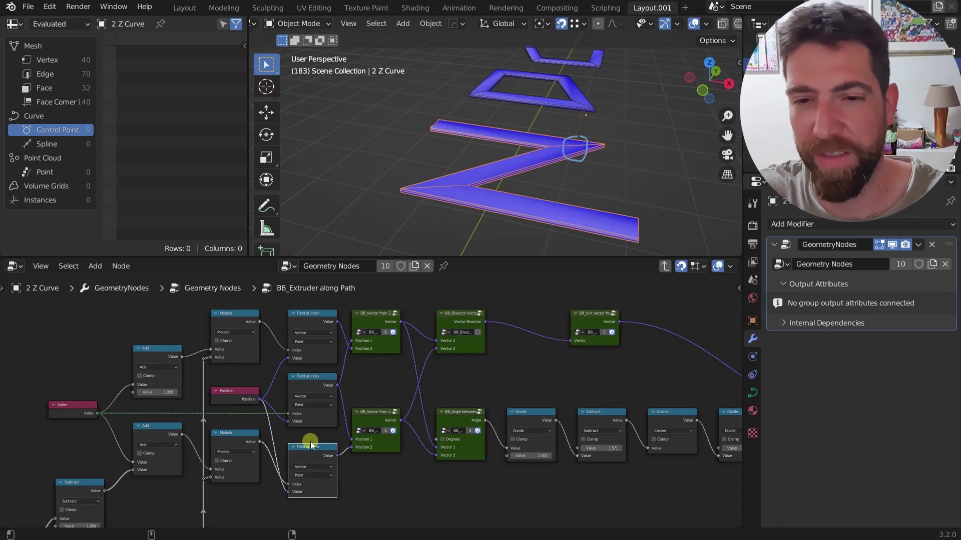
Select the Position, Index and lower Modulo nodes in turn to trace what feeds the Field at Index nodes, ending on Position.
scroll(272, 328, up, 3)
click(226, 426)
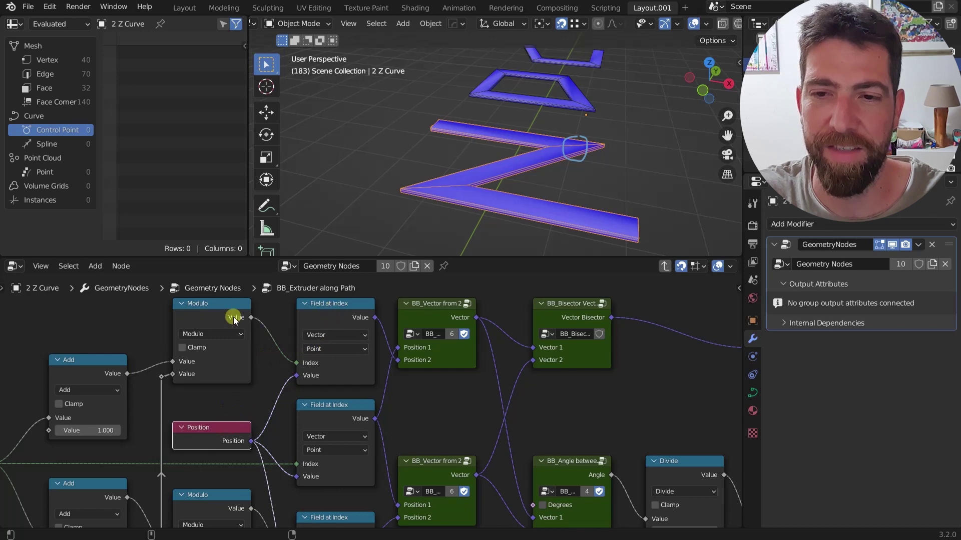
scroll(234, 316, down, 2)
click(45, 414)
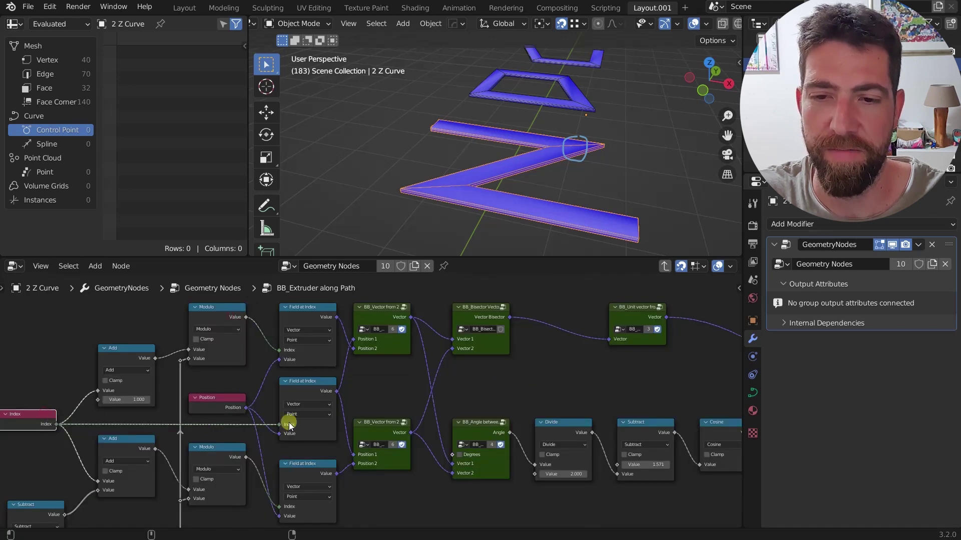
click(215, 456)
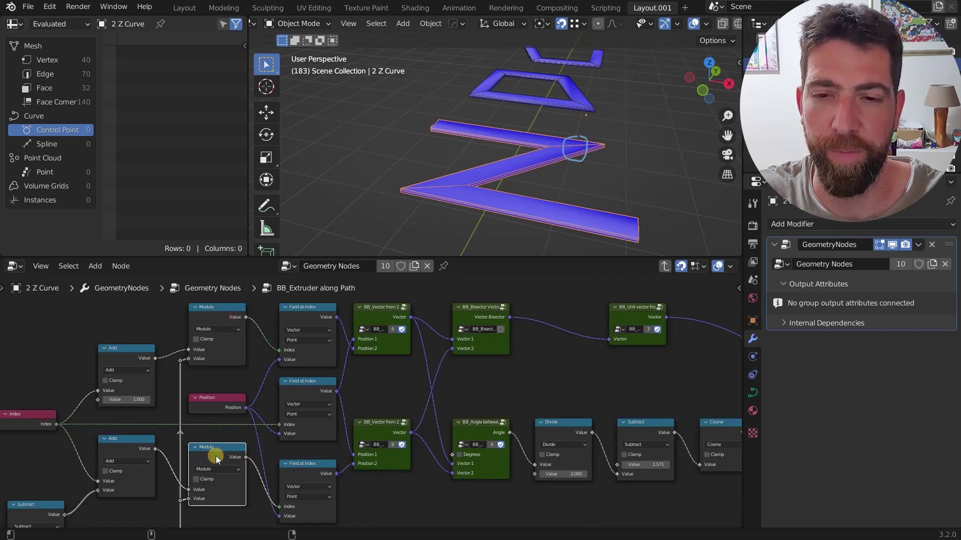
click(221, 395)
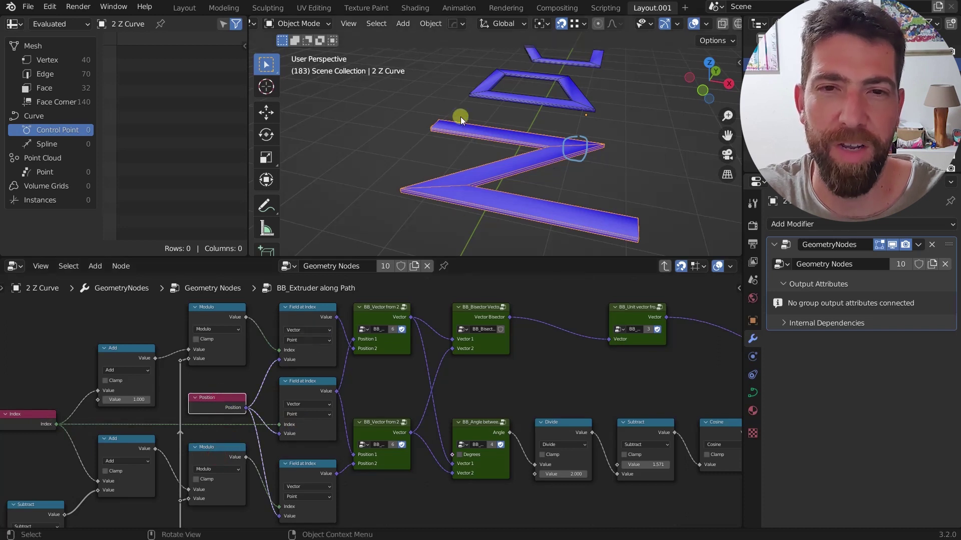
Mark the Z shape's upper-left end and lower-left corner with freehand annotations.
mouse_move(442, 109)
mouse_down()
mouse_move(432, 123)
mouse_move(447, 125)
mouse_move(440, 113)
mouse_up()
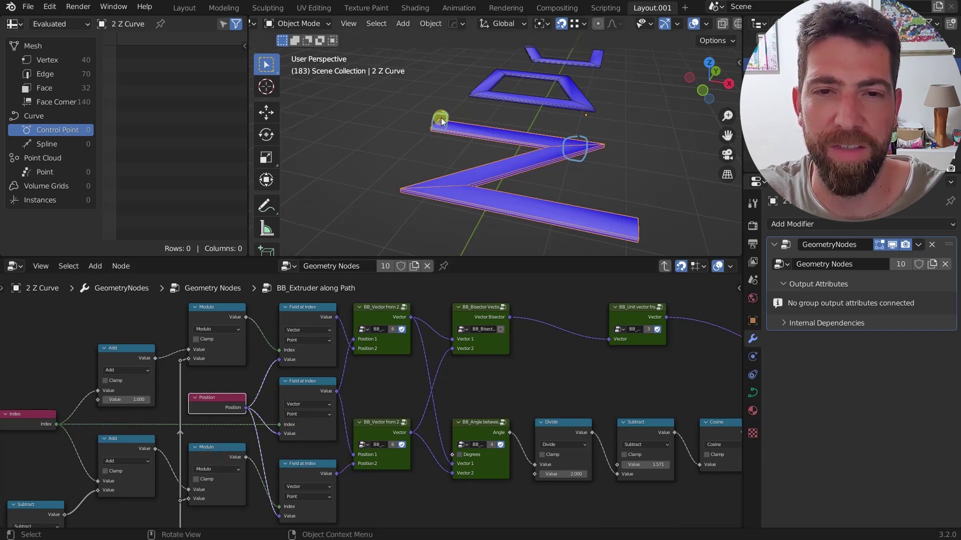
mouse_move(450, 186)
mouse_down()
mouse_move(437, 181)
mouse_move(450, 190)
mouse_move(444, 181)
mouse_up()
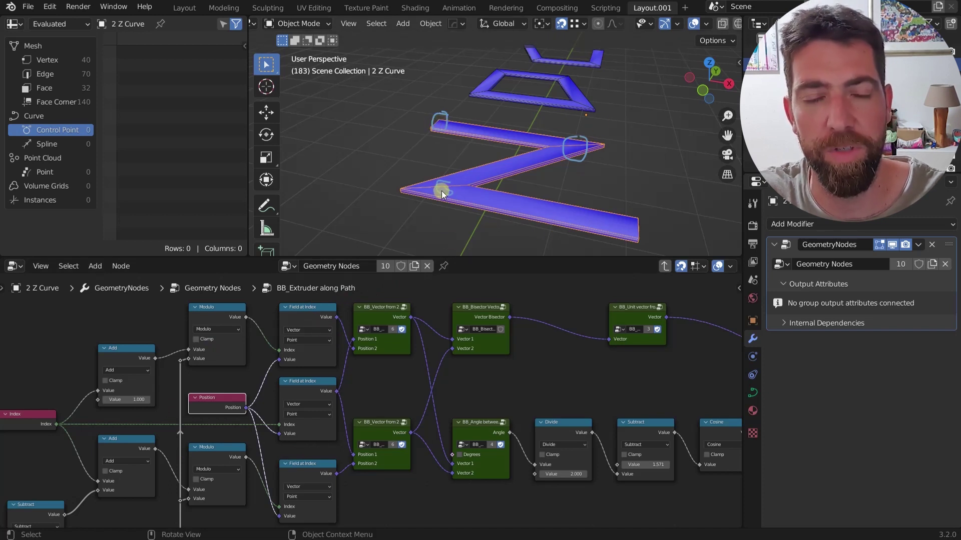
Complete the annotation circling the Z's lower-left corner, and look inside the upper BB_Vector from 2 node group before returning to BB_Extruder along Path.
mouse_move(452, 178)
mouse_down()
mouse_move(435, 193)
mouse_move(448, 176)
mouse_up()
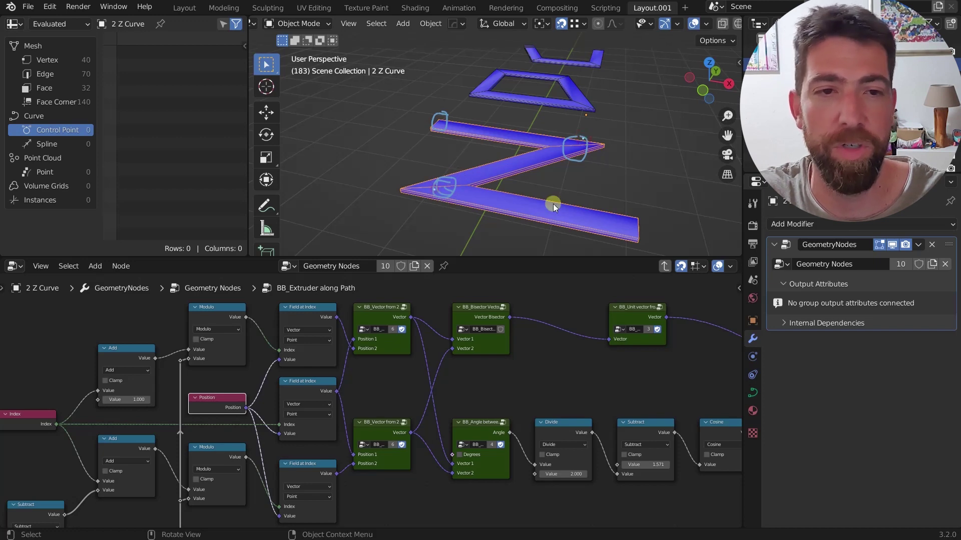
scroll(475, 164, down, 1)
middle_drag(400, 347, 360, 420)
click(356, 346)
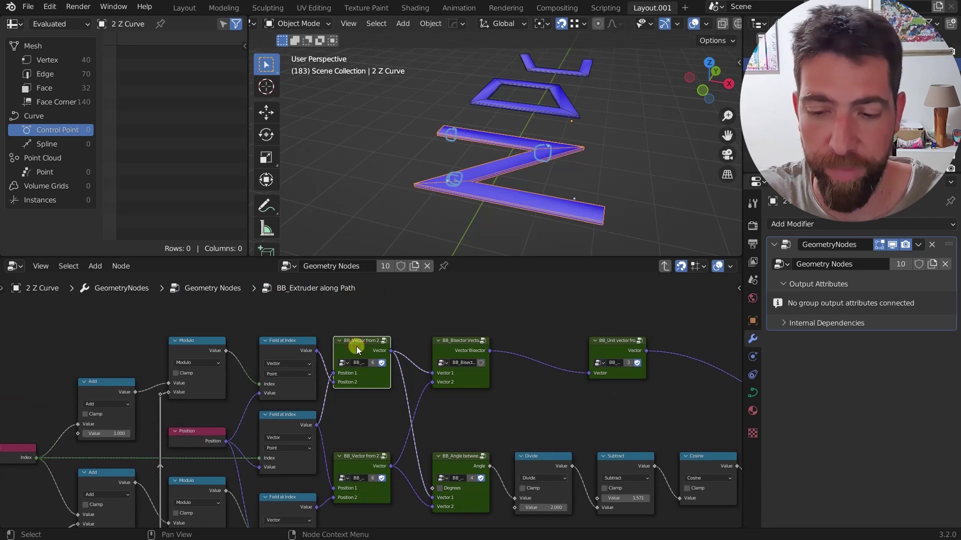
key(Tab)
scroll(356, 346, down, 1)
middle_drag(425, 430, 441, 467)
key(Tab)
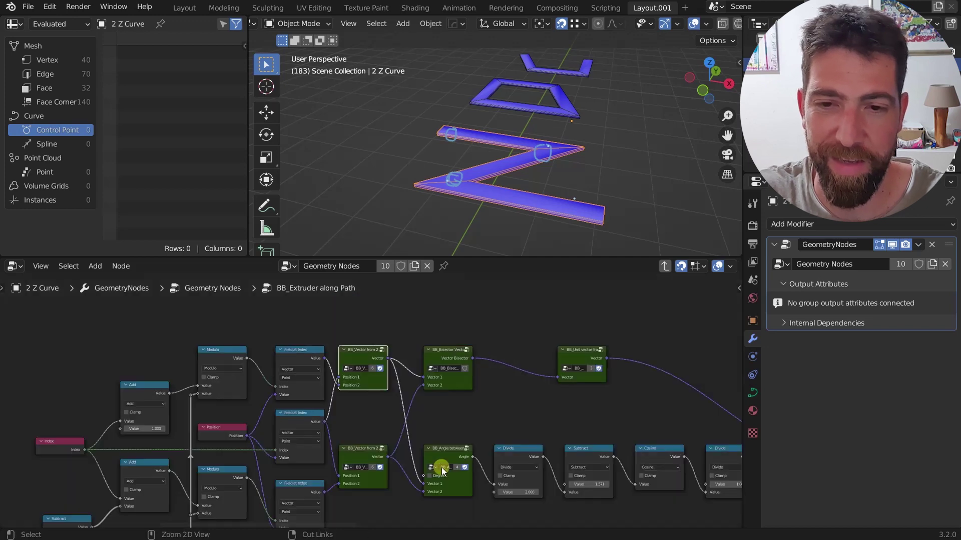
middle_drag(370, 418, 379, 404)
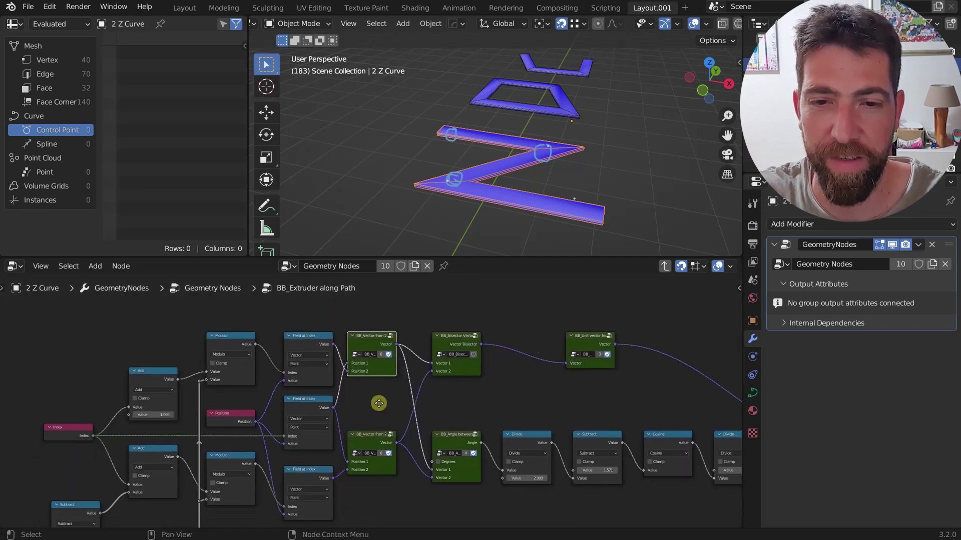
Select the upper and middle Field at Index nodes and the upper BB_Vector from 2 node to trace its Position 1 and Position 2 inputs.
scroll(364, 310, up, 3)
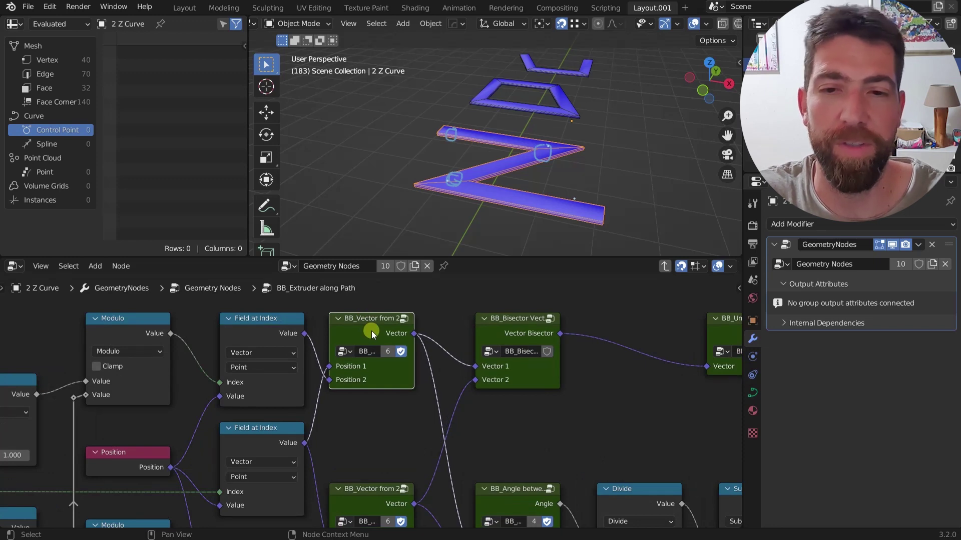
click(251, 337)
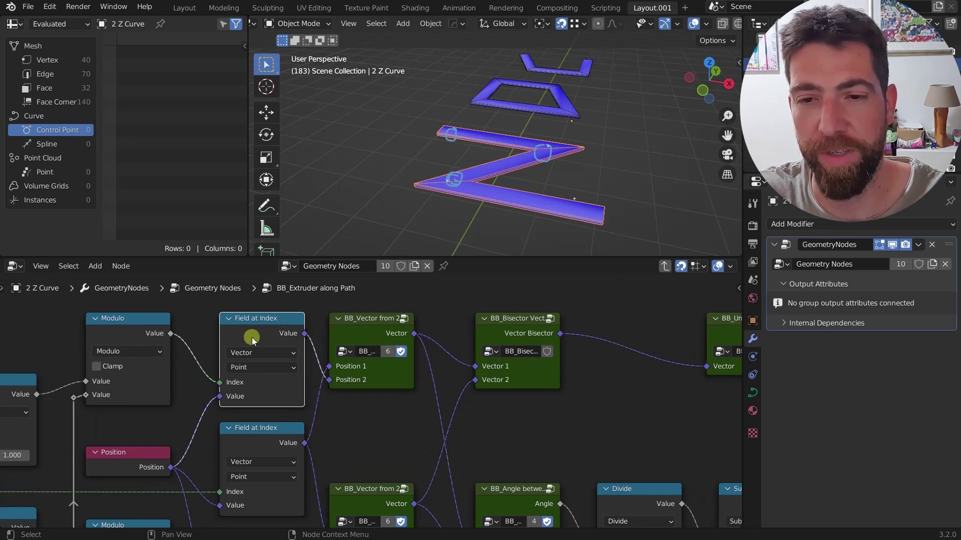
click(276, 435)
scroll(351, 353, down, 1)
click(364, 335)
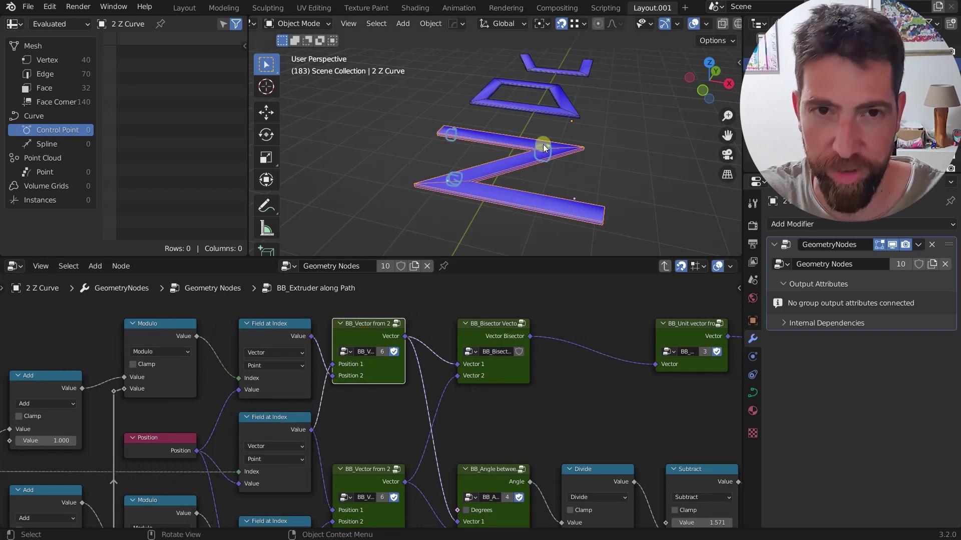
scroll(543, 145, up, 3)
scroll(543, 144, down, 3)
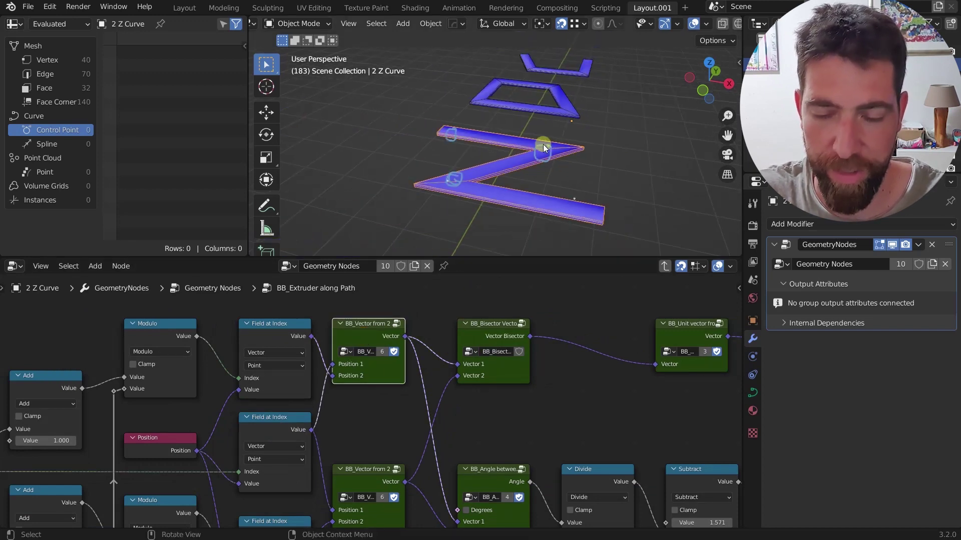
Switch the viewport to top view and annotate arrows from the Z's upper-right corner along both adjoining segments.
click(712, 61)
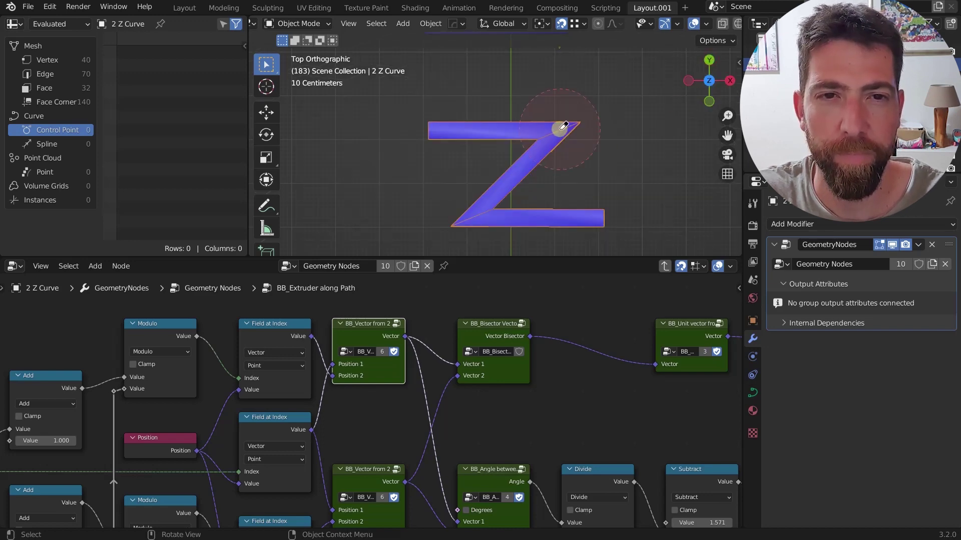
mouse_move(559, 132)
mouse_down()
mouse_move(434, 114)
mouse_move(433, 140)
mouse_up()
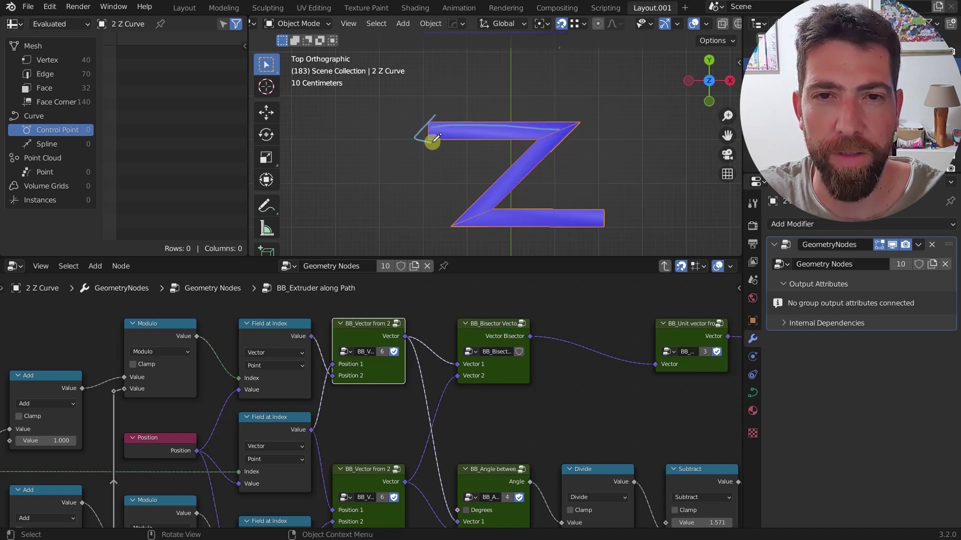
mouse_move(538, 149)
mouse_down()
mouse_move(457, 214)
mouse_move(485, 217)
mouse_up()
Select the lower and upper BB_Vector from 2 nodes alternately to compare their inputs and outputs, ending on the lower one.
scroll(398, 390, down, 2)
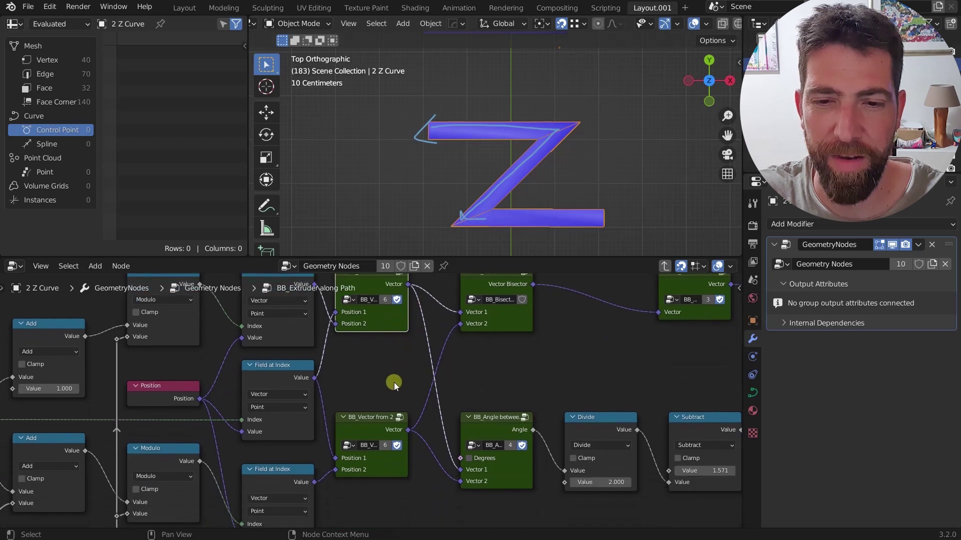
click(381, 417)
scroll(383, 295, down, 2)
click(383, 295)
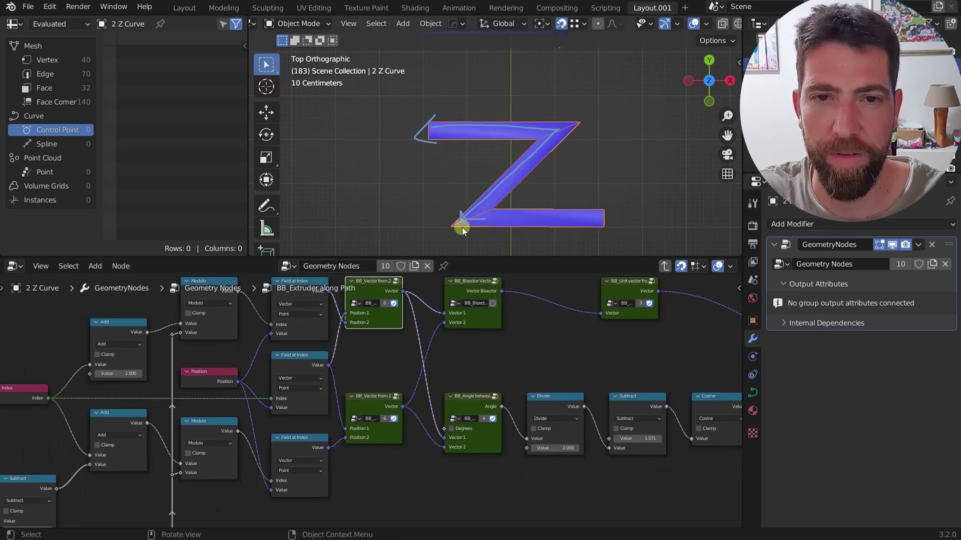
click(374, 399)
middle_drag(456, 359, 407, 429)
scroll(407, 427, up, 3)
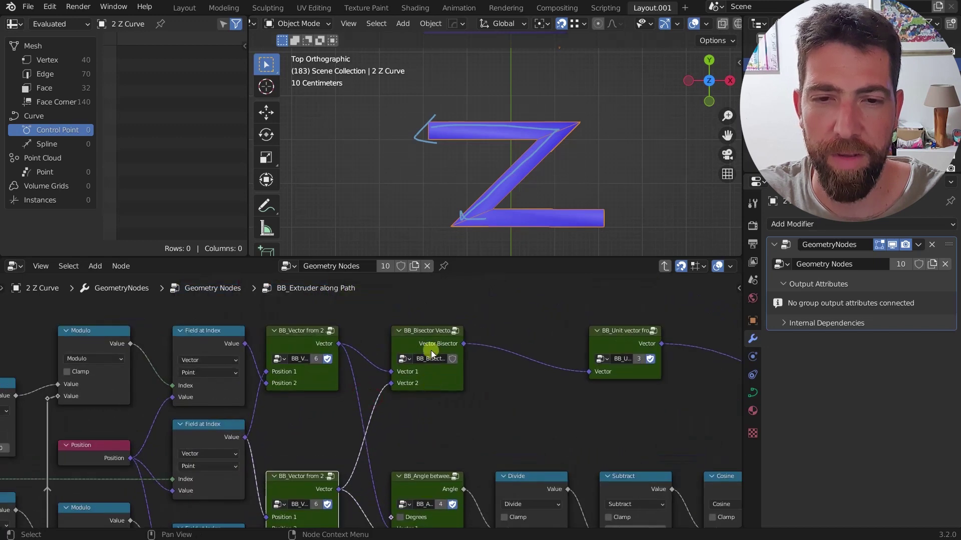
Select the BB_Bisector Vector node and annotate a long bisector arrow from the upper-right corner between the two segment arrows.
click(431, 339)
middle_drag(436, 342, 417, 343)
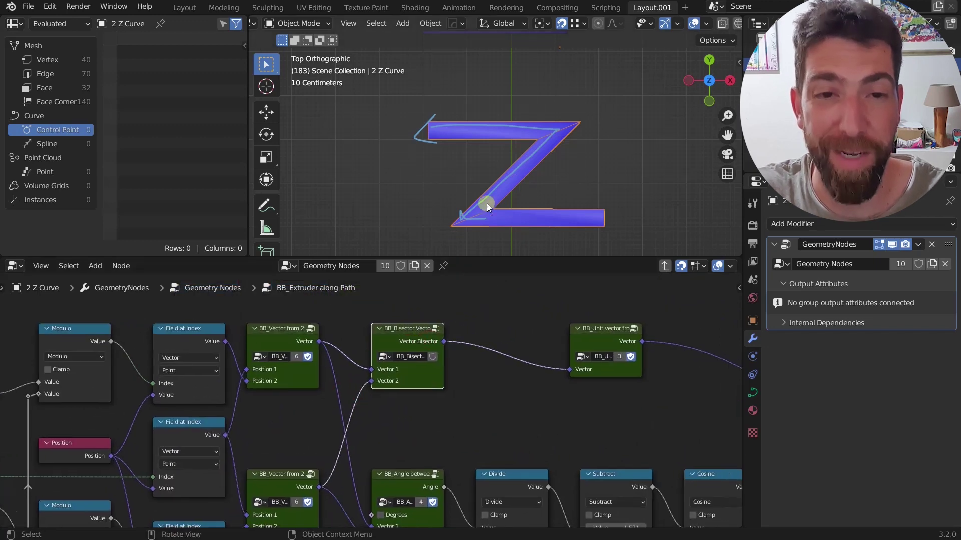
mouse_move(555, 129)
mouse_down()
mouse_move(332, 219)
mouse_move(344, 202)
mouse_move(350, 227)
mouse_move(365, 229)
mouse_up()
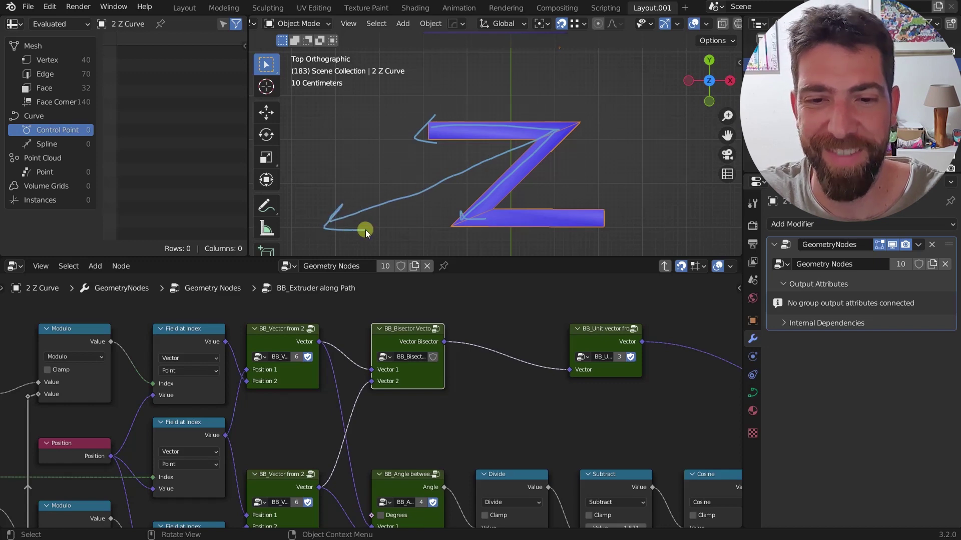
Select the BB_Unit vector node and annotate a short arrow from the upper-right corner along the bisector.
middle_drag(455, 378, 447, 316)
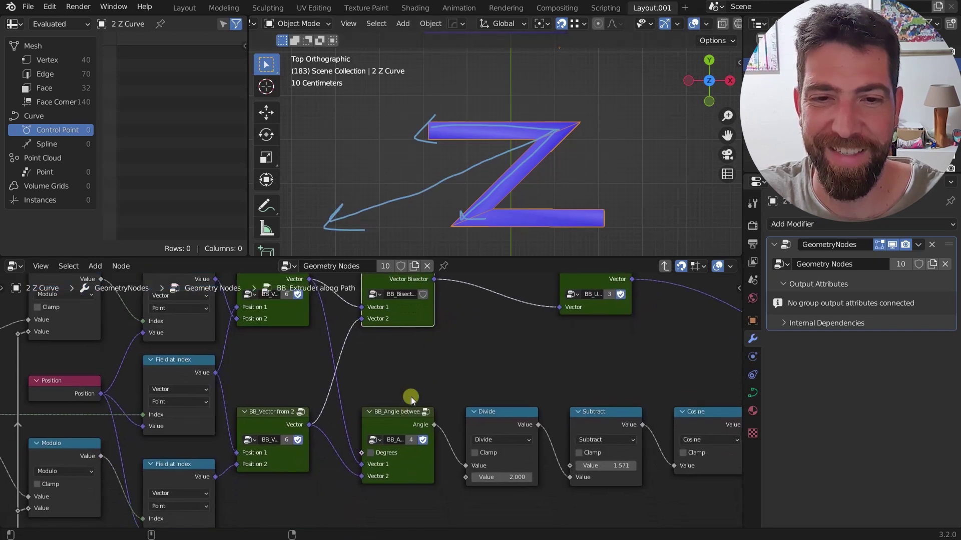
scroll(411, 397, down, 2)
middle_drag(483, 361, 404, 397)
click(467, 340)
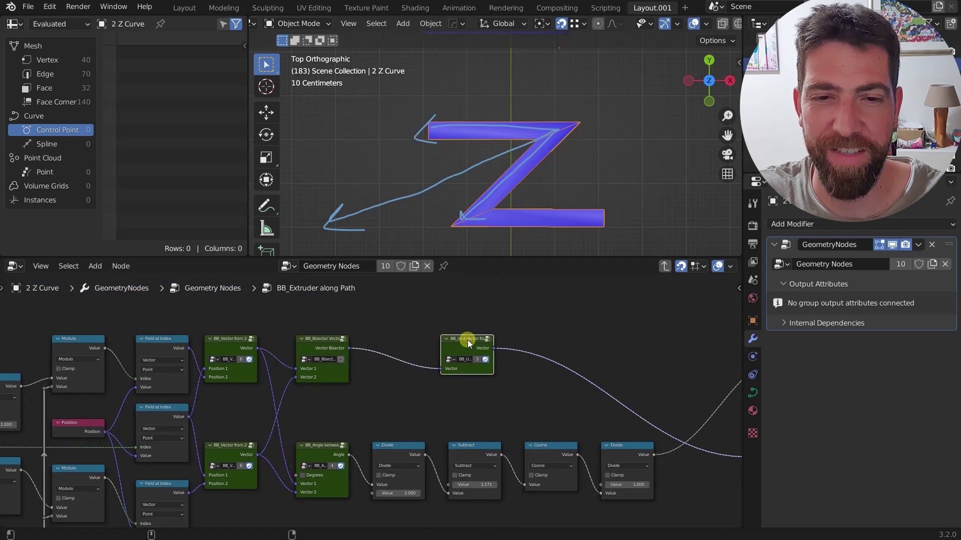
mouse_move(555, 127)
mouse_down()
mouse_move(484, 160)
mouse_move(499, 174)
mouse_up()
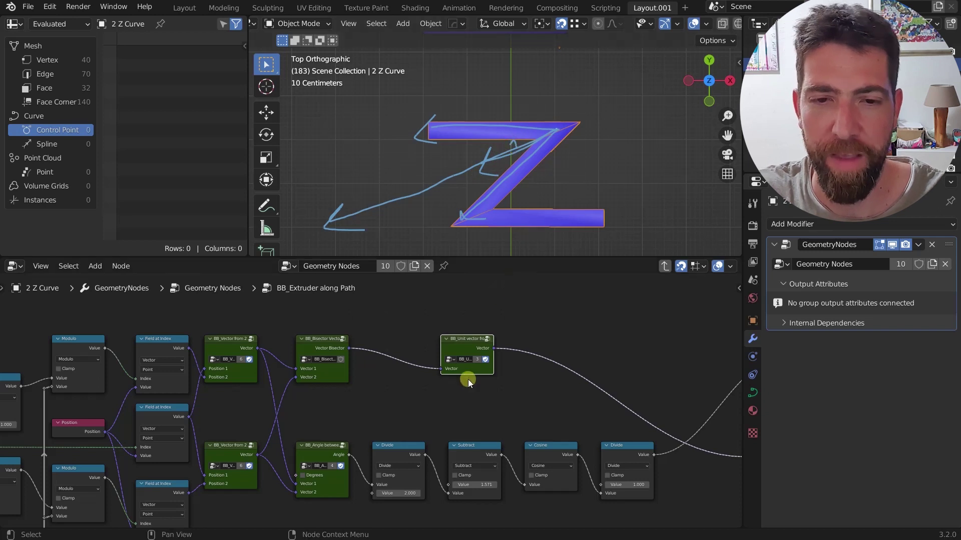
Select the BB_Angle between node and annotate an arc joining the two segment arrows.
middle_drag(457, 426, 447, 367)
middle_drag(302, 381, 333, 414)
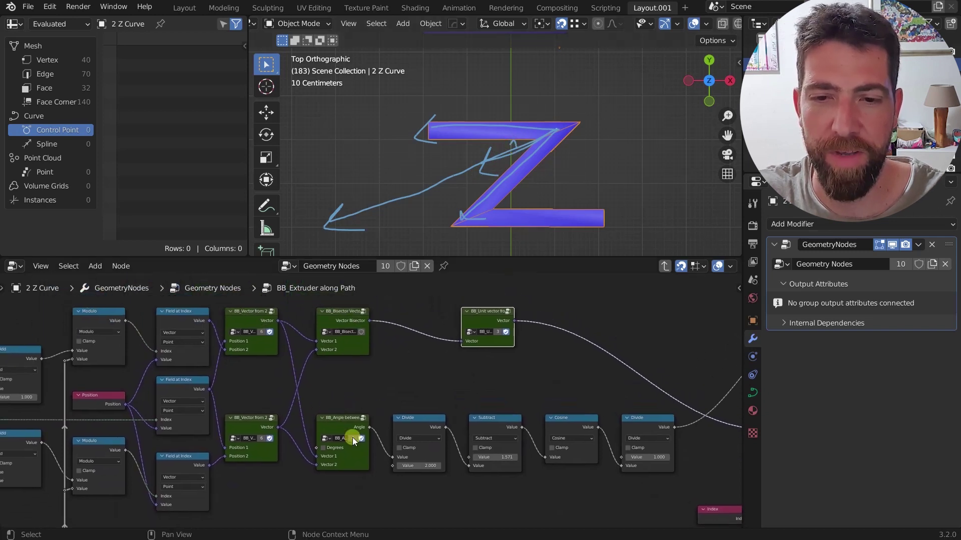
click(347, 430)
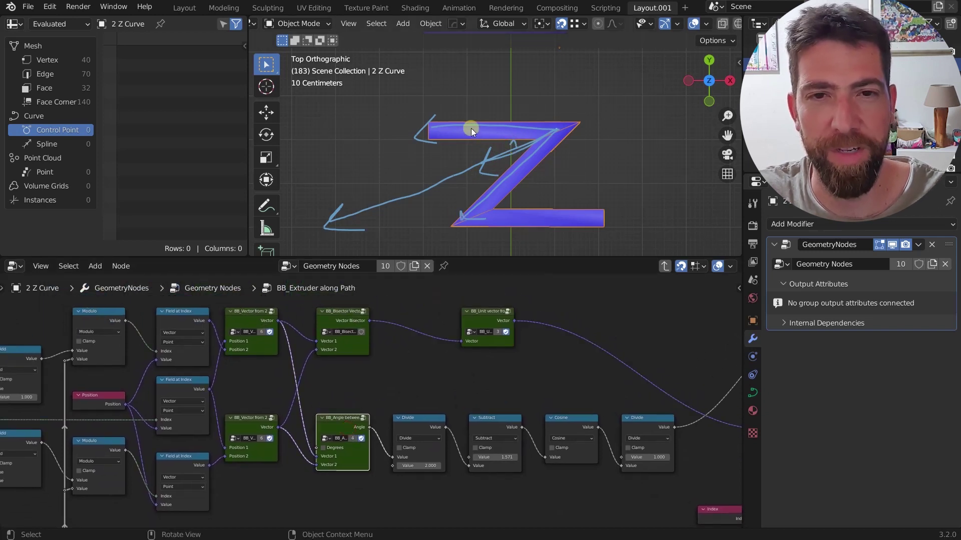
mouse_move(471, 128)
mouse_down()
mouse_move(467, 160)
mouse_move(490, 195)
mouse_up()
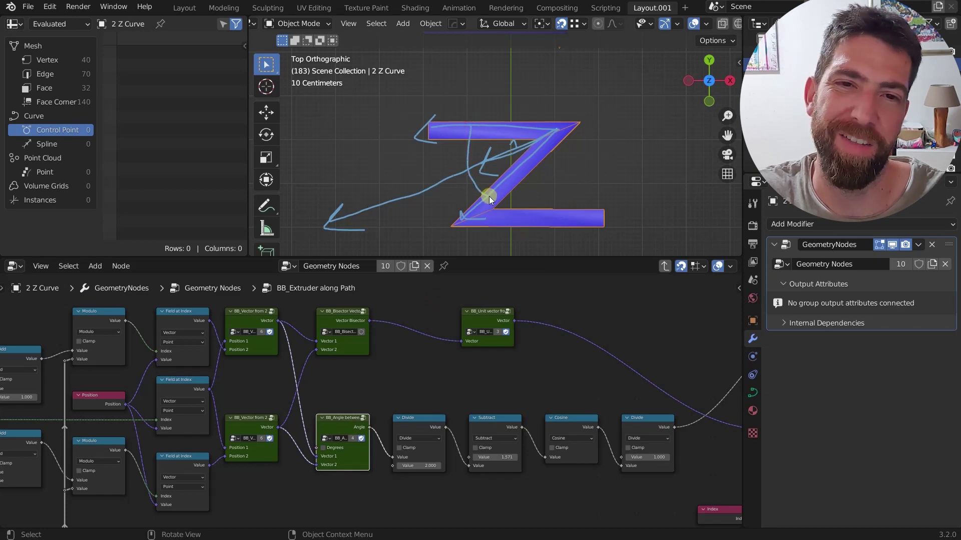
Select the Divide node with value 2.000 and annotate the half angle with a double arc and an alpha symbol.
scroll(418, 375, up, 2)
click(405, 409)
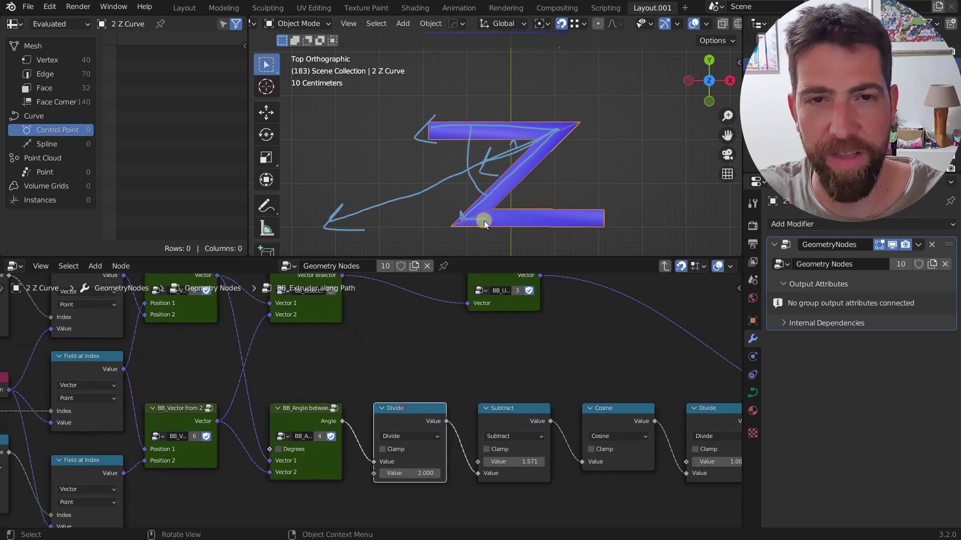
scroll(484, 221, up, 4)
drag(521, 84, 515, 126)
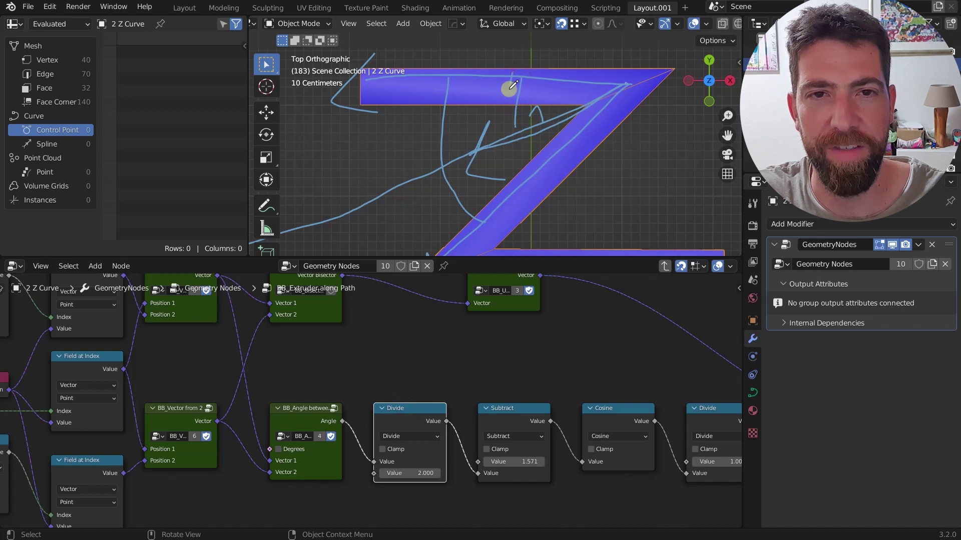
drag(513, 85, 515, 133)
mouse_move(588, 86)
mouse_down()
mouse_move(570, 98)
mouse_move(567, 85)
mouse_move(583, 97)
mouse_up()
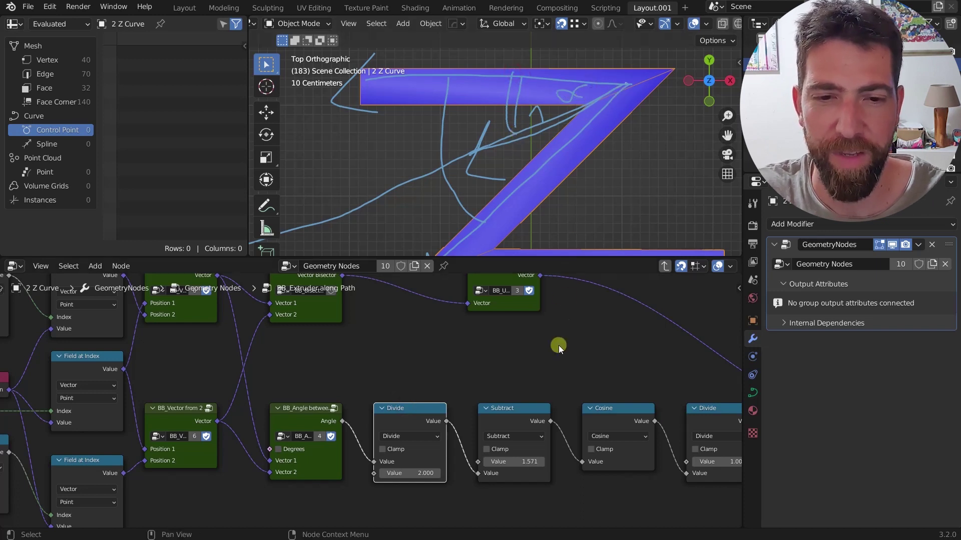
Tilt the view into perspective and annotate a line extending the bisector outward through the Z's upper-right corner.
middle_drag(559, 345, 492, 348)
scroll(573, 109, down, 4)
middle_drag(573, 109, 596, 94)
scroll(605, 97, up, 5)
drag(683, 98, 687, 98)
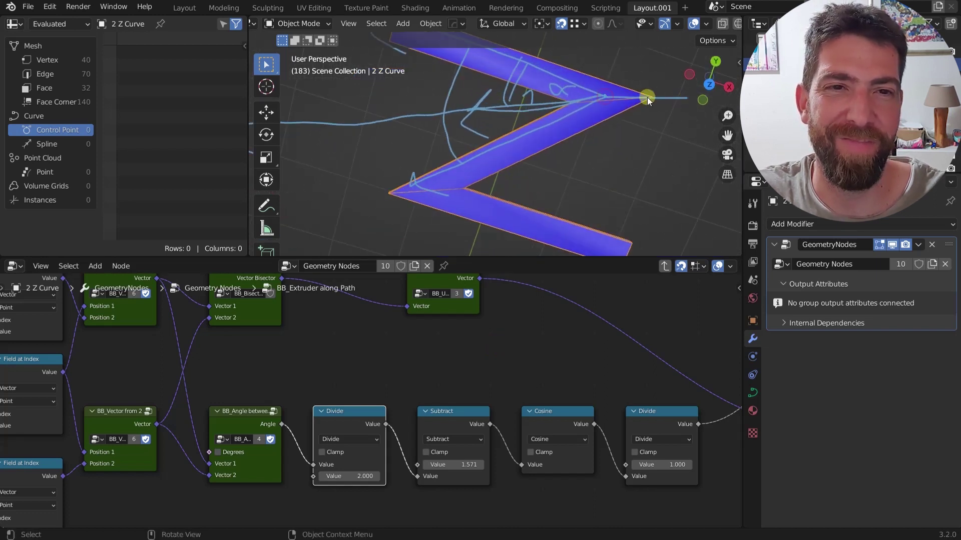
middle_drag(616, 166, 615, 125)
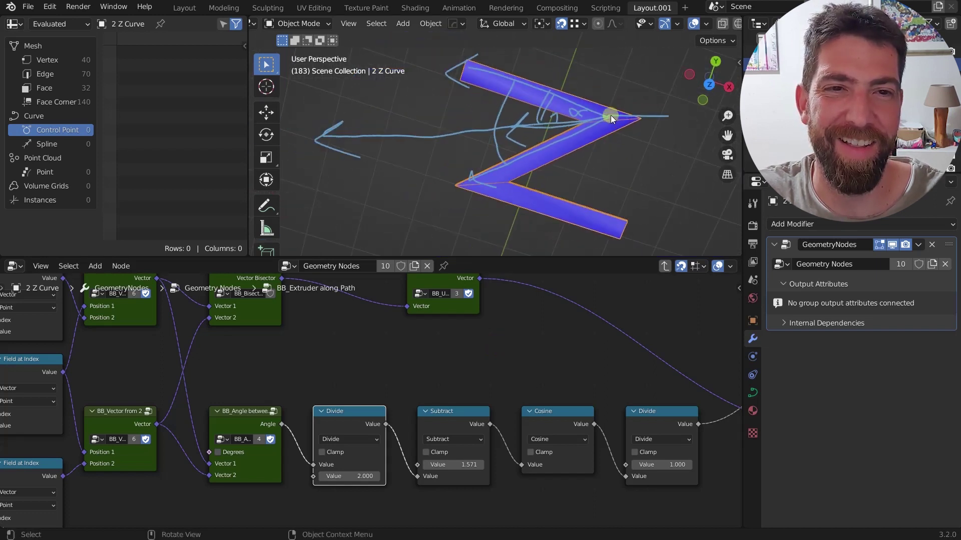
Annotate a stroke across the strip at the inner corner, mark the angle beside it, and add another stroke to the half-angle arc.
scroll(611, 115, up, 2)
drag(566, 126, 581, 94)
mouse_move(569, 127)
mouse_down()
mouse_move(665, 122)
mouse_move(572, 125)
mouse_move(579, 92)
mouse_move(569, 120)
mouse_move(581, 110)
mouse_move(590, 125)
mouse_move(583, 97)
mouse_move(595, 106)
mouse_move(581, 105)
mouse_up()
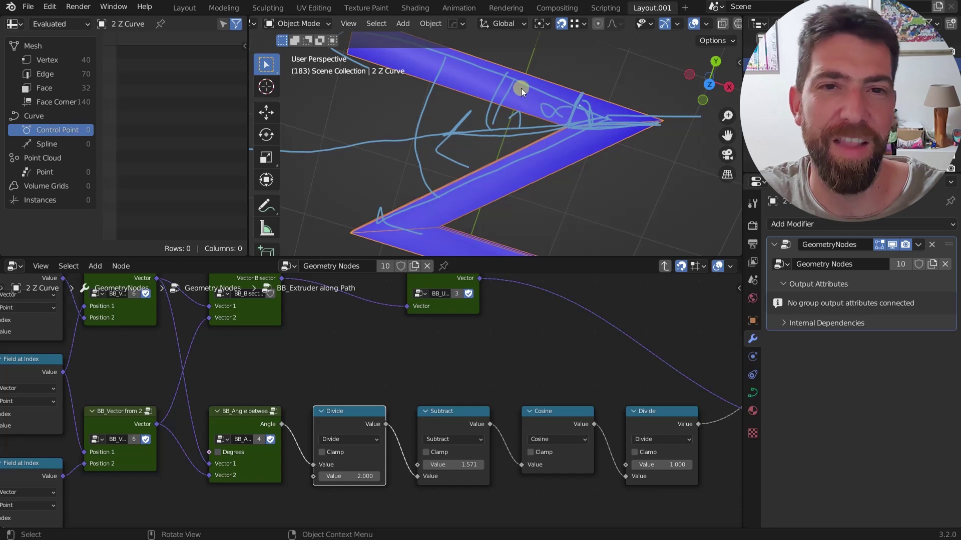
drag(519, 86, 499, 126)
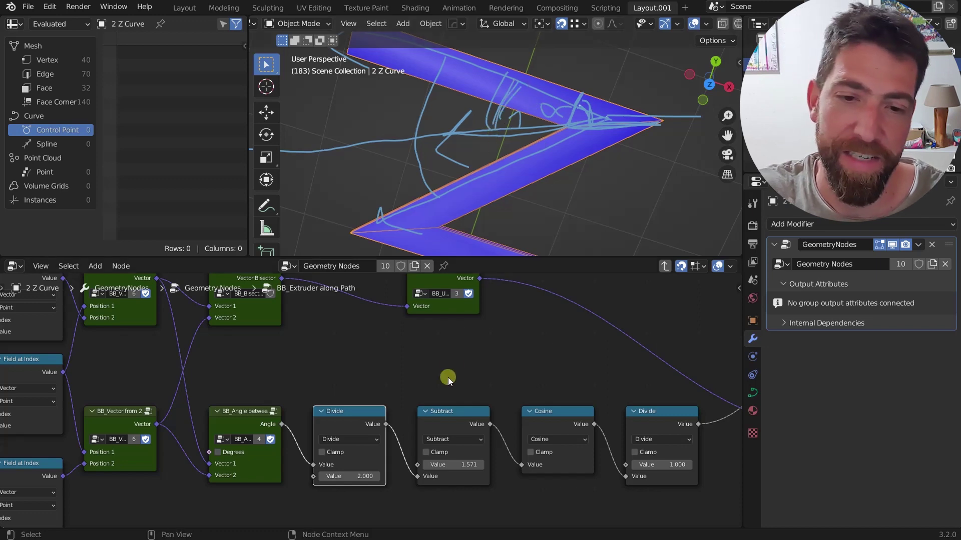
Examine the Divide, Subtract, Cosine and Divide chain and where its result and the unit vector feed in.
scroll(447, 378, down, 4)
middle_drag(475, 383, 444, 384)
middle_drag(508, 383, 449, 384)
scroll(449, 384, up, 1)
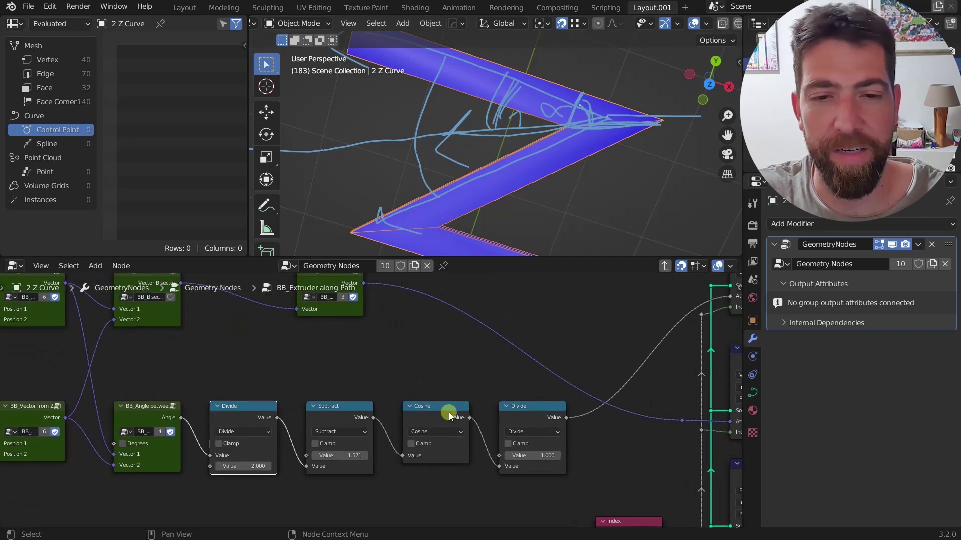
scroll(519, 413, down, 3)
scroll(527, 415, up, 3)
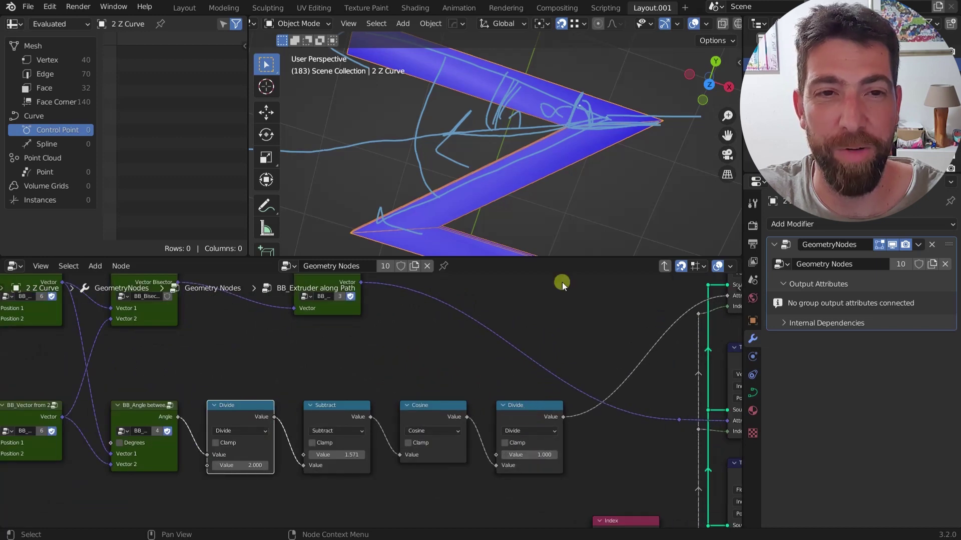
Annotate a brace spanning the inner to outer points of the Z's upper-right corner, and view it alongside the final Divide node's output.
scroll(582, 112, up, 2)
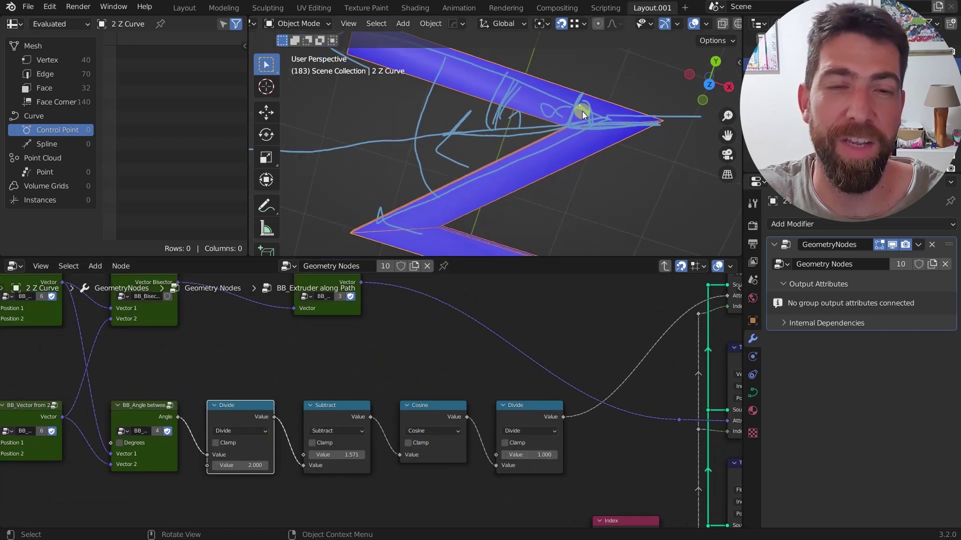
scroll(581, 111, down, 2)
mouse_move(558, 120)
mouse_down()
mouse_move(573, 90)
mouse_move(628, 81)
mouse_move(652, 114)
mouse_up()
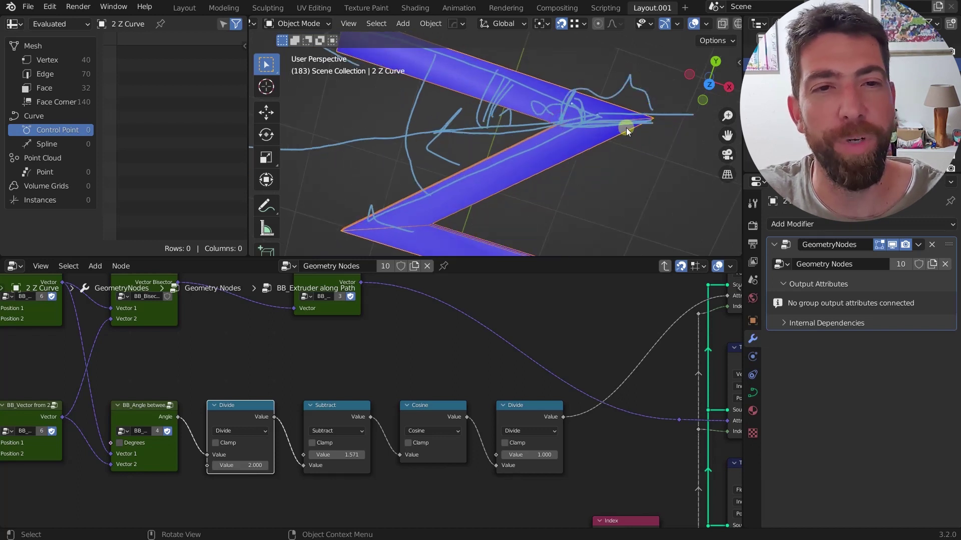
scroll(626, 128, down, 2)
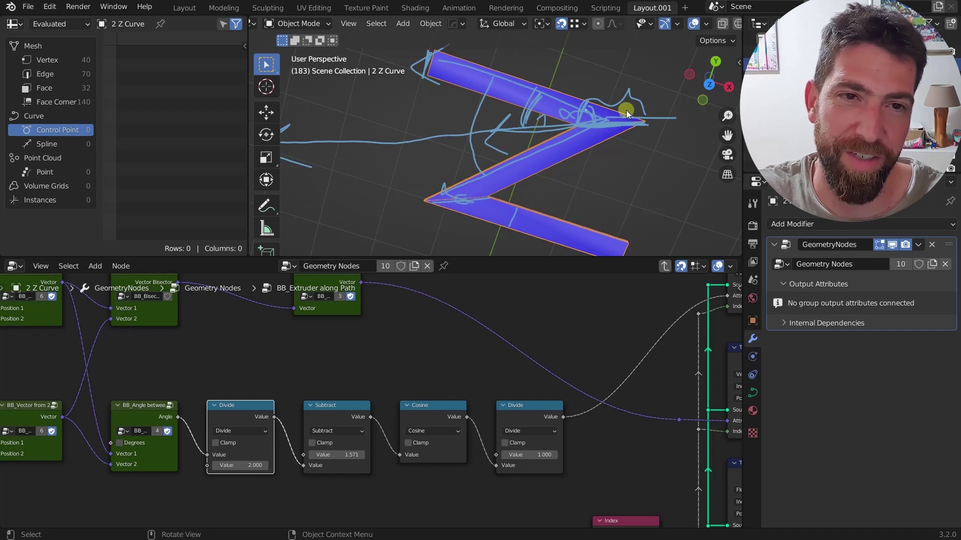
scroll(502, 215, down, 1)
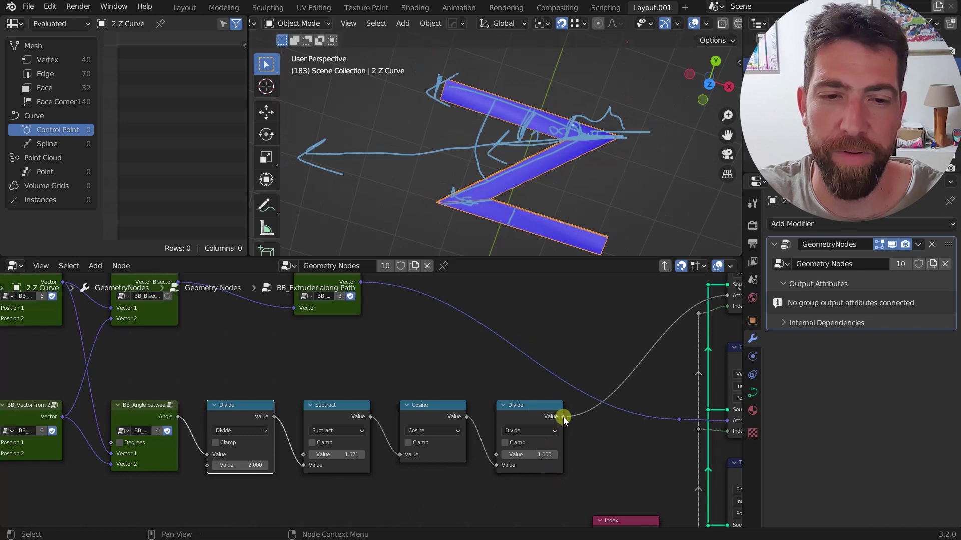
mouse_move(563, 416)
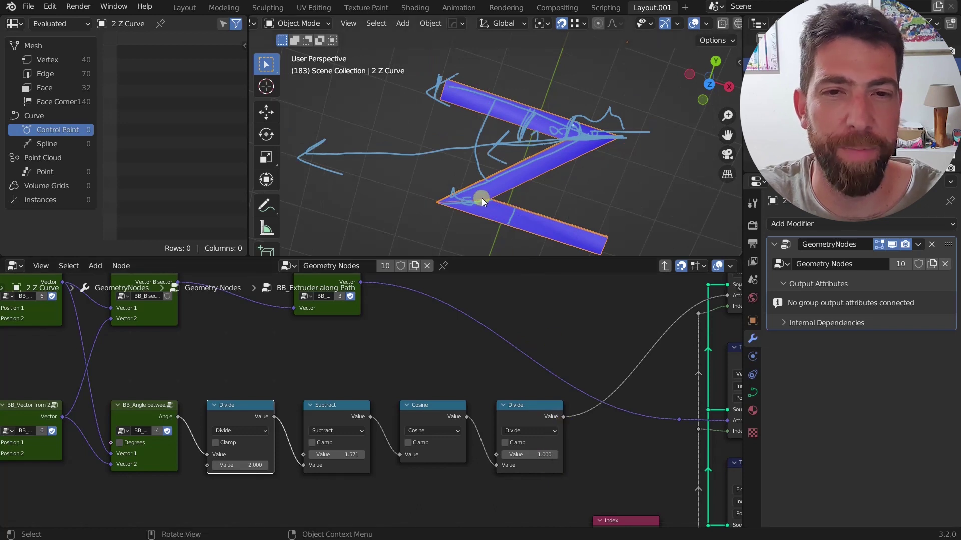
Annotate a stroke at the Z's lower-left corner and examine where the final Divide result enters the Transfer Attribute node.
drag(481, 198, 538, 225)
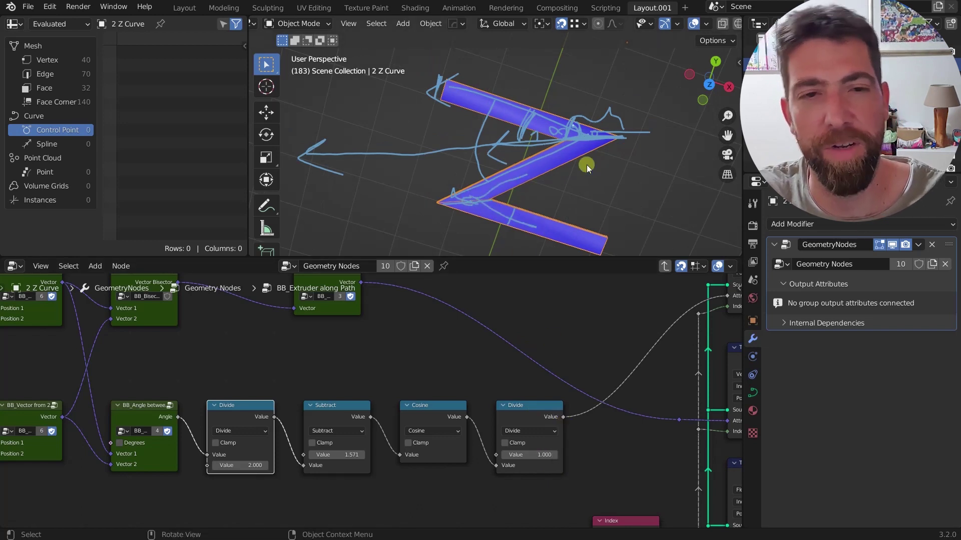
scroll(459, 200, down, 5)
scroll(380, 332, down, 6)
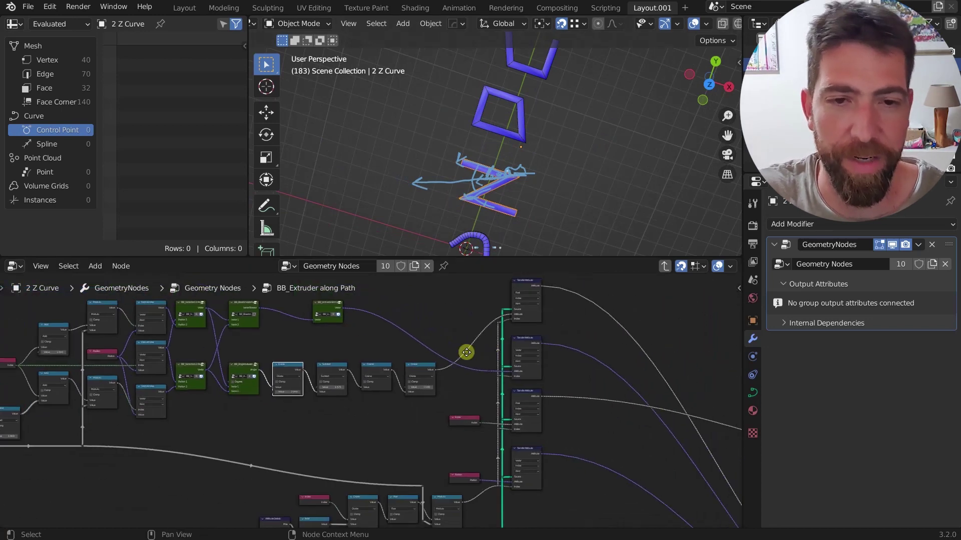
scroll(497, 307, up, 3)
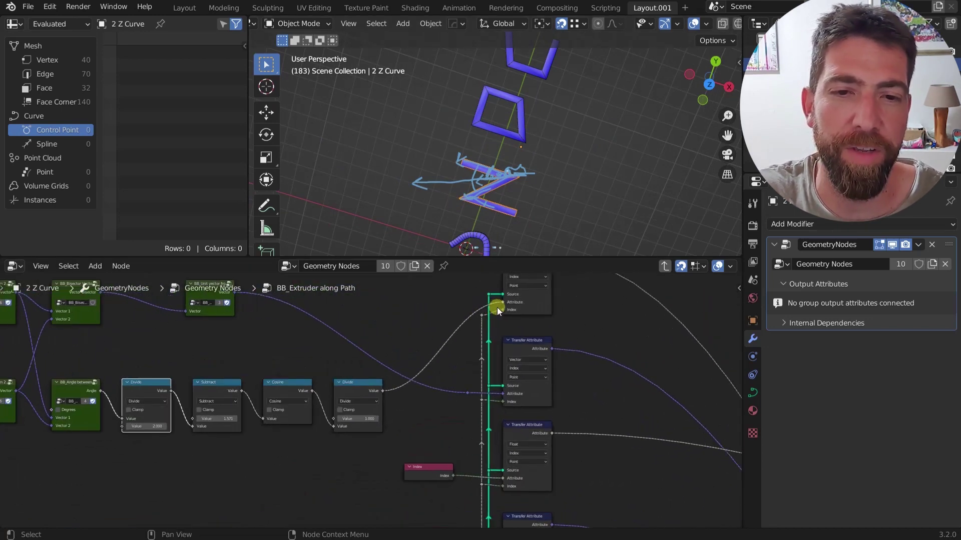
scroll(503, 302, down, 1)
Erase all the annotations drawn around the Z curve.
scroll(511, 175, up, 5)
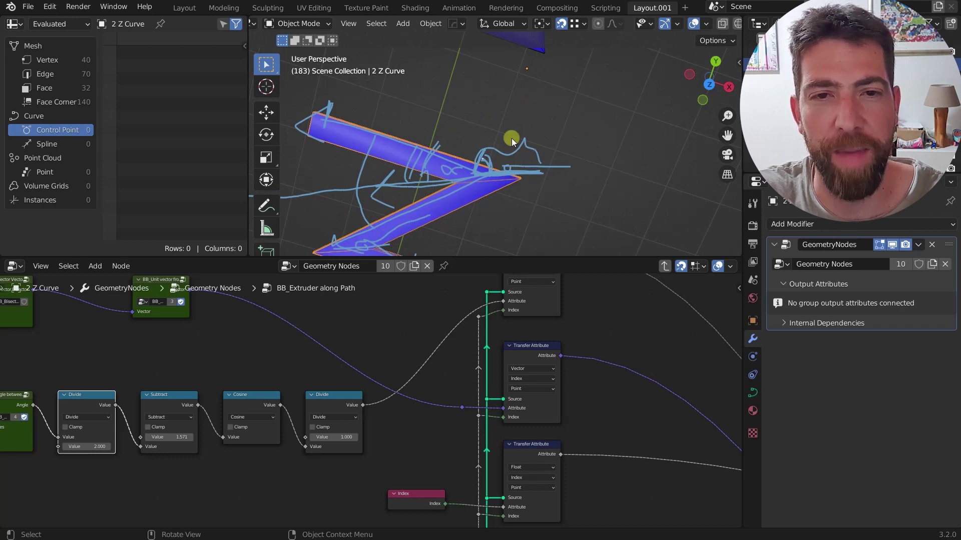
scroll(494, 183, down, 4)
middle_drag(496, 213, 479, 171)
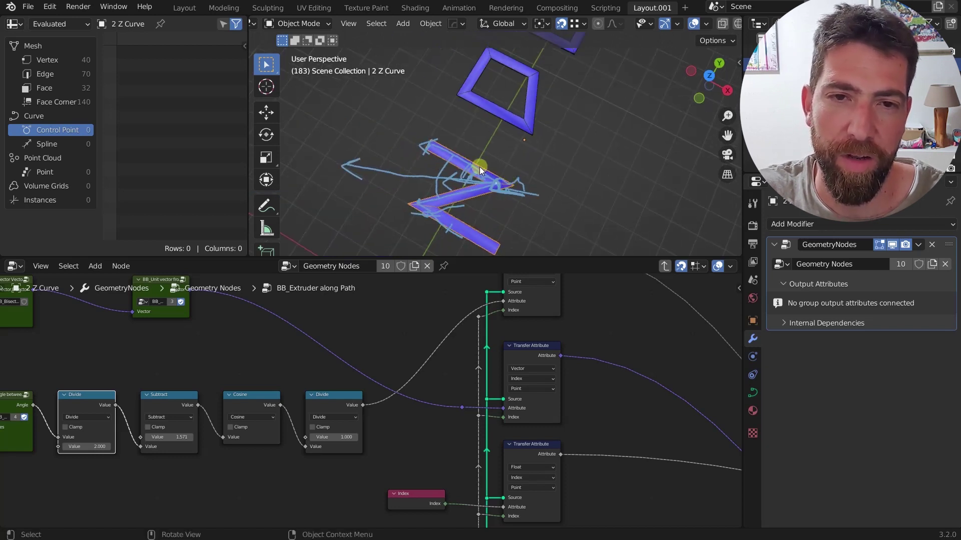
mouse_move(478, 166)
right_down()
mouse_move(410, 191)
mouse_move(417, 154)
mouse_move(352, 167)
right_up()
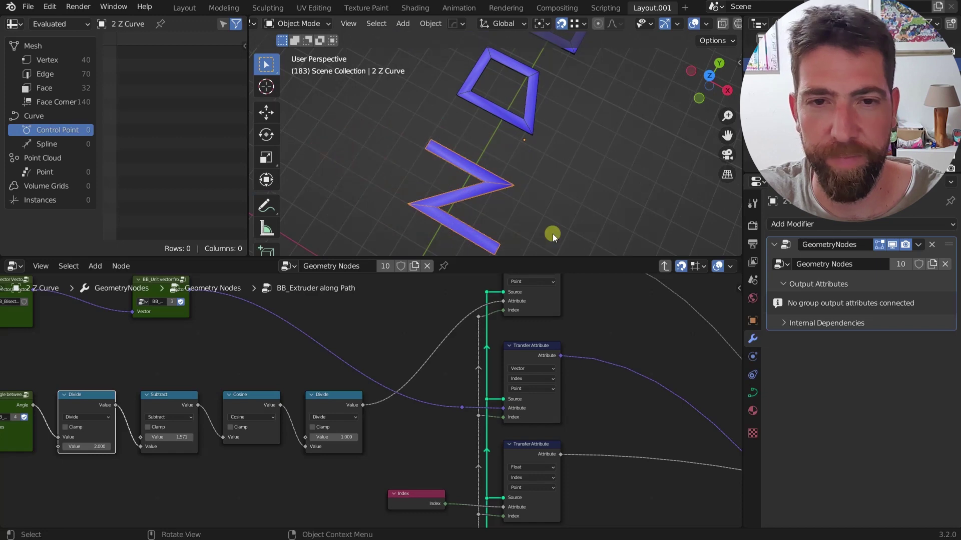
Preview the output of the Curve to Mesh node that receives the path, profile curve and Fill Caps inputs.
scroll(562, 328, down, 4)
middle_drag(575, 363, 413, 339)
middle_drag(486, 434, 415, 422)
mouse_move(487, 472)
middle_down()
mouse_move(479, 420)
mouse_move(465, 423)
middle_up()
scroll(368, 442, up, 5)
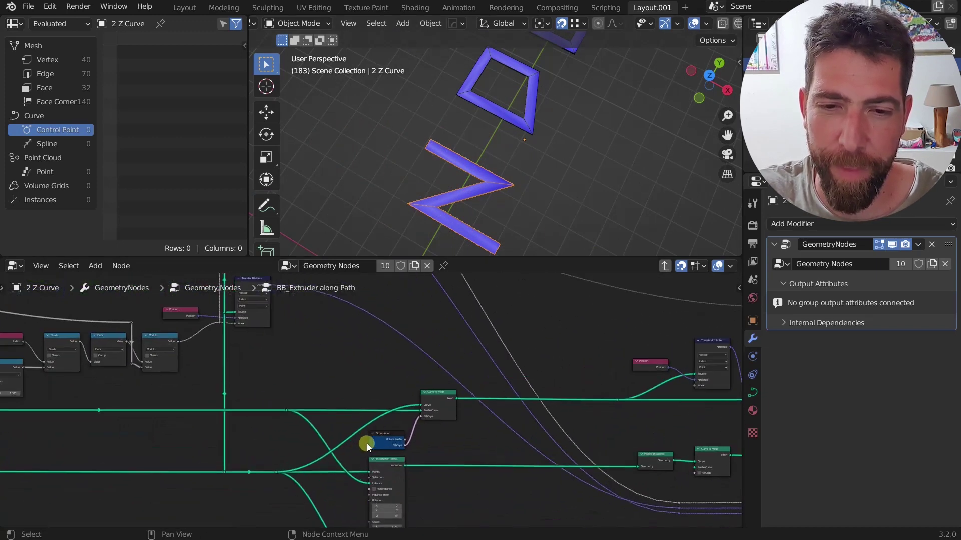
scroll(385, 377, down, 10)
middle_drag(385, 377, 414, 381)
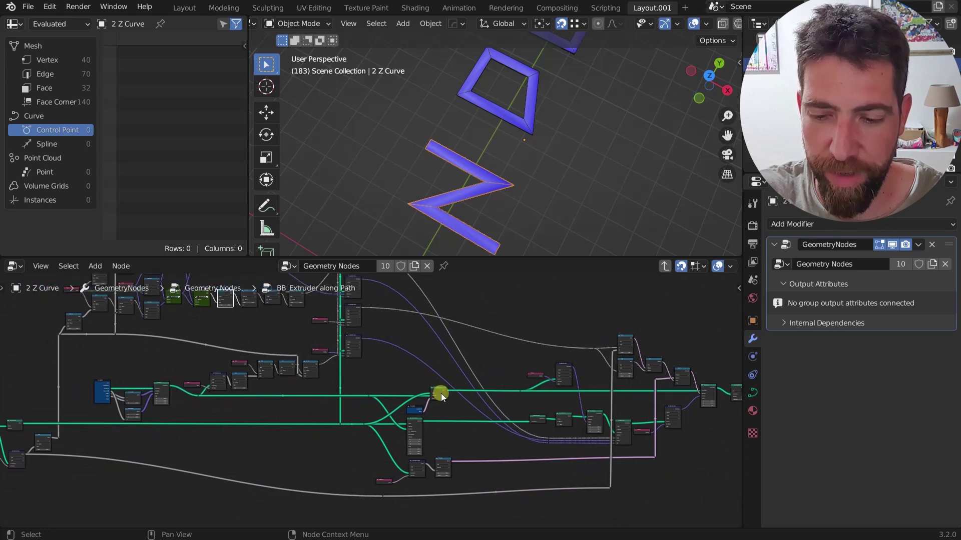
scroll(440, 393, up, 6)
Examine the extruded Z's strips and corners from a low perspective angle.
middle_drag(480, 240, 532, 155)
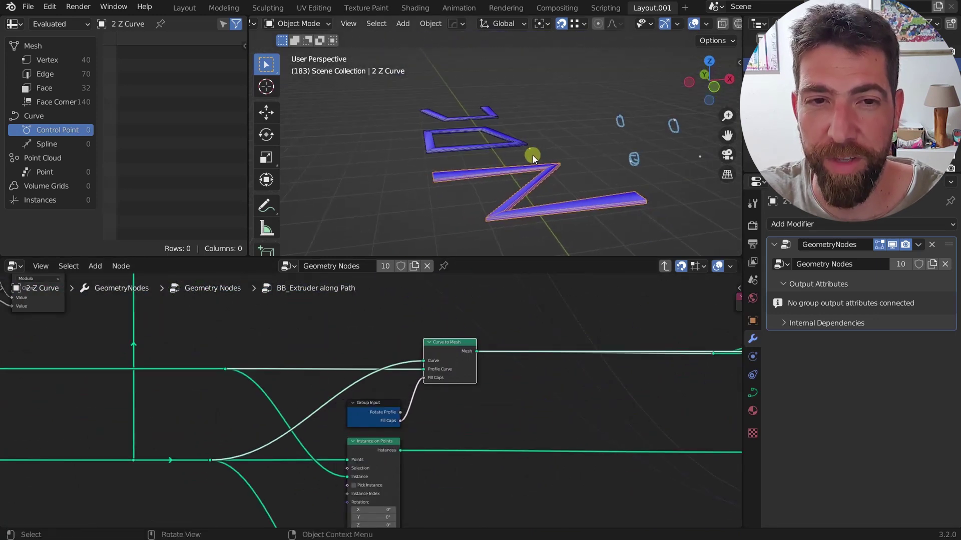
scroll(573, 162, down, 4)
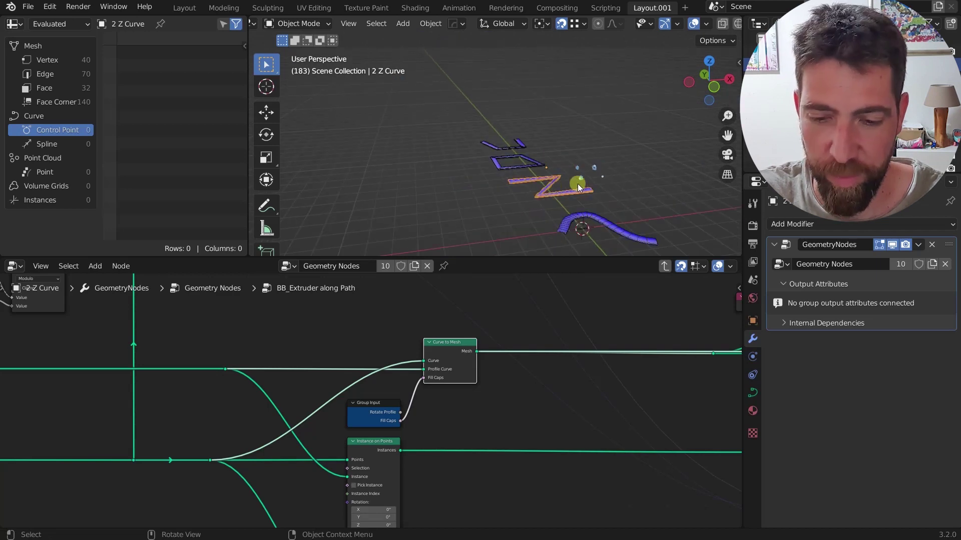
scroll(561, 186, up, 5)
middle_drag(558, 179, 540, 193)
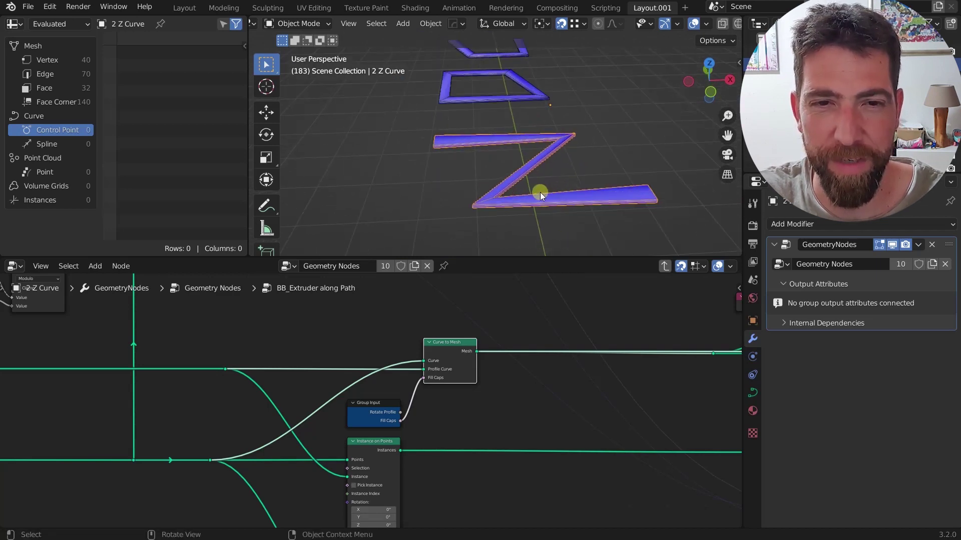
scroll(591, 136, up, 2)
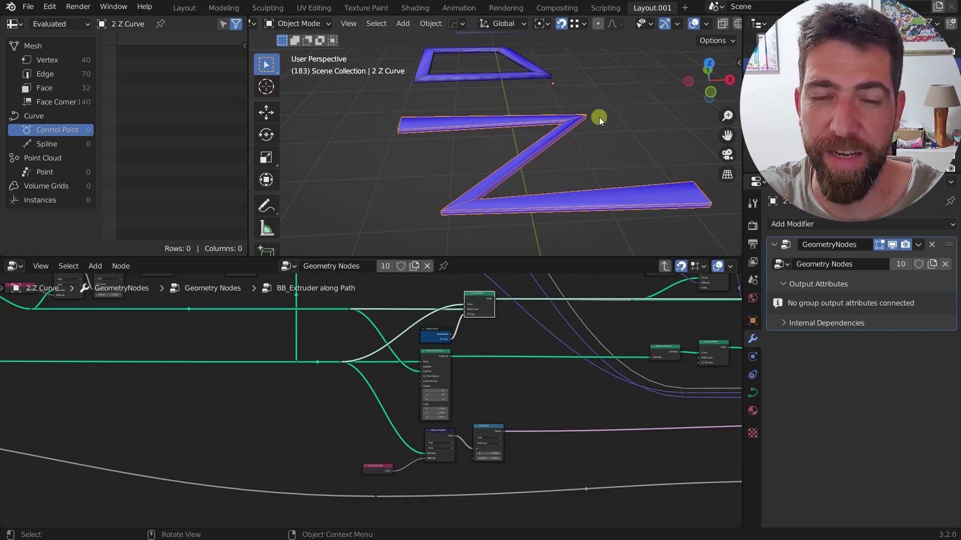
Preview the bare path curve from the node at the start of the main geometry line, and inspect that node.
scroll(599, 192, down, 3)
scroll(525, 320, down, 3)
middle_drag(301, 355, 464, 359)
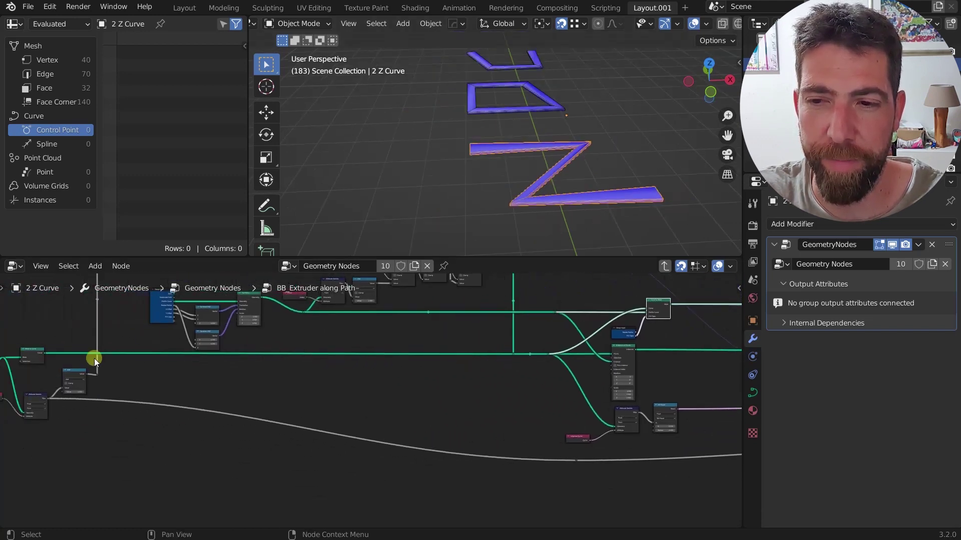
ctrl+shift+click(27, 352)
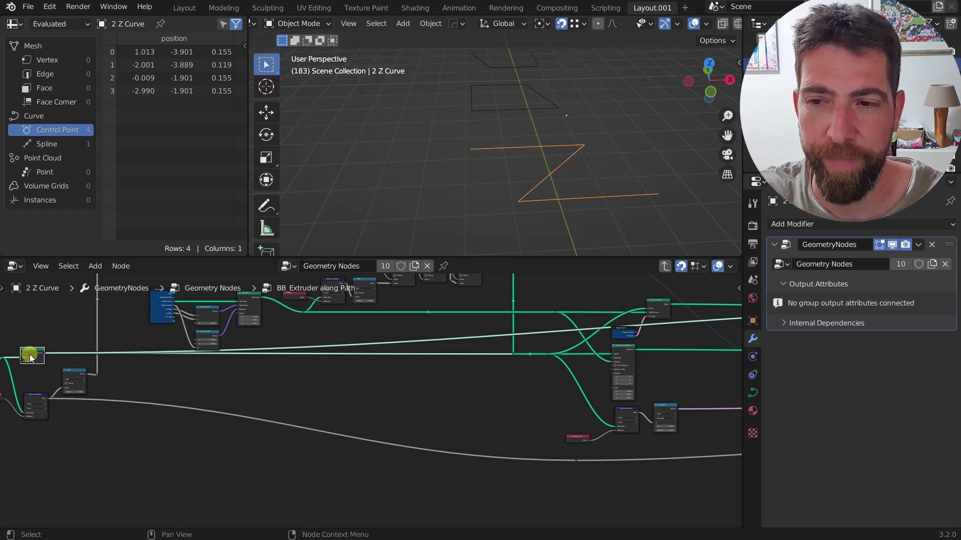
scroll(30, 355, up, 9)
scroll(29, 356, down, 9)
Preview the Instance on Points output and inspect how the path points and profile instance feed it.
middle_drag(544, 362, 421, 354)
scroll(422, 354, up, 1)
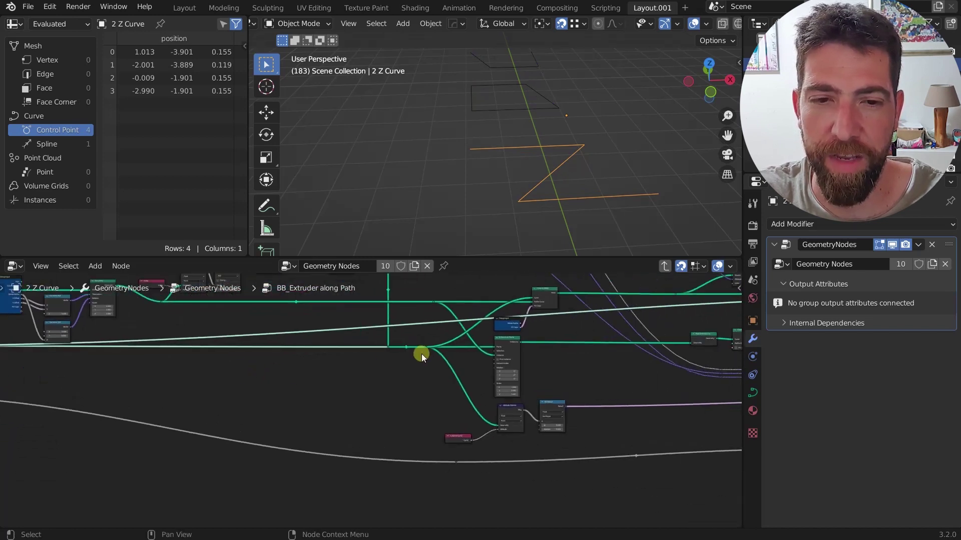
scroll(421, 353, up, 1)
ctrl+shift+click(519, 336)
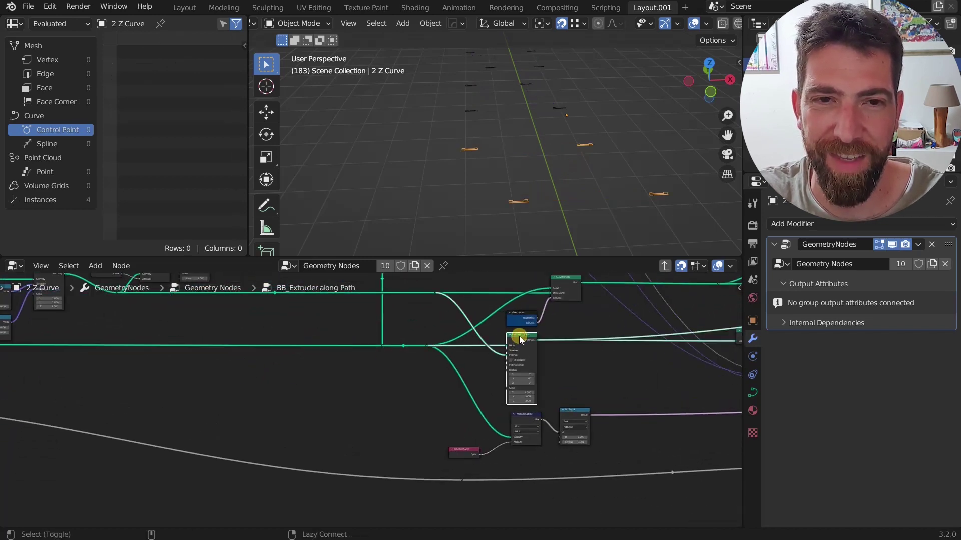
scroll(518, 337, up, 1)
scroll(518, 337, up, 2)
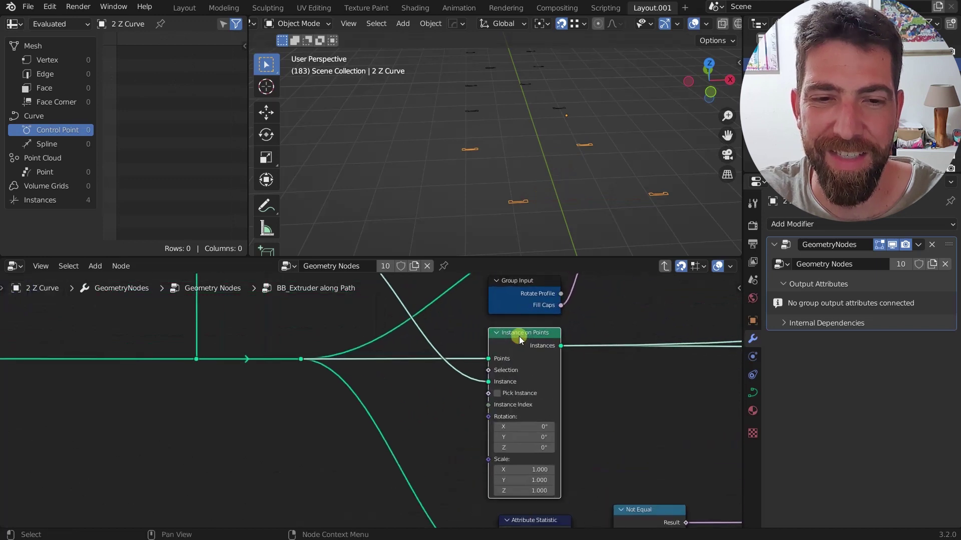
scroll(518, 337, down, 3)
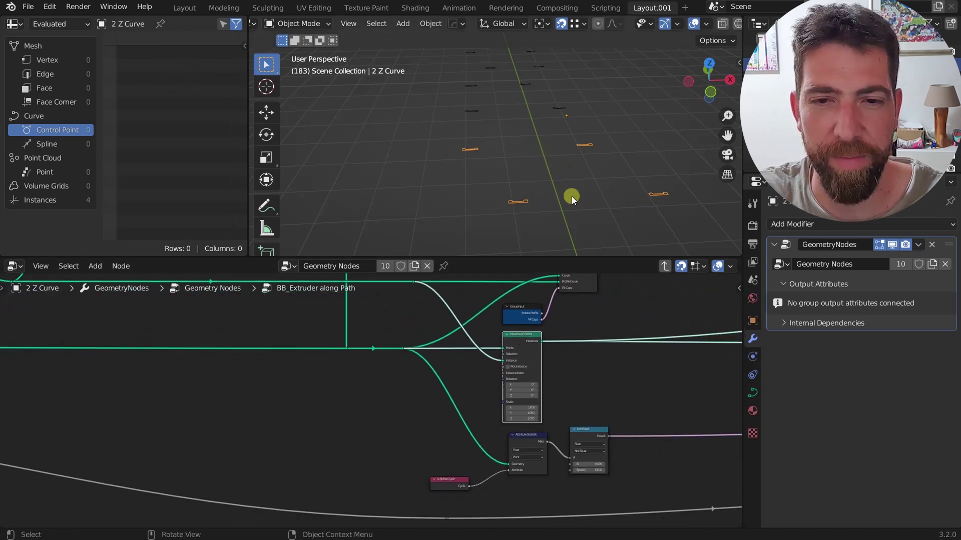
Annotate a Z-shaped line connecting the four profile instances, compare it with their positions, and erase it.
scroll(520, 353, up, 3)
middle_drag(479, 371, 521, 391)
scroll(518, 388, down, 3)
scroll(542, 206, up, 3)
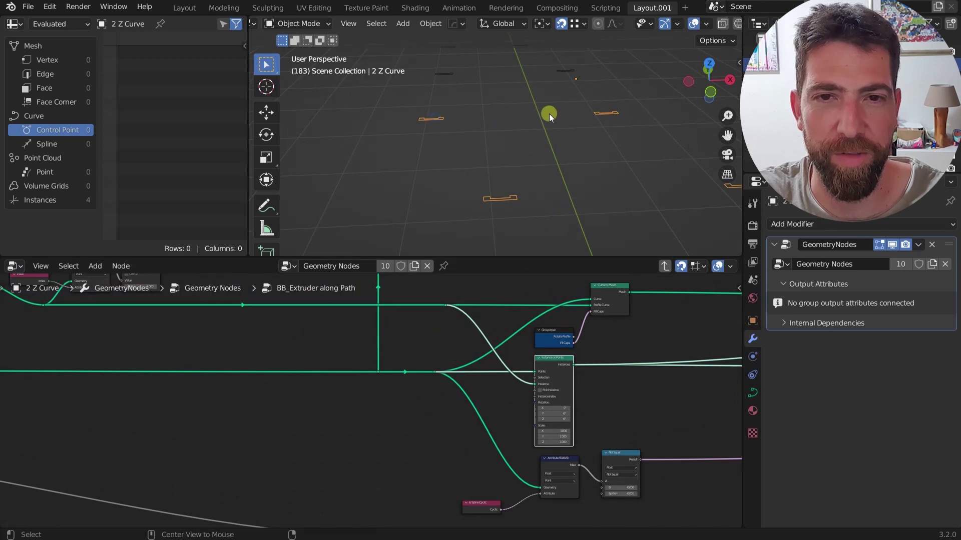
mouse_move(431, 118)
mouse_down()
mouse_move(596, 111)
mouse_move(513, 171)
mouse_move(592, 189)
mouse_move(728, 184)
mouse_up()
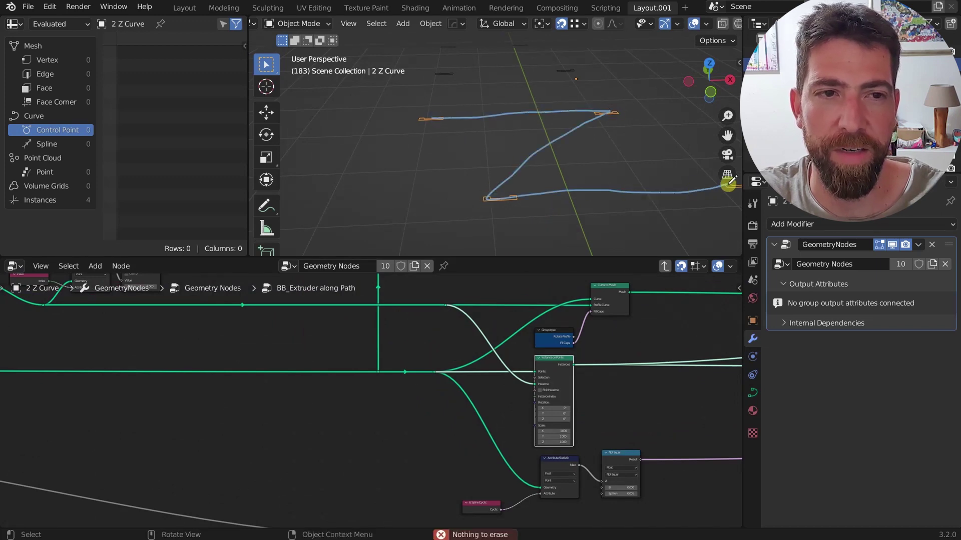
scroll(543, 109, down, 3)
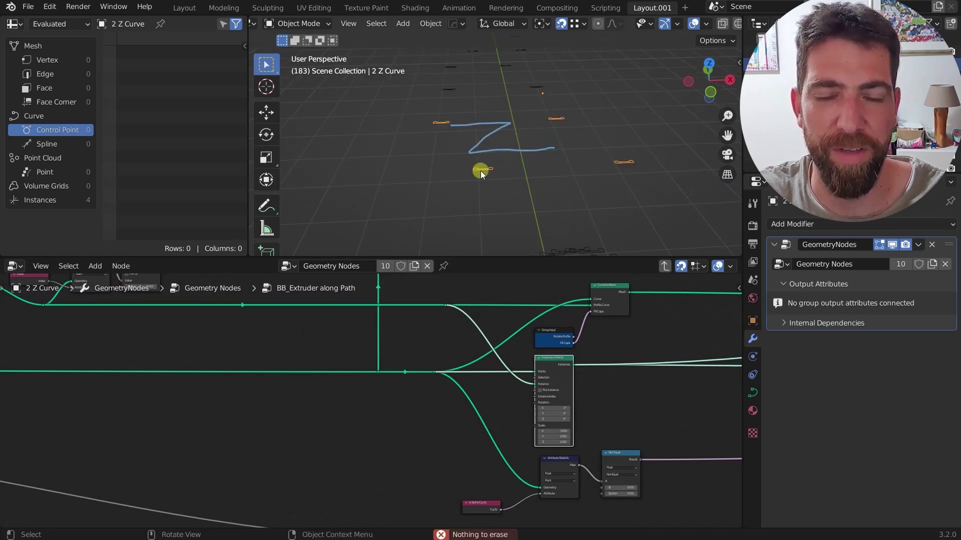
mouse_move(484, 169)
right_down()
mouse_move(468, 133)
mouse_move(526, 154)
right_up()
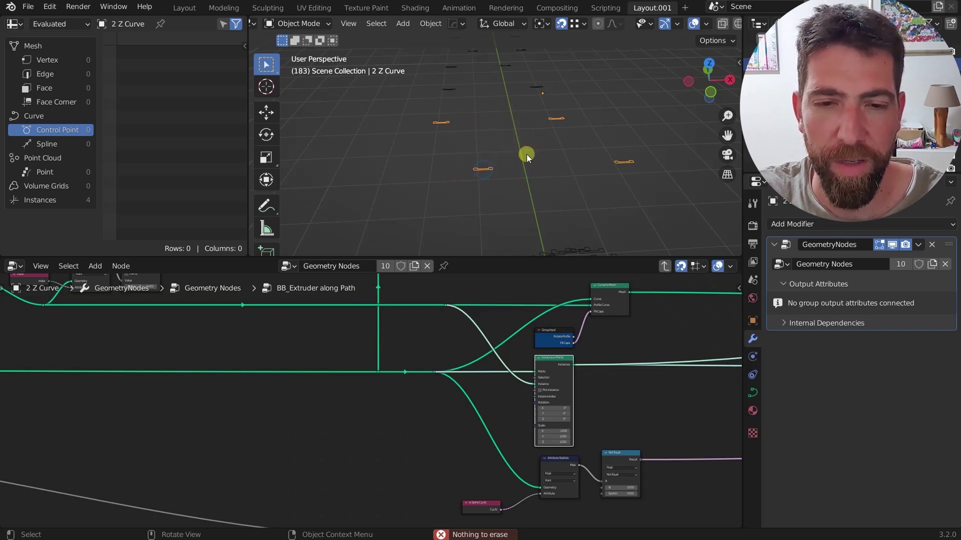
Follow the instances through the Realize Instances node to the Curve to Mesh node after it, selecting each in turn.
middle_drag(554, 372, 275, 362)
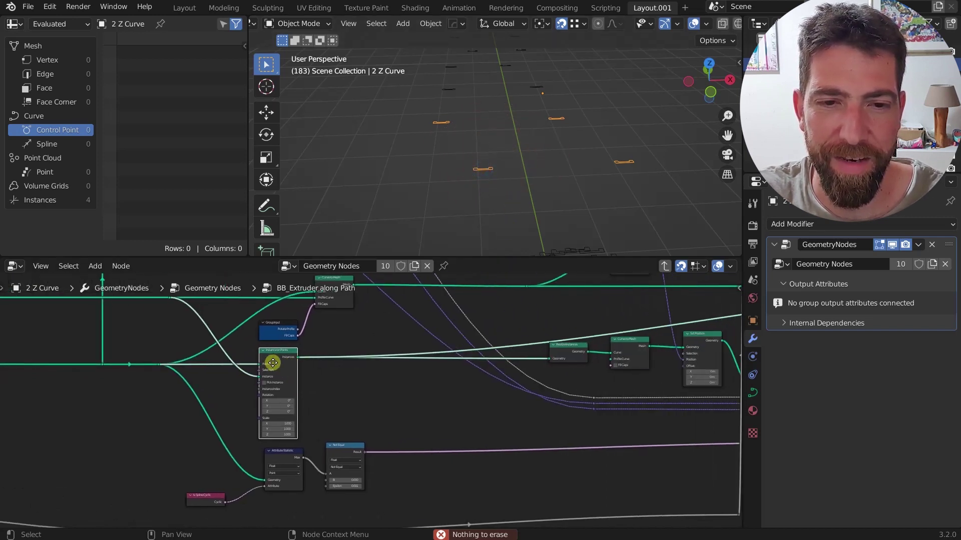
click(570, 348)
click(575, 346)
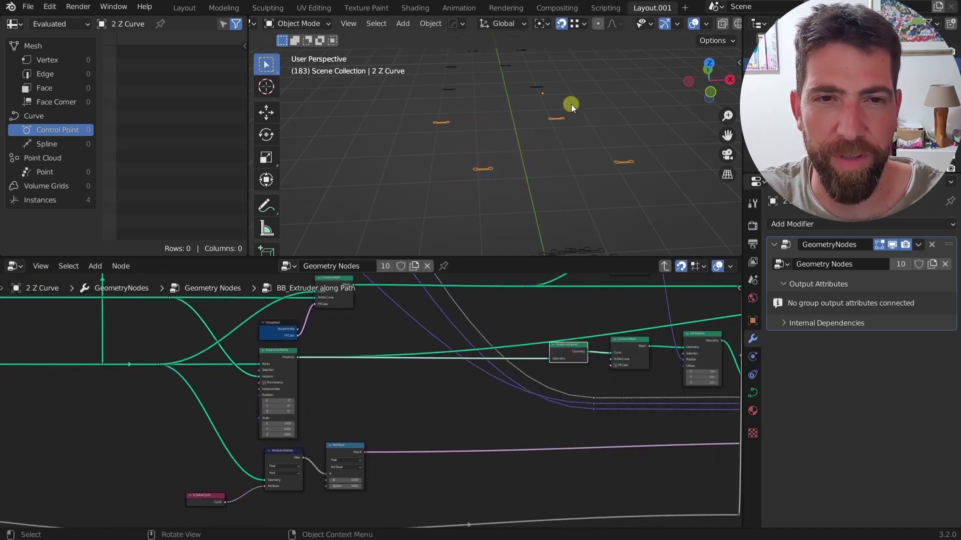
click(629, 340)
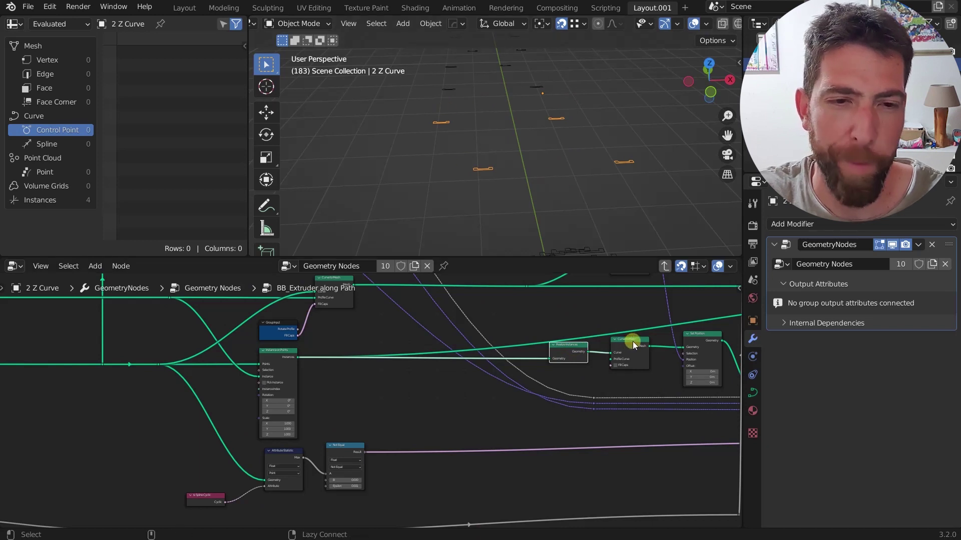
click(633, 341)
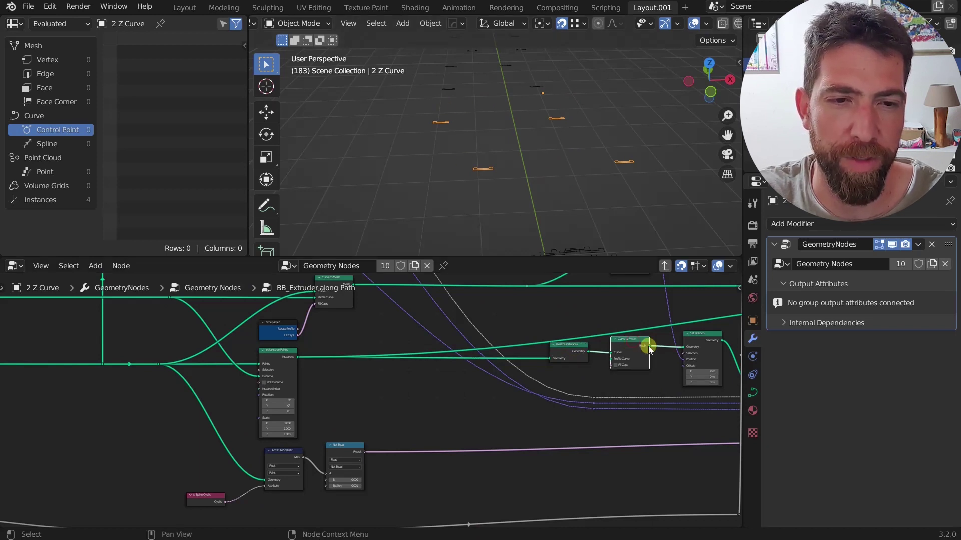
Preview the output of the Set Position node between the second Curve to Mesh and Scale Elements.
scroll(648, 346, up, 5)
middle_drag(635, 353, 423, 357)
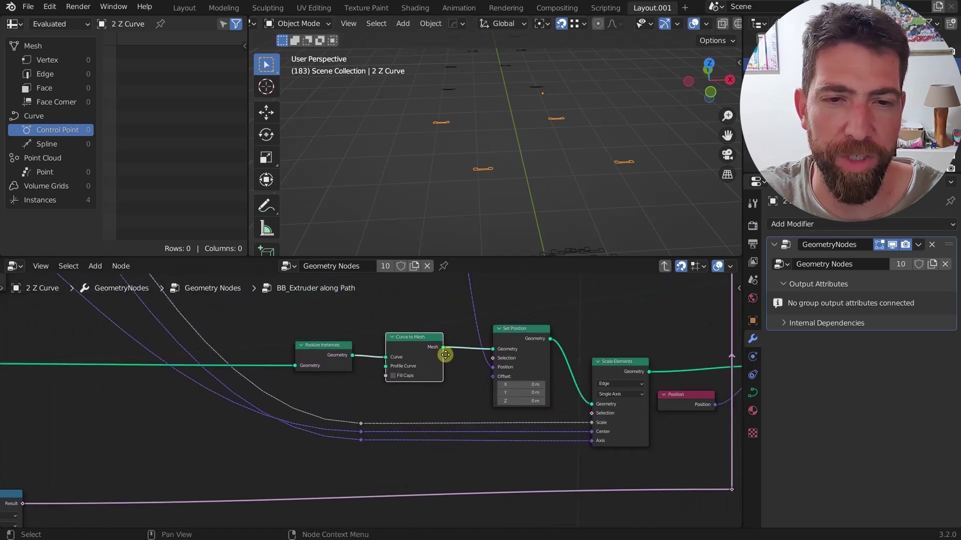
click(526, 329)
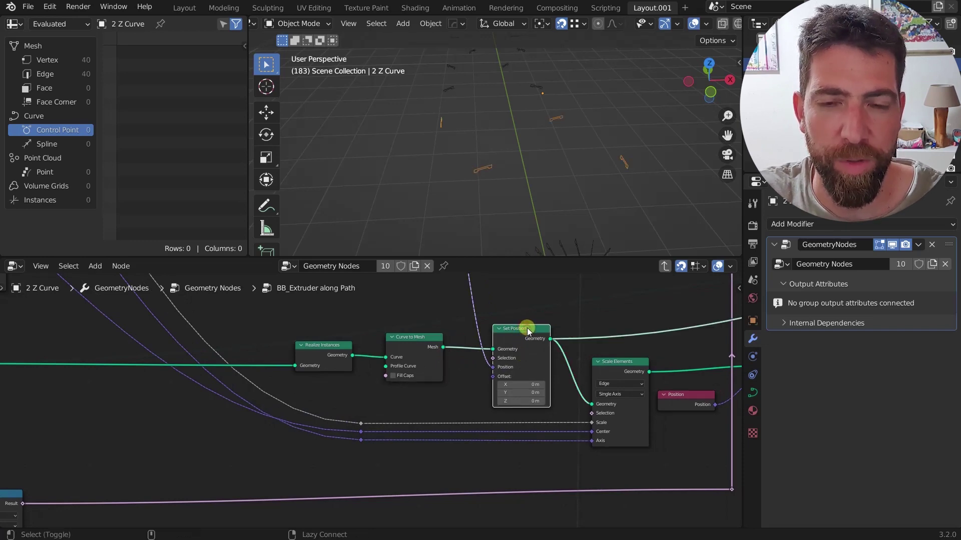
Preview the main Curve to Mesh output, switch back to the Set Position output, and examine its profiles in perspective.
scroll(526, 329, down, 4)
middle_drag(526, 305, 525, 408)
ctrl+shift+click(163, 364)
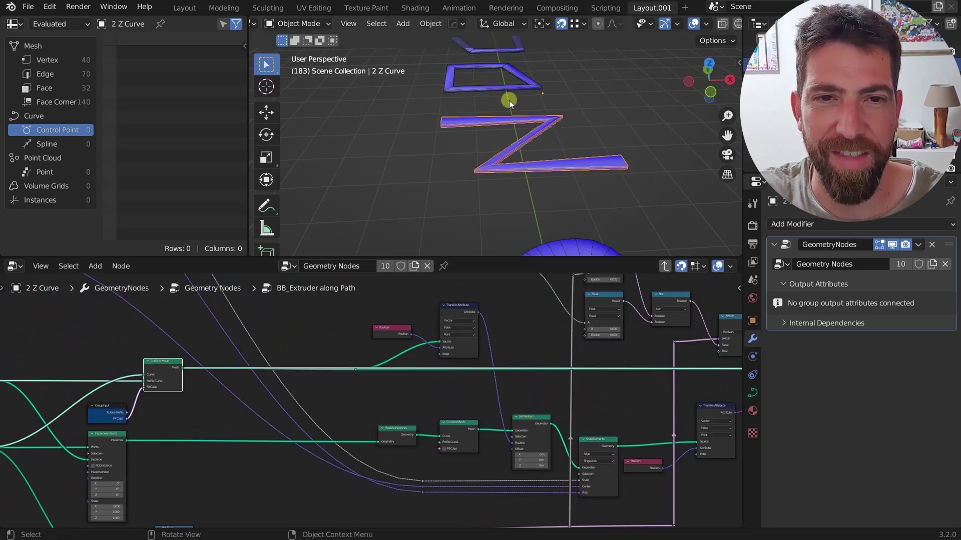
scroll(523, 417, up, 2)
ctrl+shift+click(529, 419)
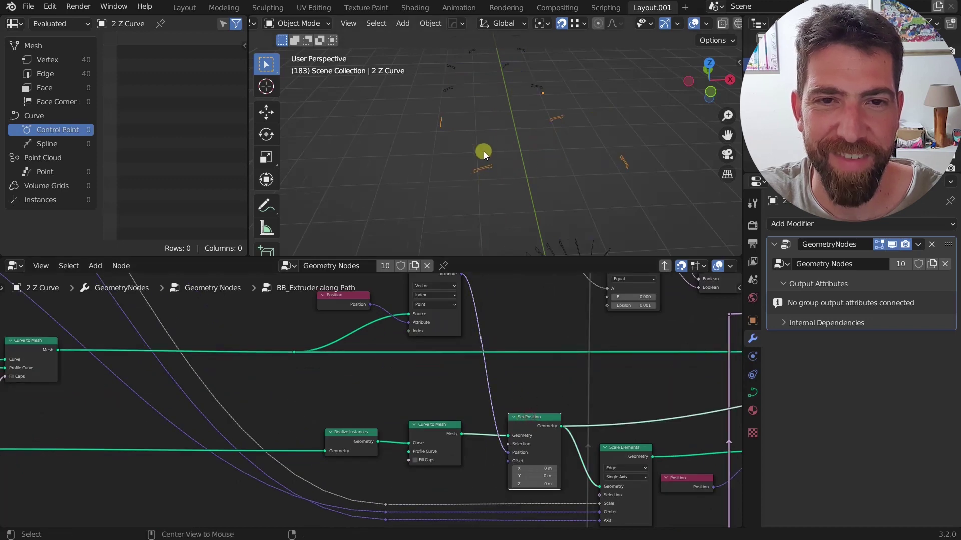
middle_drag(484, 152, 525, 176)
scroll(451, 375, down, 1)
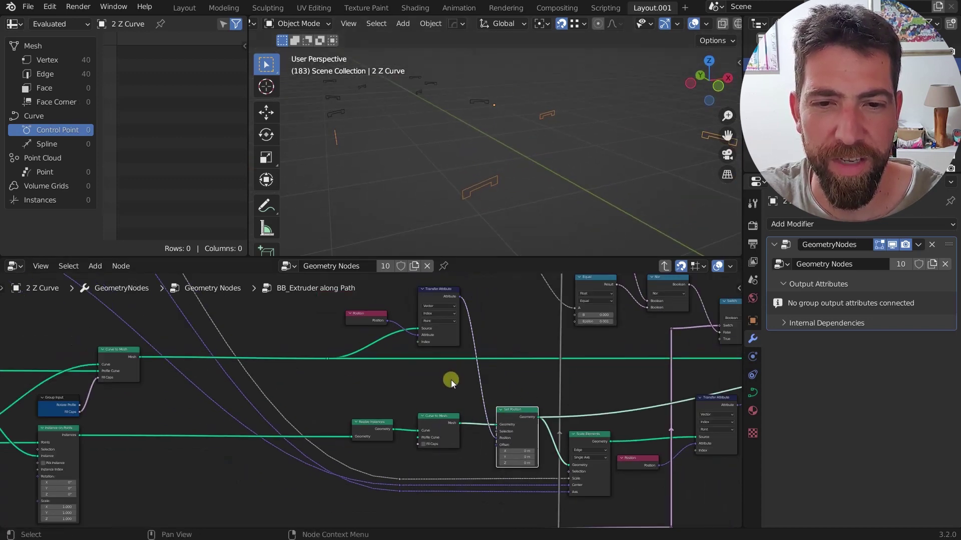
Compare the main Curve to Mesh output with the Set Position profiles once more from the rotated perspective.
ctrl+shift+click(124, 350)
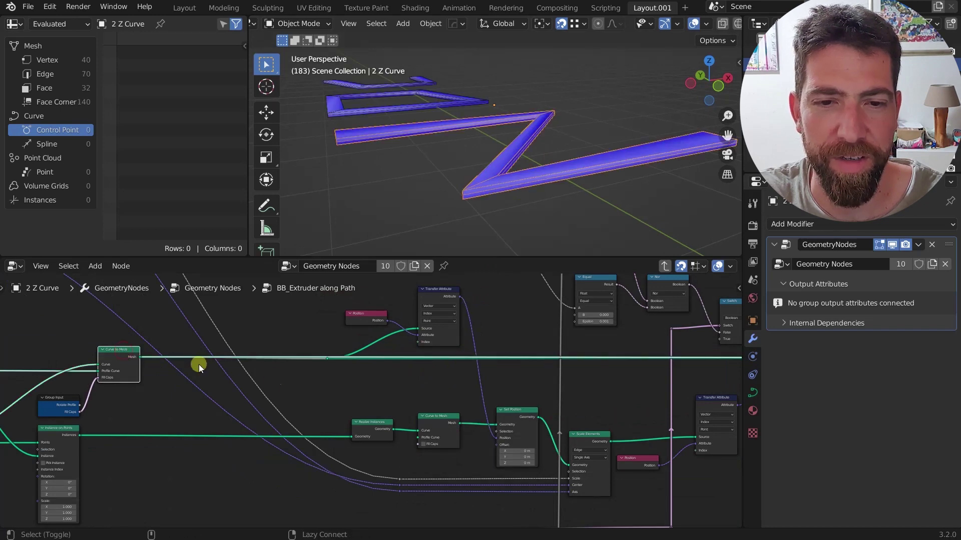
ctrl+shift+click(520, 412)
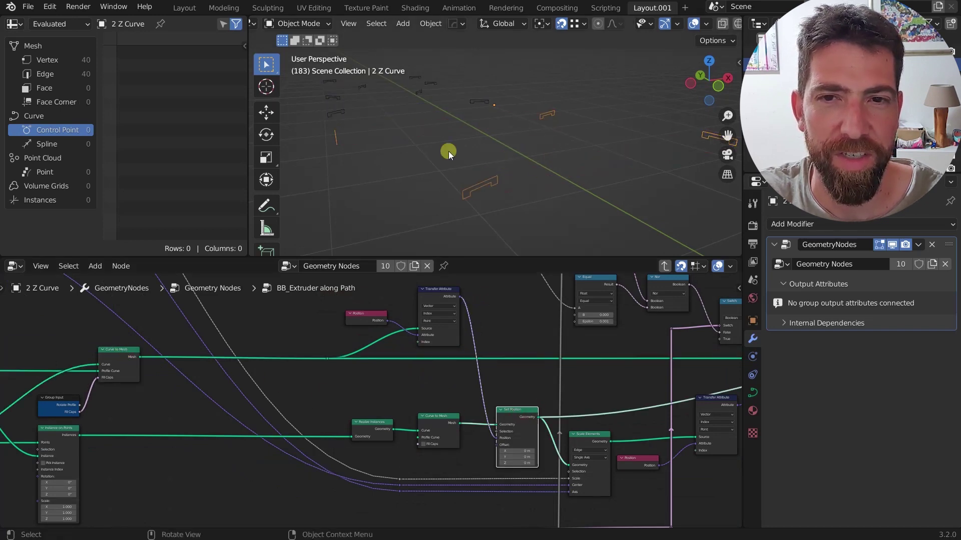
middle_drag(430, 145, 527, 116)
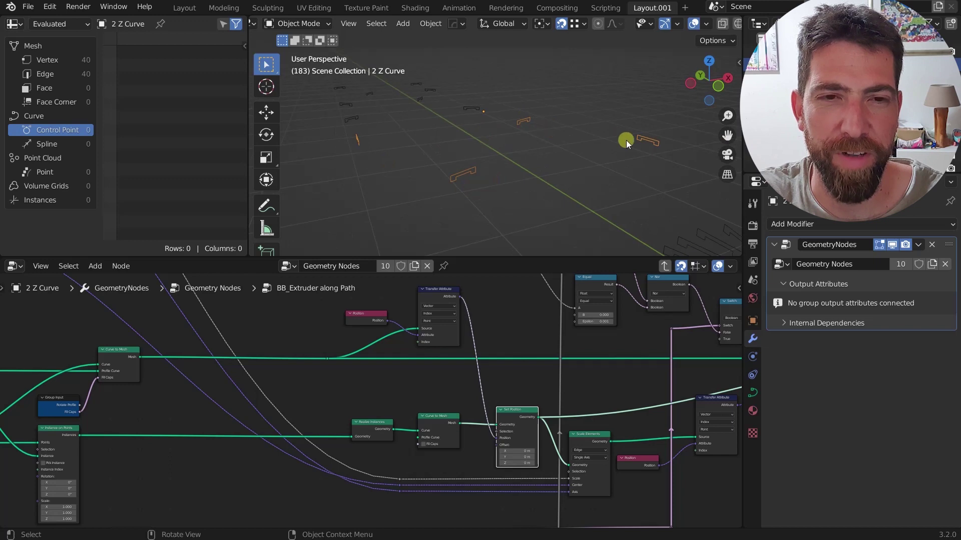
Preview the Scale Elements output, compare it with the preceding Set Position output, and examine the scaled profiles from a higher angle.
scroll(428, 394, down, 1)
middle_drag(429, 395, 363, 402)
scroll(506, 406, up, 2)
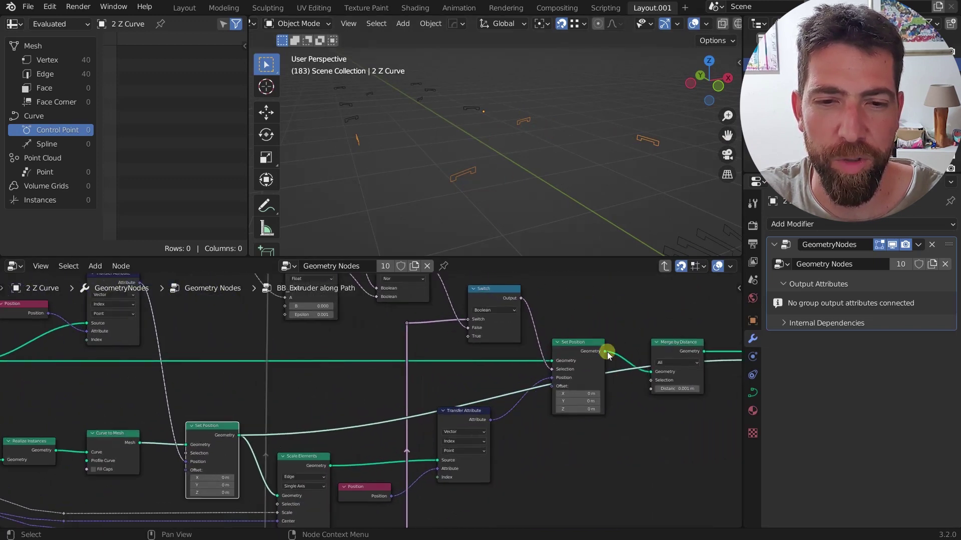
ctrl+shift+click(580, 340)
scroll(580, 338, down, 1)
middle_drag(581, 338, 638, 314)
ctrl+shift+click(374, 427)
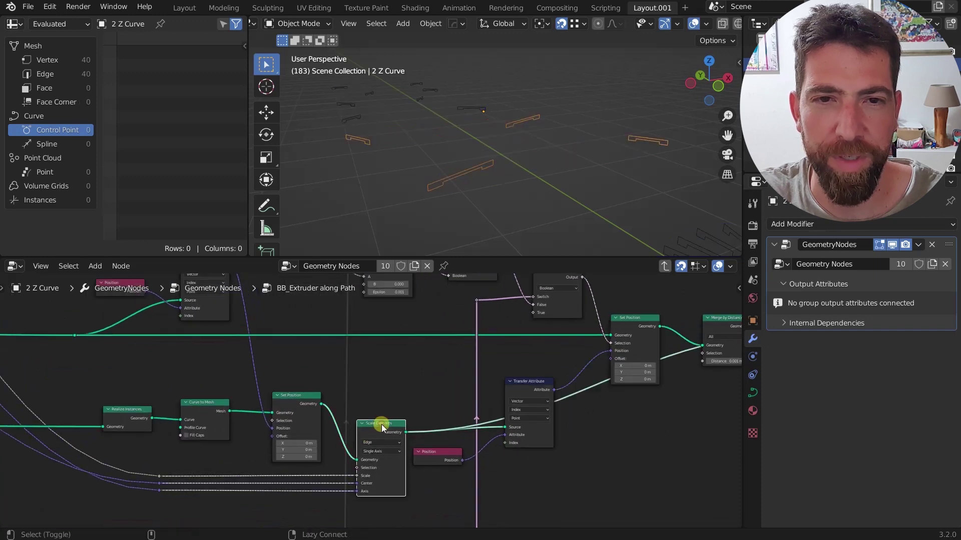
ctrl+shift+click(290, 401)
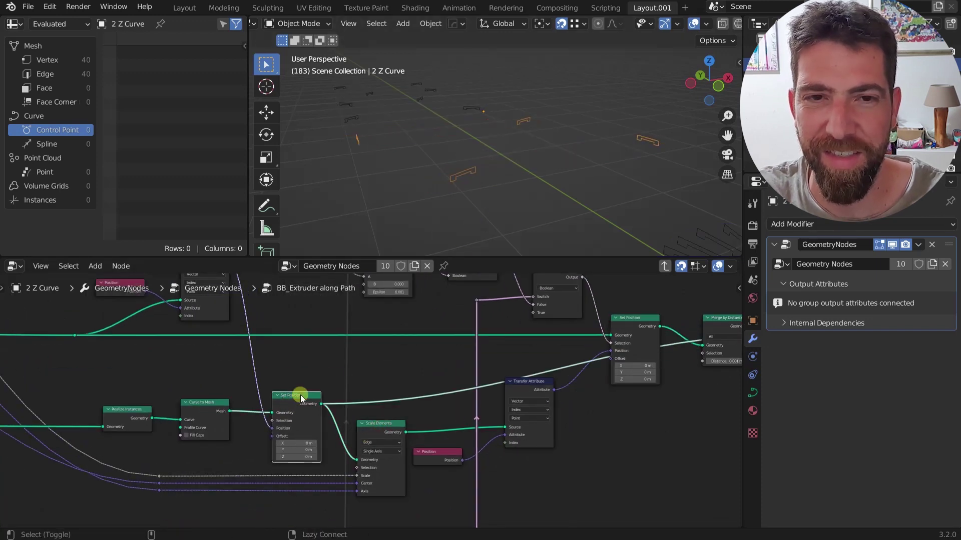
ctrl+shift+click(390, 425)
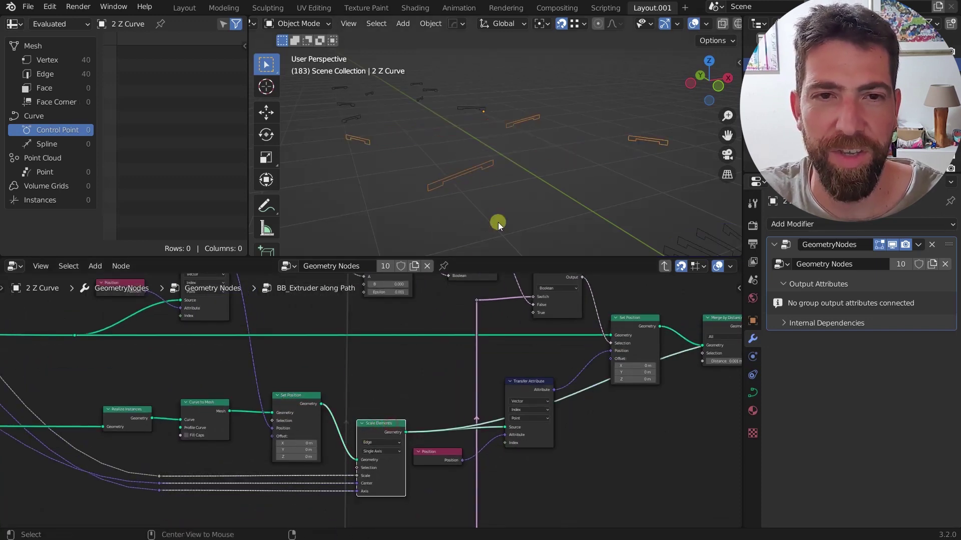
middle_drag(587, 131, 488, 130)
scroll(456, 437, down, 2)
scroll(380, 476, up, 2)
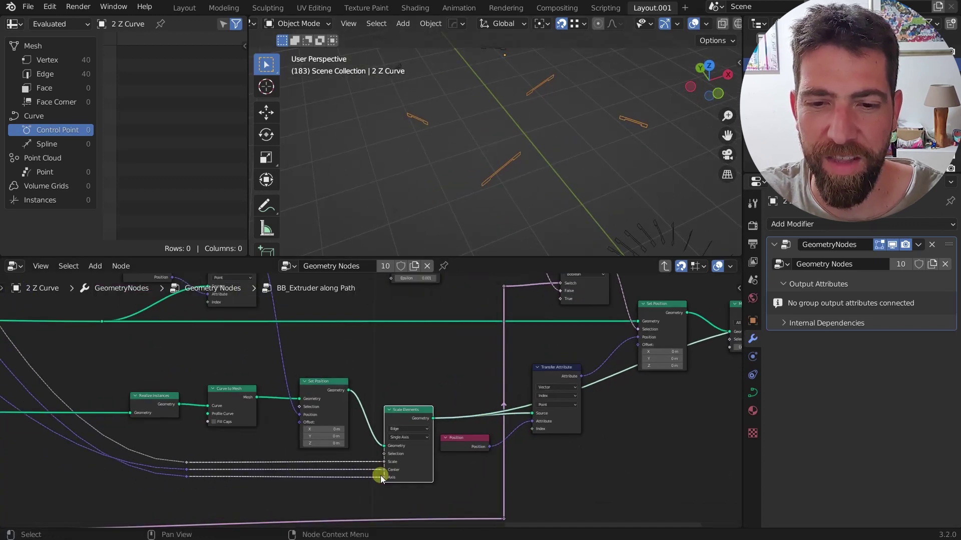
Trace the Scale input of Scale Elements back to the Divide node after Cosine and select that node.
scroll(434, 448, down, 12)
middle_drag(289, 392, 354, 461)
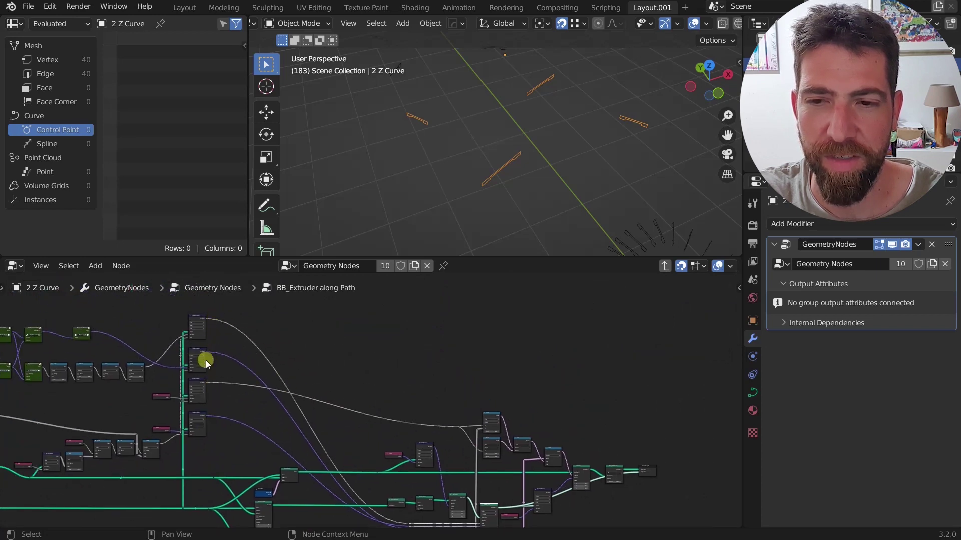
middle_drag(200, 442, 306, 413)
scroll(214, 361, up, 8)
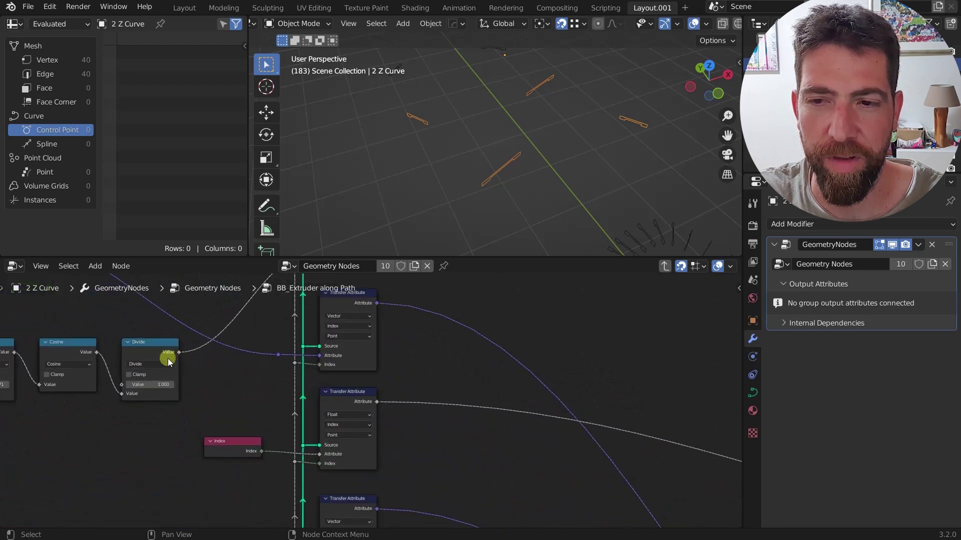
click(165, 355)
scroll(165, 355, down, 8)
scroll(232, 310, down, 8)
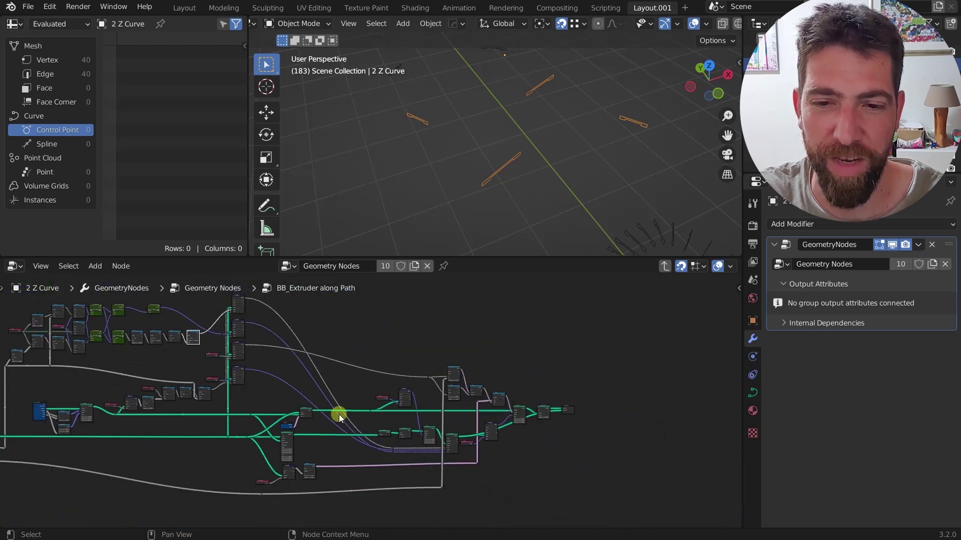
Return to the Scale Elements node, select it, and examine its Scale, Center and Axis inputs.
scroll(353, 442, up, 4)
scroll(245, 344, down, 3)
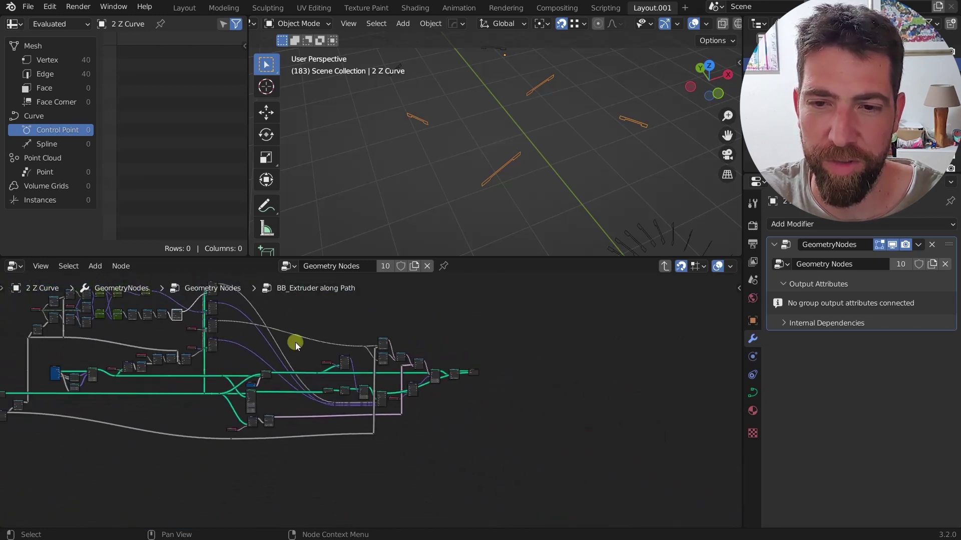
scroll(367, 405, up, 8)
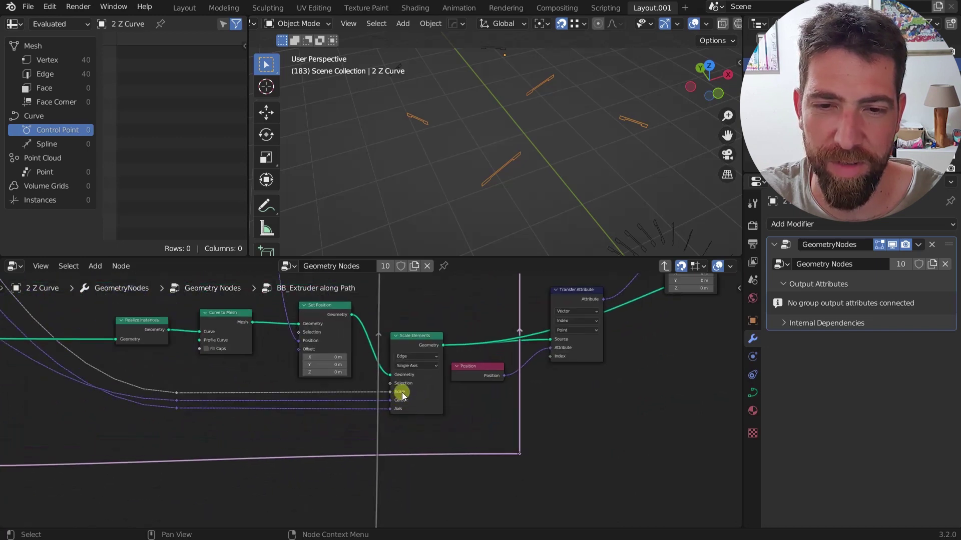
click(402, 395)
mouse_move(388, 392)
mouse_down()
mouse_move(365, 390)
mouse_move(391, 391)
mouse_up()
scroll(403, 393, down, 1)
scroll(404, 399, down, 2)
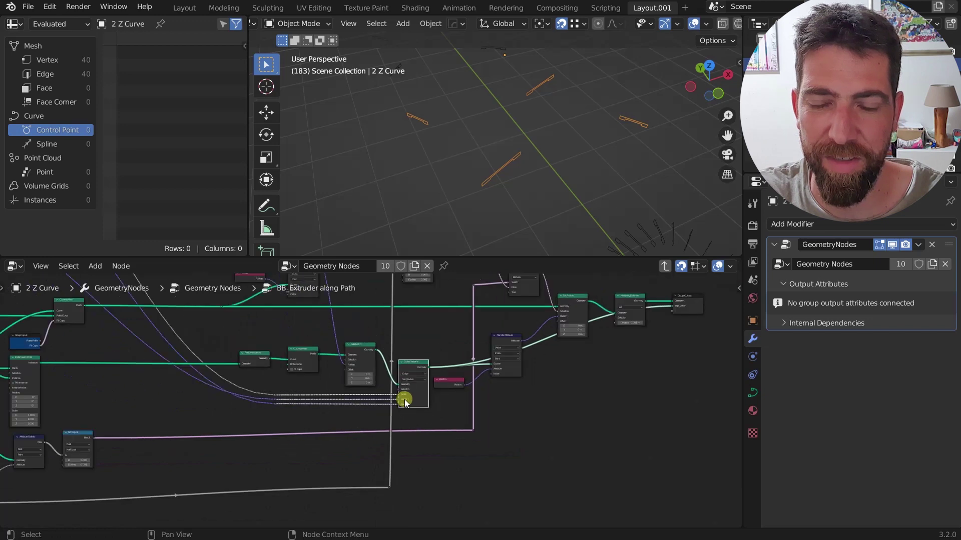
Trace the Center input back to the lowest Transfer Attribute node and select the Position node feeding it.
scroll(404, 400, down, 7)
middle_drag(226, 346, 316, 428)
scroll(161, 338, up, 4)
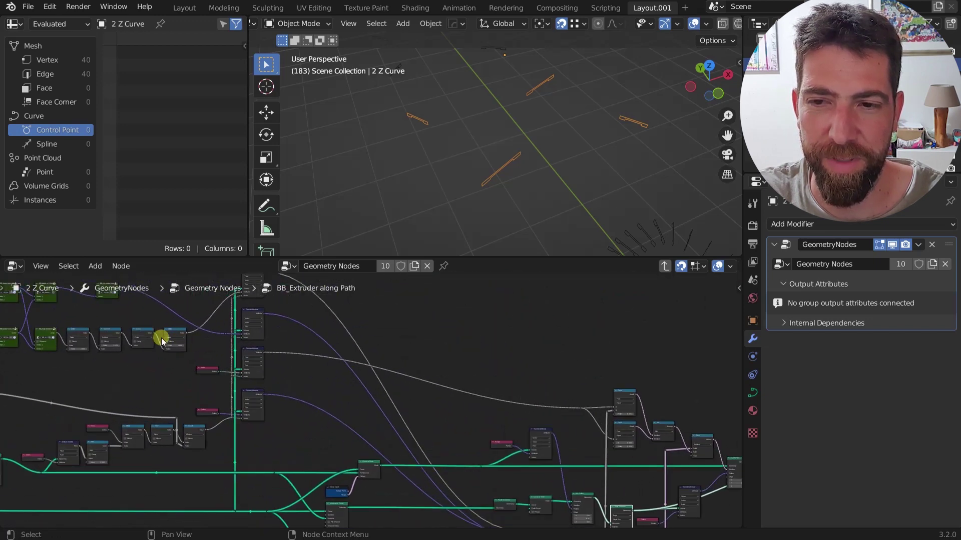
middle_drag(161, 338, 304, 365)
scroll(304, 364, up, 2)
scroll(313, 369, up, 1)
scroll(318, 371, up, 1)
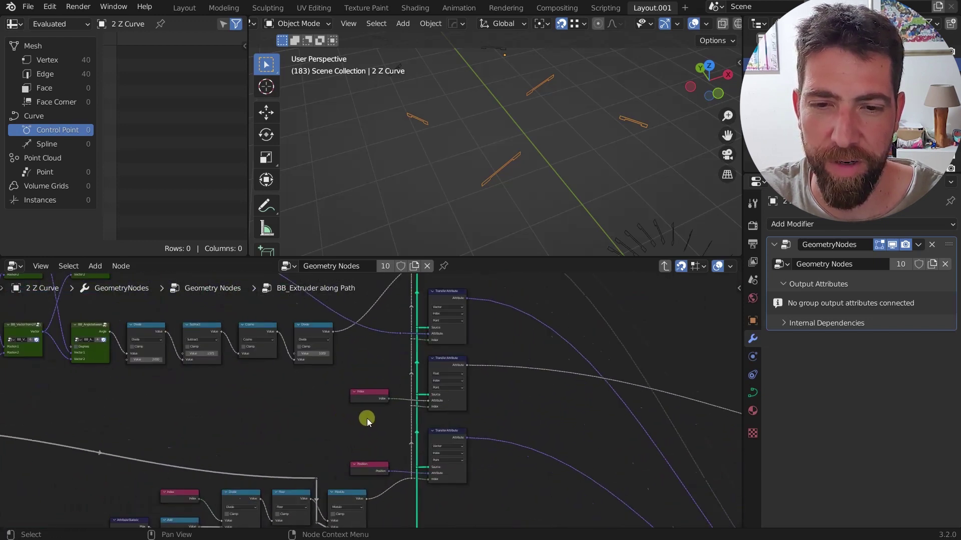
scroll(368, 418, up, 1)
middle_drag(367, 418, 360, 396)
click(373, 433)
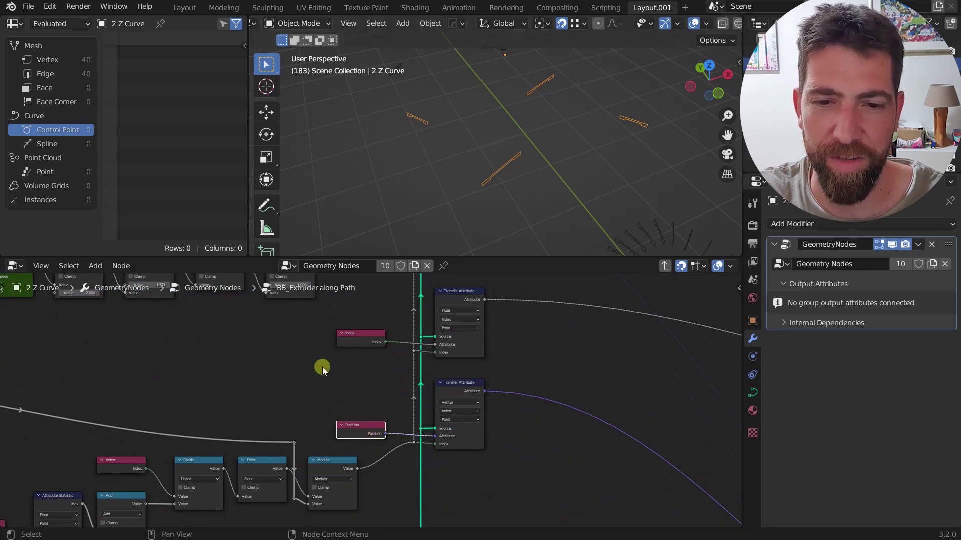
Trace the Axis input back to the BB_Unit vector node and the BB_Bisector Vector node feeding it.
scroll(323, 367, down, 4)
middle_drag(424, 405, 372, 394)
middle_drag(534, 459, 470, 402)
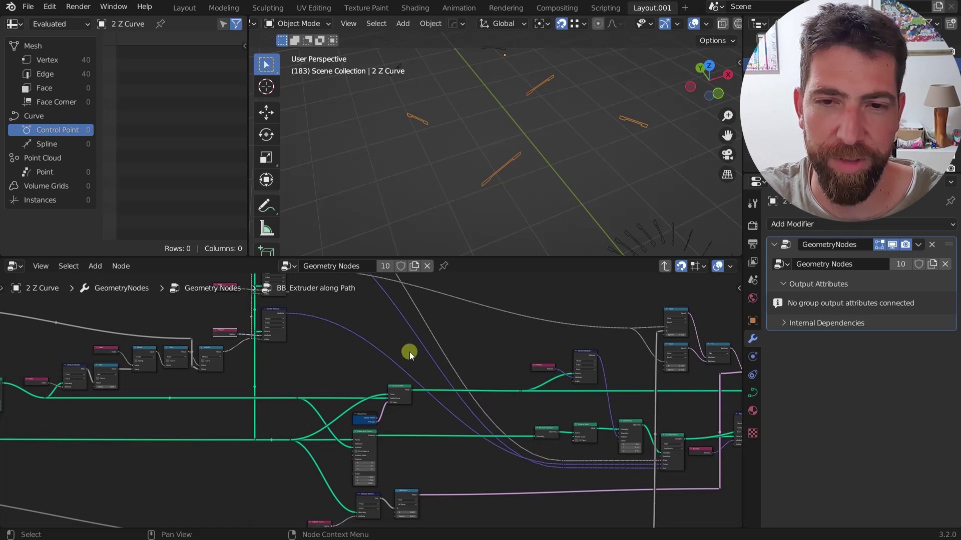
middle_drag(410, 352, 450, 455)
scroll(320, 345, up, 4)
middle_drag(334, 345, 547, 405)
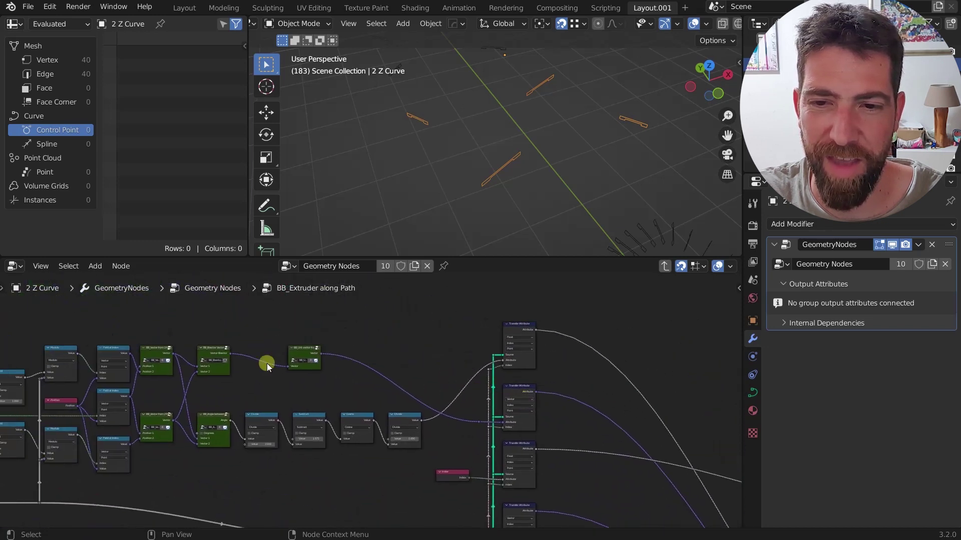
scroll(302, 356, up, 10)
scroll(305, 347, down, 2)
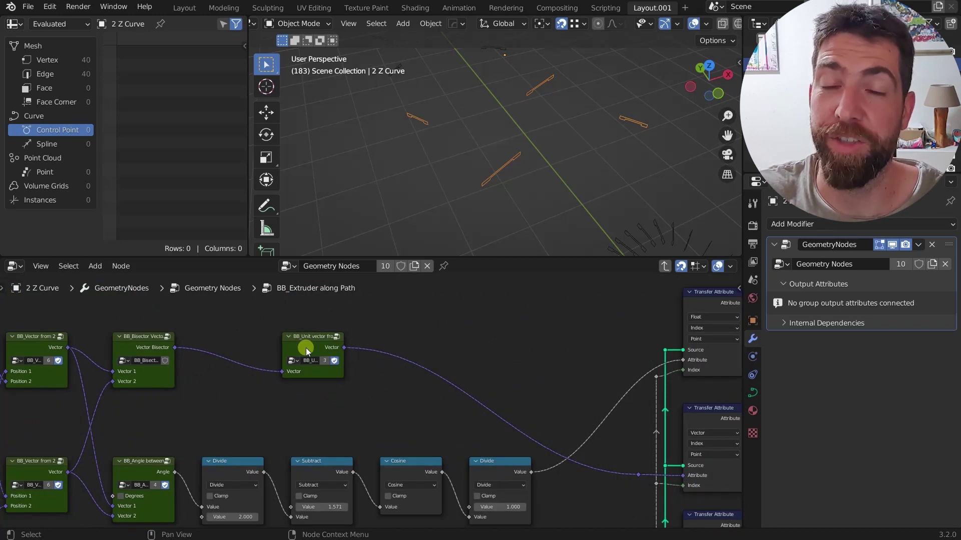
Return to the Scale Elements node and examine its scaled profiles in the 3D viewport.
scroll(305, 348, down, 9)
middle_drag(322, 365, 418, 444)
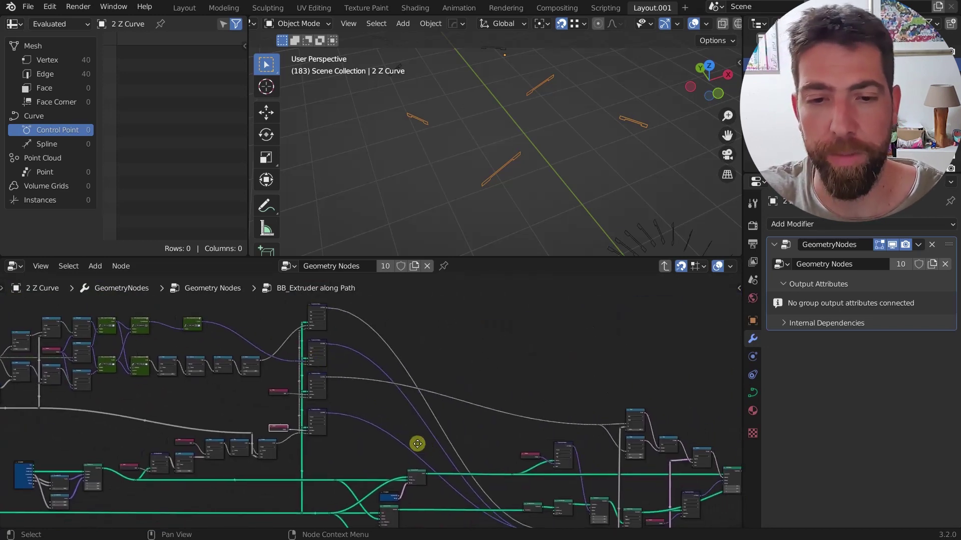
scroll(319, 368, up, 4)
scroll(492, 431, up, 5)
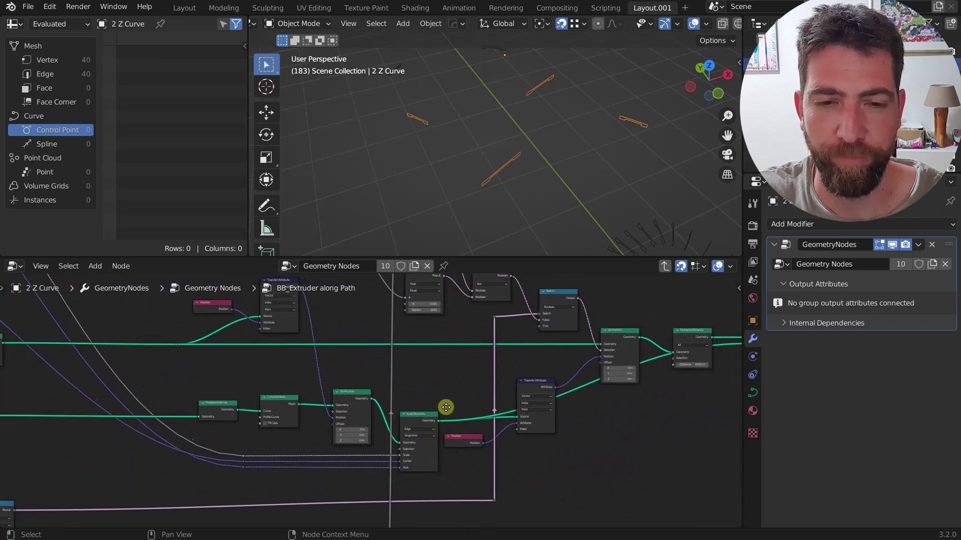
middle_drag(445, 407, 386, 434)
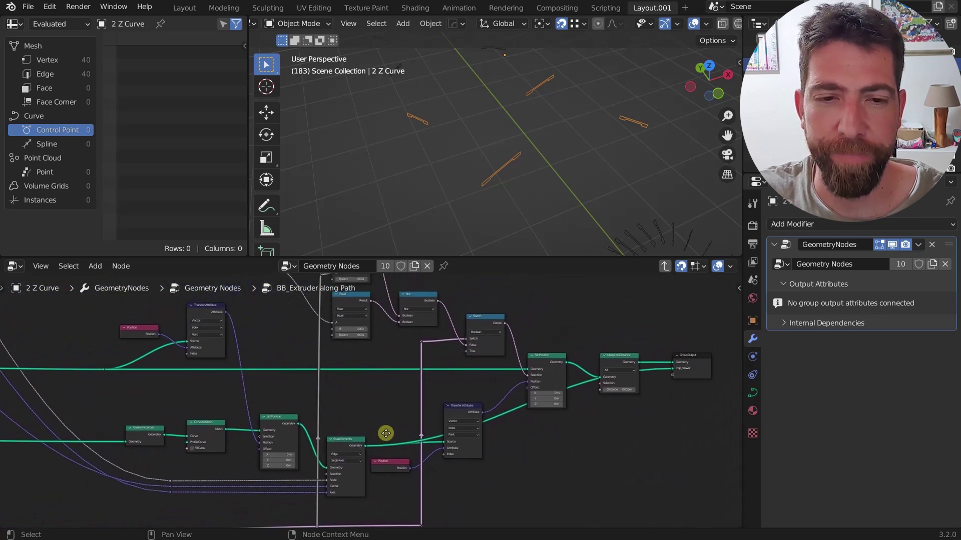
scroll(315, 446, up, 2)
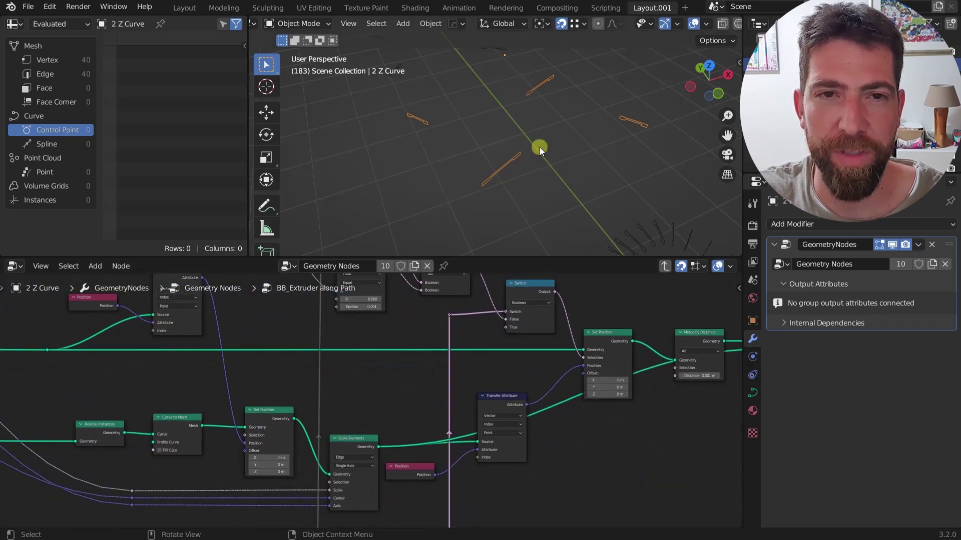
middle_drag(540, 147, 561, 85)
scroll(536, 399, up, 1)
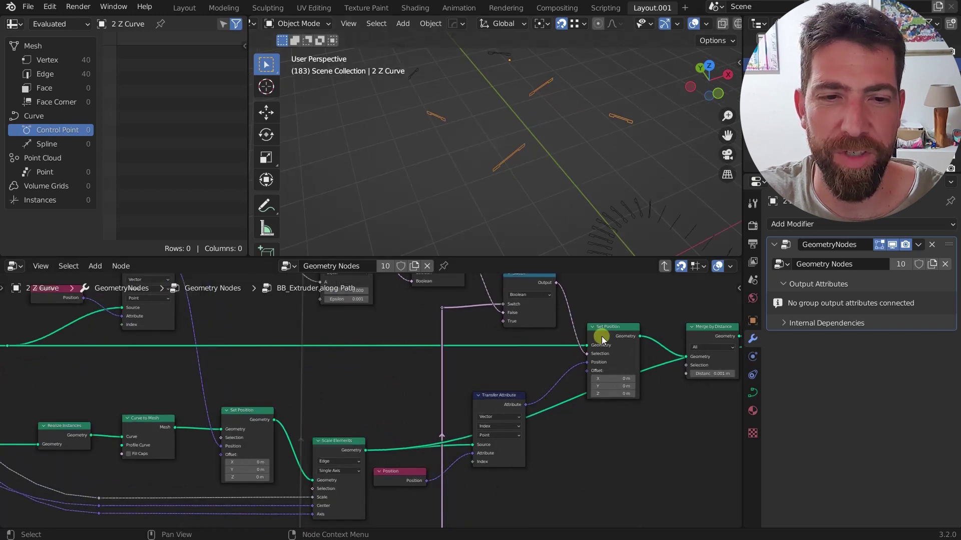
Preview the main Curve to Mesh output and select the final Set Position node before Merge by Distance.
scroll(614, 328, down, 3)
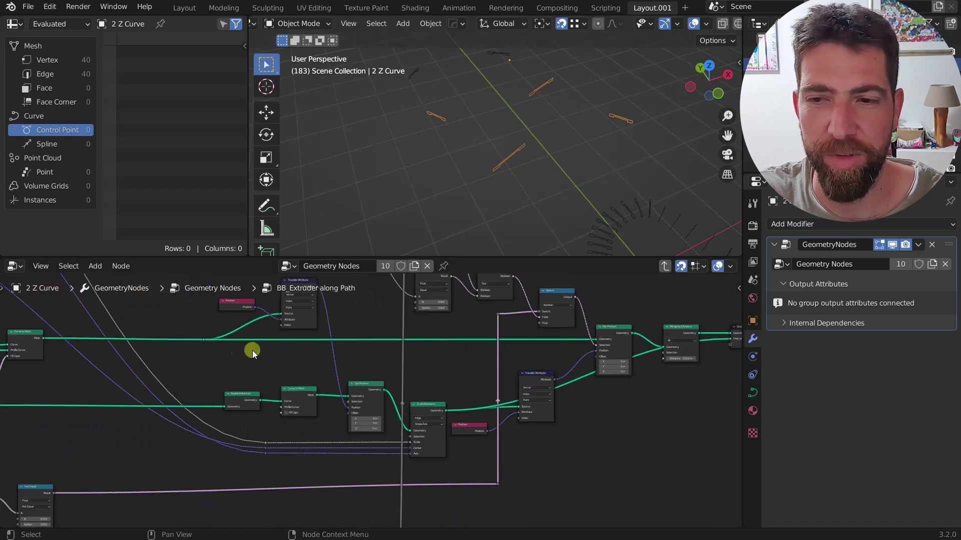
middle_drag(133, 343, 215, 346)
ctrl+shift+click(104, 334)
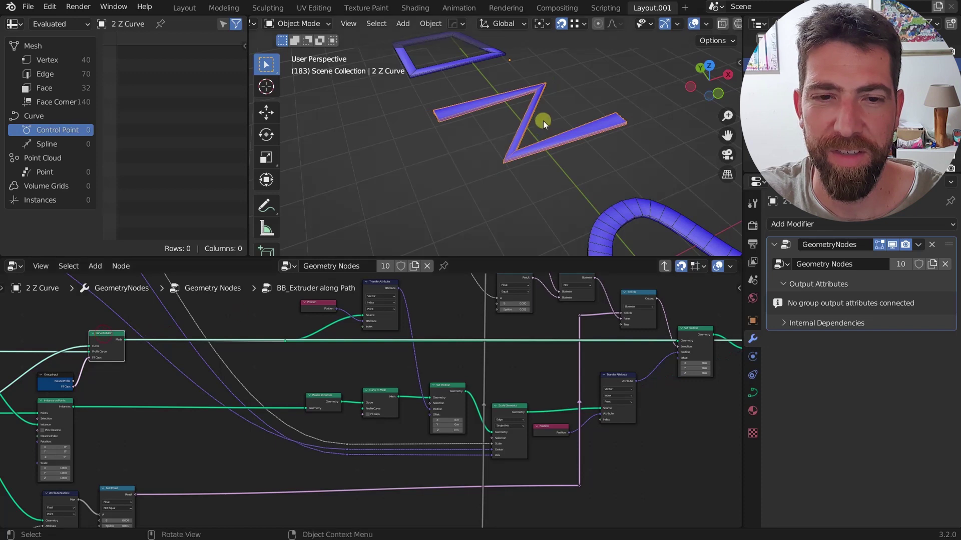
middle_drag(552, 323, 343, 328)
click(495, 335)
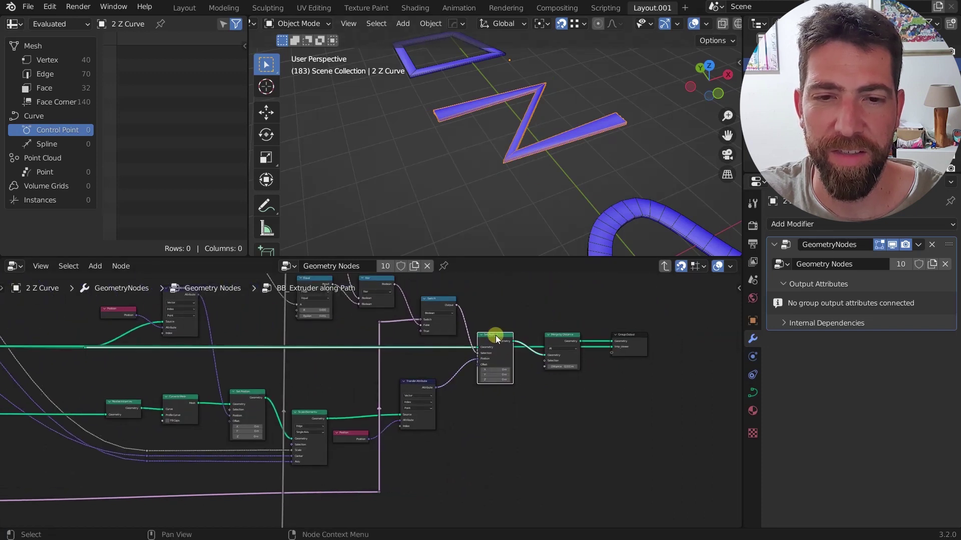
Preview the Scale Elements output, switch to the final Set Position output, and examine the mitred Z extrusion.
scroll(429, 402, up, 3)
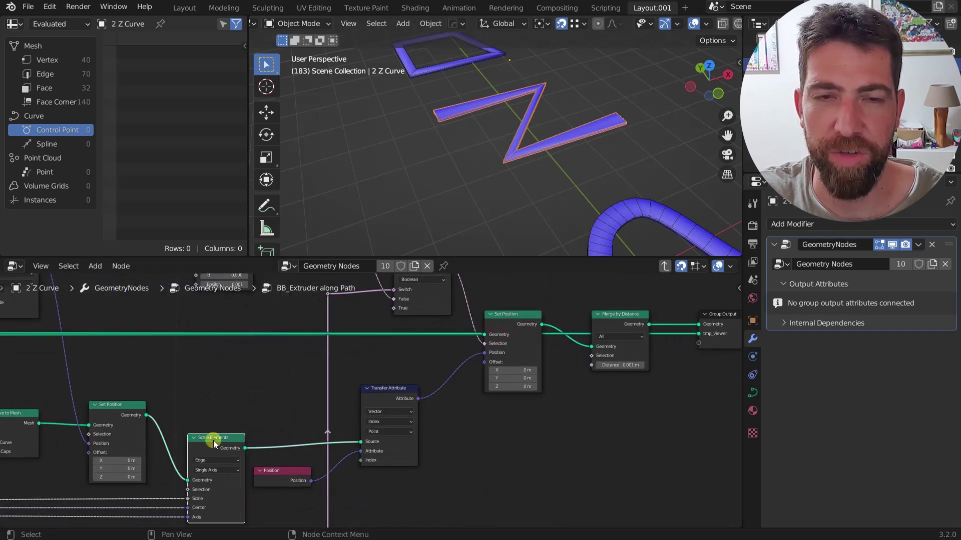
ctrl+shift+click(213, 440)
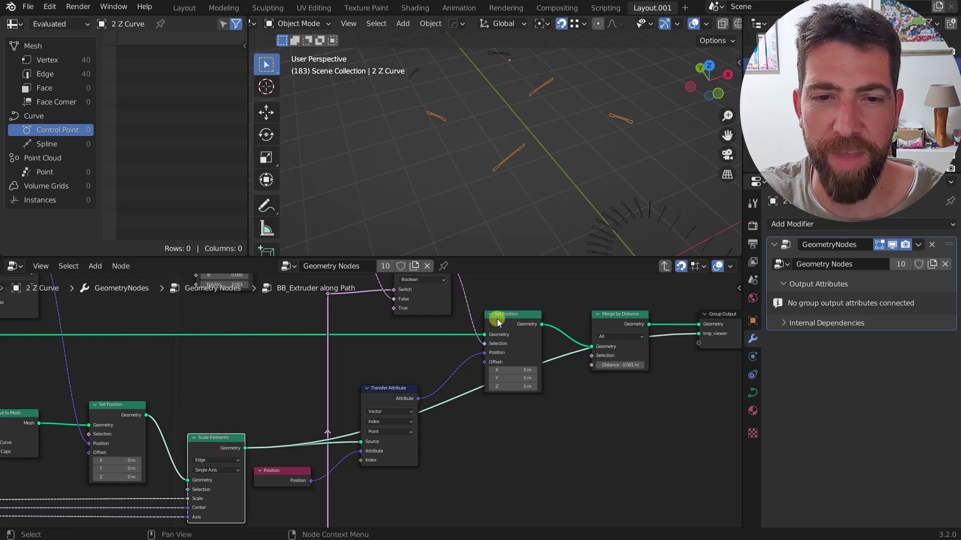
scroll(510, 317, down, 2)
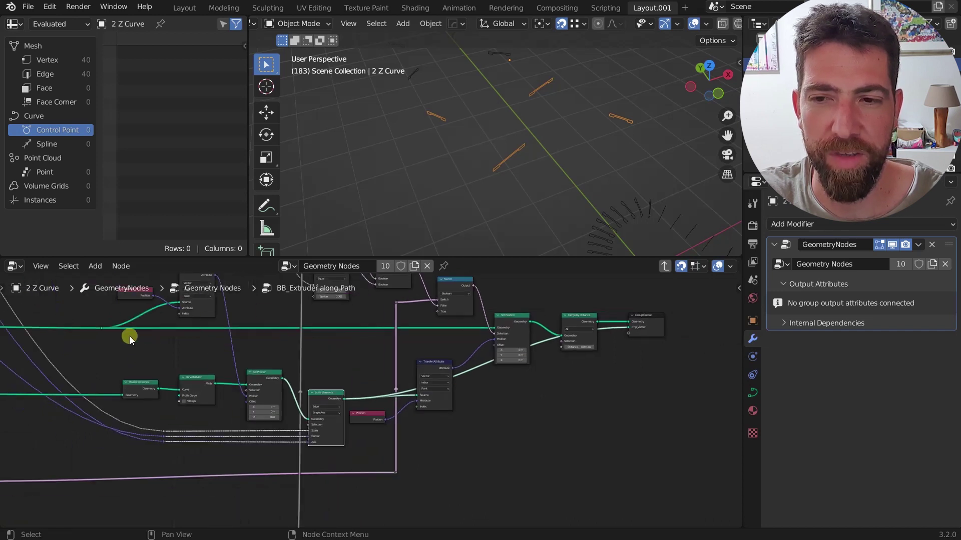
ctrl+shift+click(101, 326)
click(511, 317)
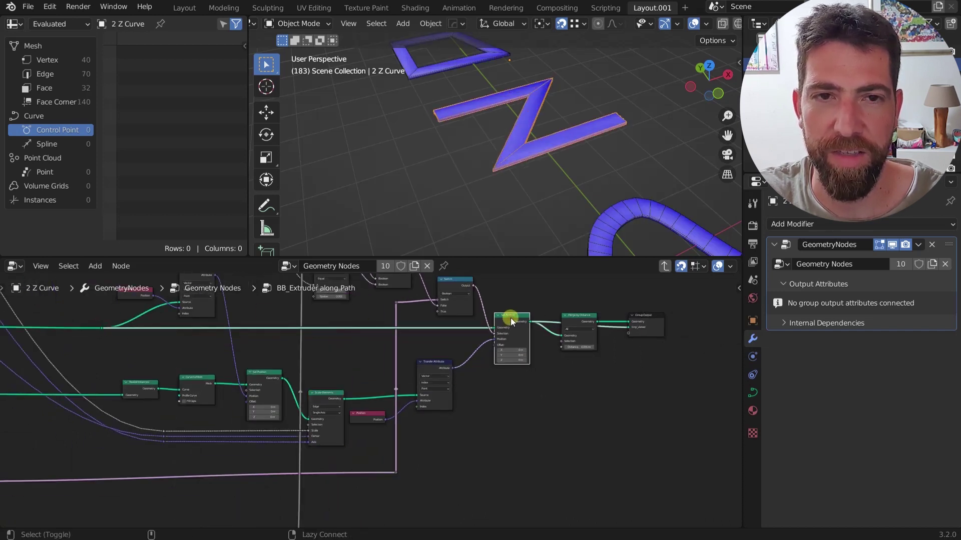
scroll(549, 139, up, 1)
scroll(570, 291, up, 1)
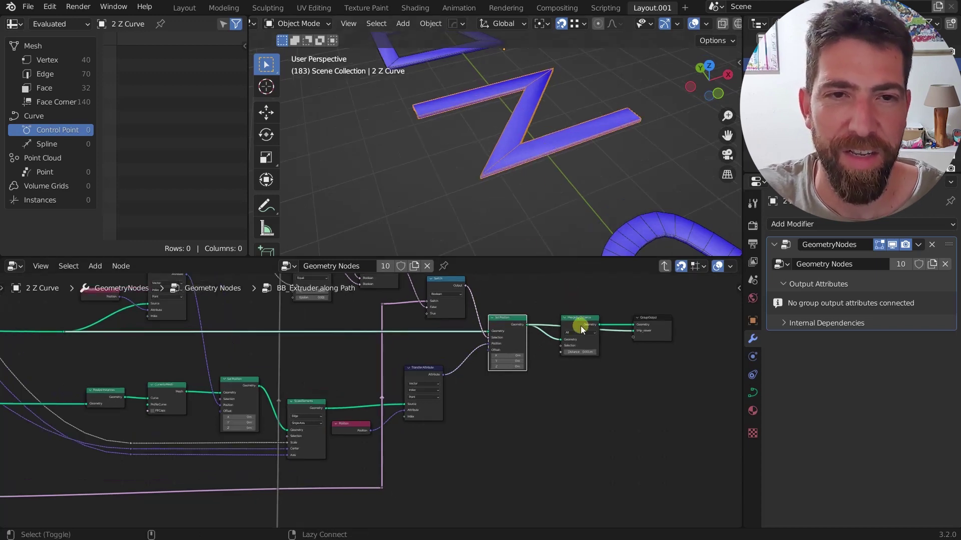
scroll(573, 216, down, 2)
scroll(581, 330, up, 2)
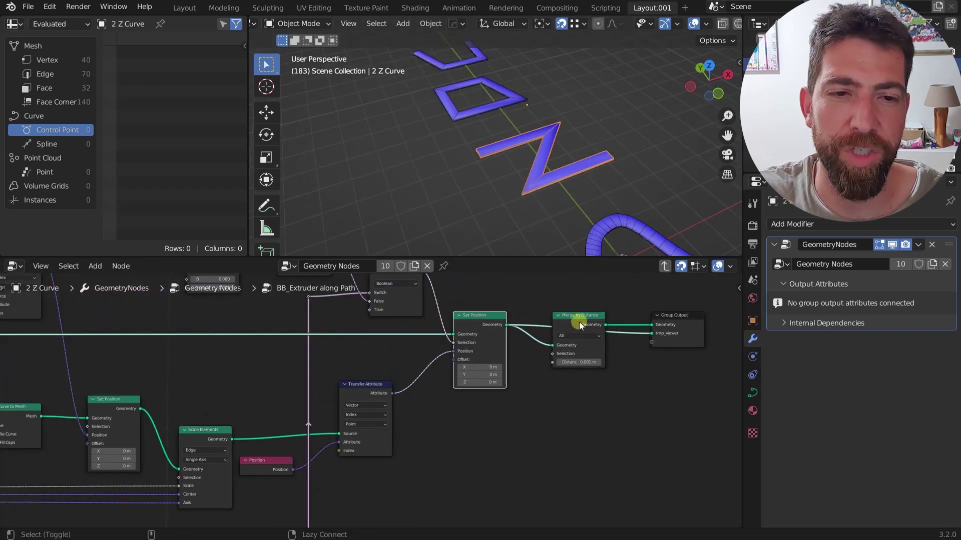
Preview the output of the Merge by Distance node.
click(578, 323)
scroll(579, 322, down, 2)
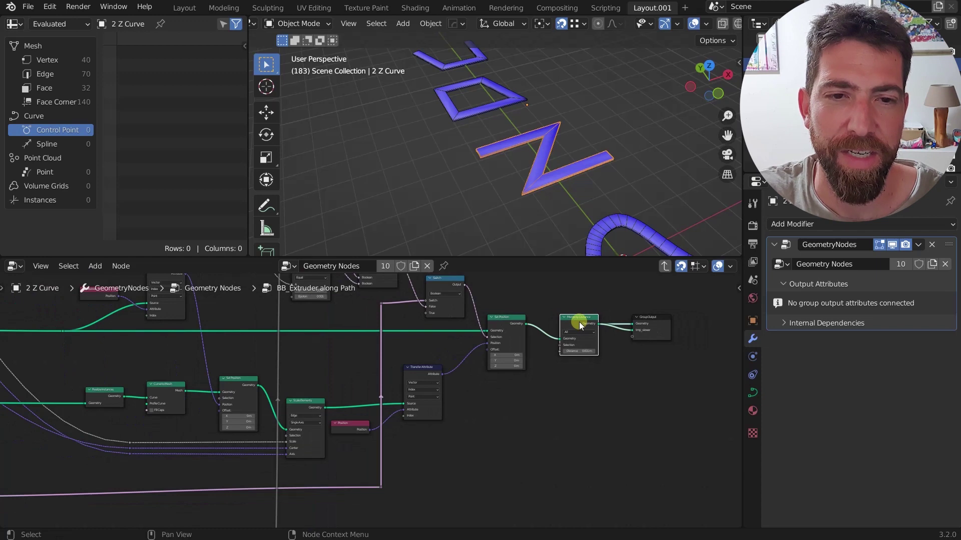
scroll(578, 322, down, 2)
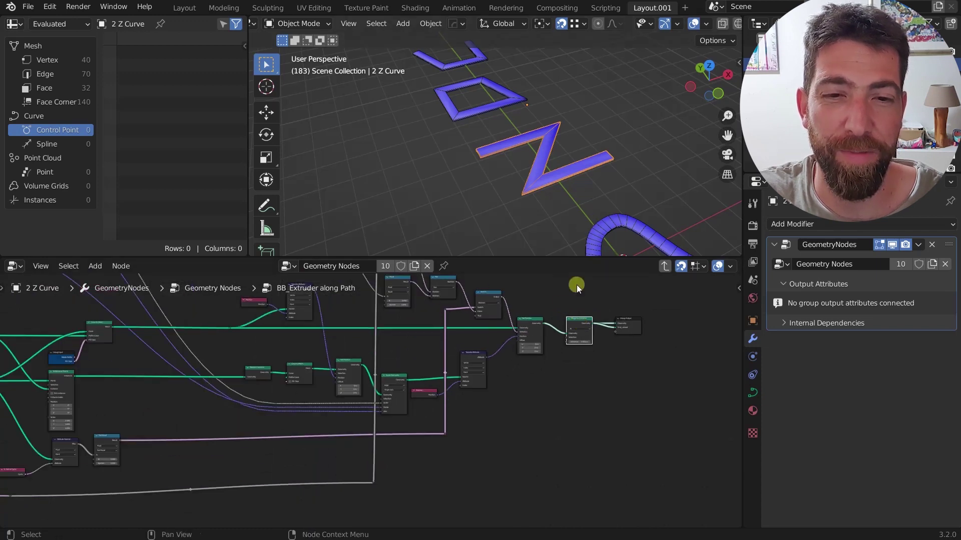
Examine the Is Spline Cyclic, Attribute Statistic and Not Equal branch below the Instance on Points node.
scroll(559, 311, down, 3)
middle_drag(534, 306, 568, 312)
scroll(216, 428, up, 5)
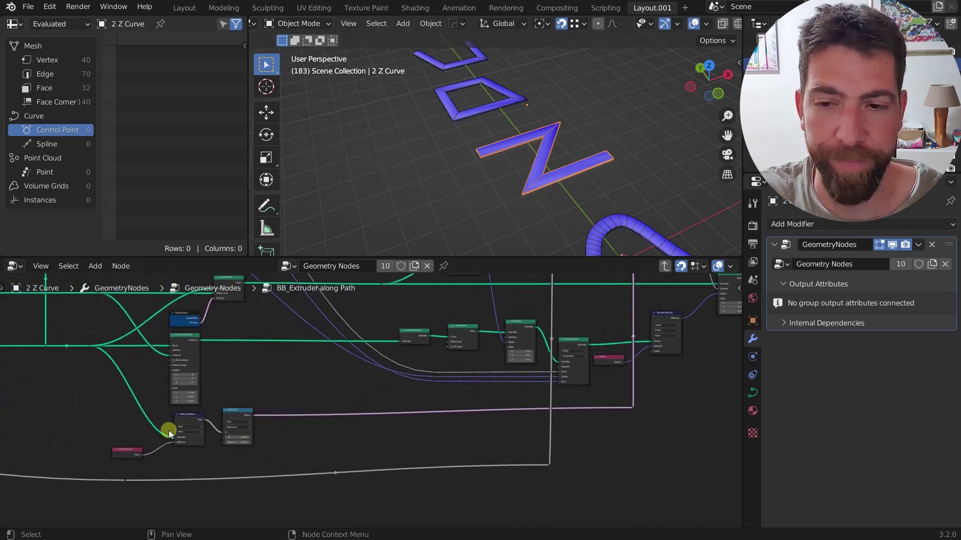
scroll(170, 430, up, 2)
middle_drag(173, 436, 320, 405)
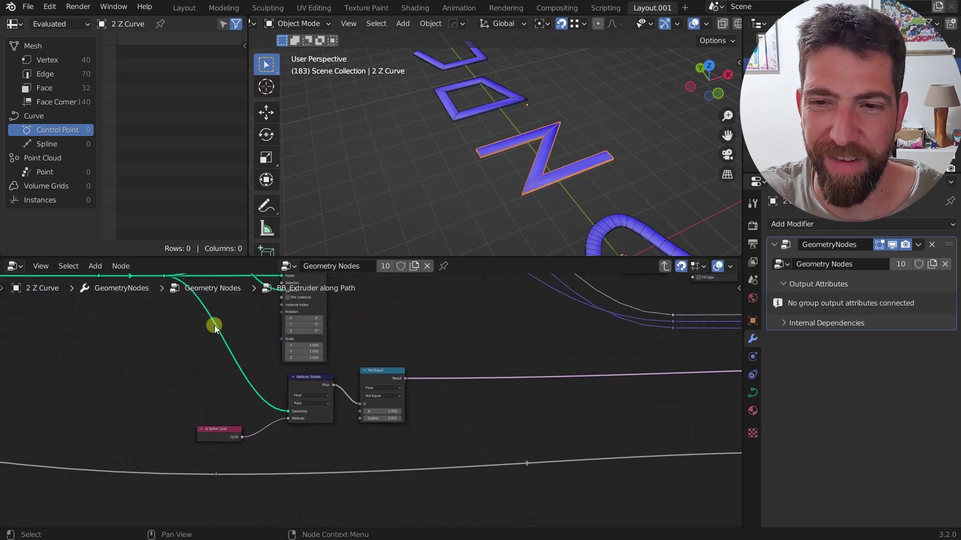
Preview the path curve that feeds the Attribute Statistic node.
scroll(206, 320, down, 4)
middle_drag(172, 291, 205, 350)
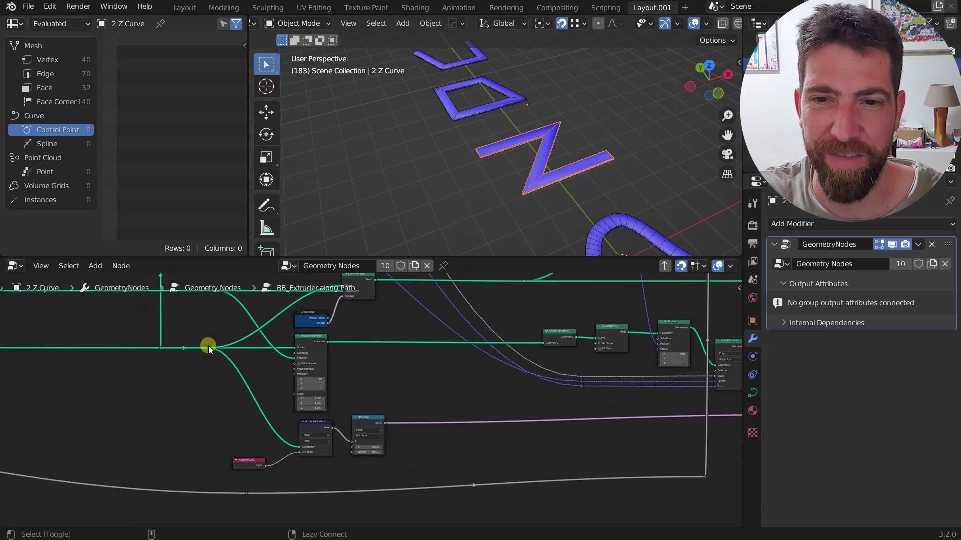
ctrl+shift+click(209, 349)
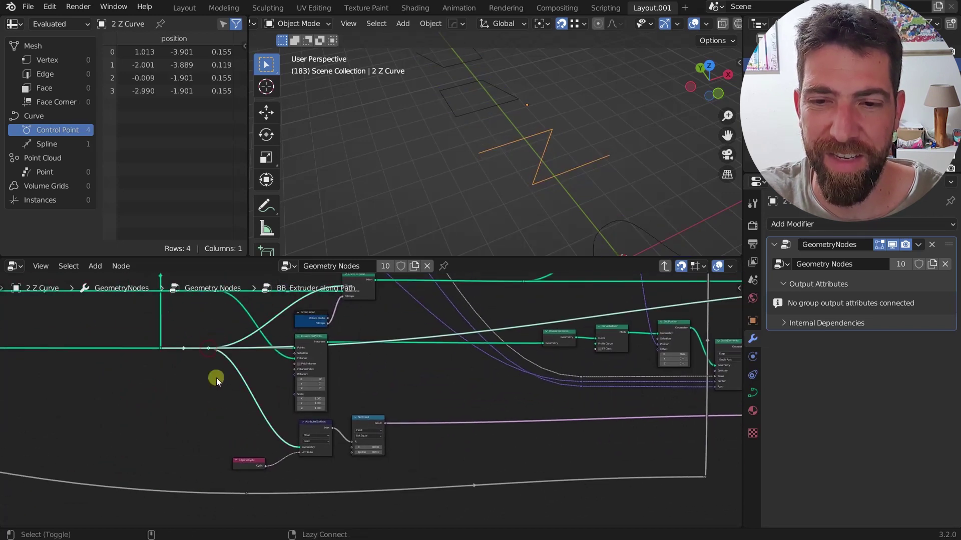
Select the Attribute Statistic node and then the Not Equal node, and trace its result to the Switch node.
scroll(235, 456, up, 2)
scroll(264, 506, up, 1)
click(385, 403)
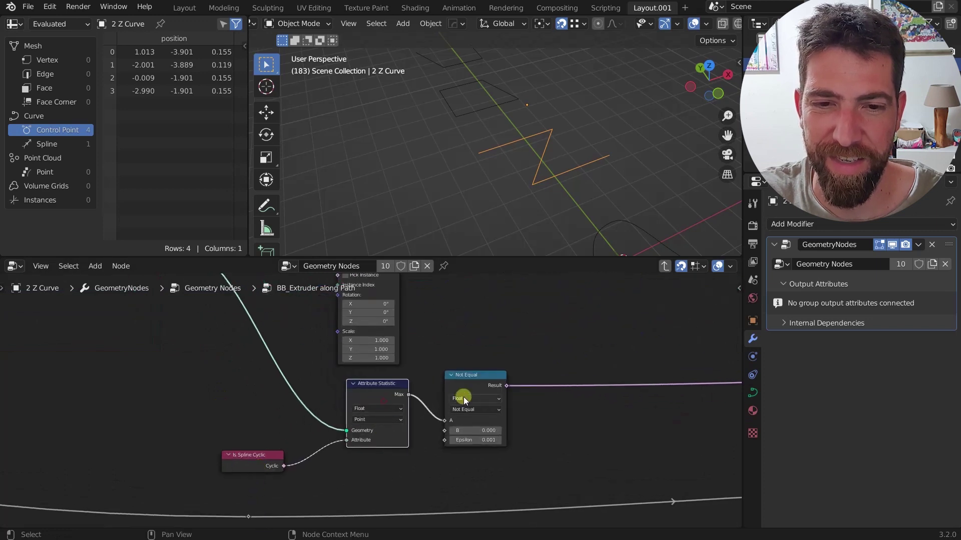
click(472, 393)
middle_drag(475, 394, 141, 411)
scroll(314, 413, down, 1)
scroll(376, 436, down, 6)
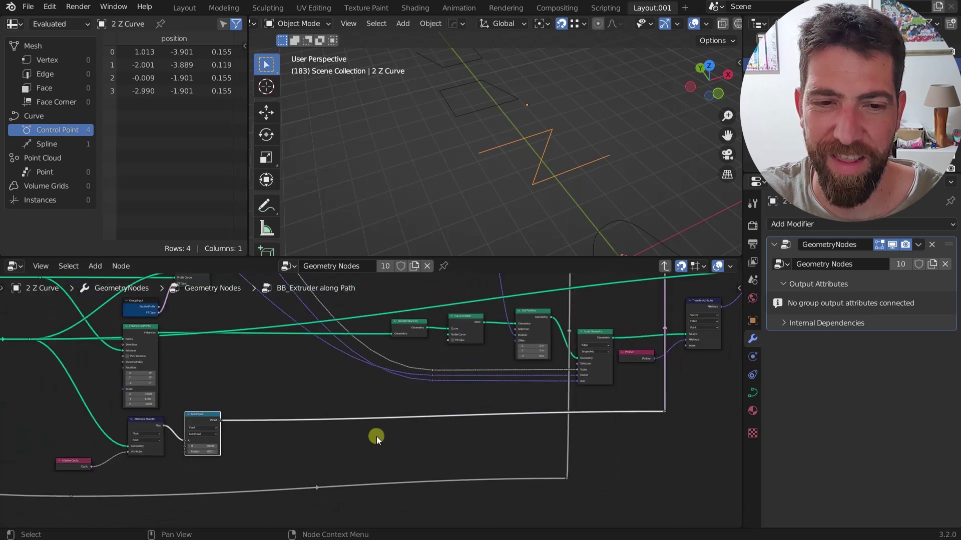
middle_drag(524, 443, 408, 484)
scroll(521, 323, up, 8)
middle_drag(526, 323, 477, 422)
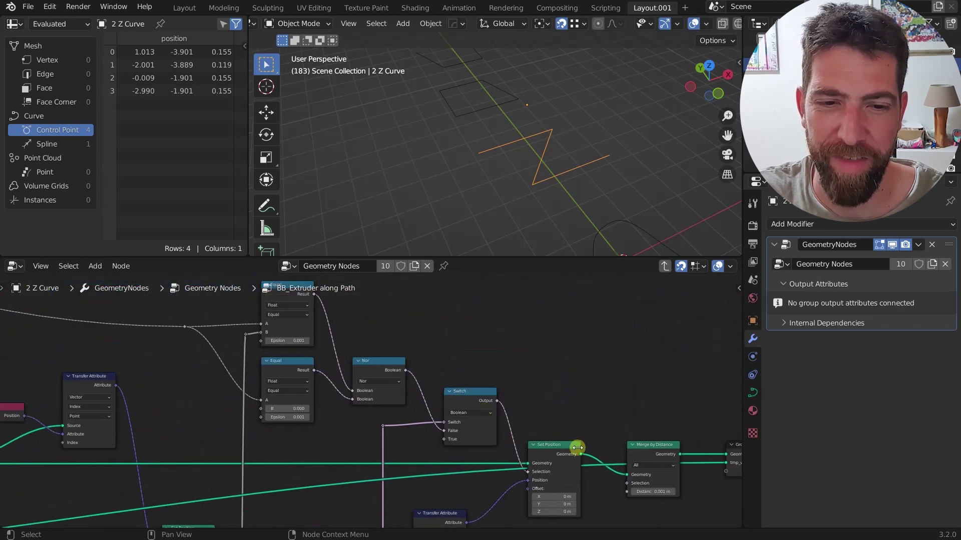
Preview the output of the final Set Position node and inspect its Selection input.
middle_drag(566, 451, 533, 407)
scroll(549, 410, up, 3)
ctrl+shift+click(542, 406)
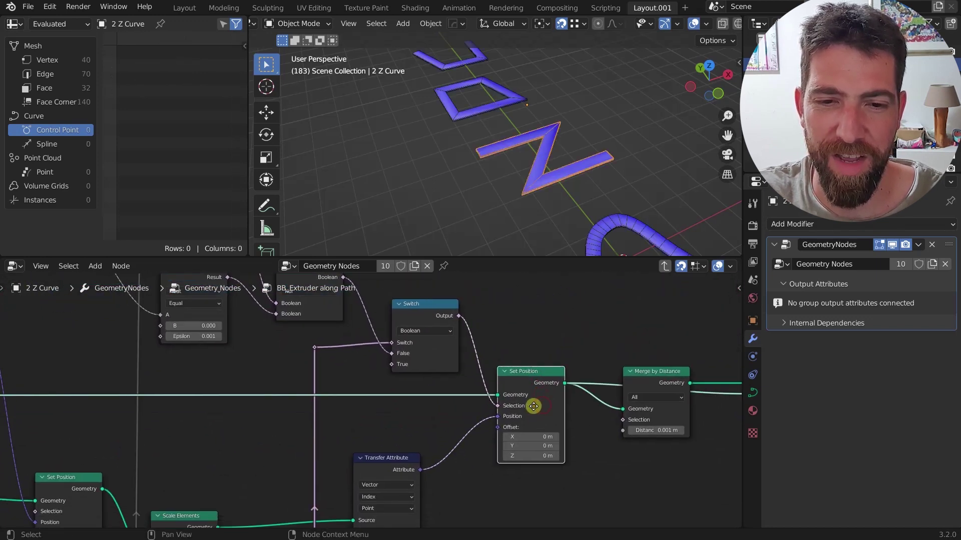
scroll(503, 403, up, 4)
mouse_move(496, 405)
mouse_down()
mouse_move(456, 408)
mouse_move(496, 401)
mouse_up()
Examine the last part of the node chain together with the open ends of the Z extrusion.
scroll(517, 402, down, 5)
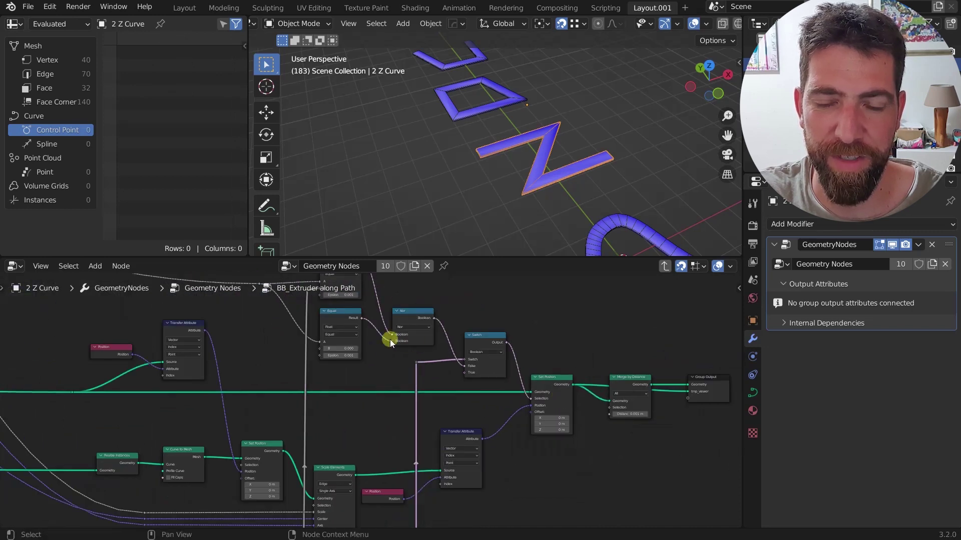
scroll(390, 337, down, 3)
scroll(230, 384, down, 2)
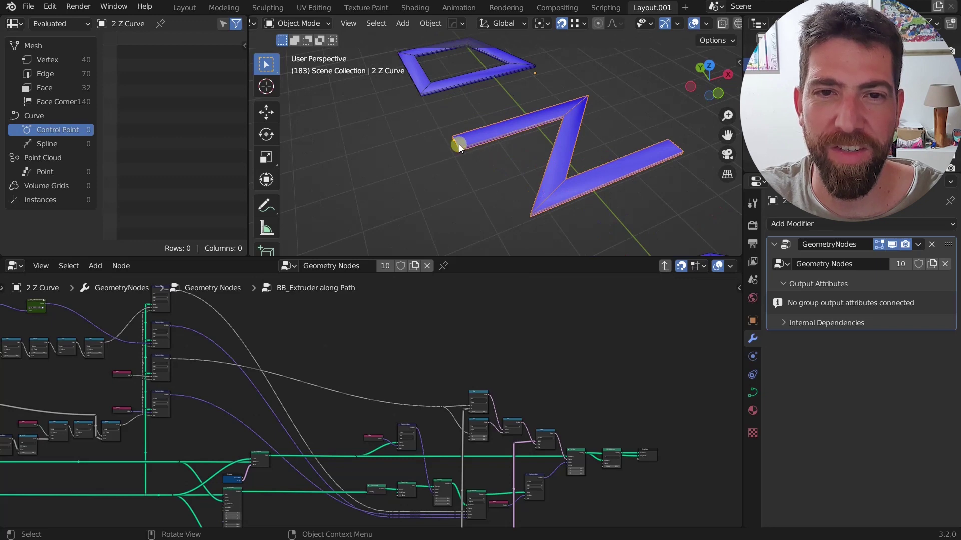
scroll(452, 347, down, 4)
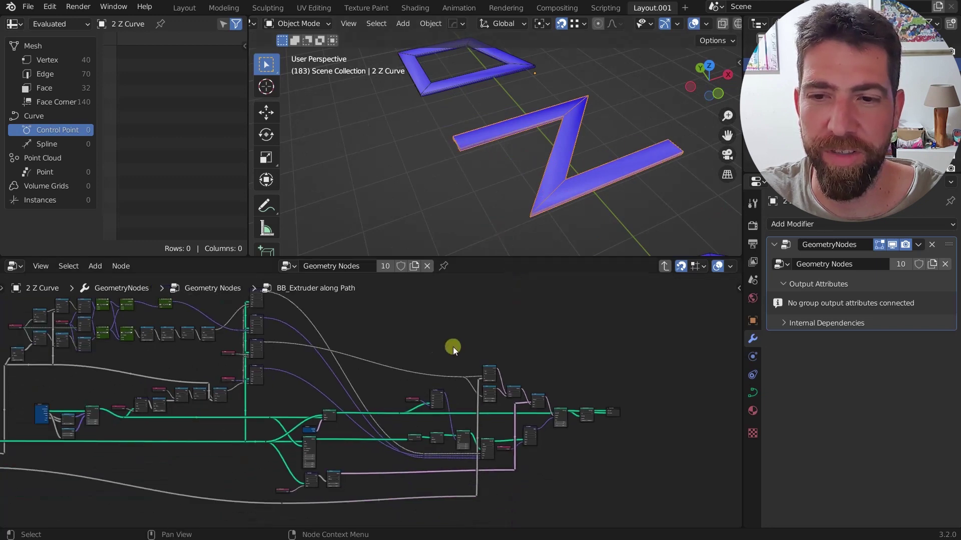
scroll(462, 362, up, 4)
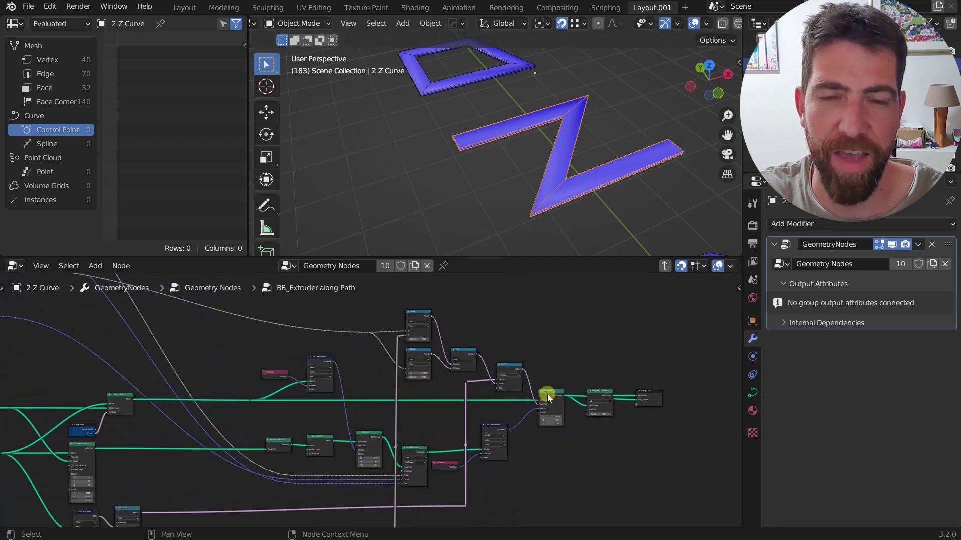
scroll(491, 119, down, 2)
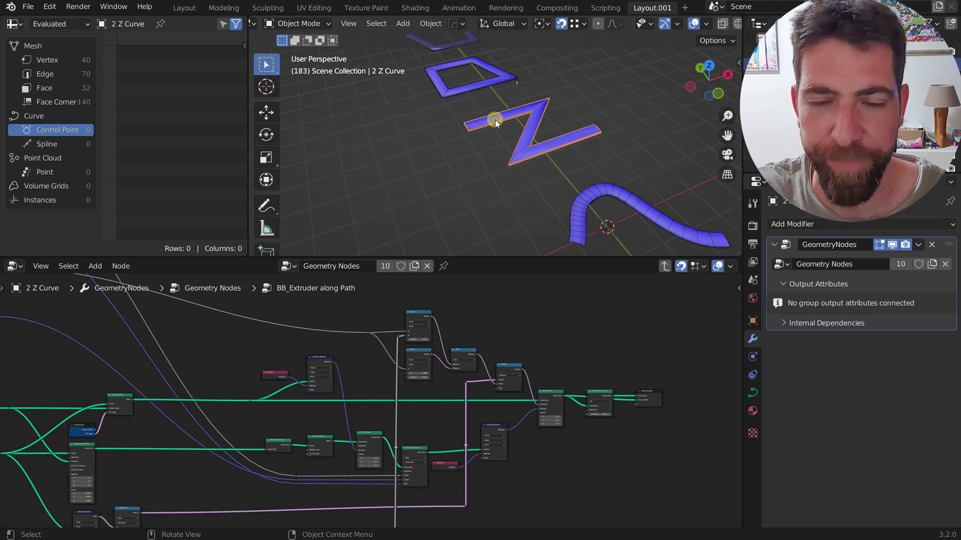
scroll(442, 444, up, 1)
scroll(443, 443, up, 1)
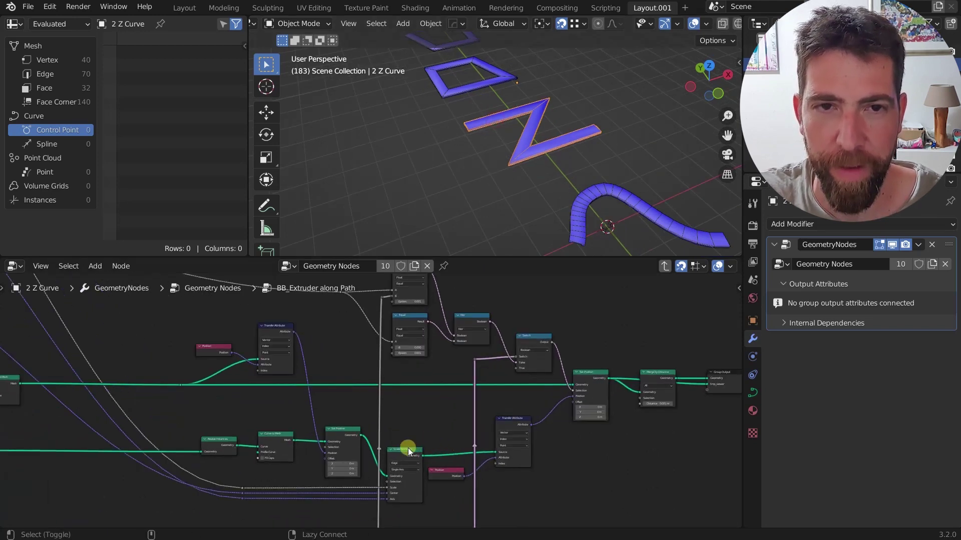
Compare the corner profiles before and after scaling by previewing the first Set Position and Scale Elements outputs.
ctrl+shift+click(407, 449)
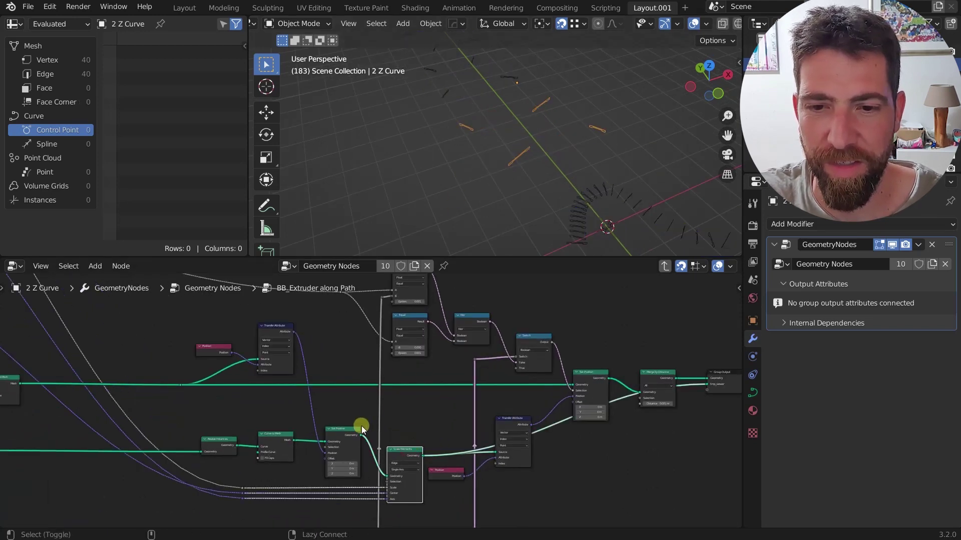
ctrl+shift+click(346, 429)
scroll(545, 129, up, 2)
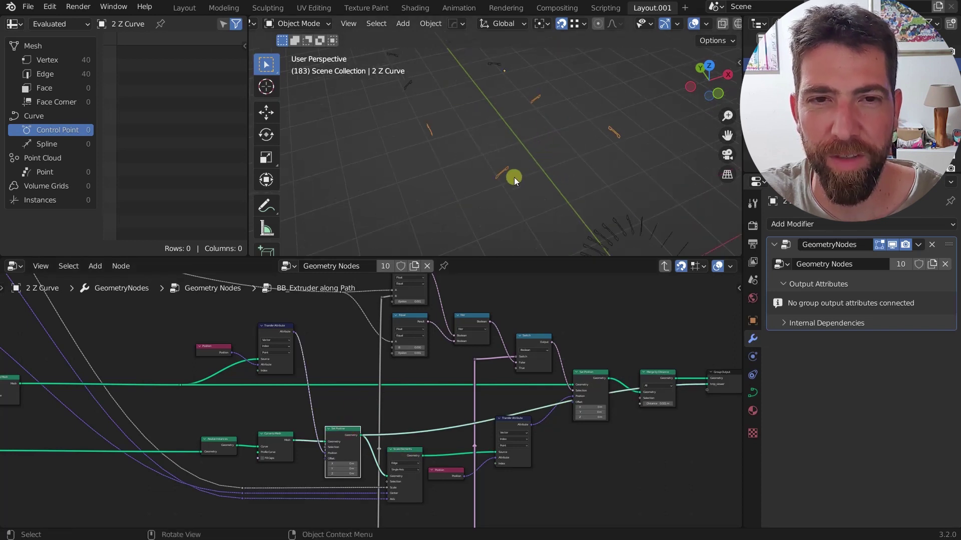
scroll(377, 410, up, 1)
ctrl+shift+click(409, 455)
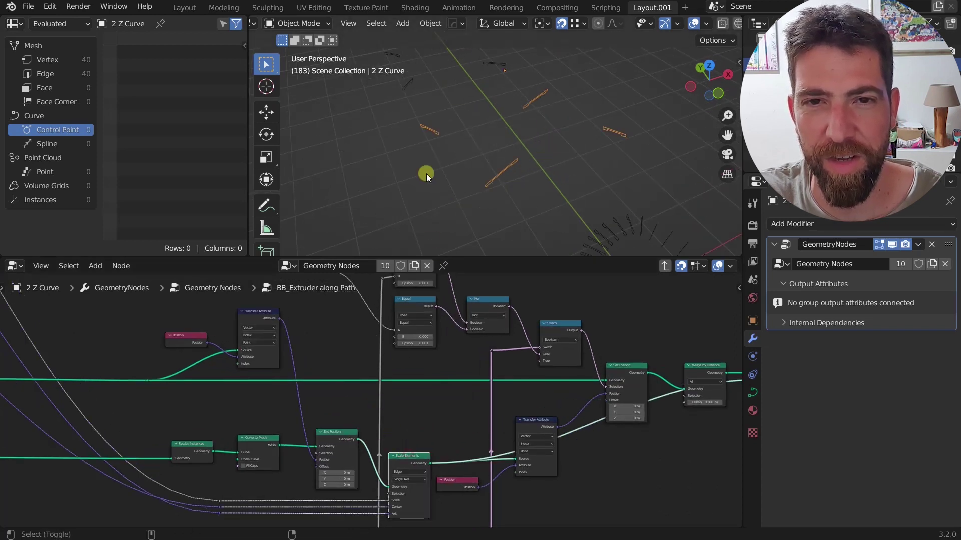
shift+middle_drag(426, 173, 438, 115)
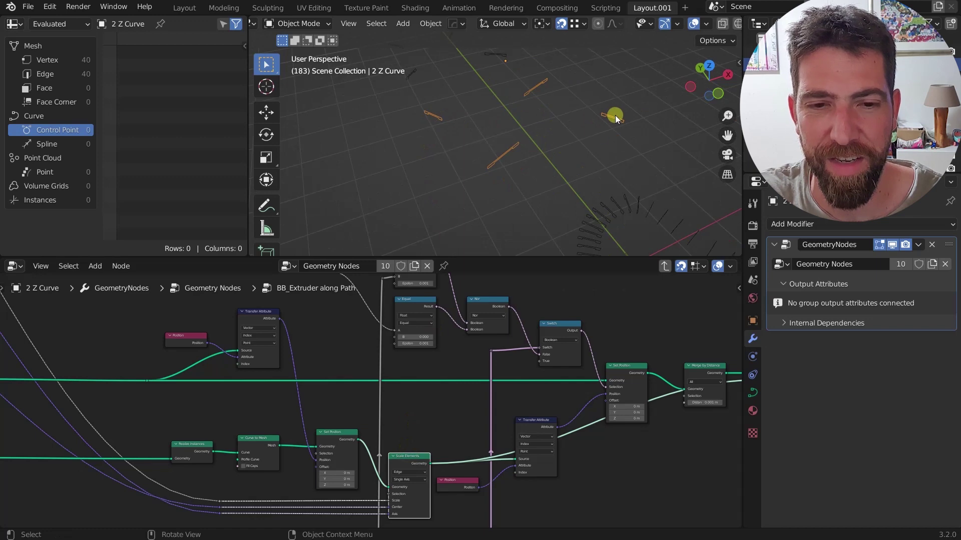
Preview the final Set Position output again and inspect the Switch node that drives its Selection.
click(627, 367)
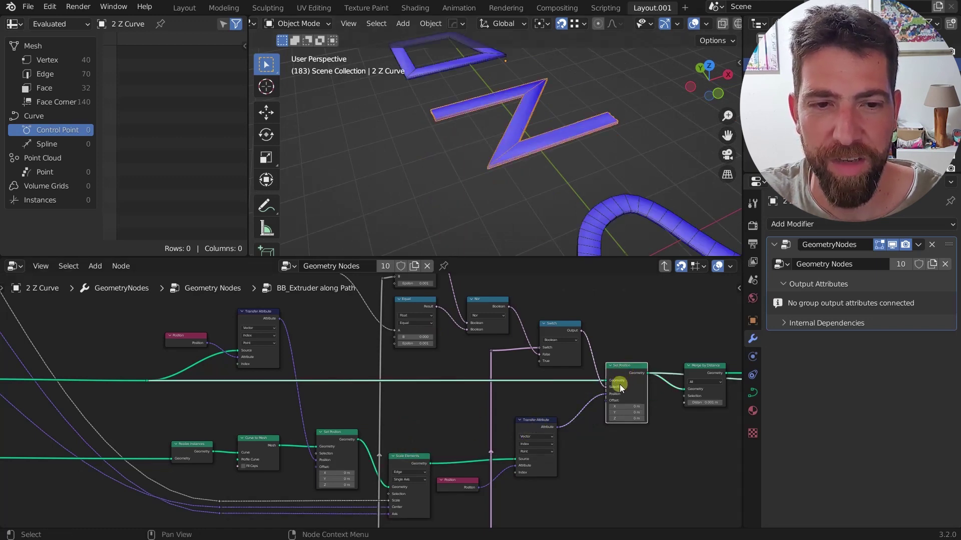
scroll(600, 385, up, 3)
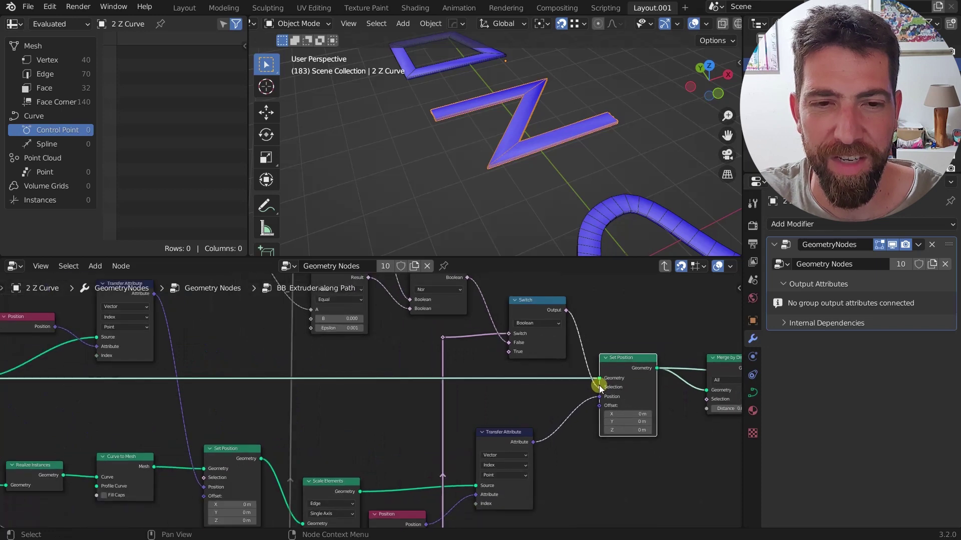
click(530, 305)
scroll(533, 306, down, 5)
middle_drag(532, 306, 551, 350)
scroll(534, 367, up, 8)
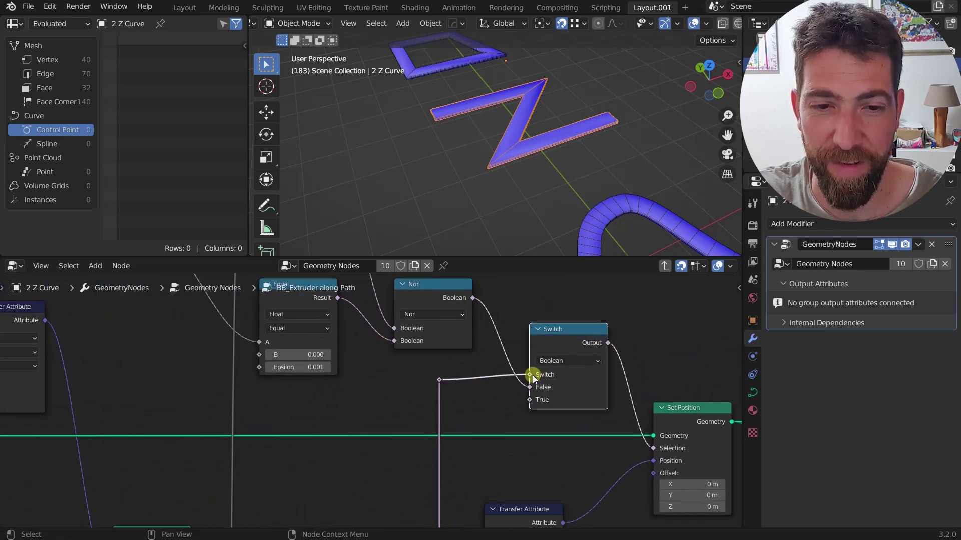
scroll(561, 370, down, 2)
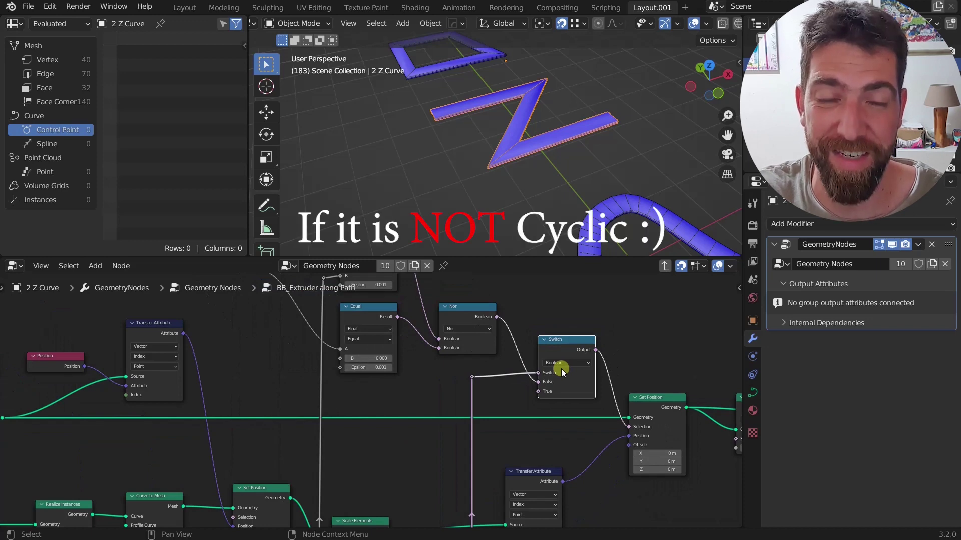
scroll(560, 368, up, 1)
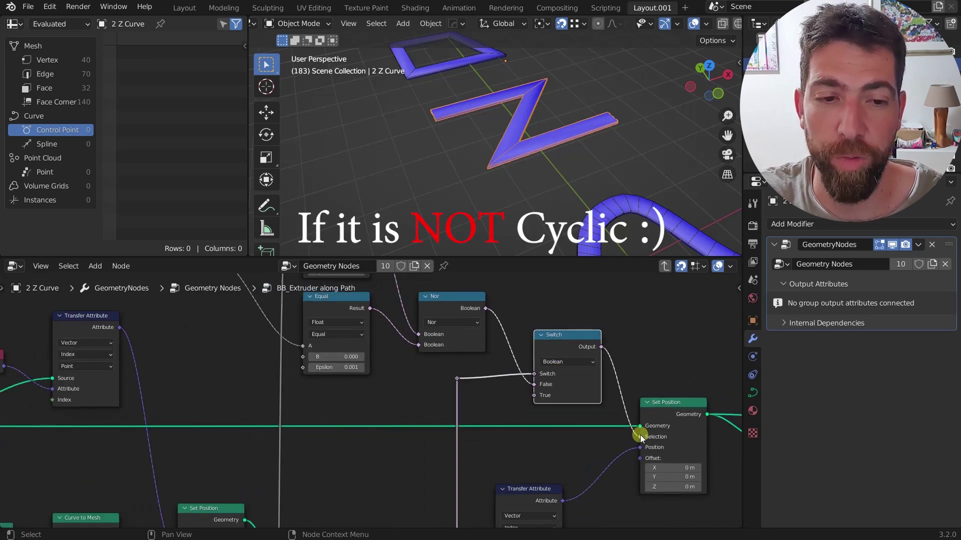
Examine the two Equal nodes and the Nor node feeding the Switch, and compare the Z and closed square extrusions.
scroll(405, 306, down, 1)
middle_drag(405, 307, 470, 412)
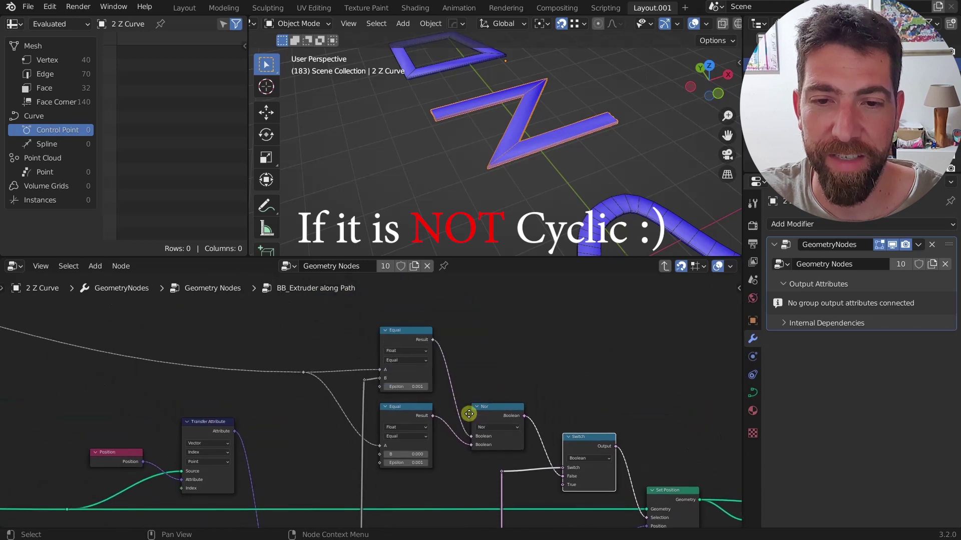
scroll(398, 385, up, 2)
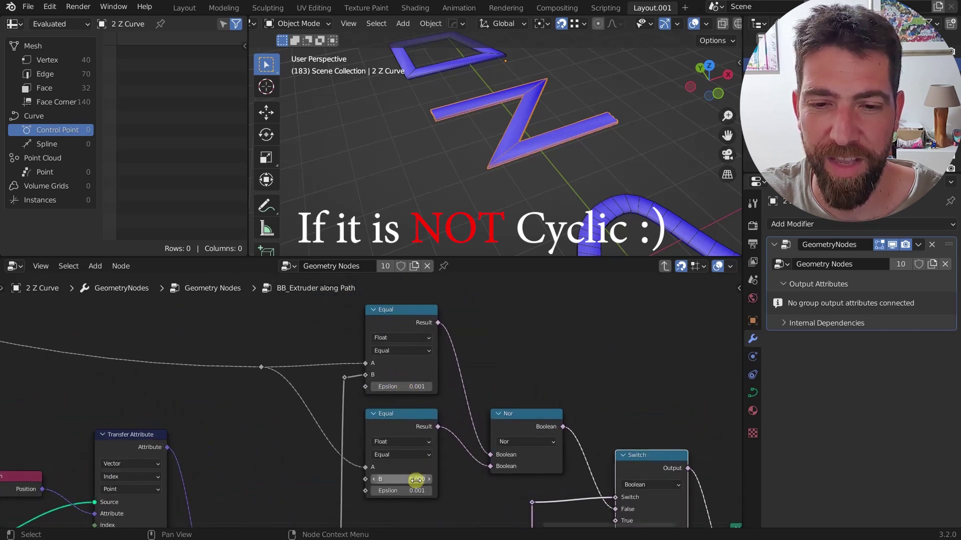
scroll(412, 453, up, 1)
scroll(300, 428, down, 3)
scroll(480, 418, down, 3)
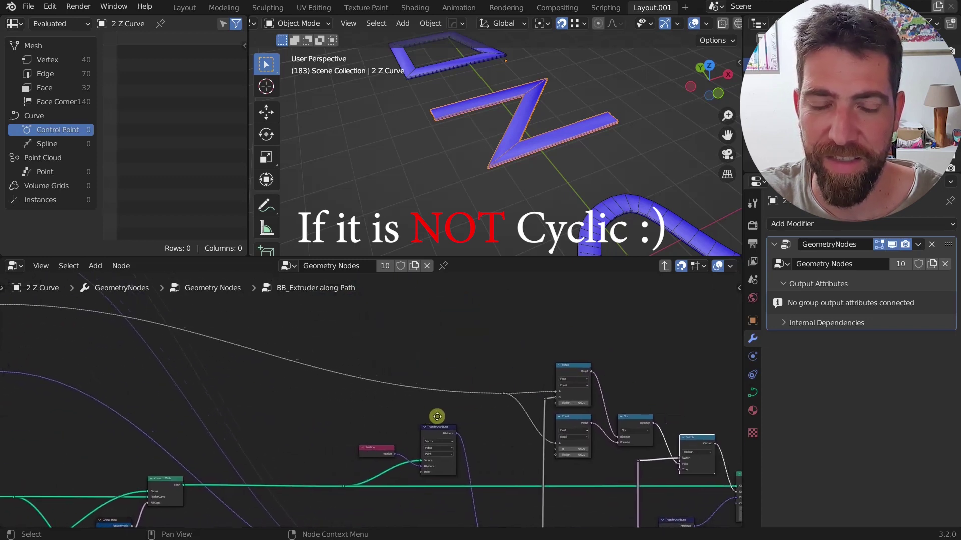
scroll(494, 403, up, 1)
middle_drag(484, 392, 349, 397)
scroll(410, 432, up, 2)
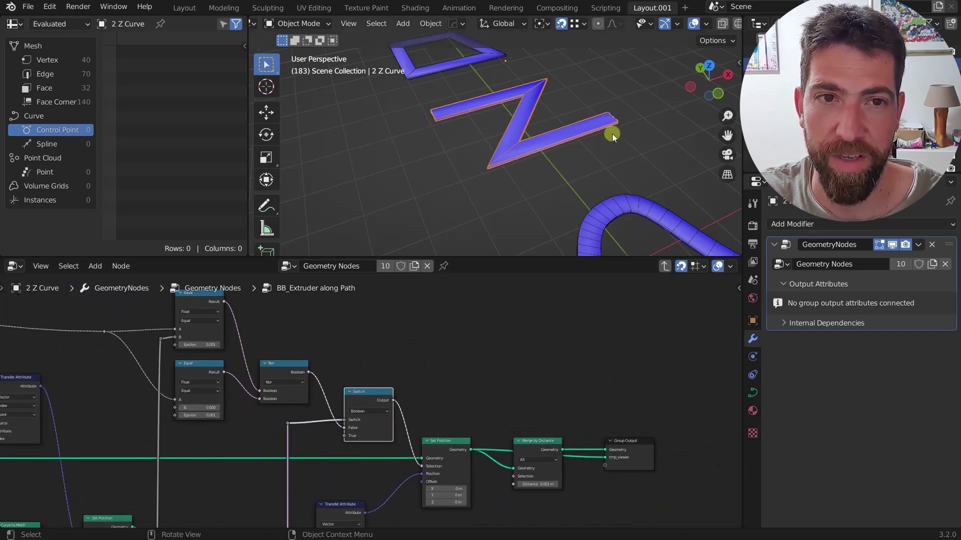
middle_drag(527, 436, 470, 397)
scroll(470, 397, up, 1)
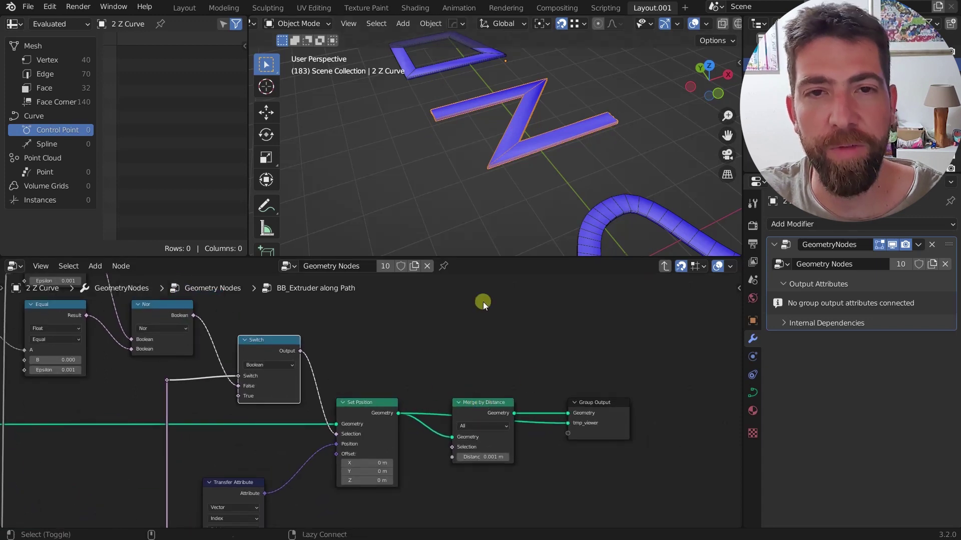
middle_drag(490, 190, 461, 123)
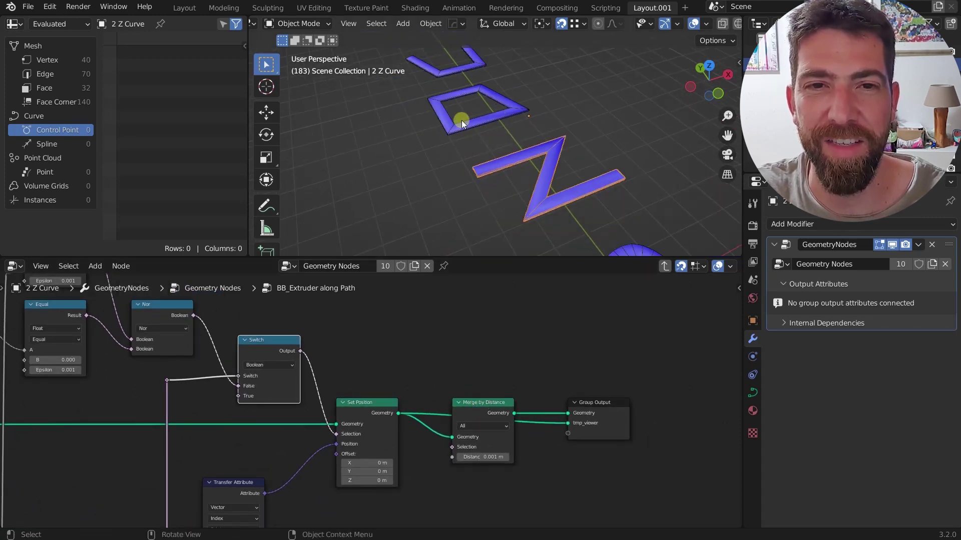
Preview the Merge by Distance output, select the Group Output node and exit the BB_Extruder along Path group.
scroll(490, 421, up, 3)
alt+shift+click(489, 395)
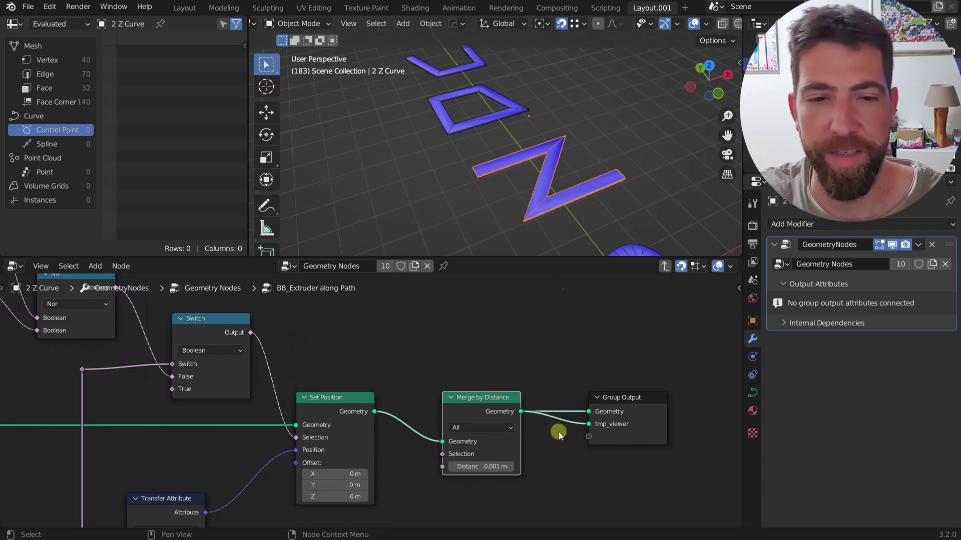
click(627, 399)
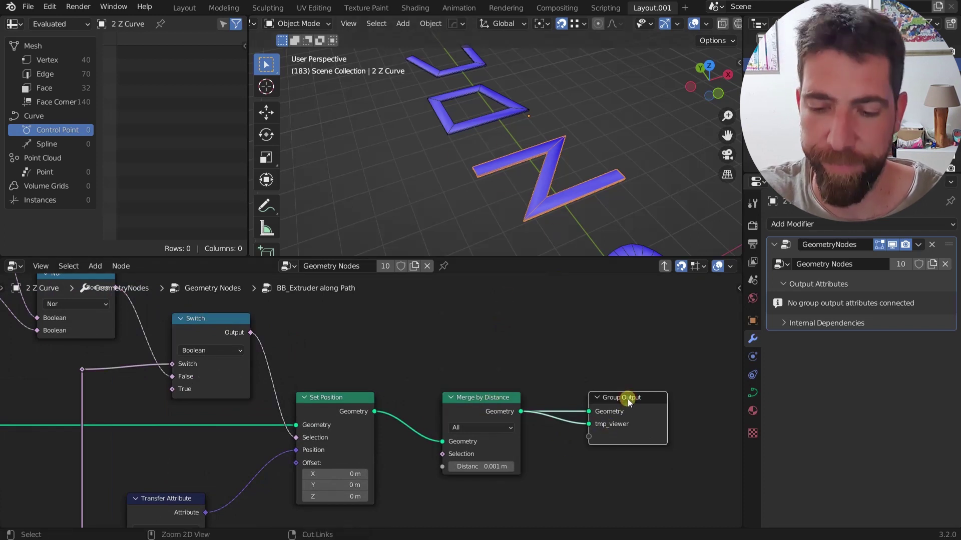
key(Tab)
Select the BB_Upright extruder group node in the parent tree and examine its inputs.
scroll(344, 366, down, 3)
middle_drag(444, 413, 339, 335)
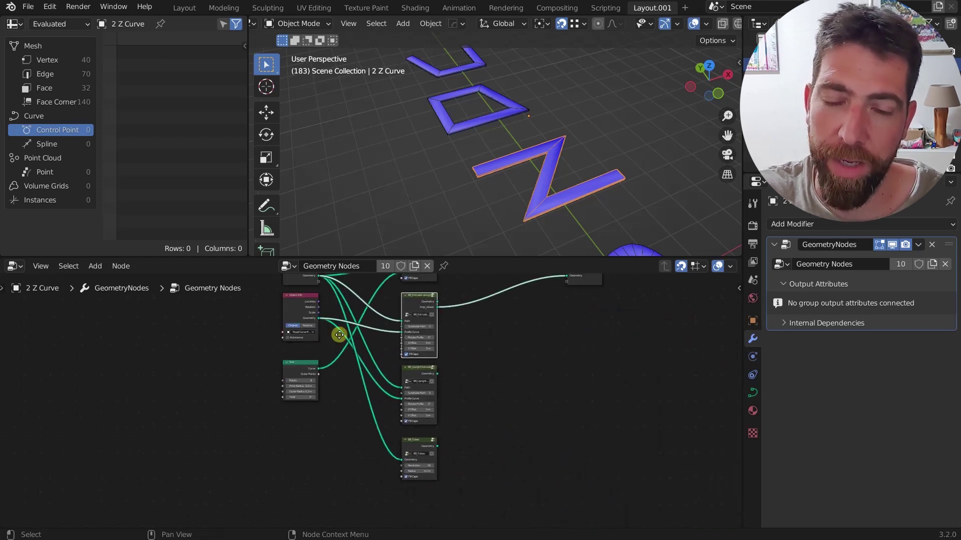
scroll(427, 367, up, 2)
click(425, 375)
scroll(425, 375, up, 3)
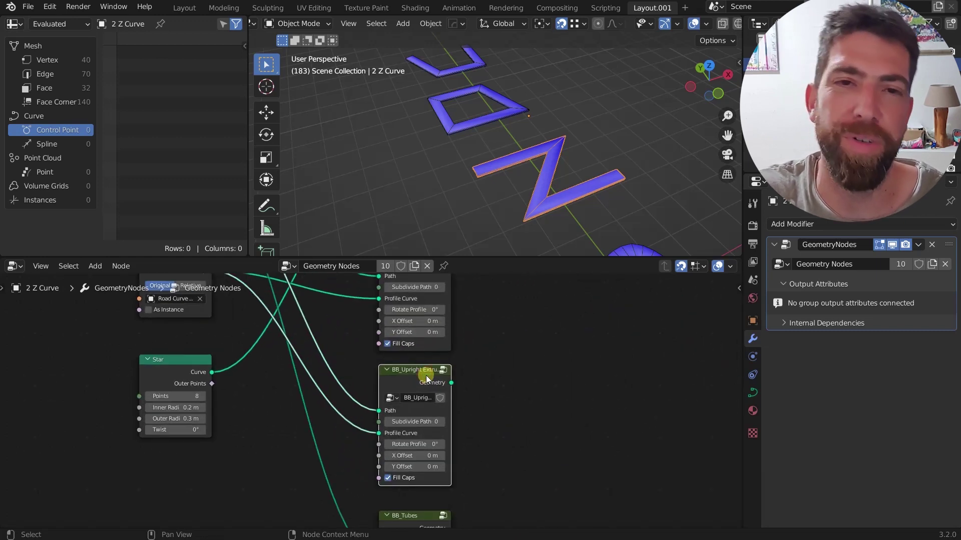
scroll(391, 369, down, 2)
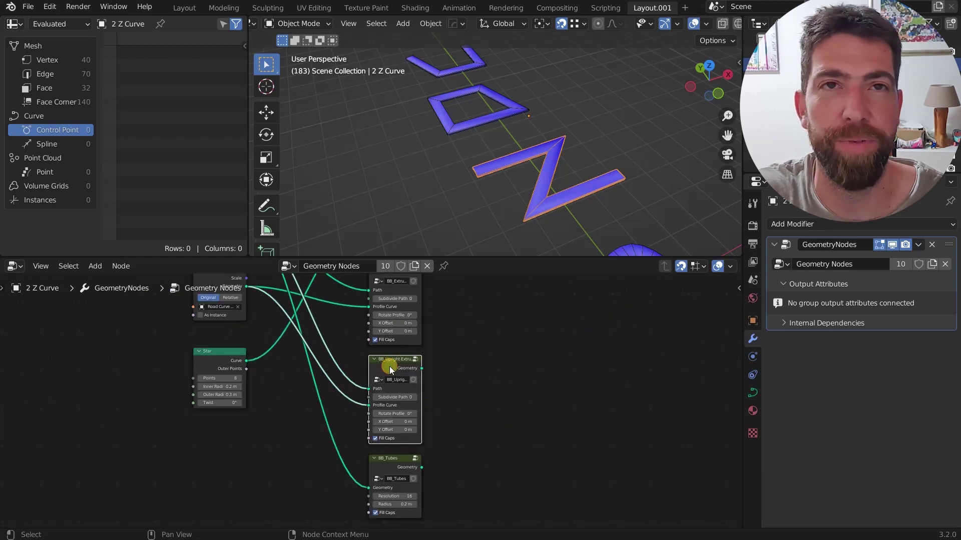
middle_drag(392, 370, 417, 406)
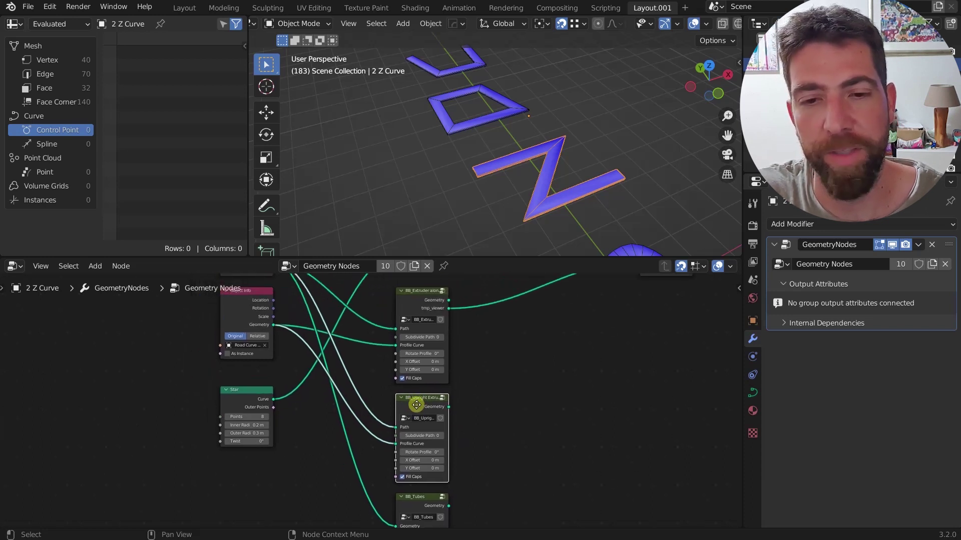
middle_drag(463, 448, 460, 408)
scroll(424, 470, up, 2)
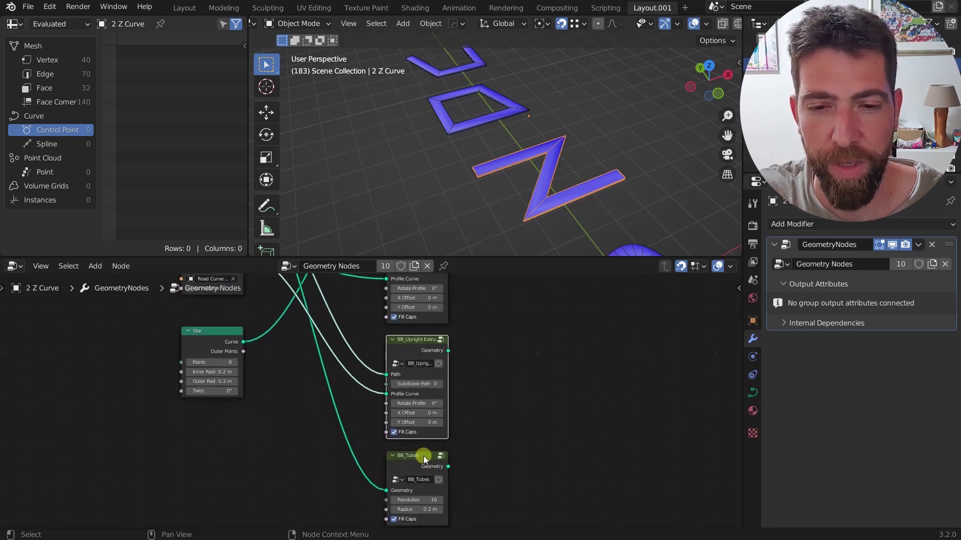
Select the BB_Tubes group node and view the whole parent node tree.
click(425, 457)
scroll(426, 458, down, 3)
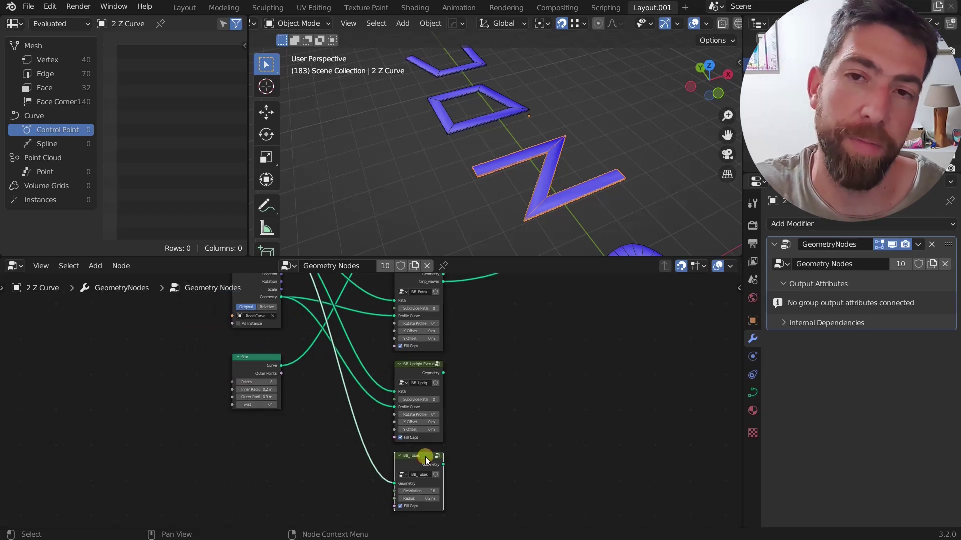
scroll(425, 457, down, 4)
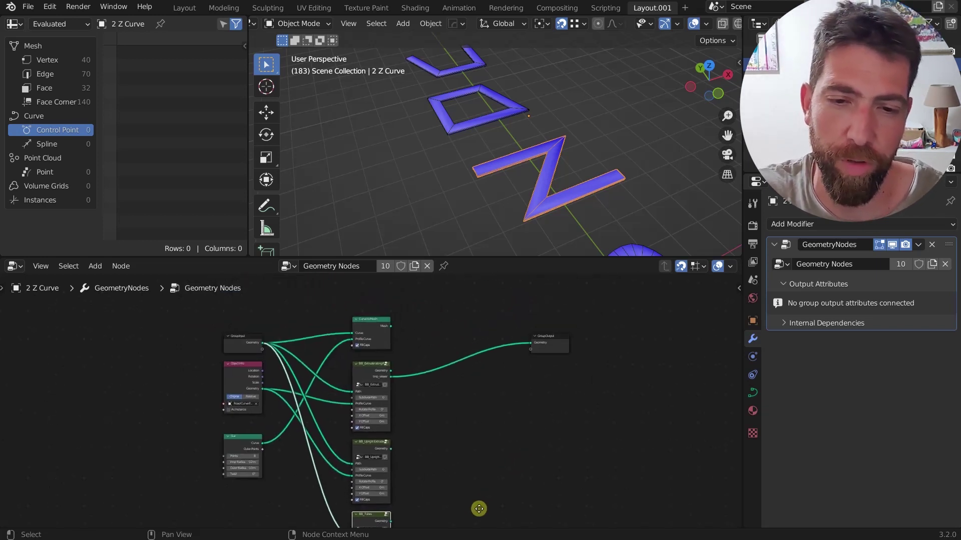
scroll(437, 444, up, 1)
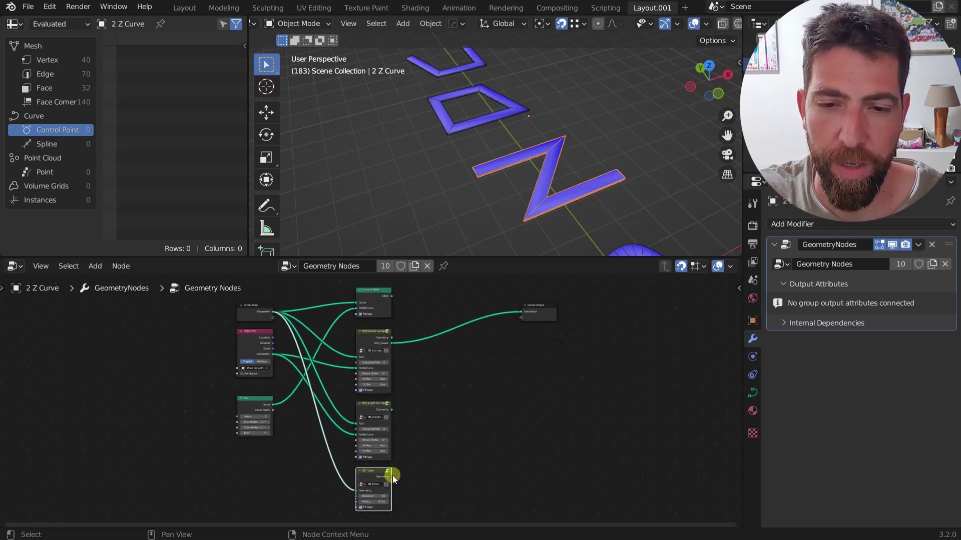
scroll(467, 412, down, 1)
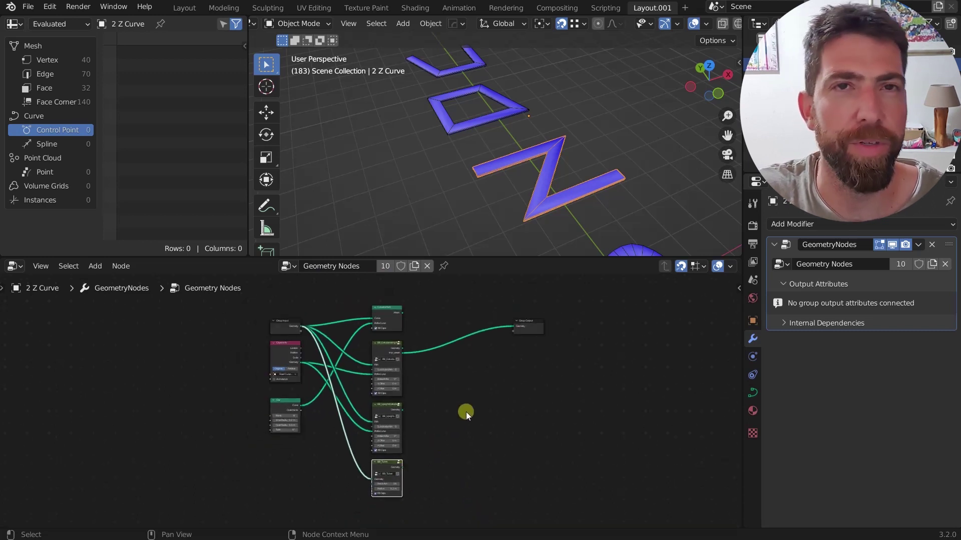